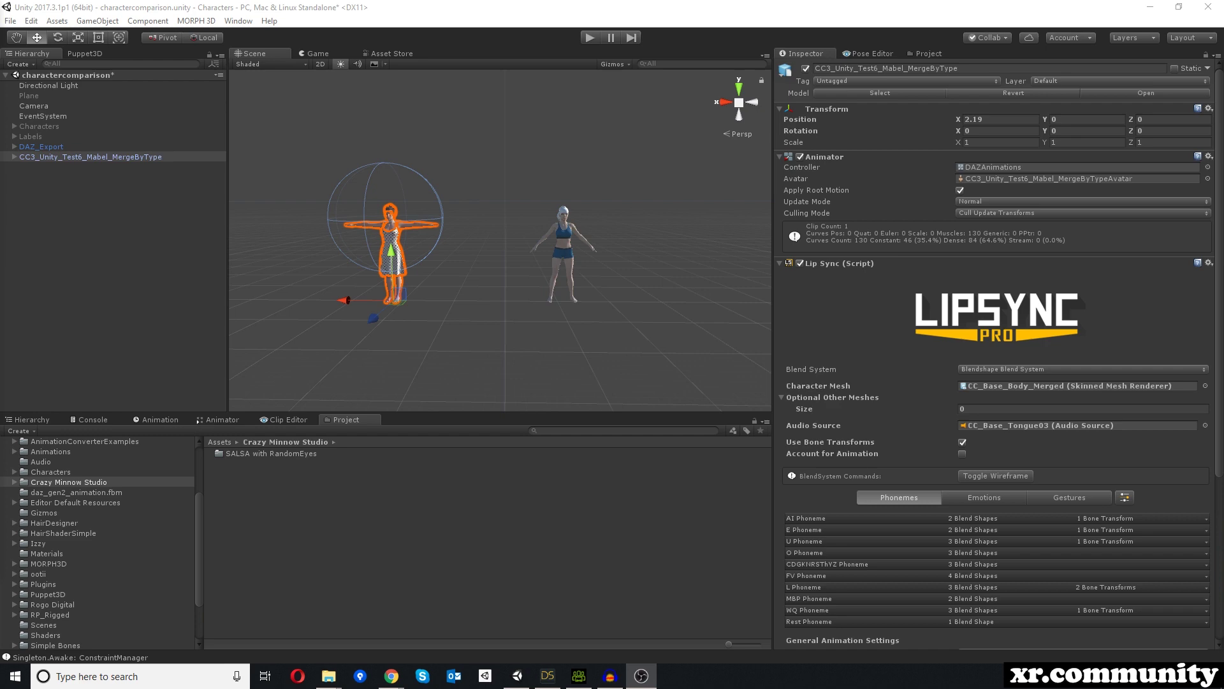
Switch to Chrome and review the Asset Store pages for LipSync Lite, LipSync Pro and SALSA With RandomEyes.
mouse_move(391, 674)
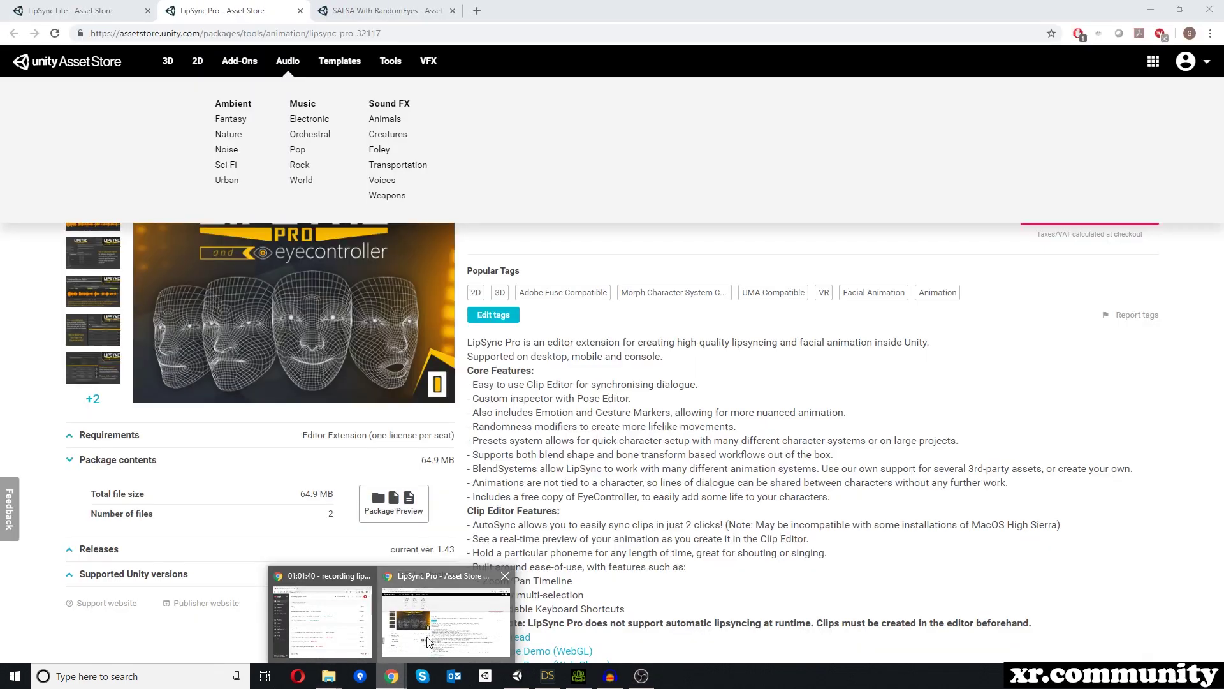
click(427, 640)
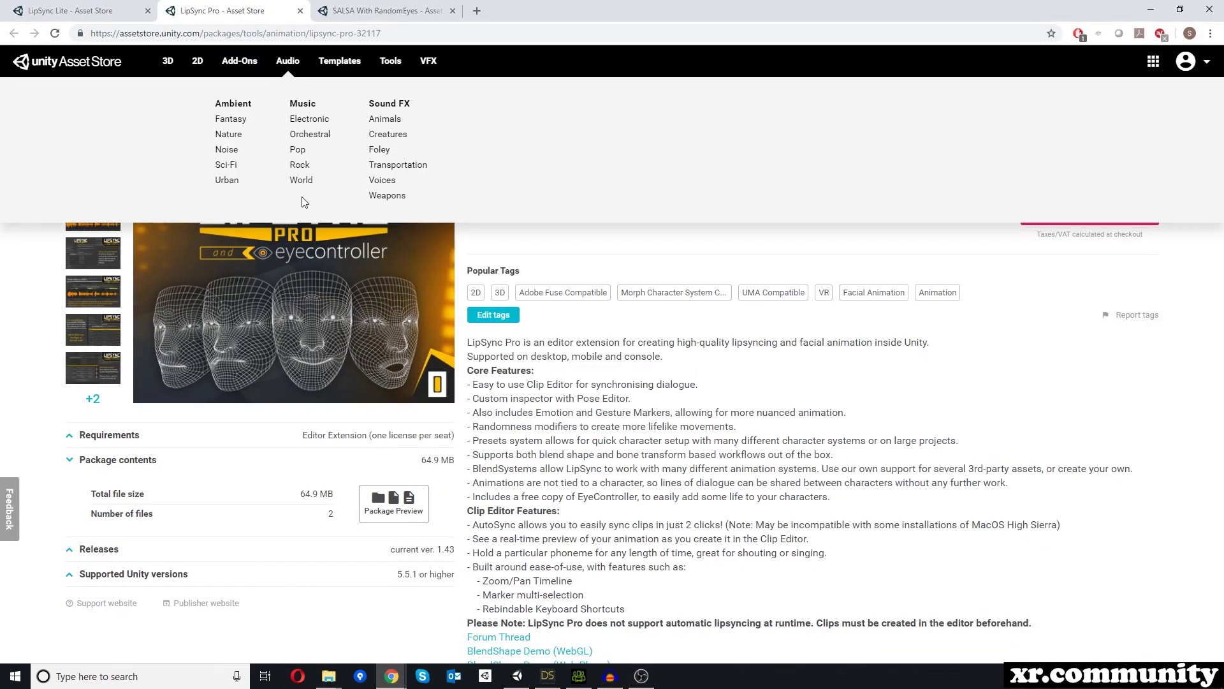
click(89, 11)
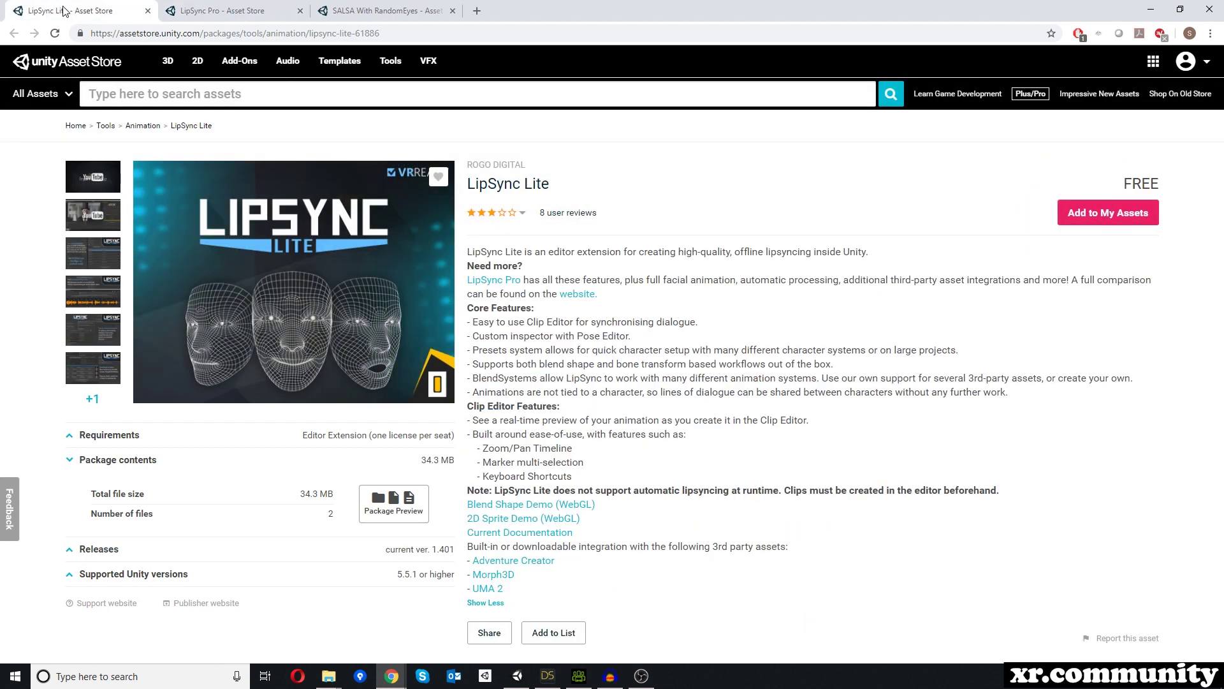
click(213, 11)
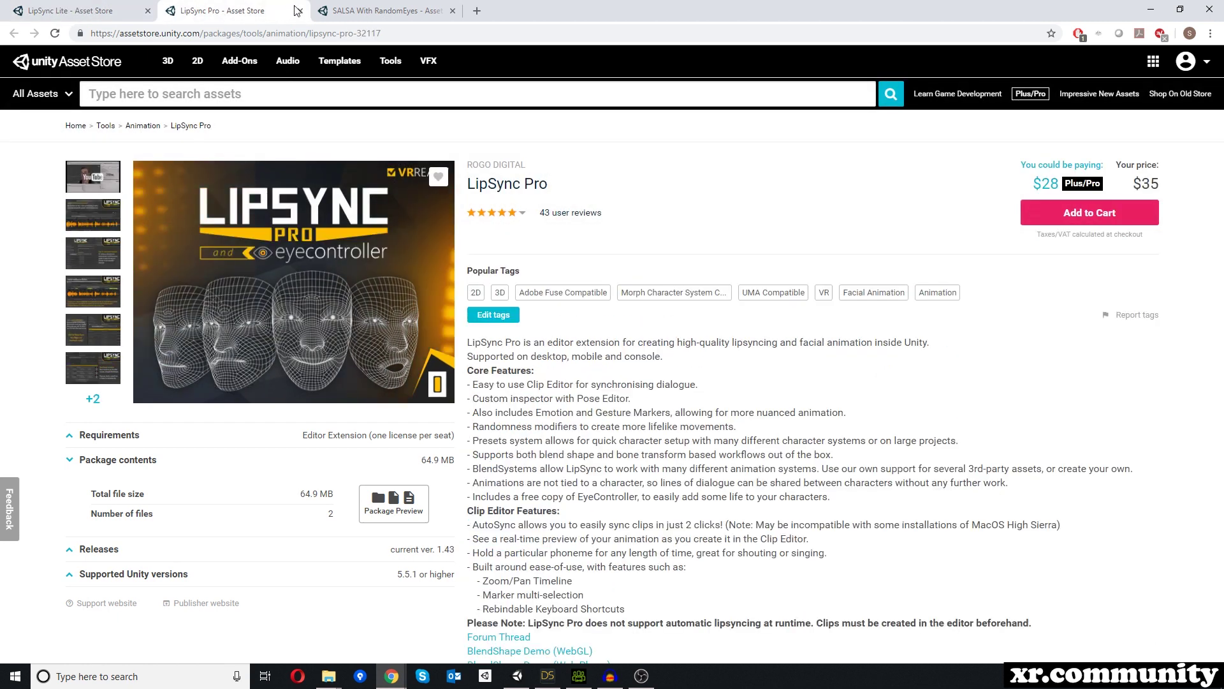
click(403, 11)
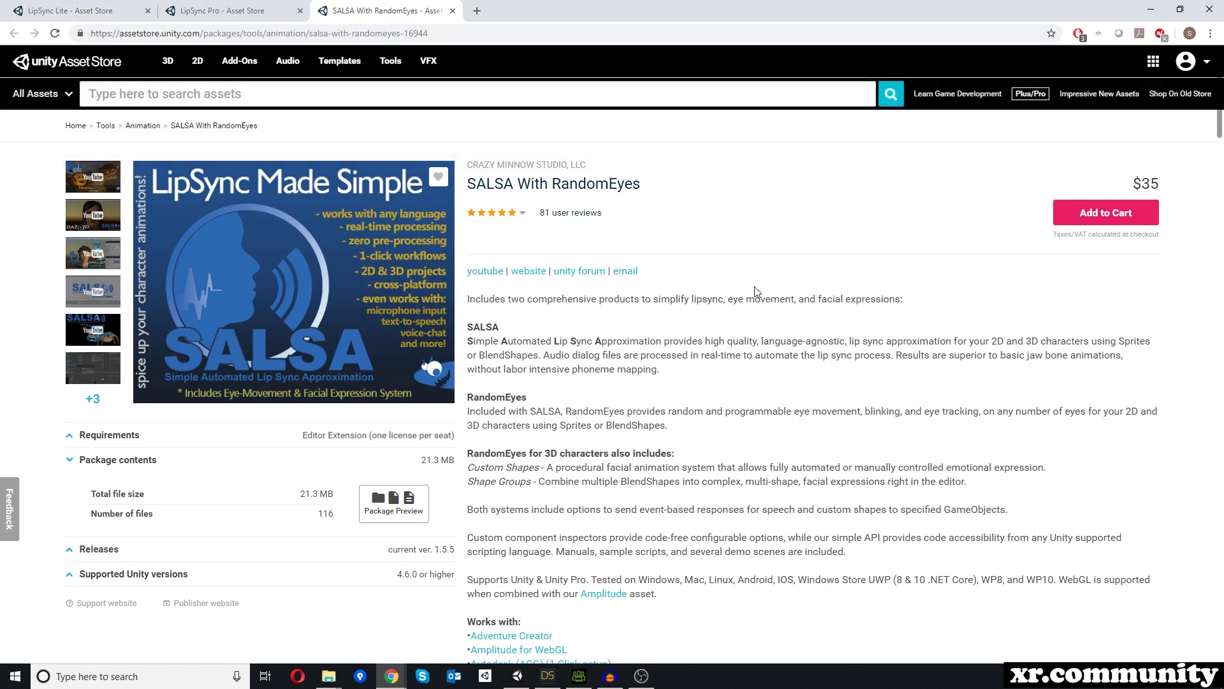
View the character models in DAZ Studio and Character Creator, ending in DAZ Studio.
click(548, 680)
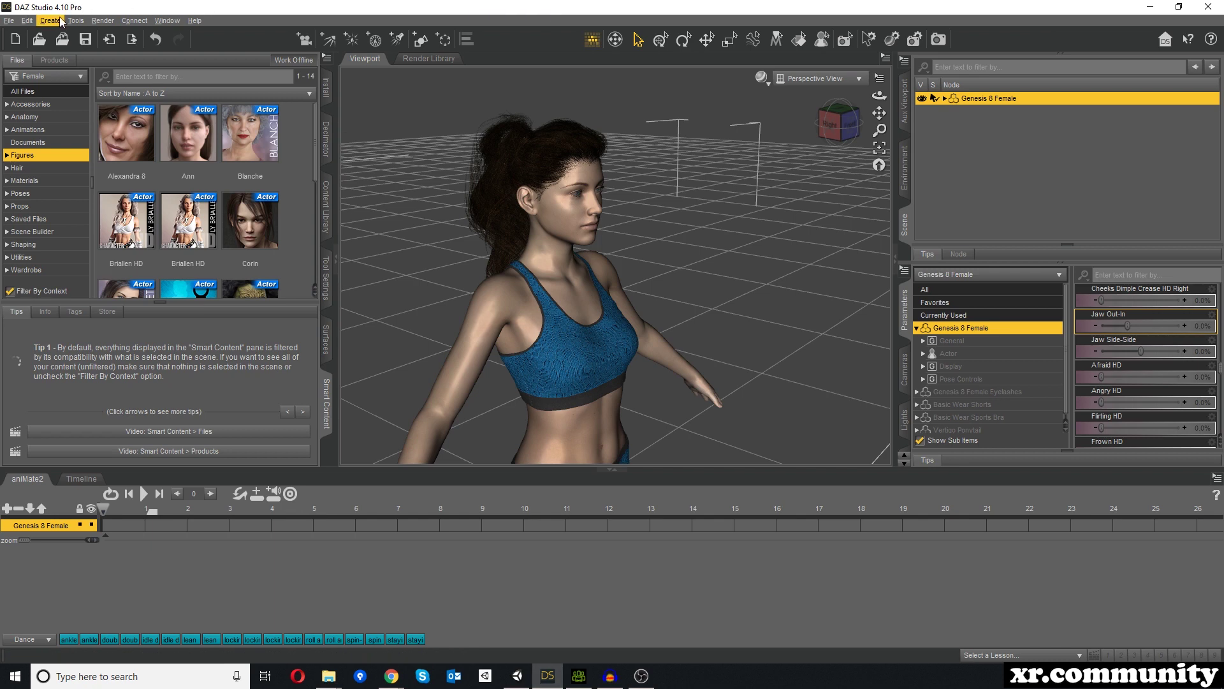
click(579, 675)
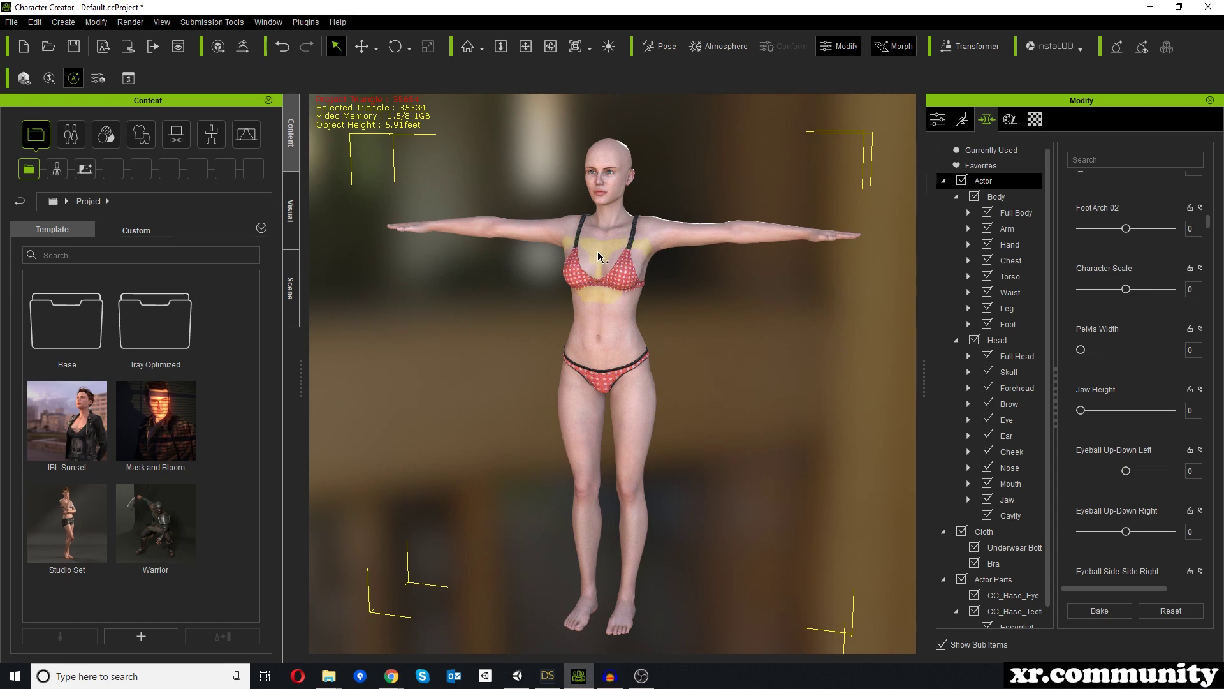
key(alt+Tab)
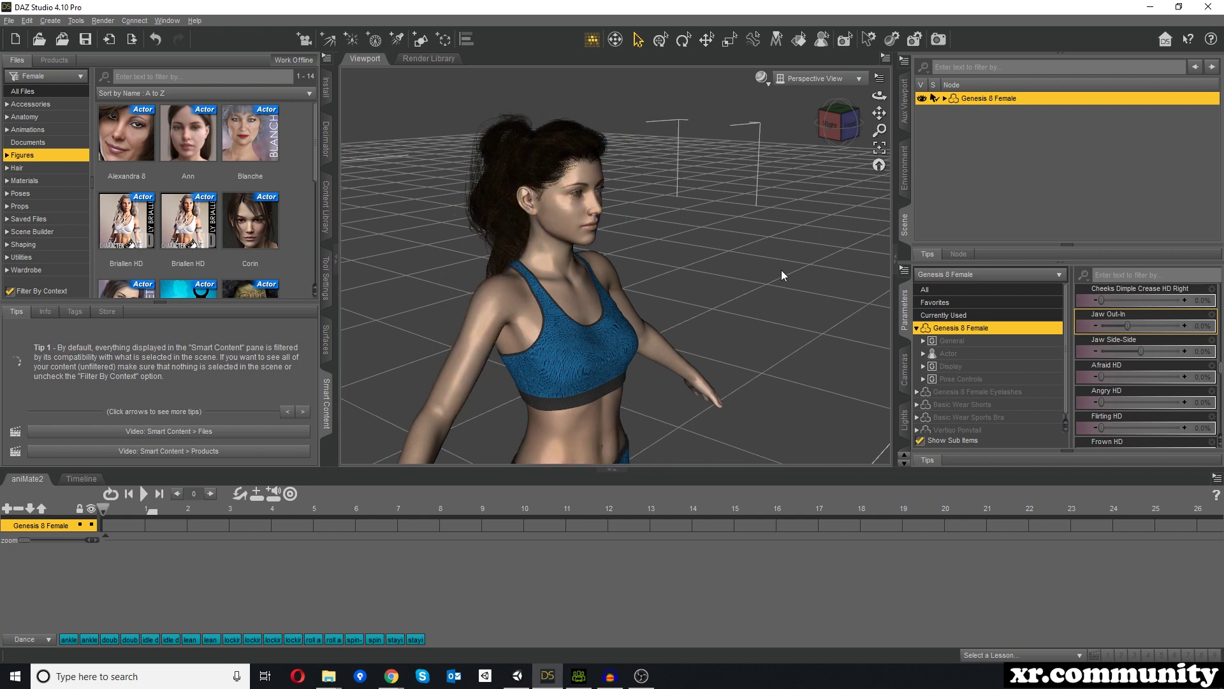
Examine the Genesis 8 Female facial expression morphs, previewing Afraid HD and leaving it at 0%.
click(1154, 335)
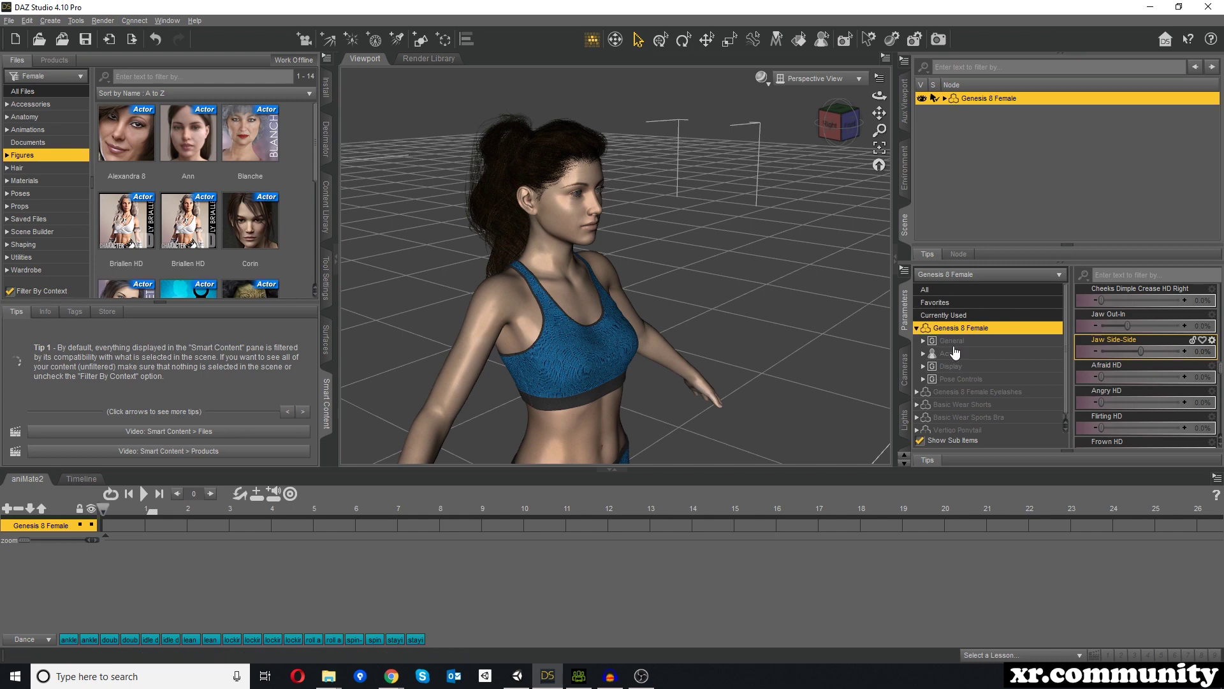
scroll(1163, 371, up, 3)
scroll(1160, 370, down, 10)
scroll(1158, 371, up, 2)
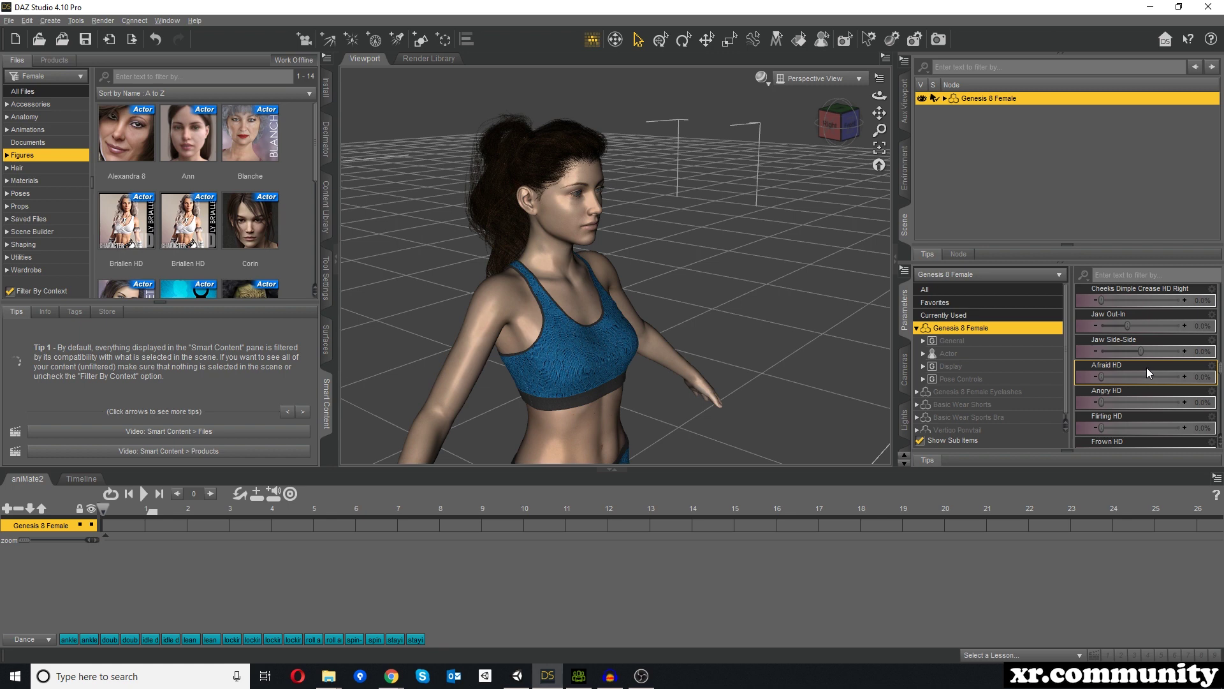
scroll(1108, 377, down, 1)
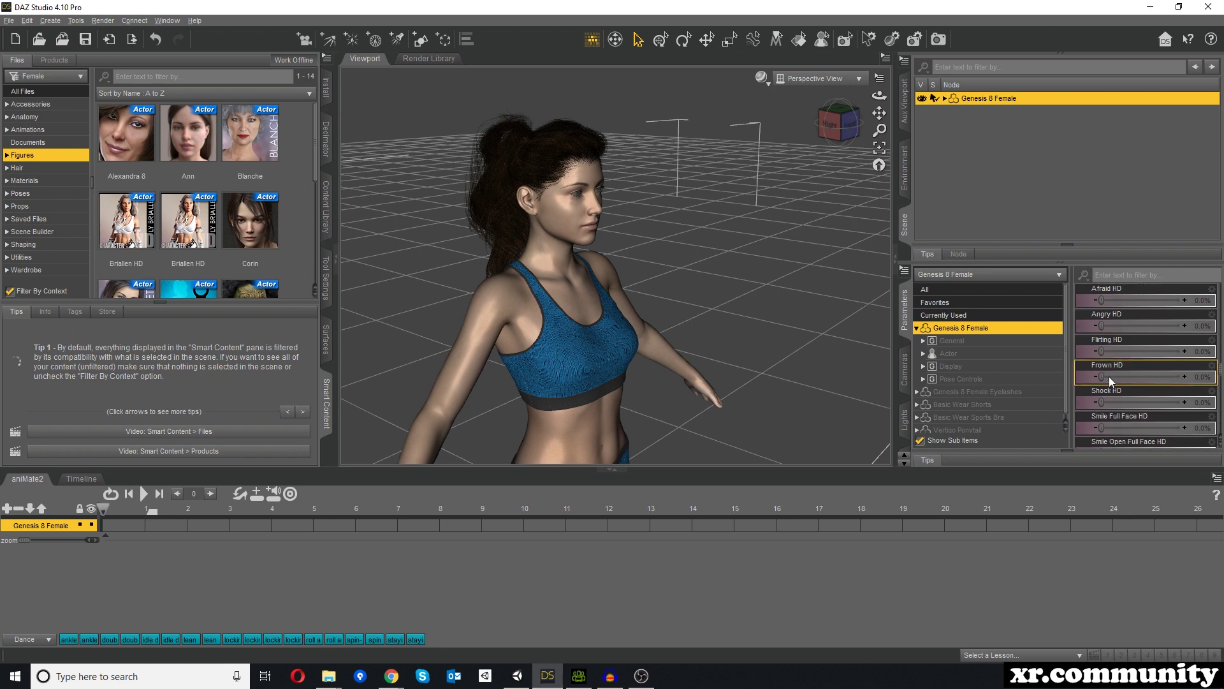
scroll(1108, 376, up, 1)
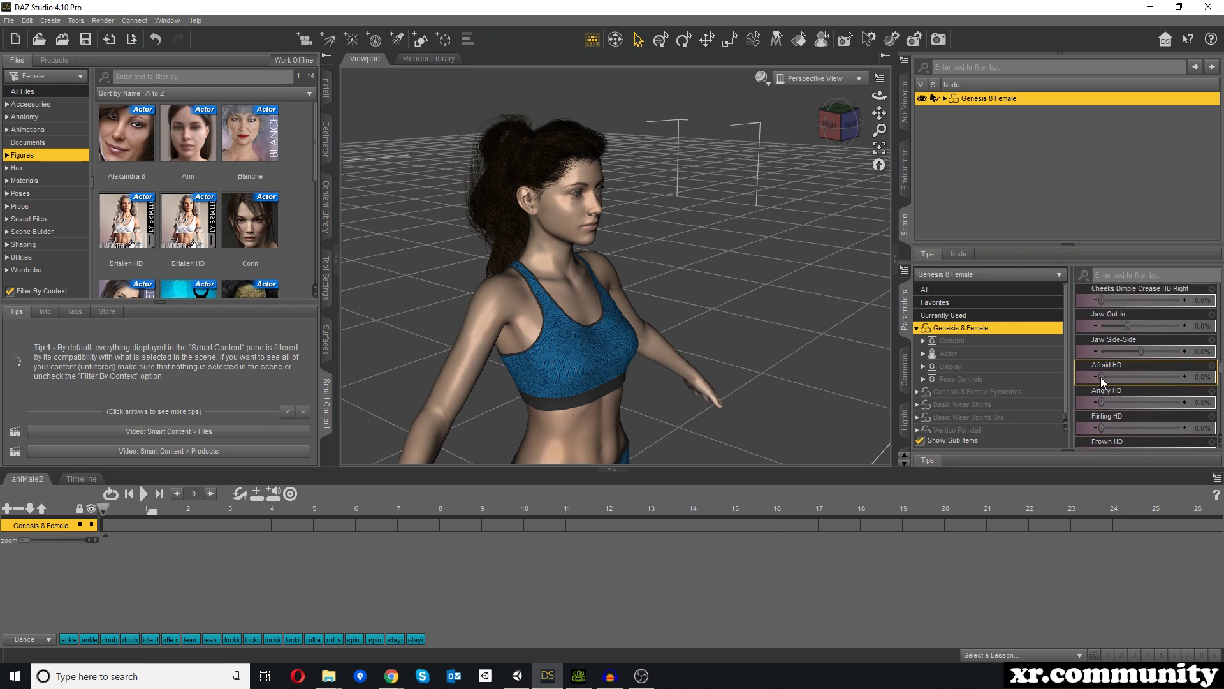
mouse_move(1099, 378)
mouse_down()
mouse_move(1177, 375)
mouse_move(1100, 376)
mouse_up()
scroll(1113, 338, down, 3)
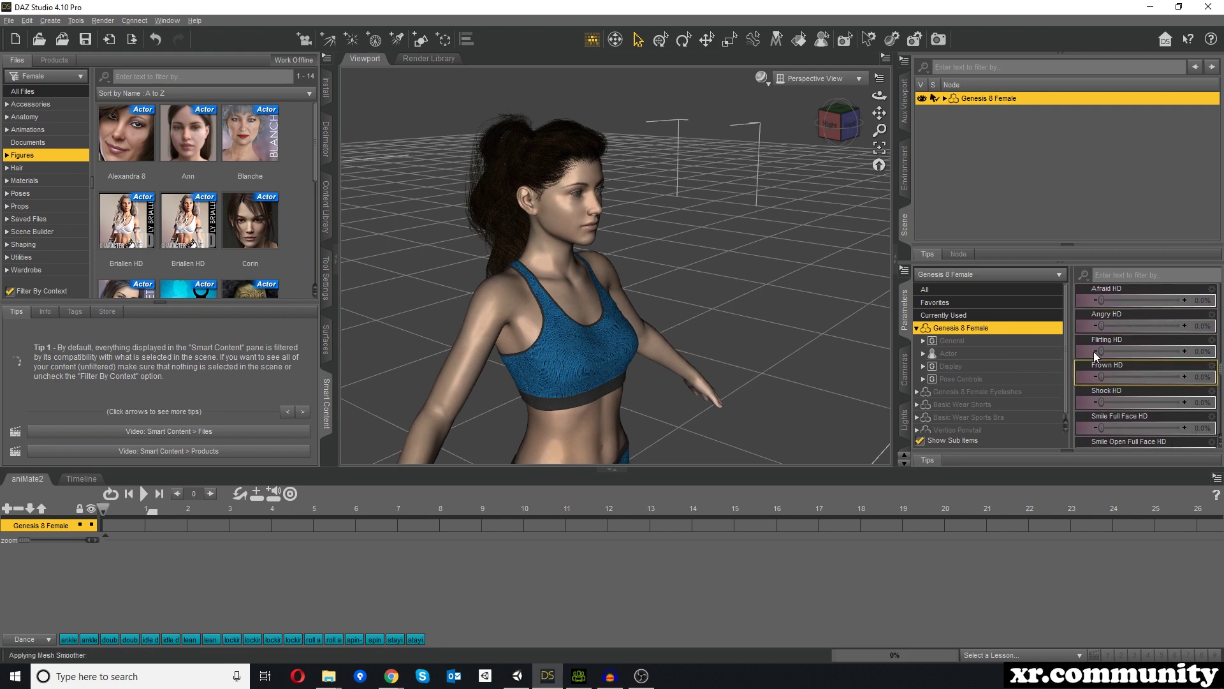
scroll(1119, 388, down, 3)
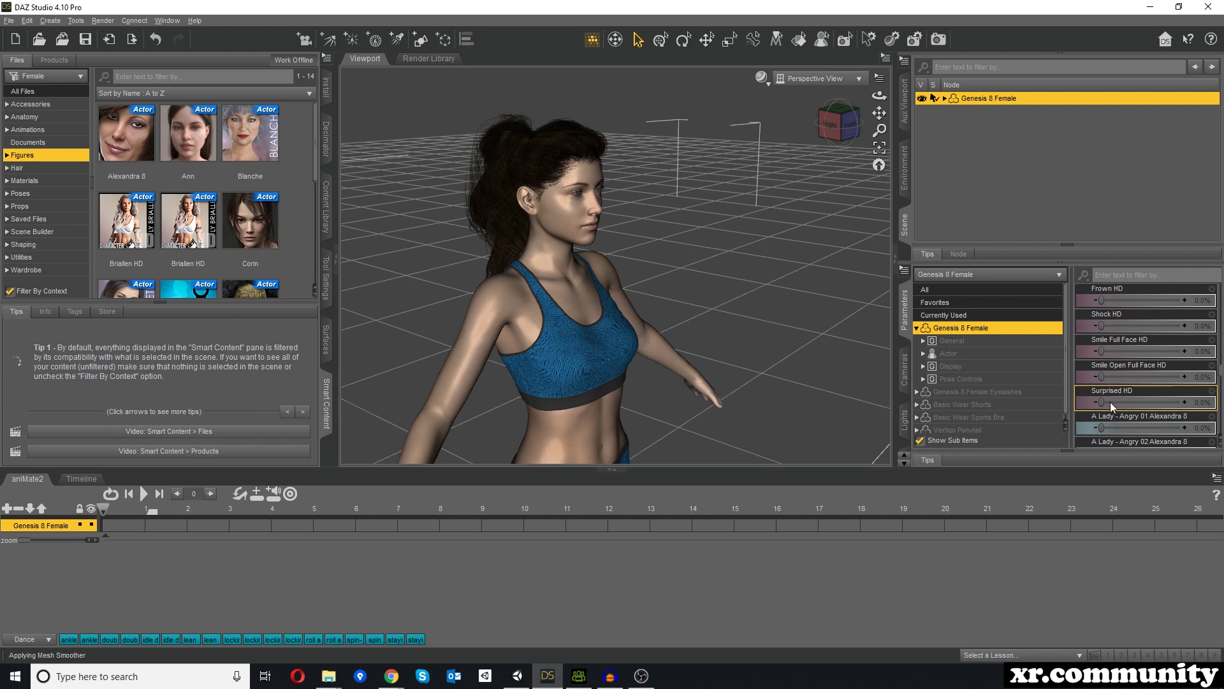
scroll(1112, 396, up, 3)
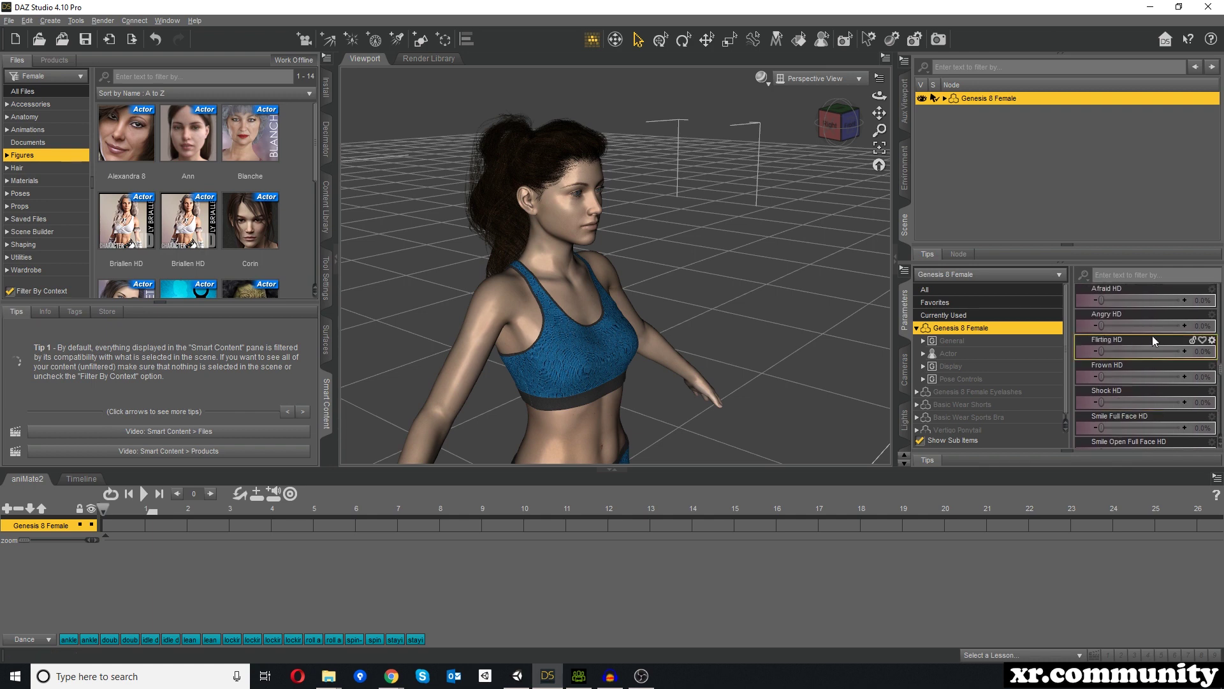
Inspect the internal parameter name of the Angry HD morph in its parameter settings, leaving the settings unchanged.
click(1212, 315)
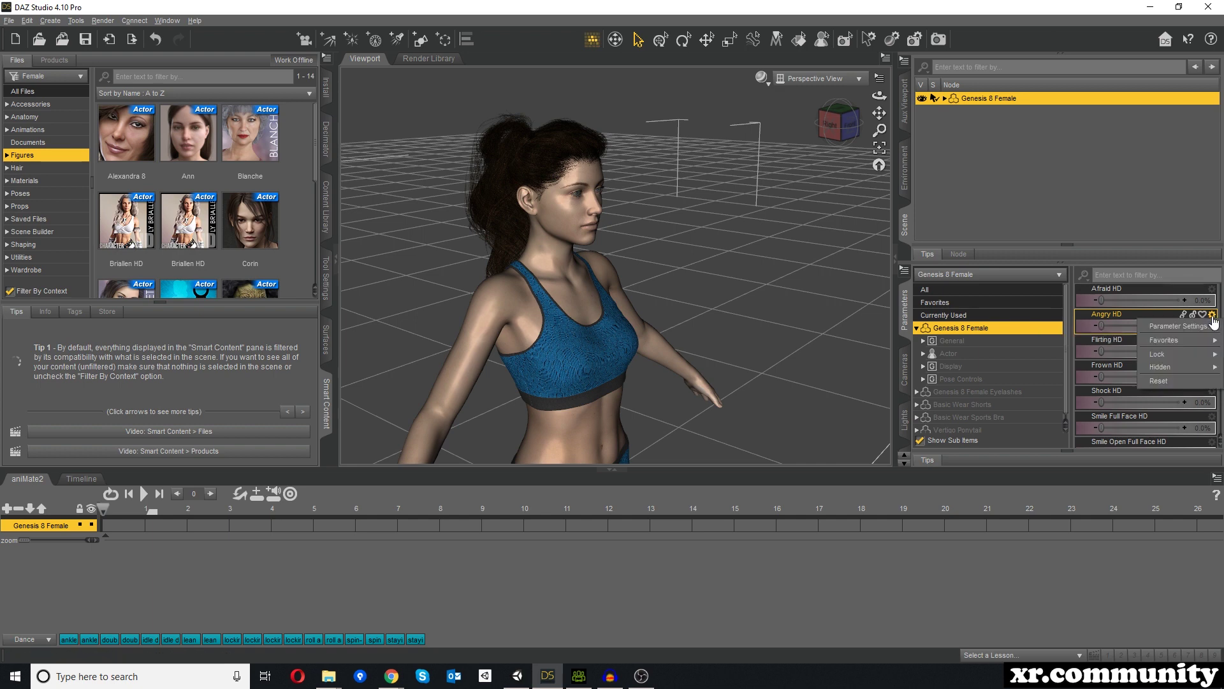
click(1180, 325)
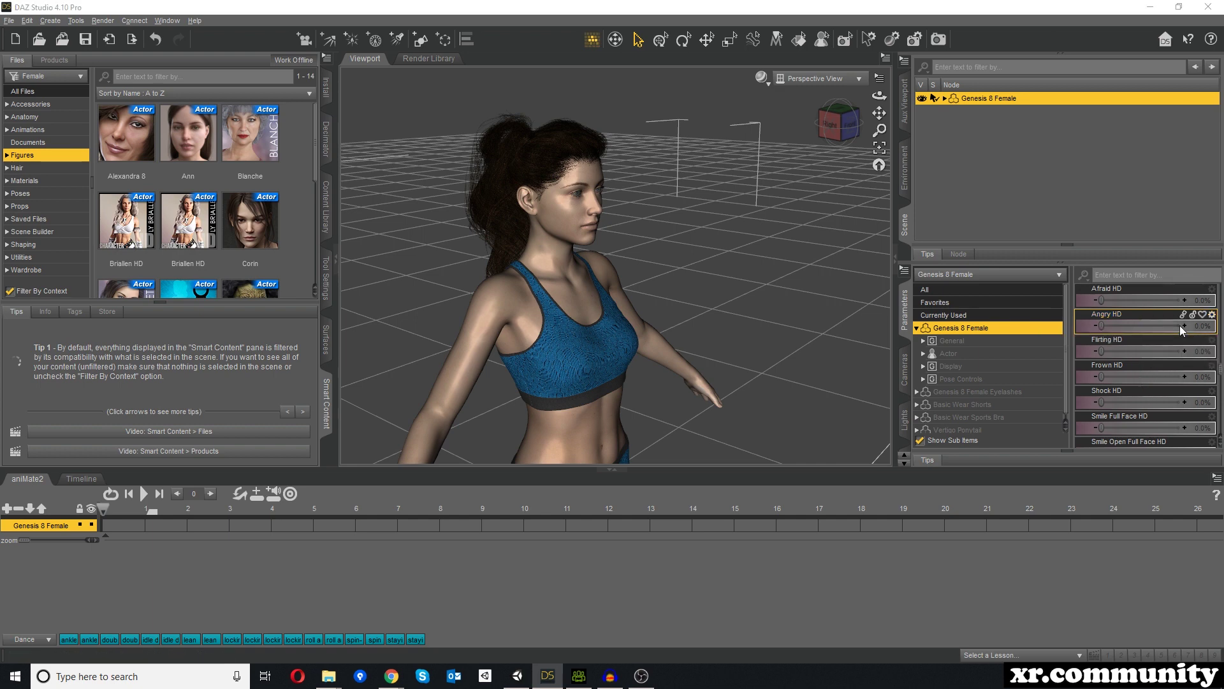
drag(699, 63, 504, 78)
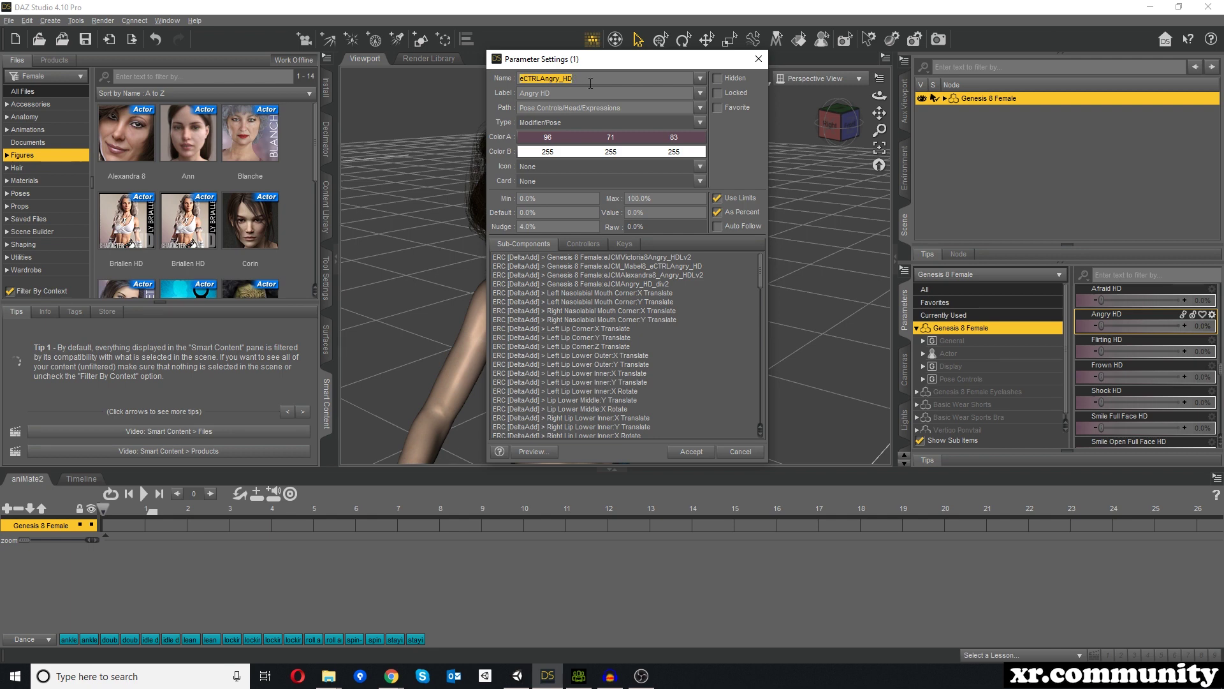
click(759, 59)
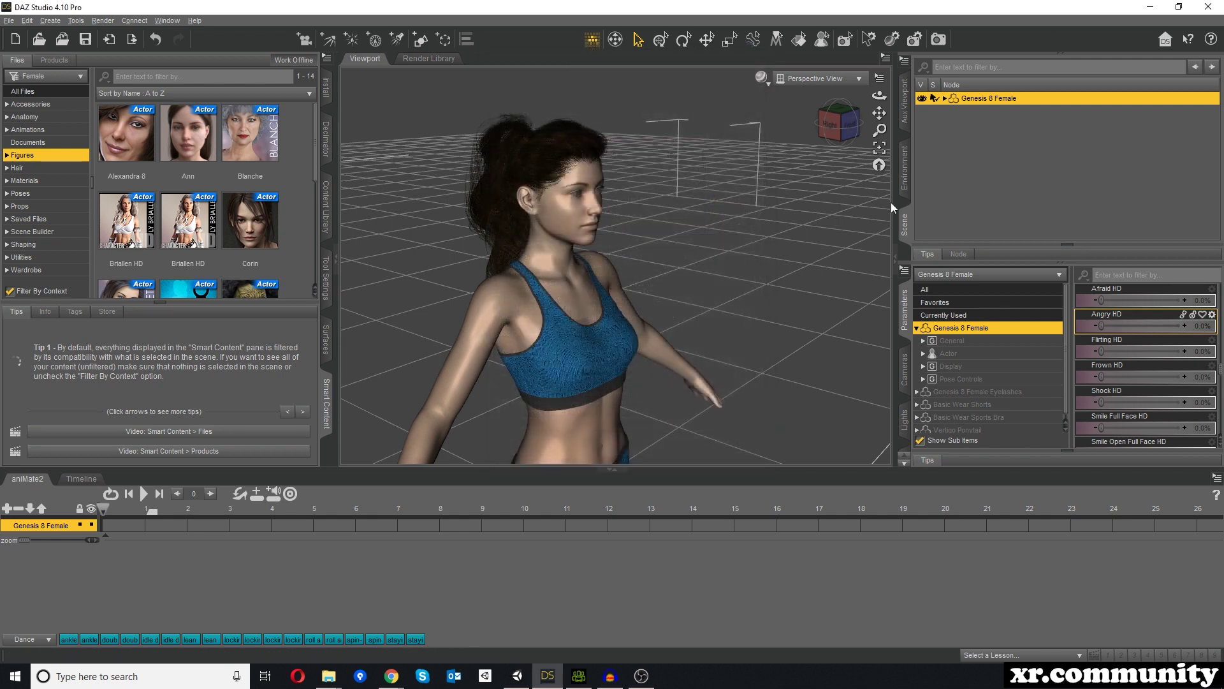
Look through the Alexandra 8 expressions and eyelid morphs, and preview Eyes Closed before returning it to 0%.
scroll(1153, 373, down, 3)
scroll(1153, 373, down, 10)
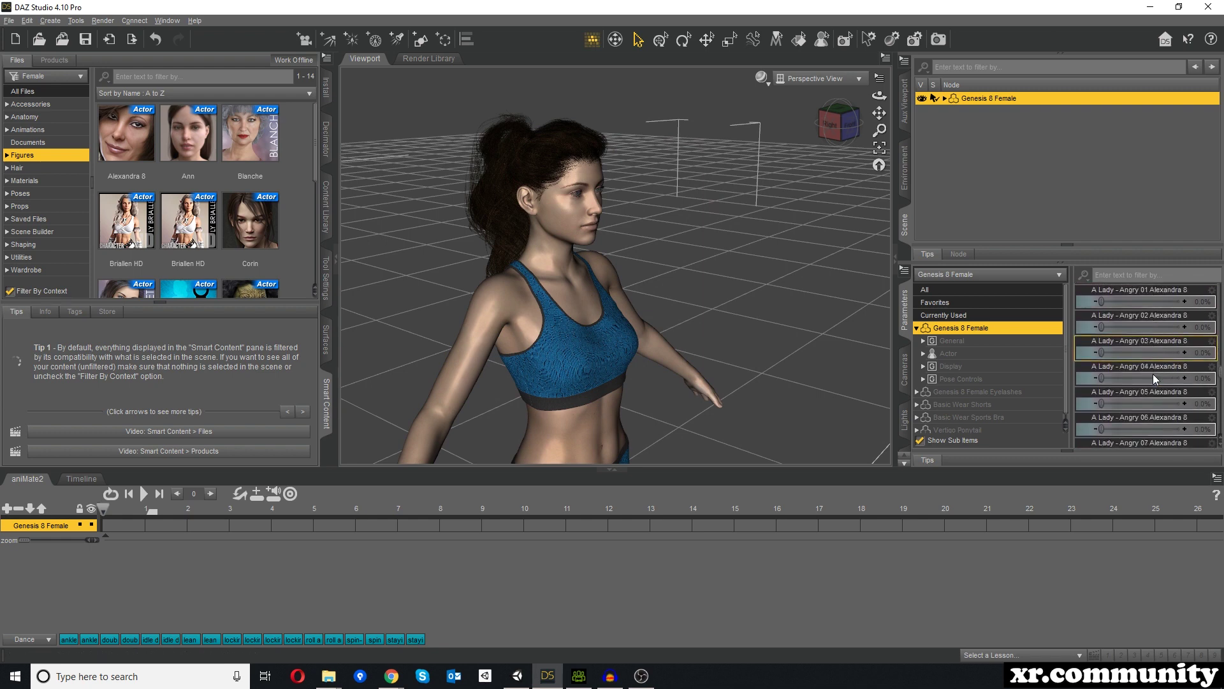
scroll(1153, 376, down, 10)
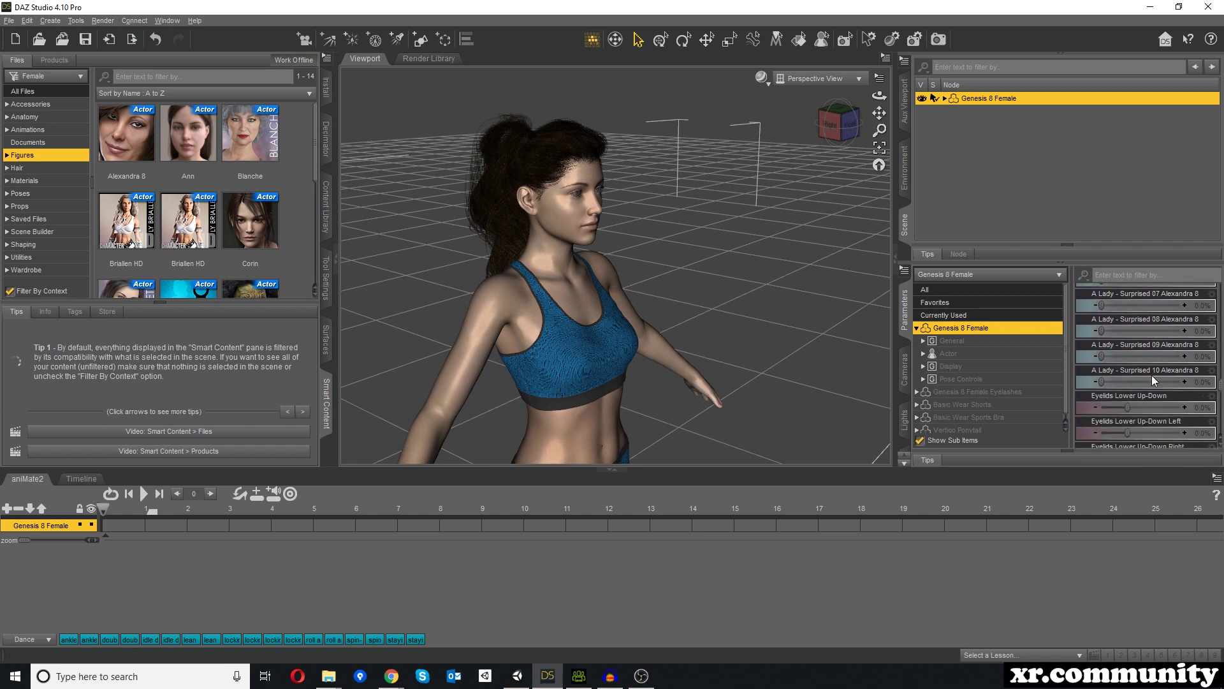
scroll(1122, 341, up, 3)
drag(1100, 375, 1100, 426)
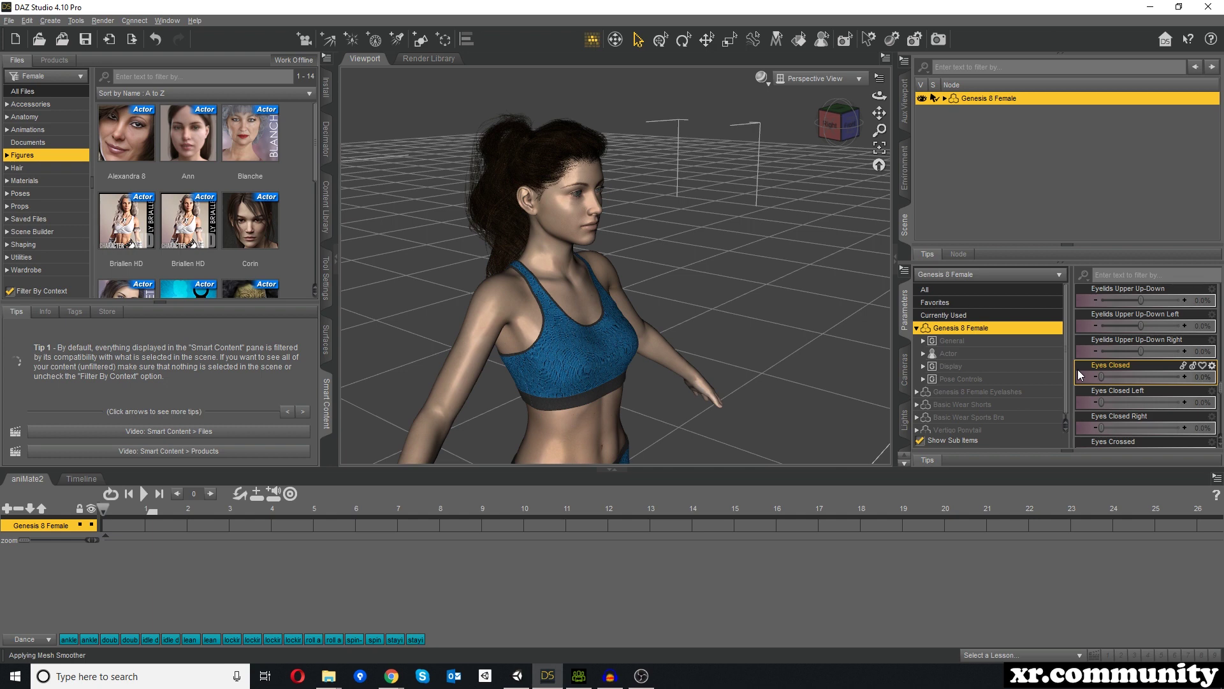
Examine the eye, mouth, tongue and nose morphs, previewing Mouth Closed and returning it to 0%.
scroll(1141, 408, down, 3)
scroll(1151, 408, down, 3)
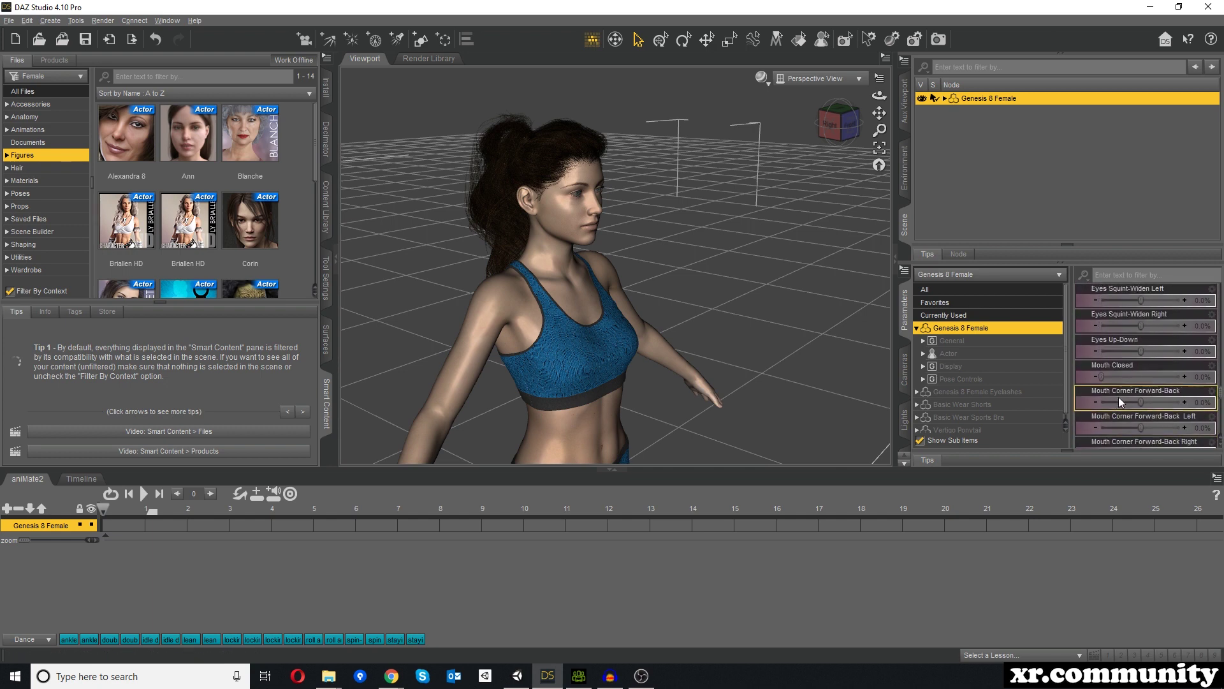
drag(1101, 377, 1118, 383)
scroll(1120, 392, down, 3)
scroll(1099, 415, down, 2)
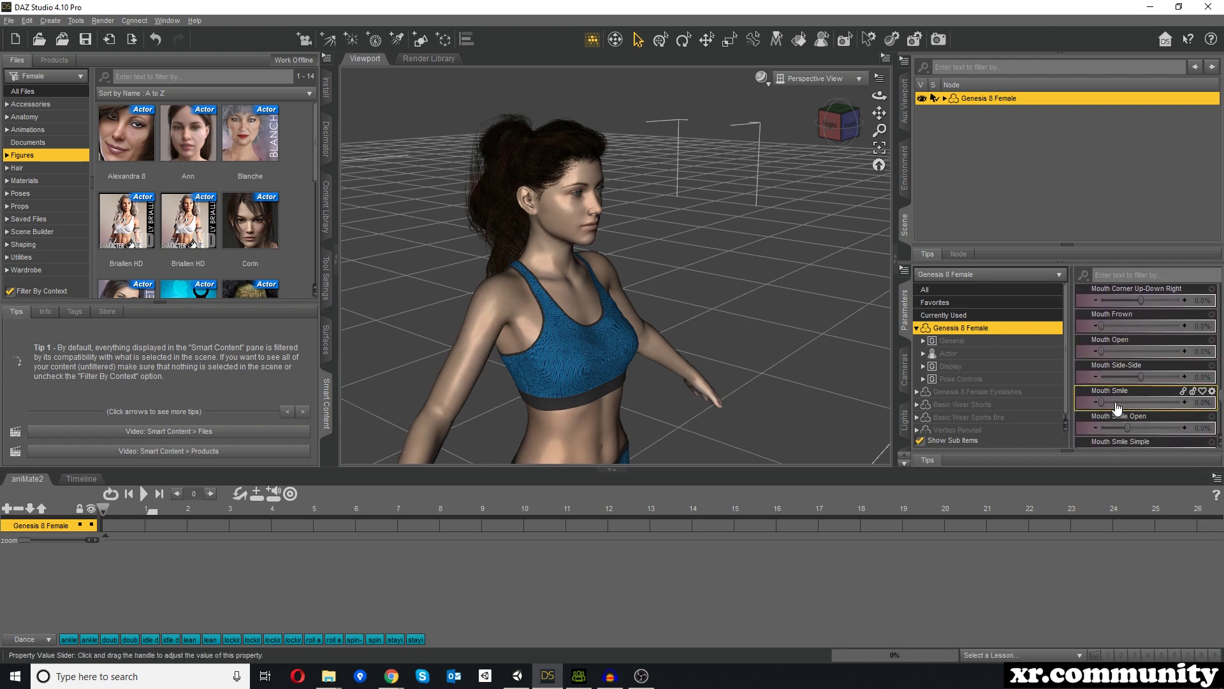
scroll(1133, 404, down, 3)
scroll(1134, 400, down, 8)
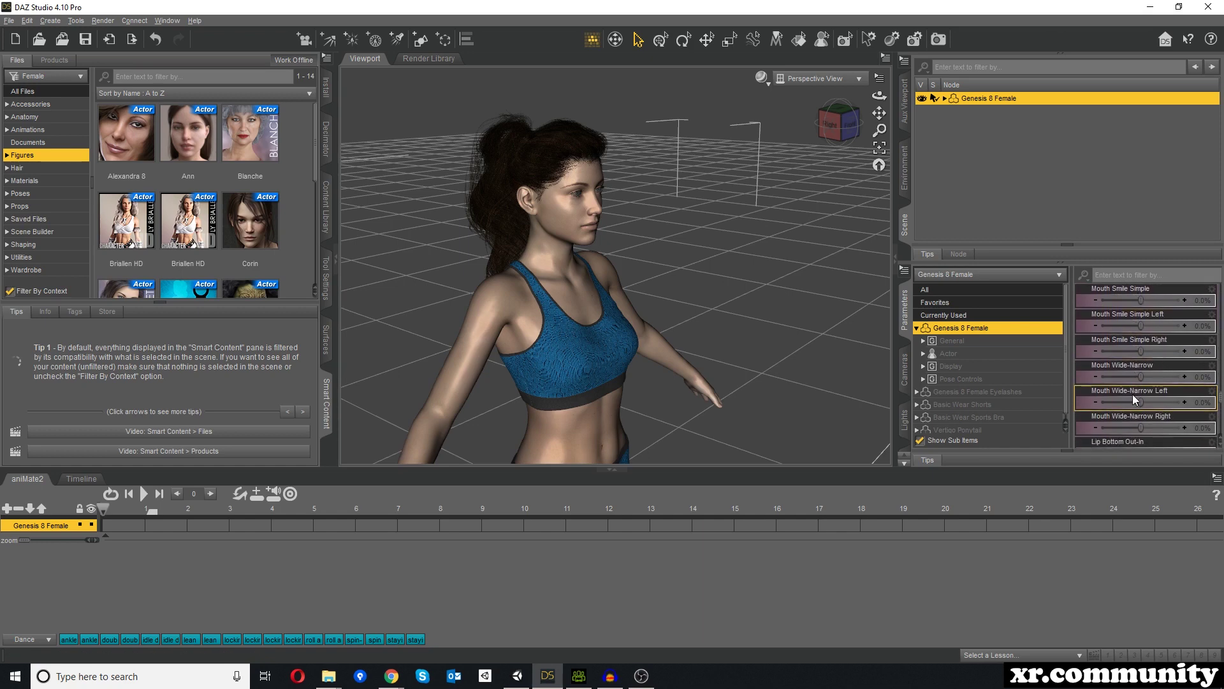
scroll(1133, 399, down, 3)
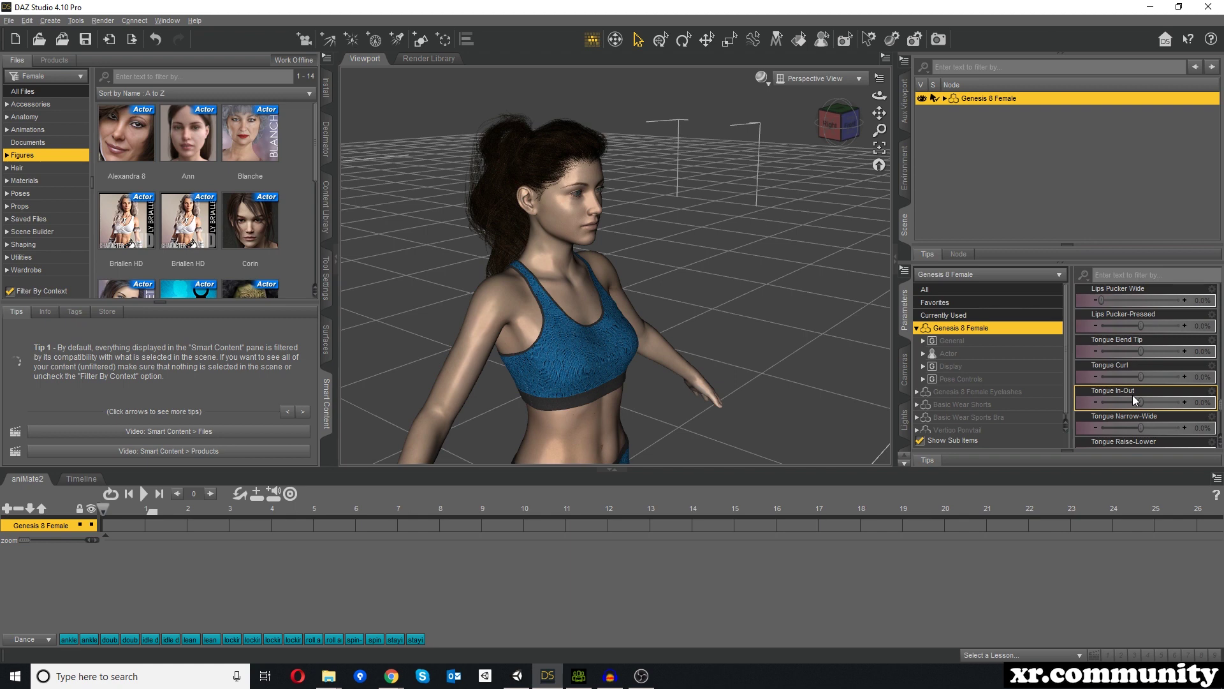
scroll(1132, 351, down, 3)
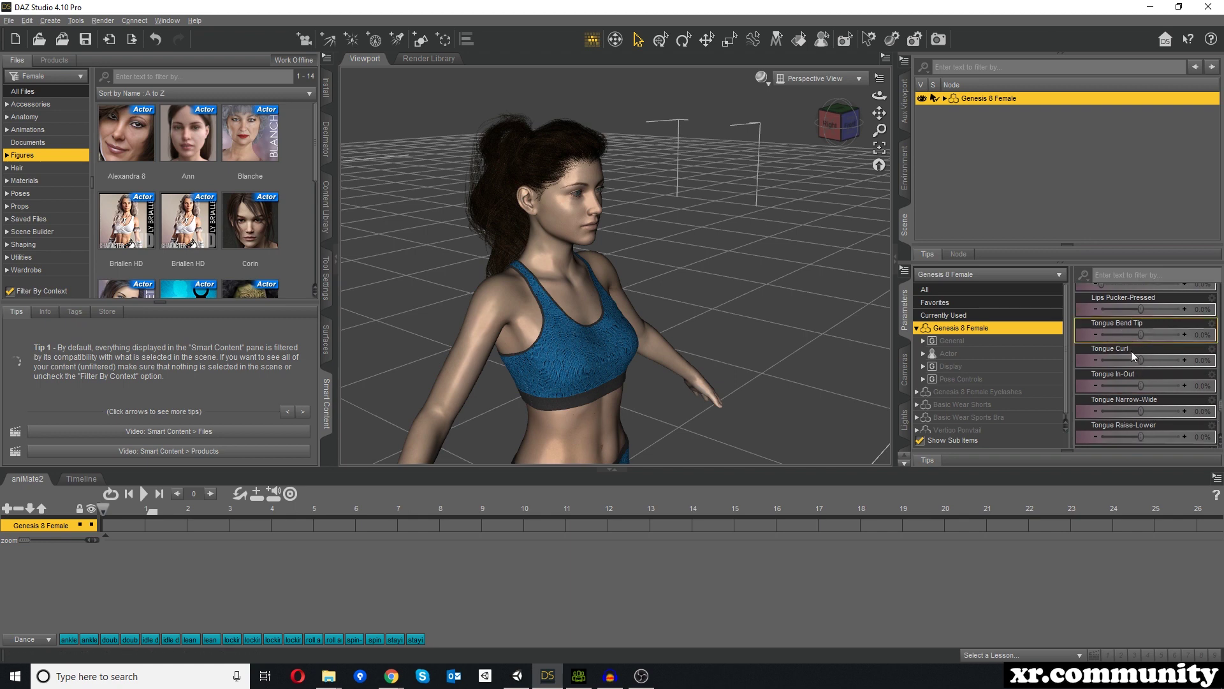
scroll(1138, 398, down, 3)
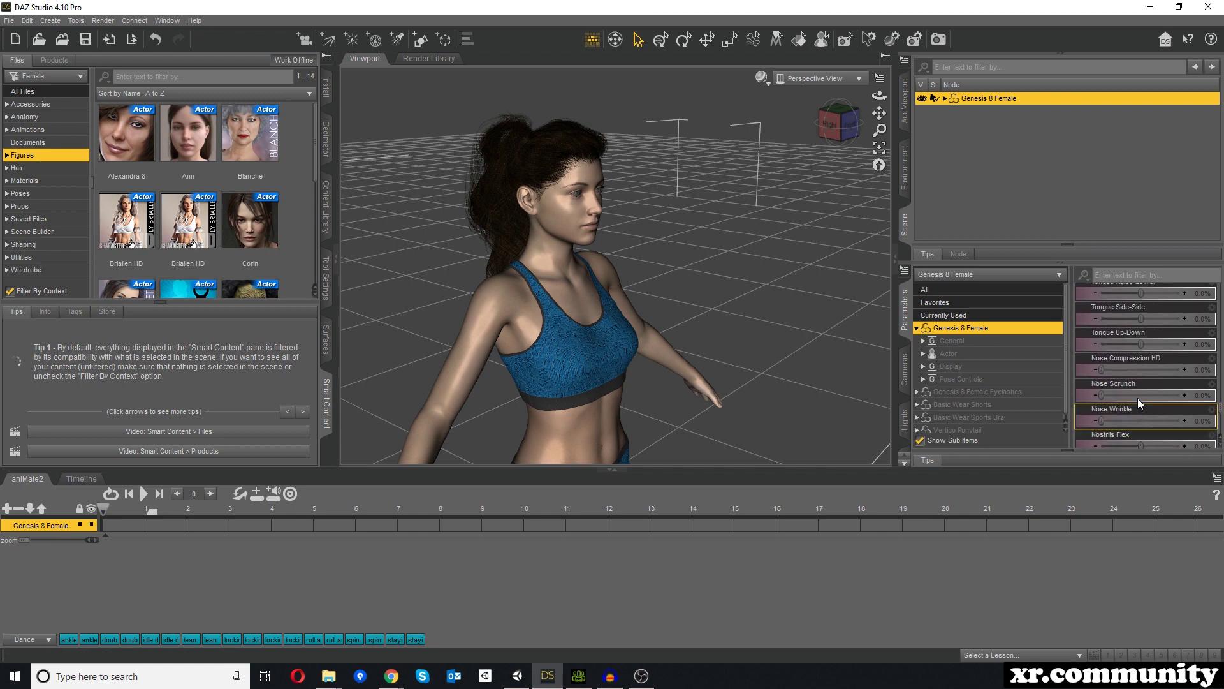
scroll(1135, 395, down, 5)
scroll(1135, 395, down, 1)
Preview the AA viseme on the Genesis 8 Female face at varying strengths and return it to 0%.
mouse_move(1103, 327)
mouse_down()
mouse_move(1171, 326)
mouse_move(1101, 326)
mouse_up()
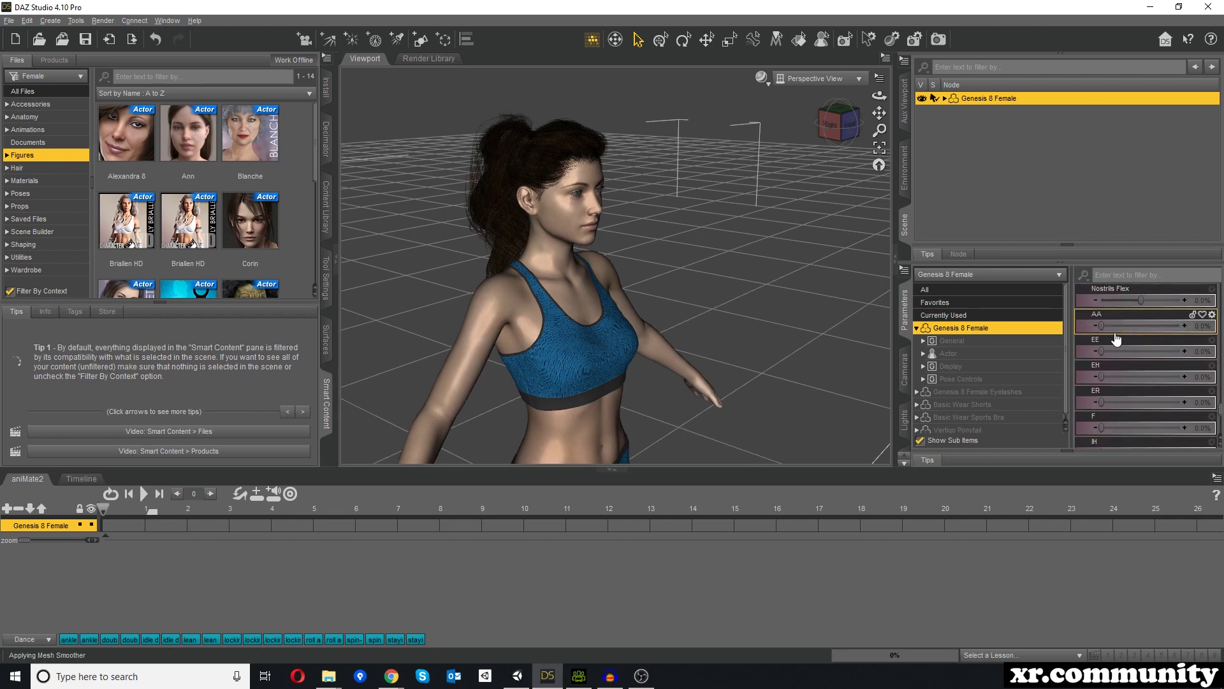
scroll(1100, 361, down, 10)
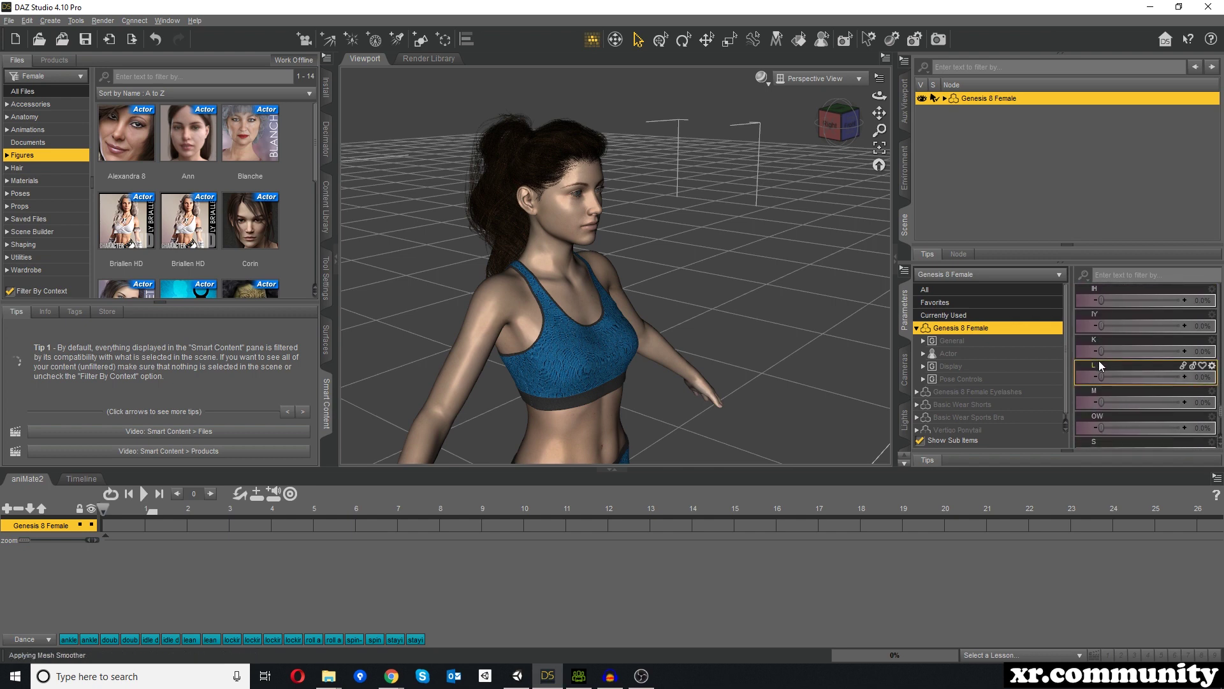
scroll(1100, 362, up, 10)
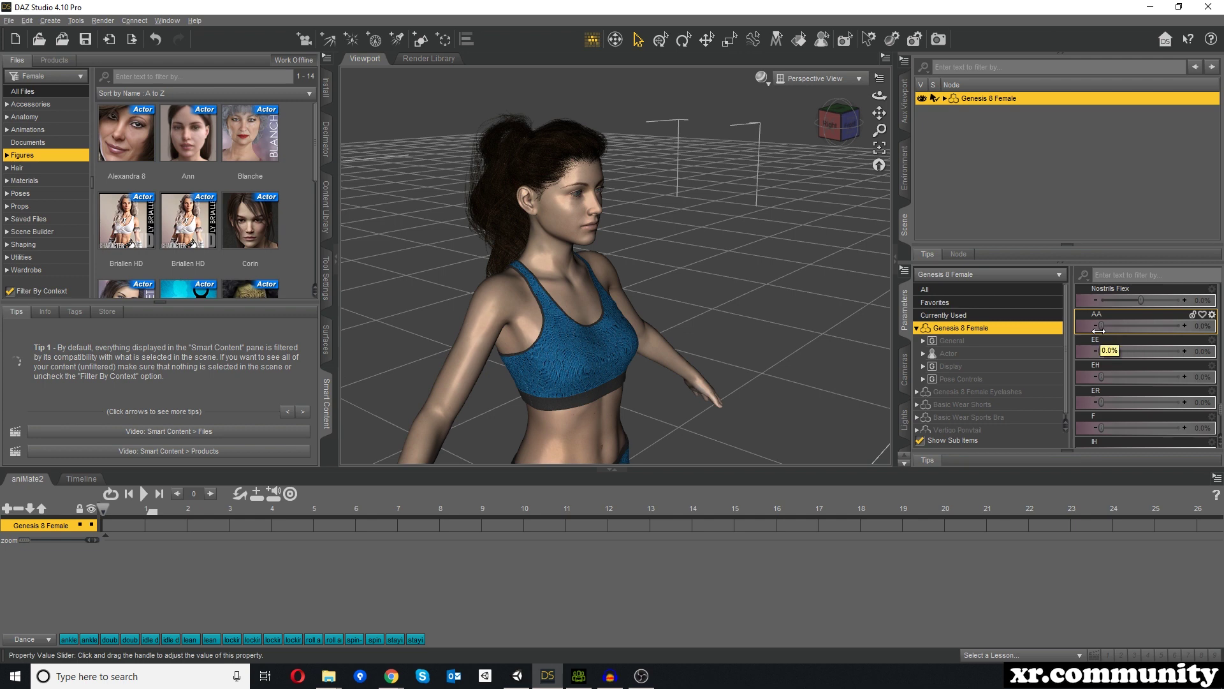
mouse_move(1101, 326)
mouse_down()
mouse_move(1192, 326)
mouse_move(1078, 329)
mouse_move(1174, 323)
mouse_move(1097, 328)
mouse_up()
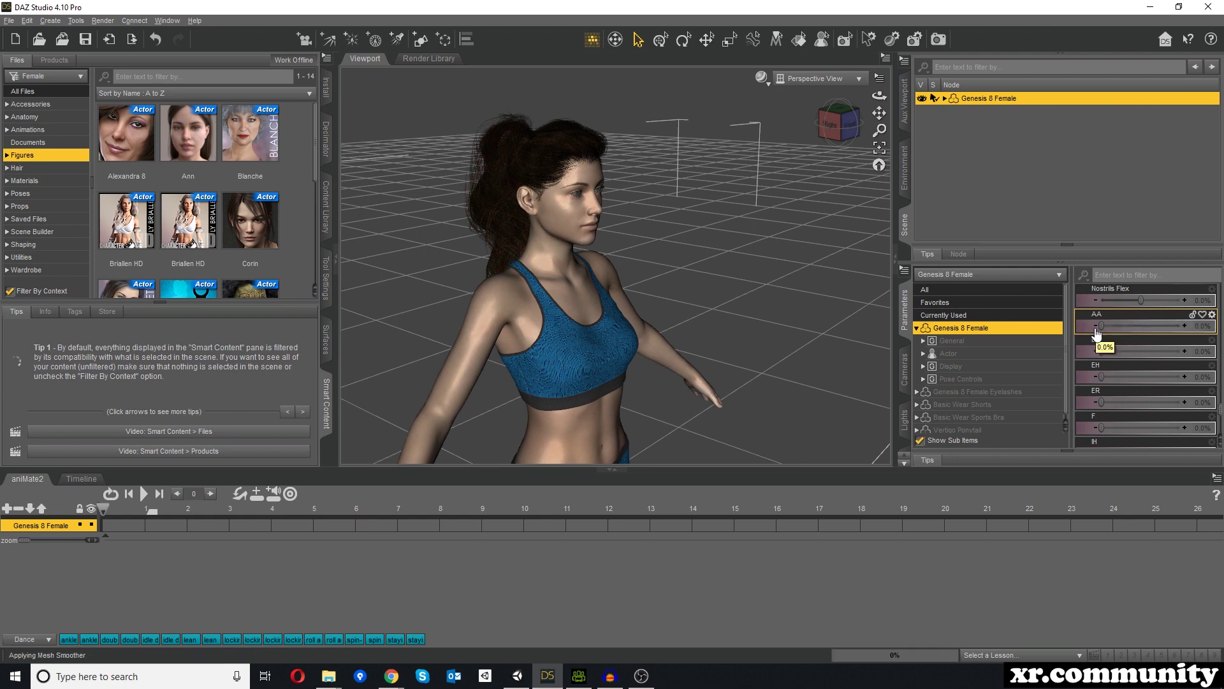
drag(1103, 326, 1082, 331)
click(1112, 325)
drag(1122, 323, 1090, 327)
scroll(1104, 376, down, 3)
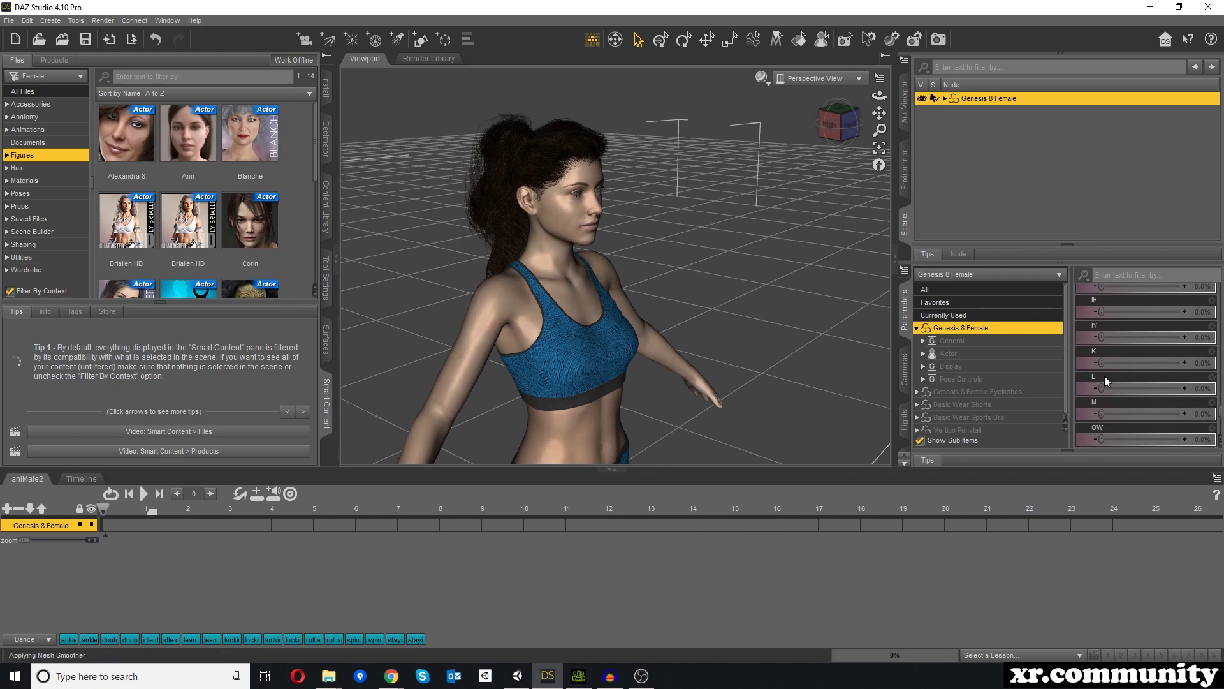
Preview the L viseme, return it to 0%, and look through the remaining viseme morphs.
mouse_move(1101, 377)
mouse_down()
mouse_move(1173, 377)
mouse_move(1090, 377)
mouse_up()
scroll(1130, 385, down, 3)
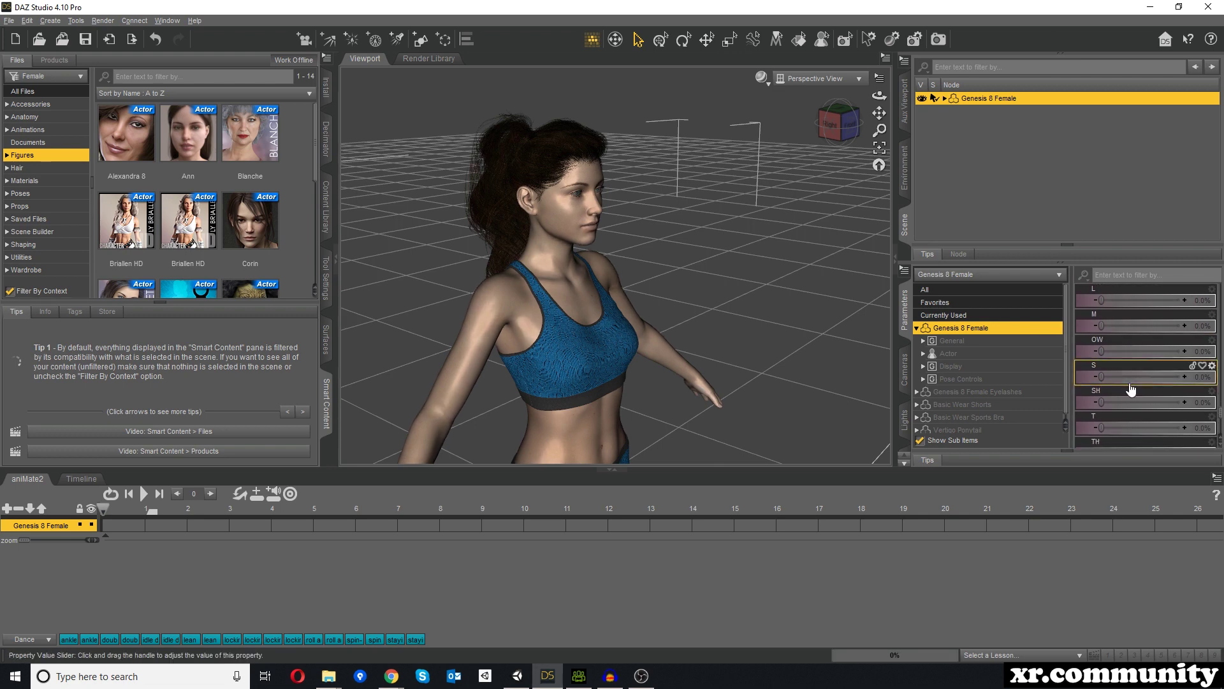
scroll(1129, 385, down, 6)
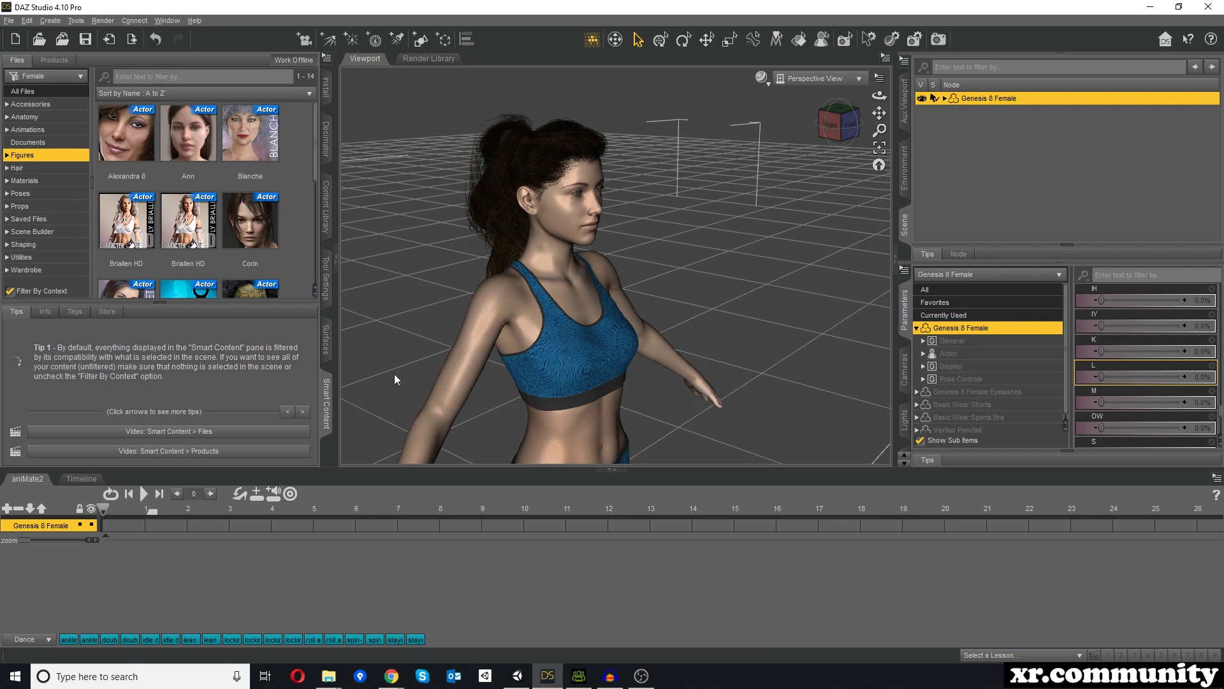
Start an FBX export of the Genesis 8 Female character, overwriting DAZ_Export.fbx in the CC3 Content folder.
click(9, 21)
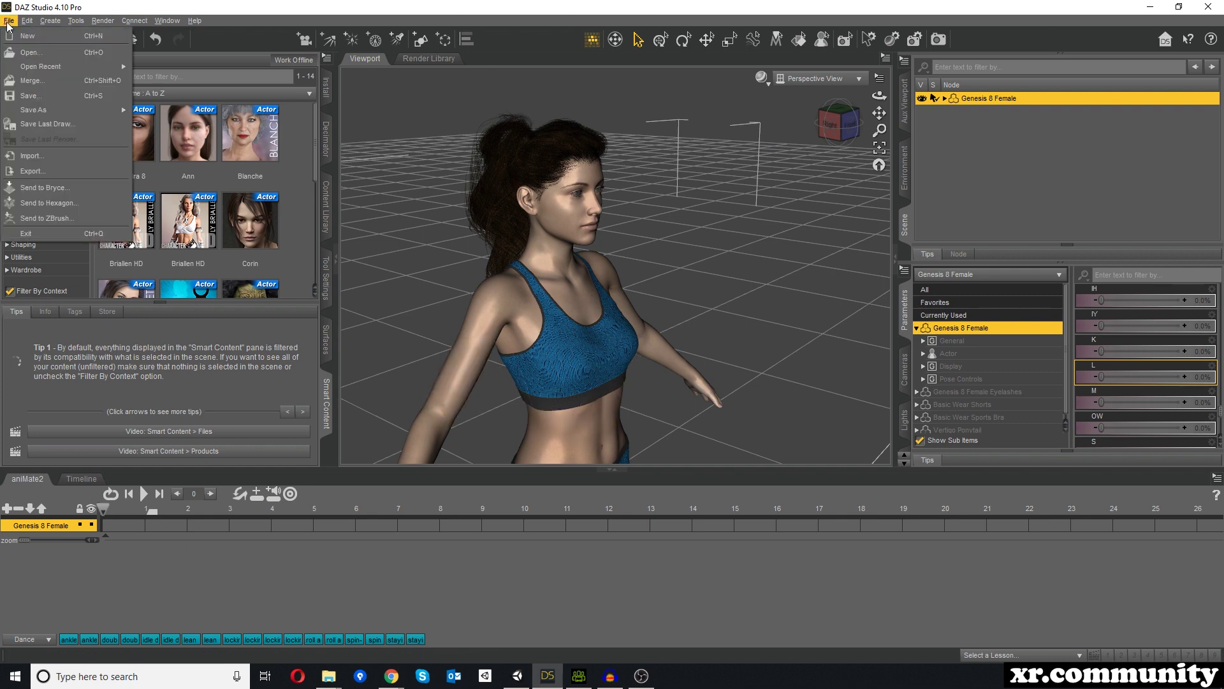
click(33, 172)
scroll(165, 141, down, 6)
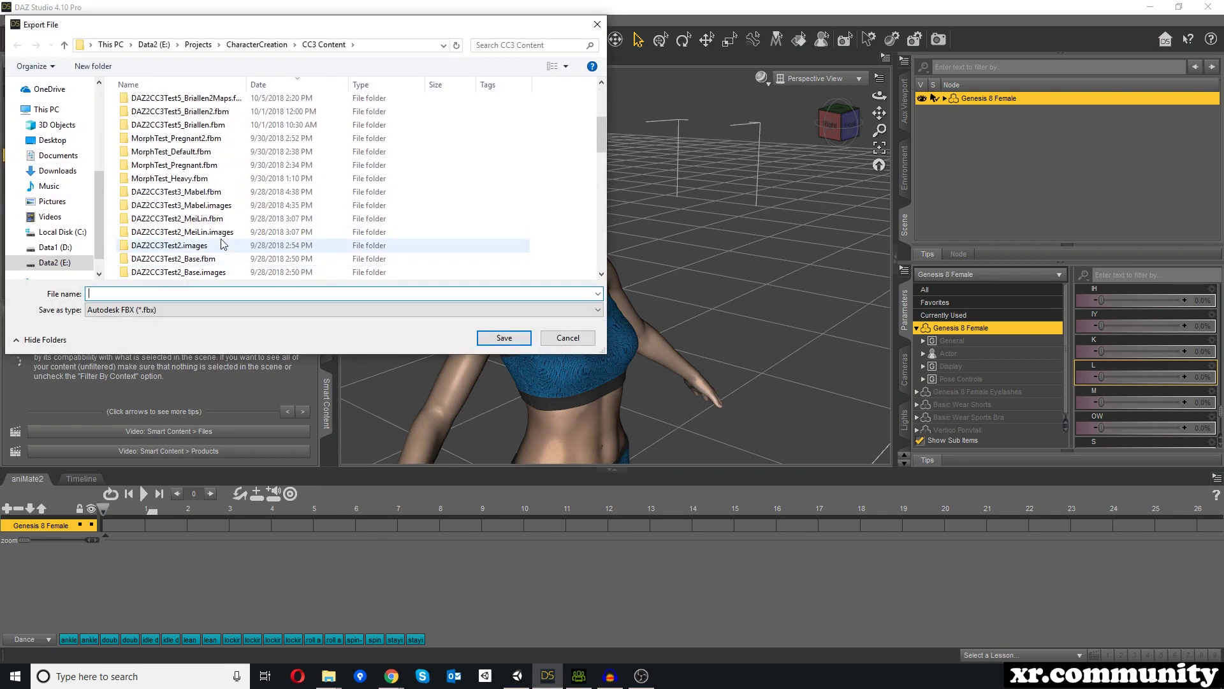
click(165, 125)
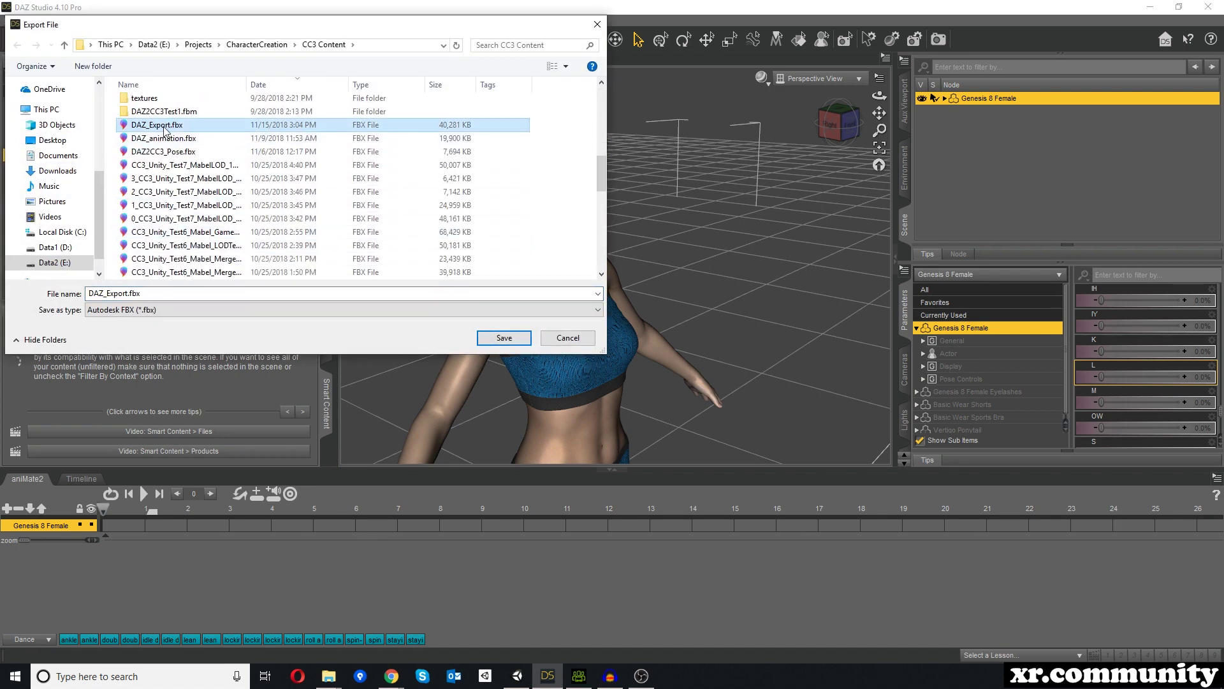
click(503, 343)
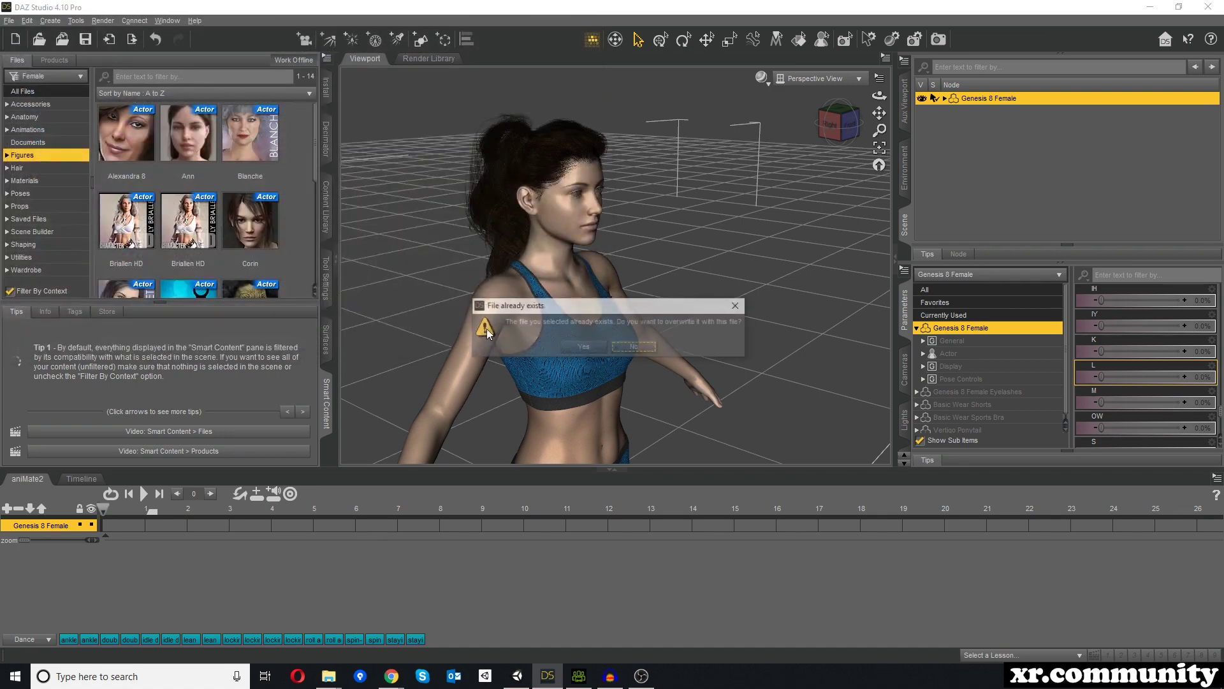
click(564, 345)
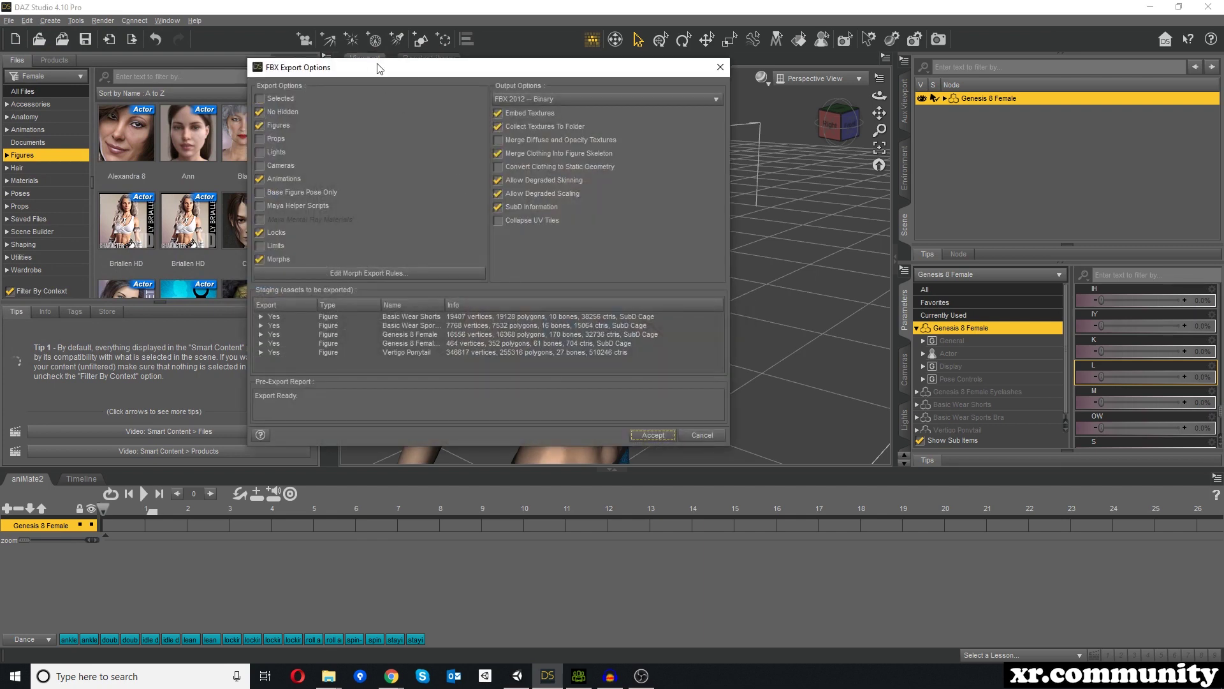
Set the export's output format to FBX 2014 -- Binary and open the morph export rules.
drag(381, 67, 405, 78)
click(588, 111)
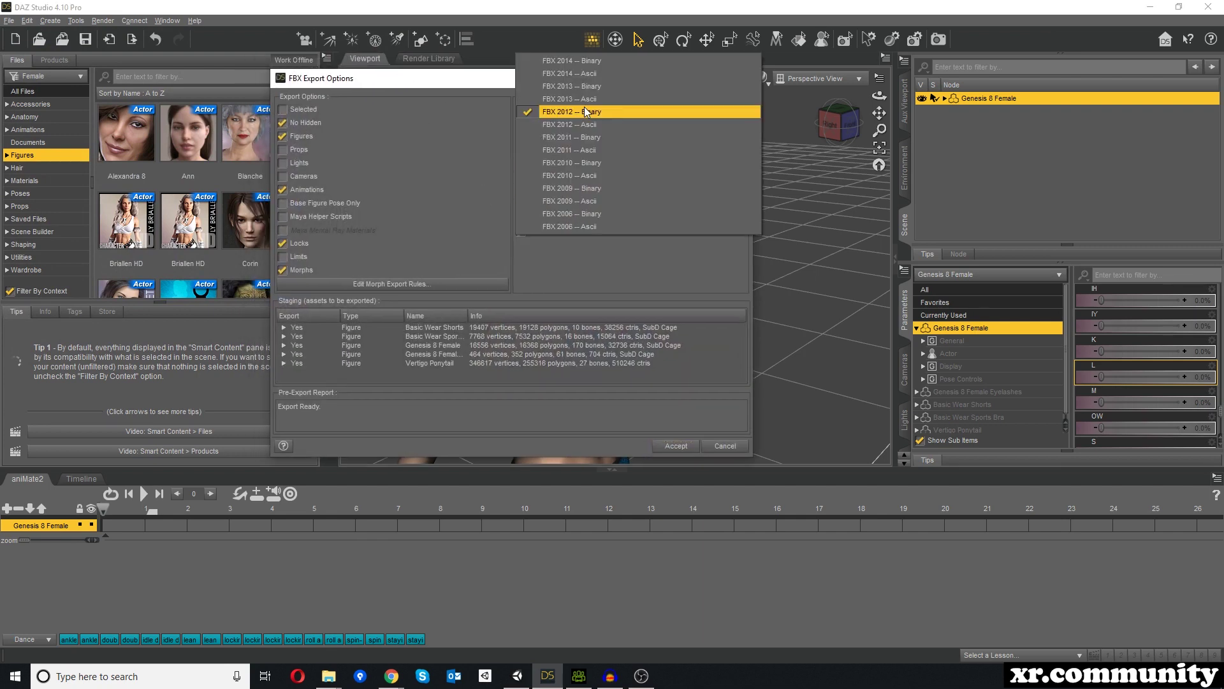
click(582, 55)
click(374, 287)
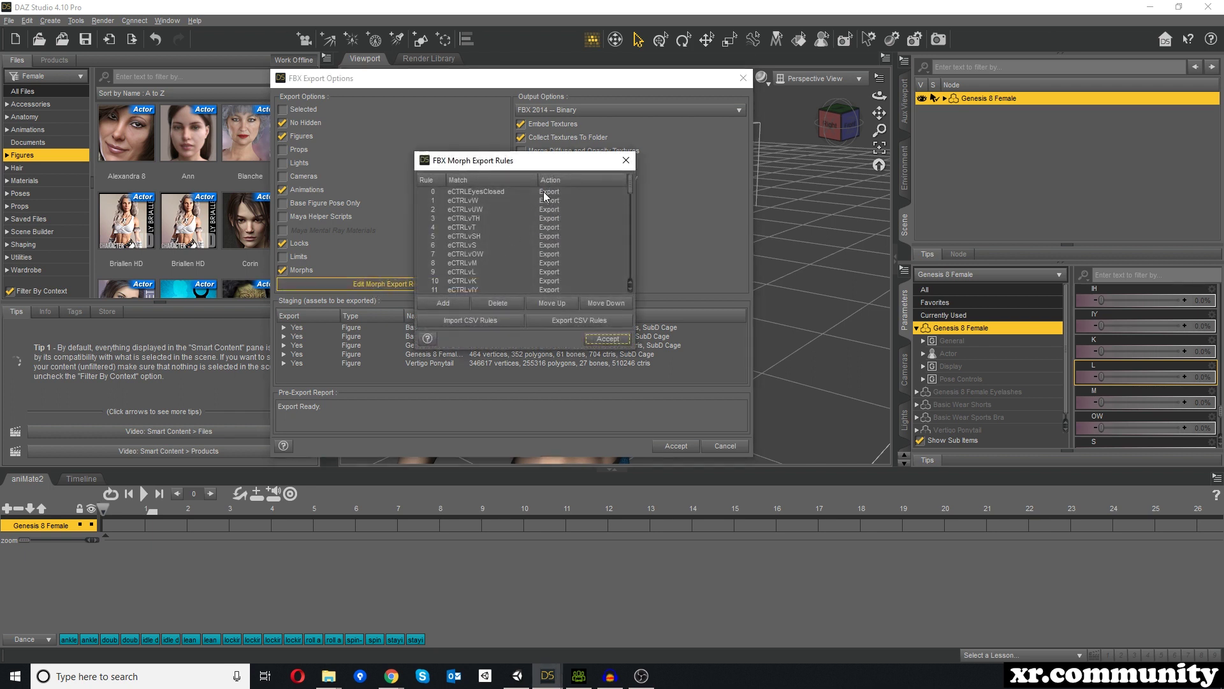
mouse_move(631, 193)
mouse_down()
mouse_move(628, 270)
mouse_move(631, 181)
mouse_up()
Add a morph export rule matching eCTRLAngry_HD with the Export action, and delete that rule again.
click(442, 303)
click(442, 304)
double_click(469, 191)
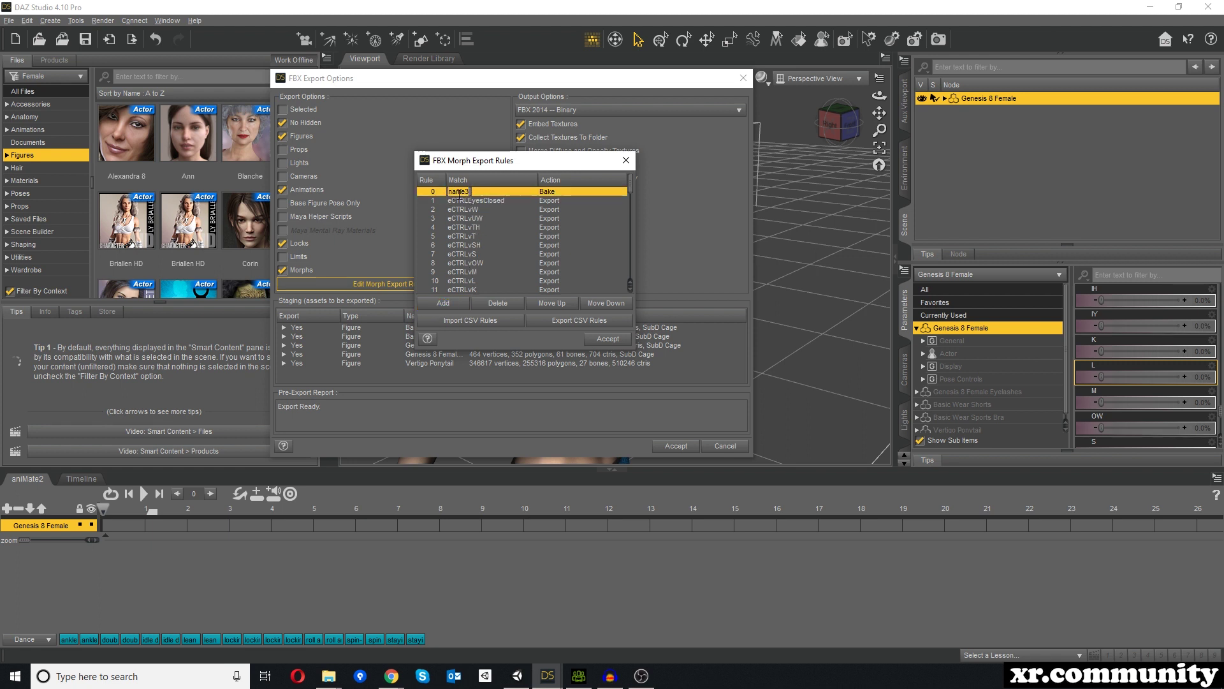
text(eCTRLAngry_HD)
double_click(556, 192)
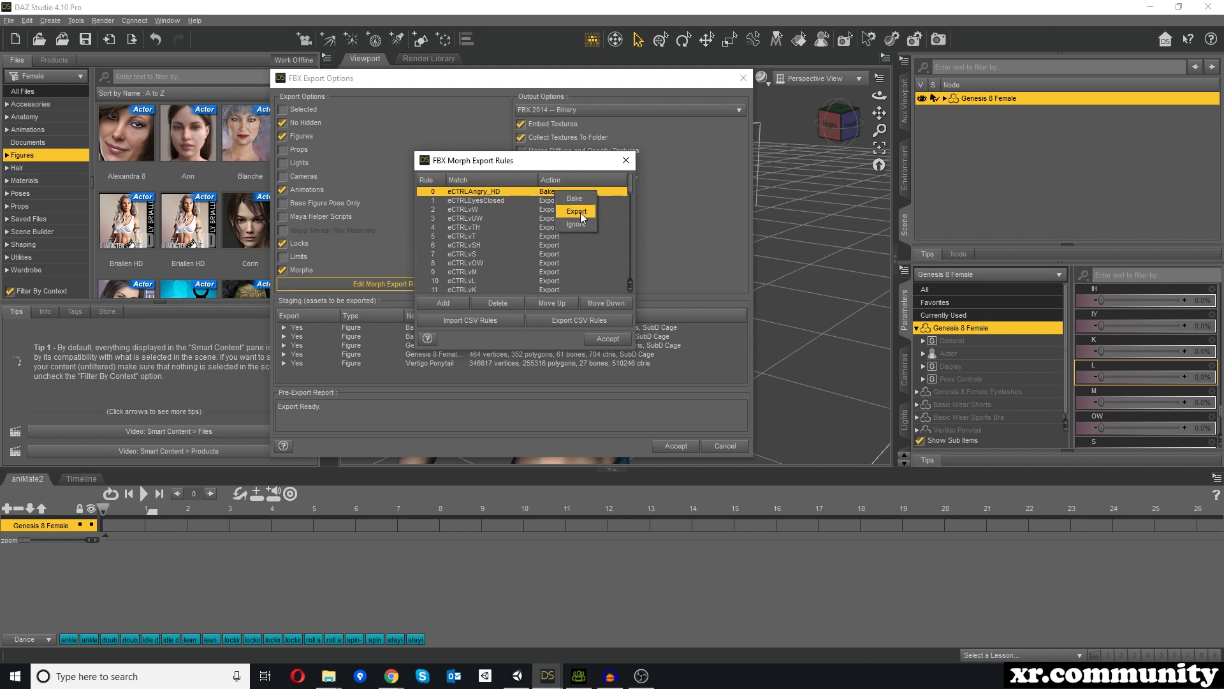
click(580, 211)
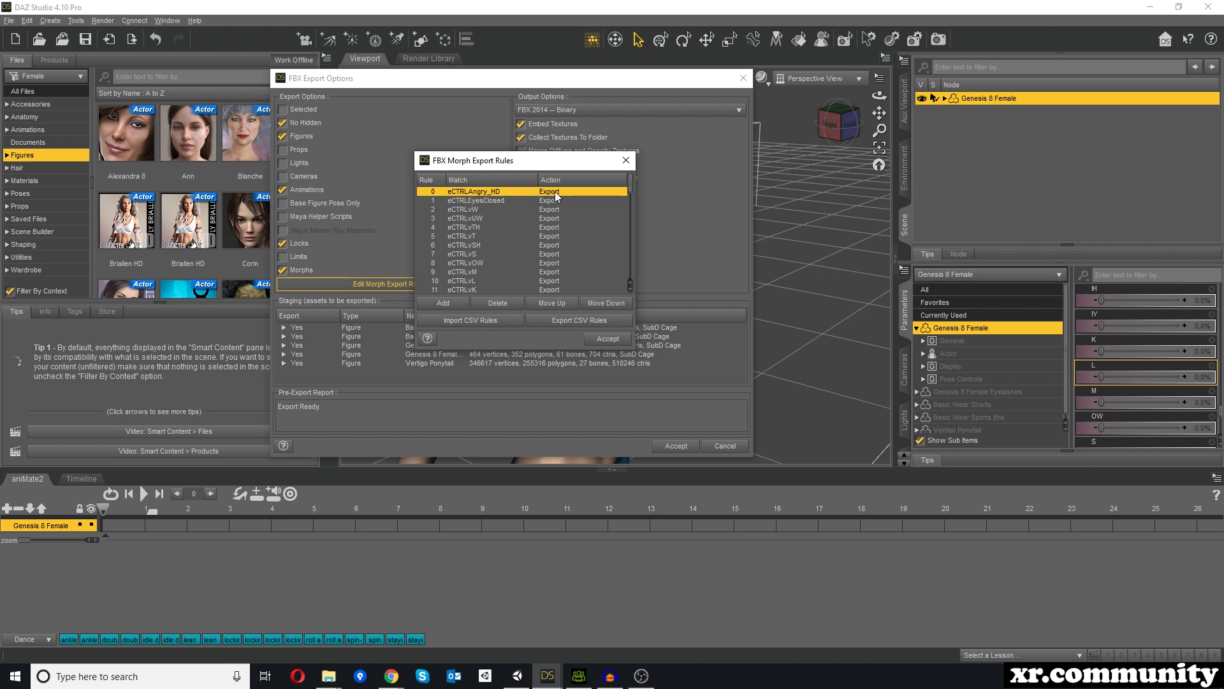
click(498, 303)
mouse_move(630, 190)
mouse_down()
mouse_move(623, 273)
mouse_move(631, 185)
mouse_up()
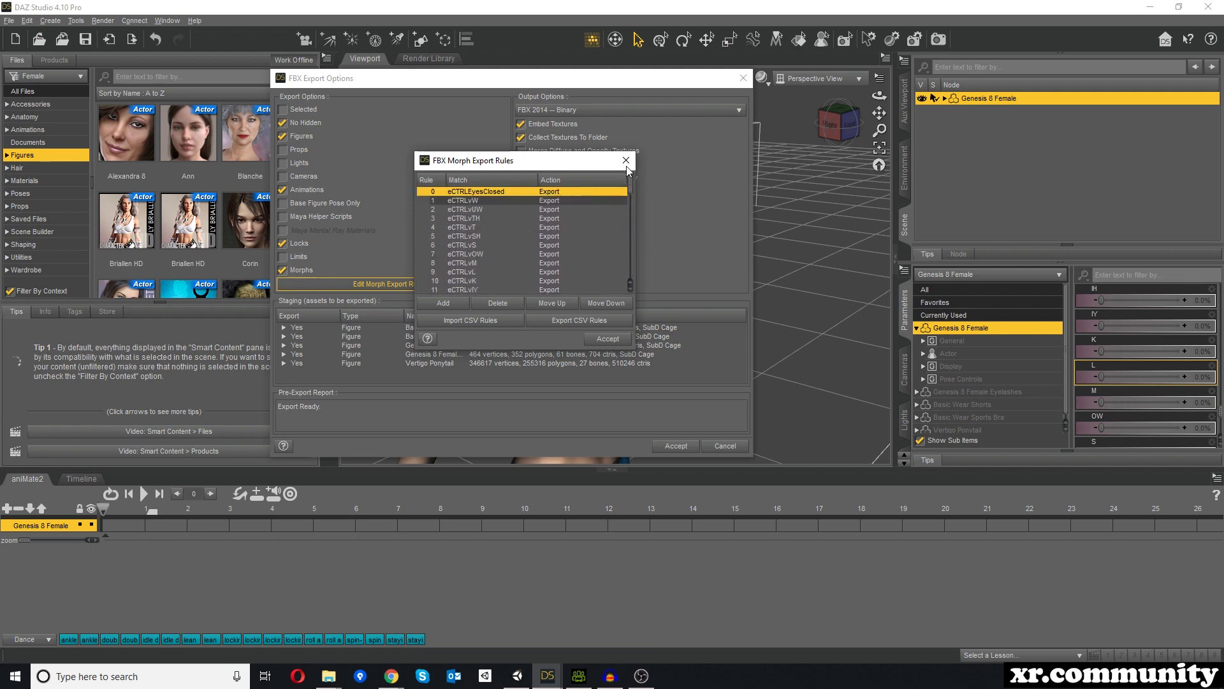
View the CSV export option for the morph rules, and close the FBX export options without exporting.
click(564, 322)
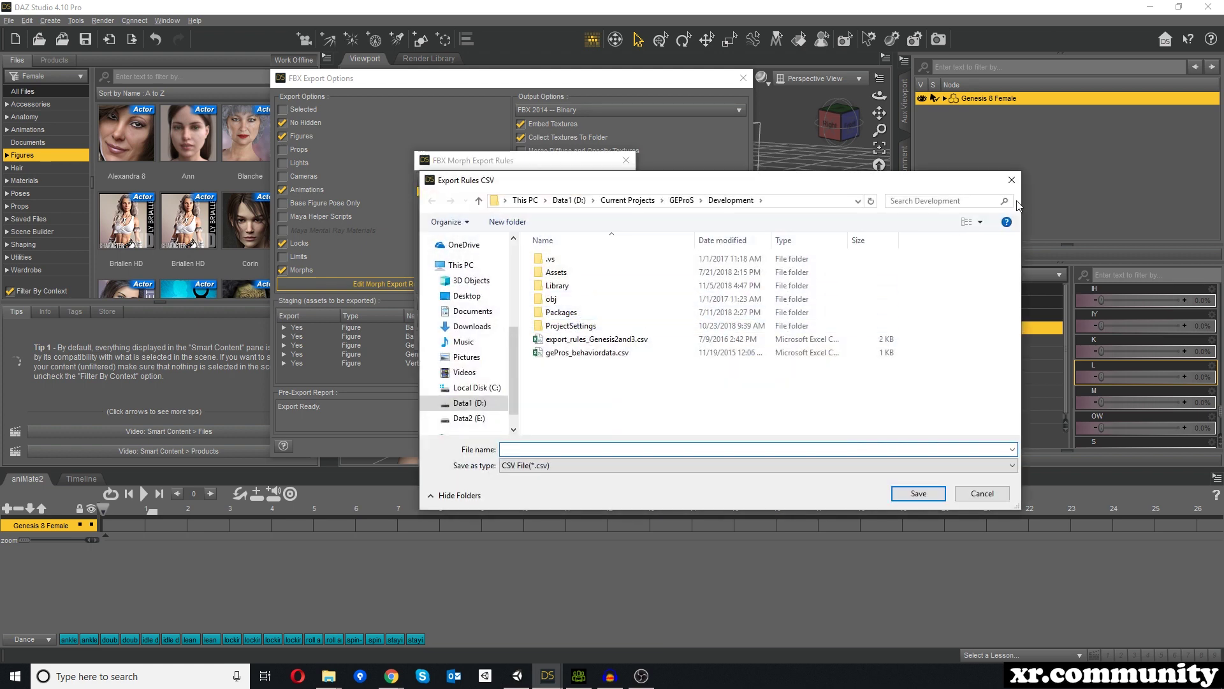
click(1009, 182)
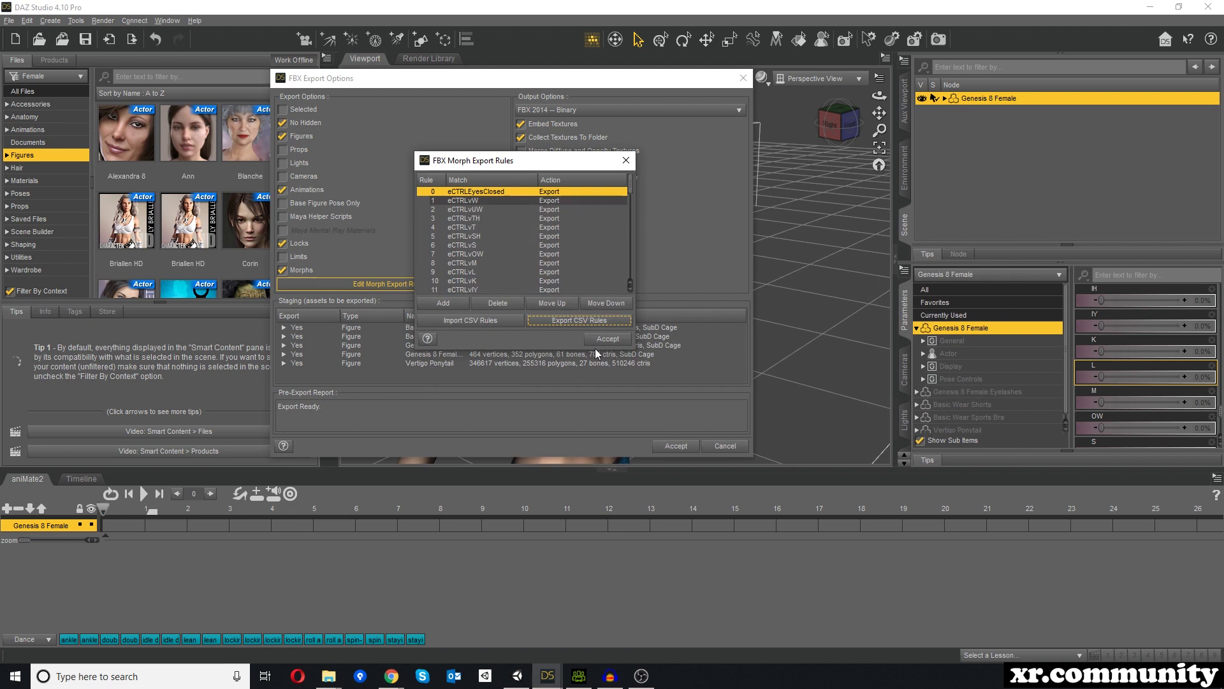
click(621, 341)
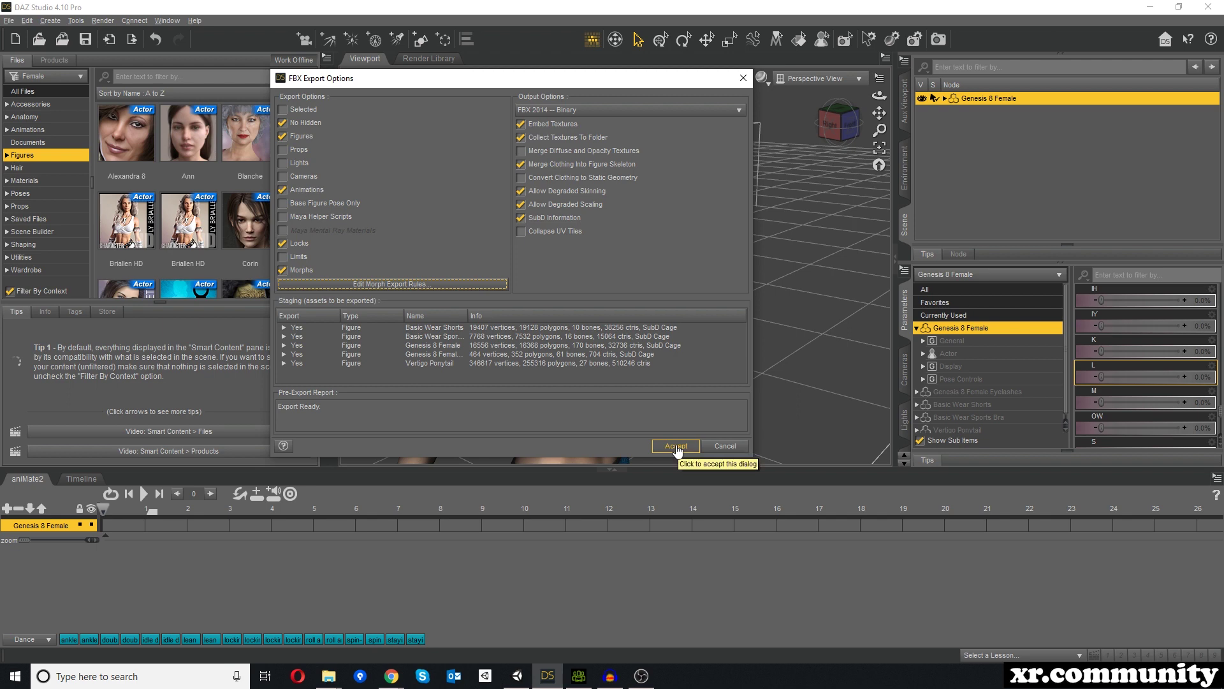
click(744, 79)
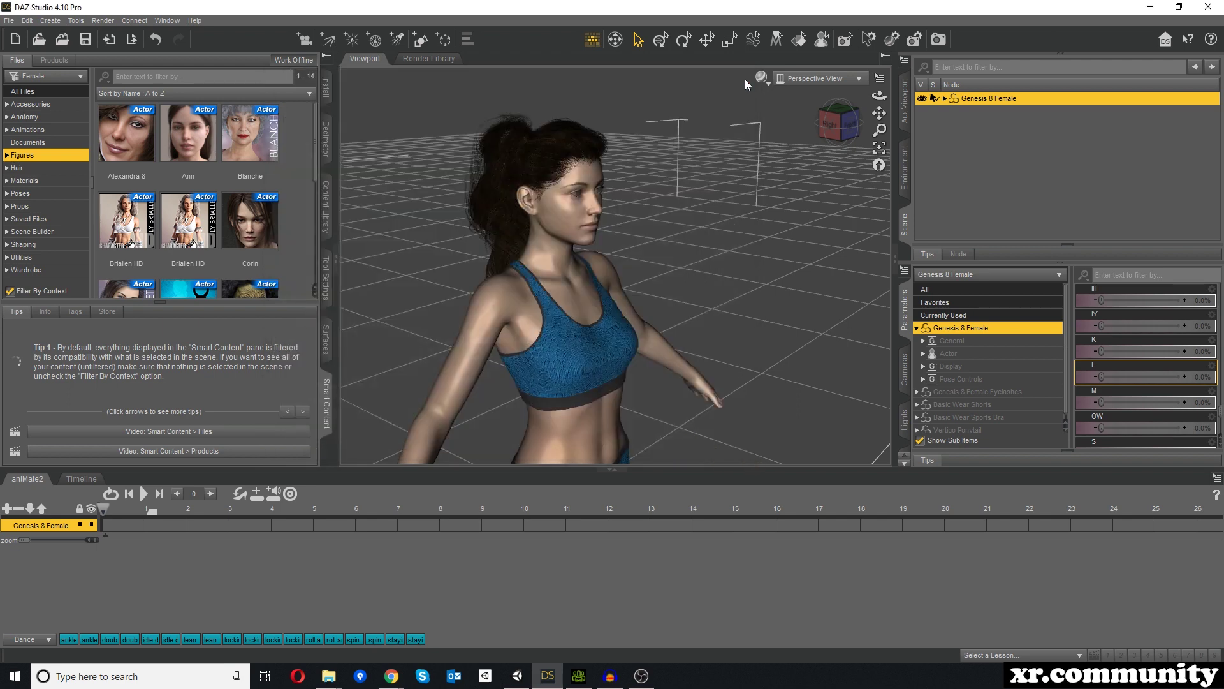
Switch to Character Creator and look through the actor's morph sliders.
click(579, 680)
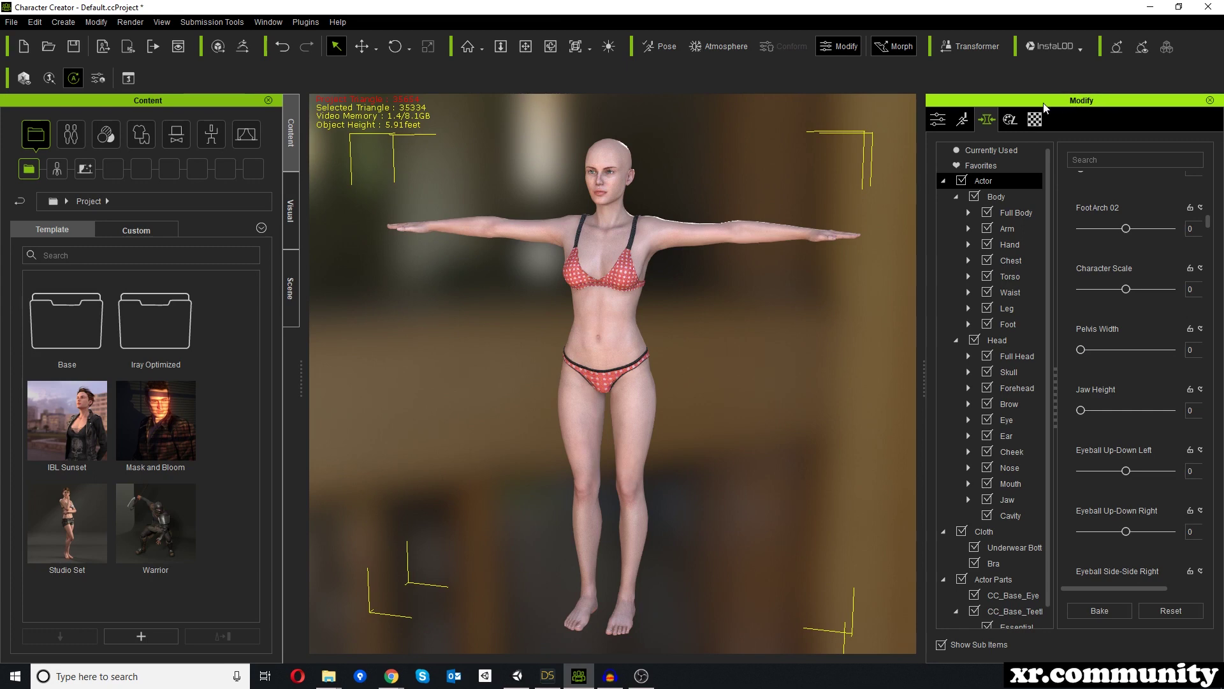
scroll(1152, 438, down, 3)
scroll(1153, 426, down, 5)
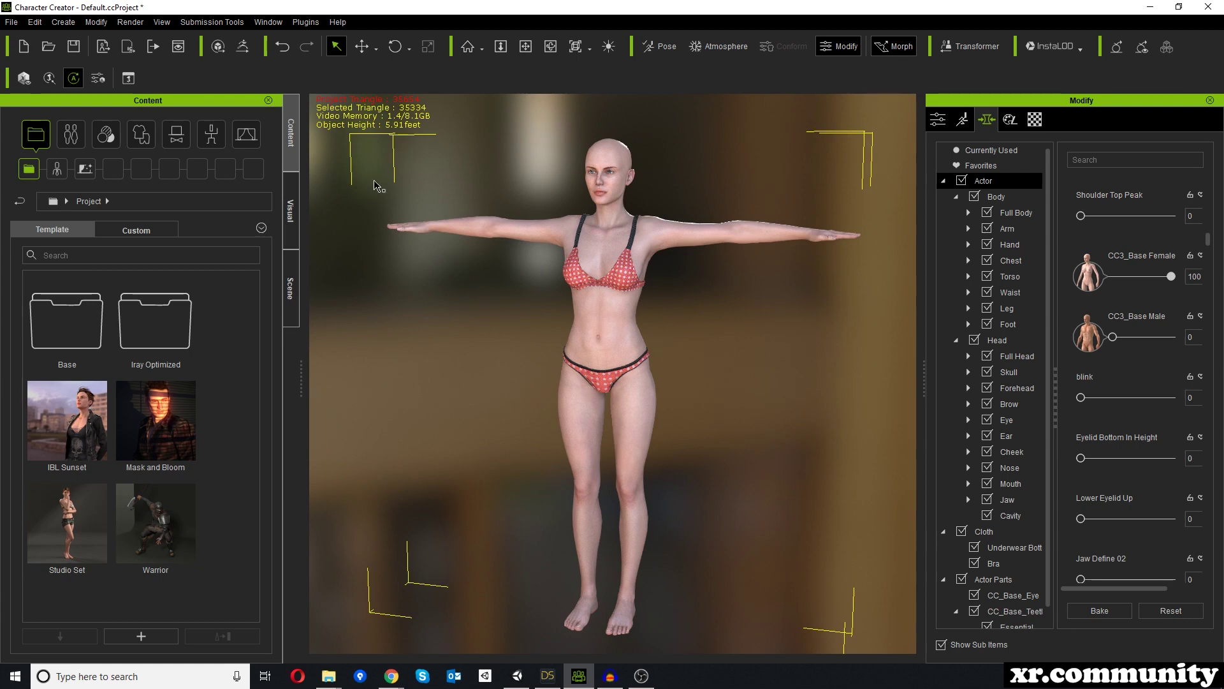
Start an FBX export of the clothed character with the Unity 3D target tool preset.
click(10, 23)
mouse_move(38, 143)
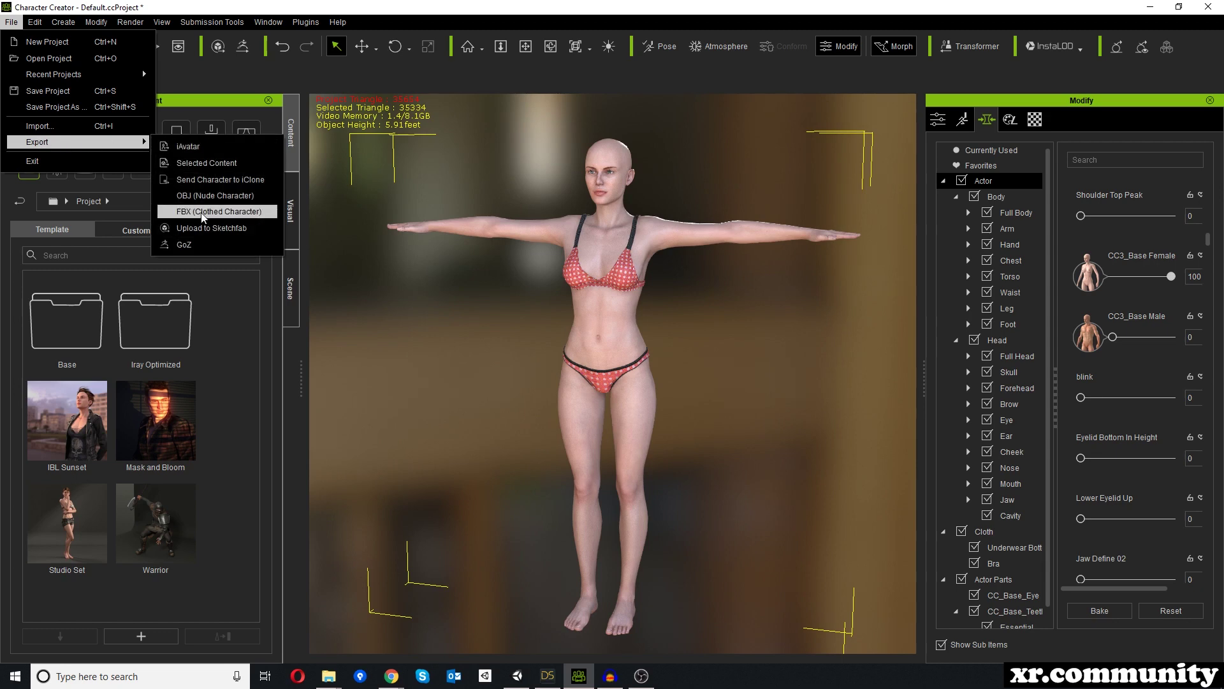
click(203, 215)
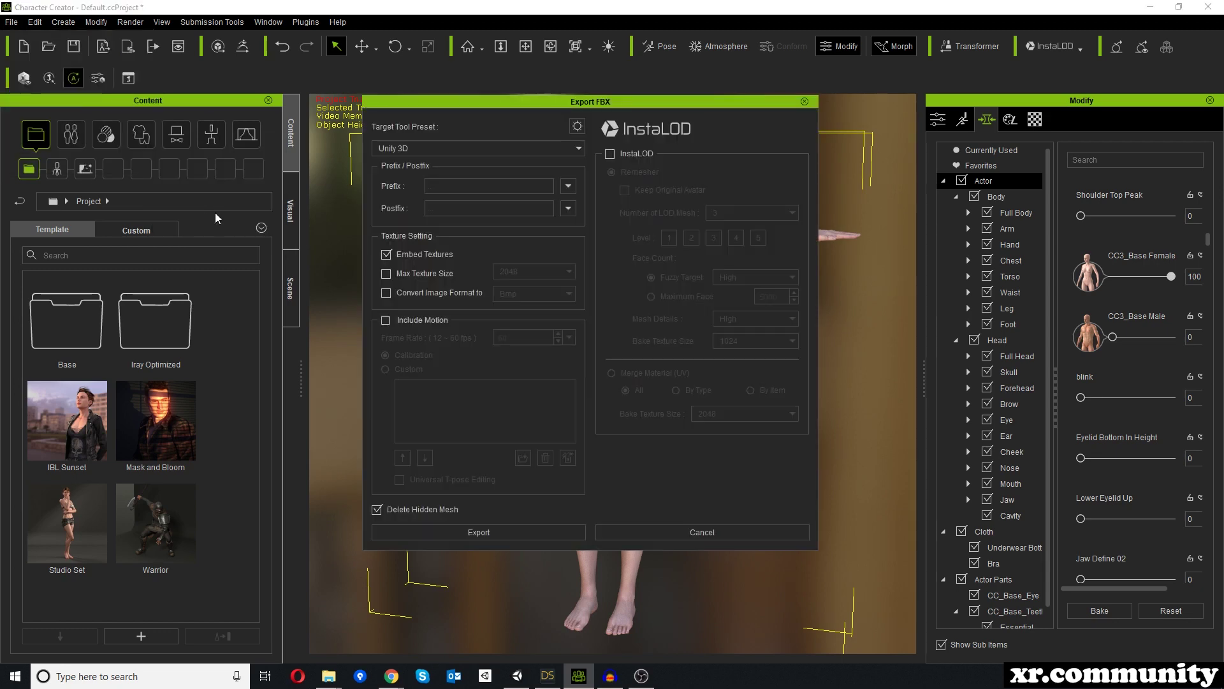
click(433, 148)
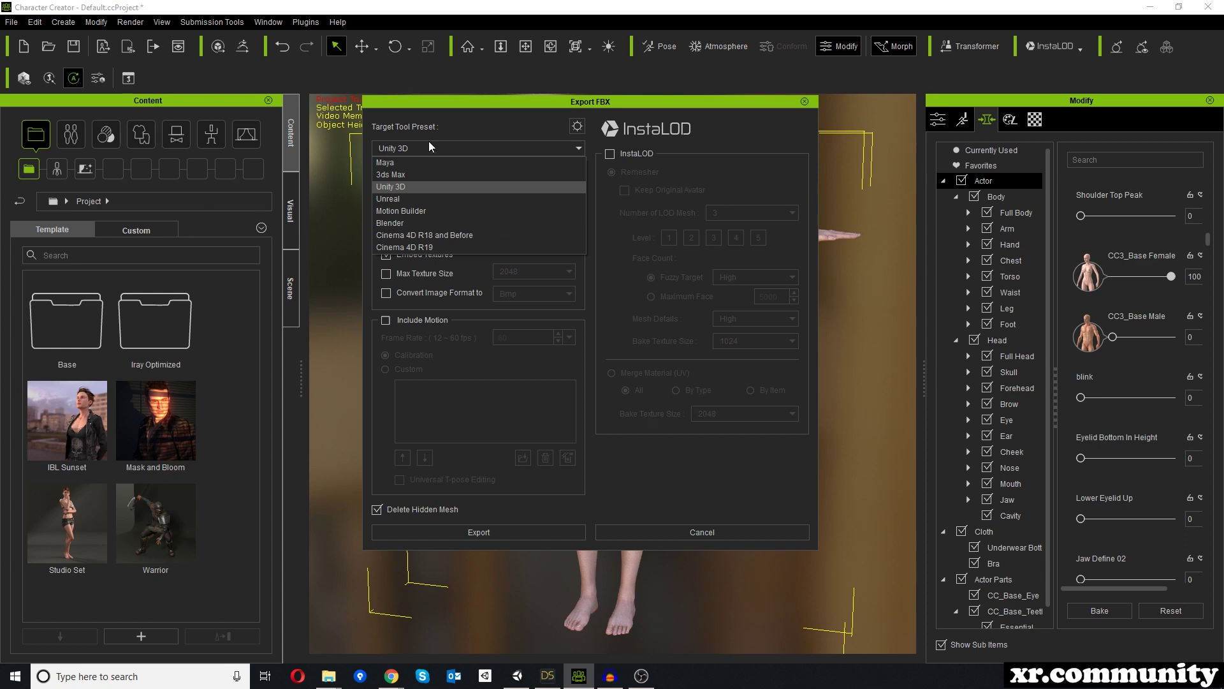
click(406, 188)
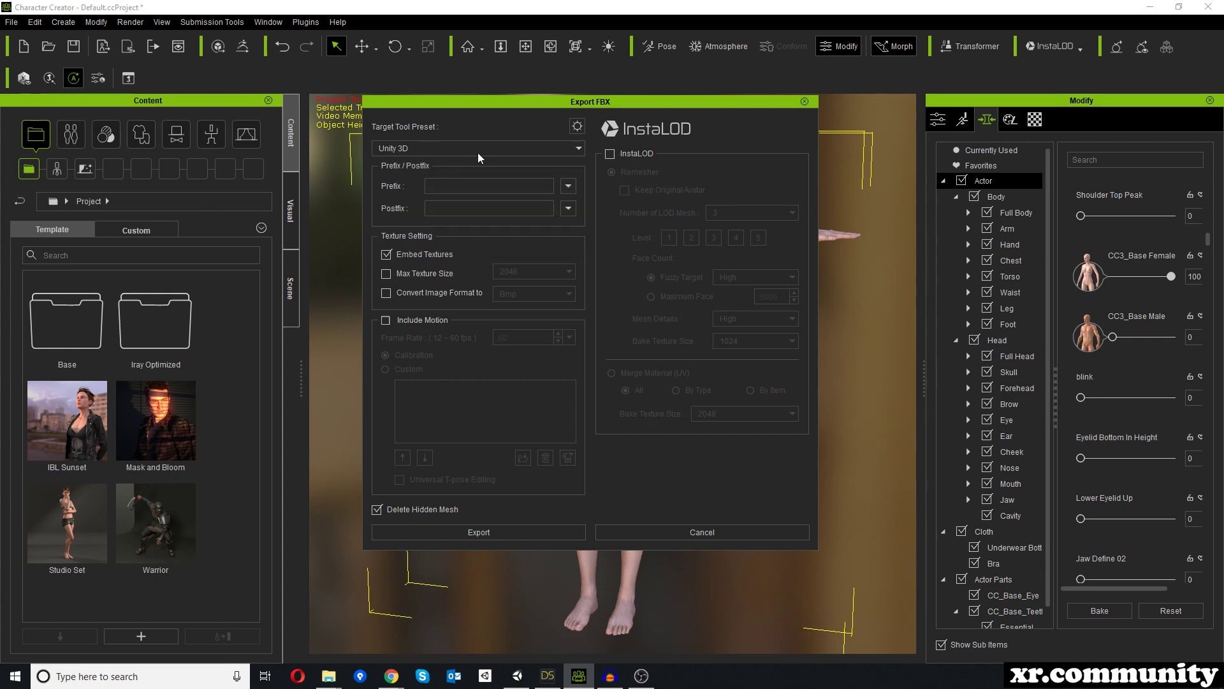
Preview InstaLOD's Remesher and Merge Material (UV) options, and cancel the FBX export with InstaLOD disabled.
click(611, 155)
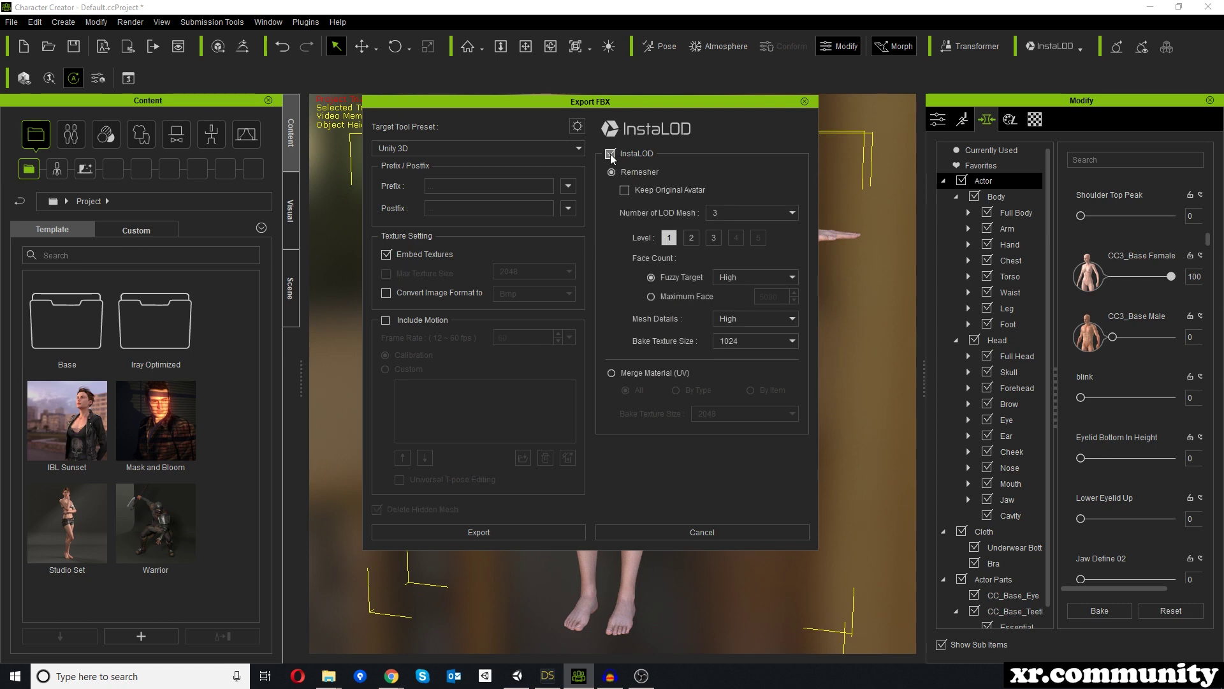
click(612, 373)
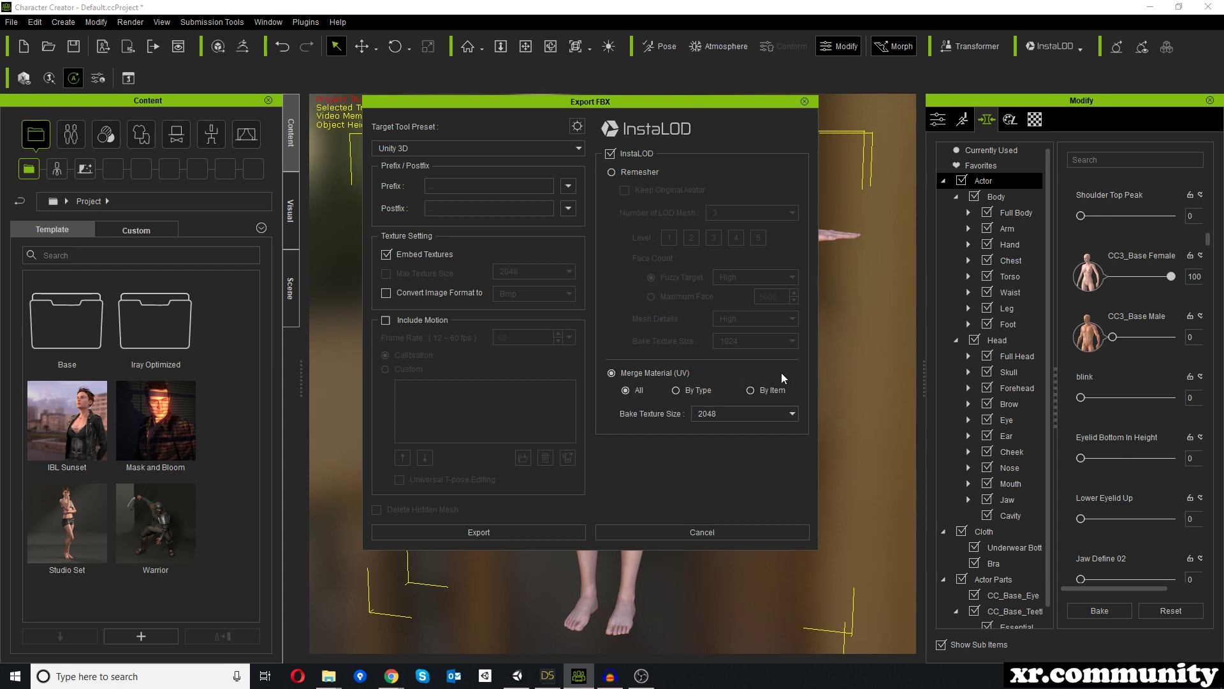
click(611, 173)
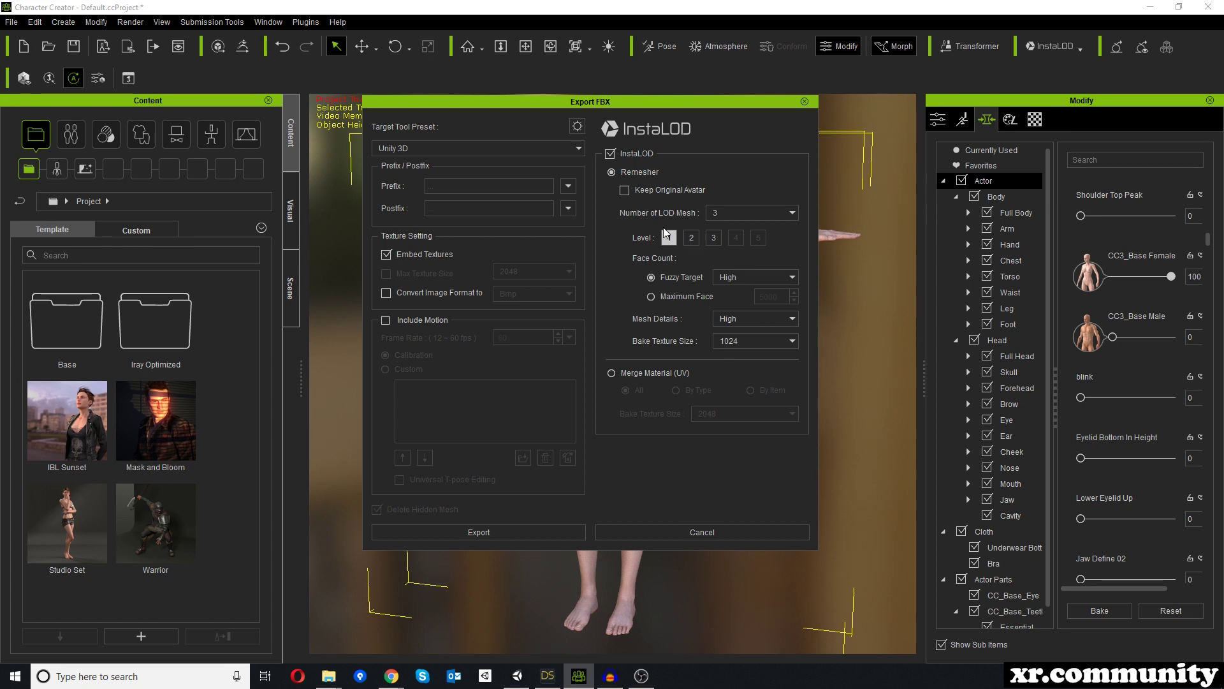
click(610, 153)
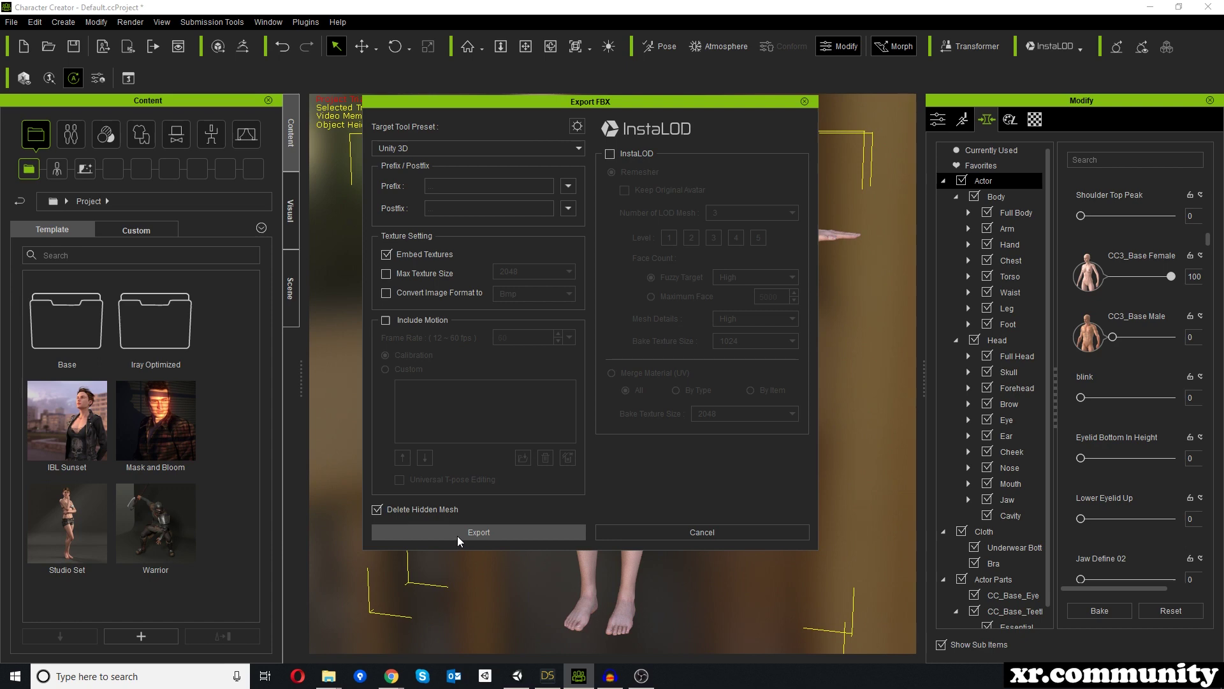
click(675, 533)
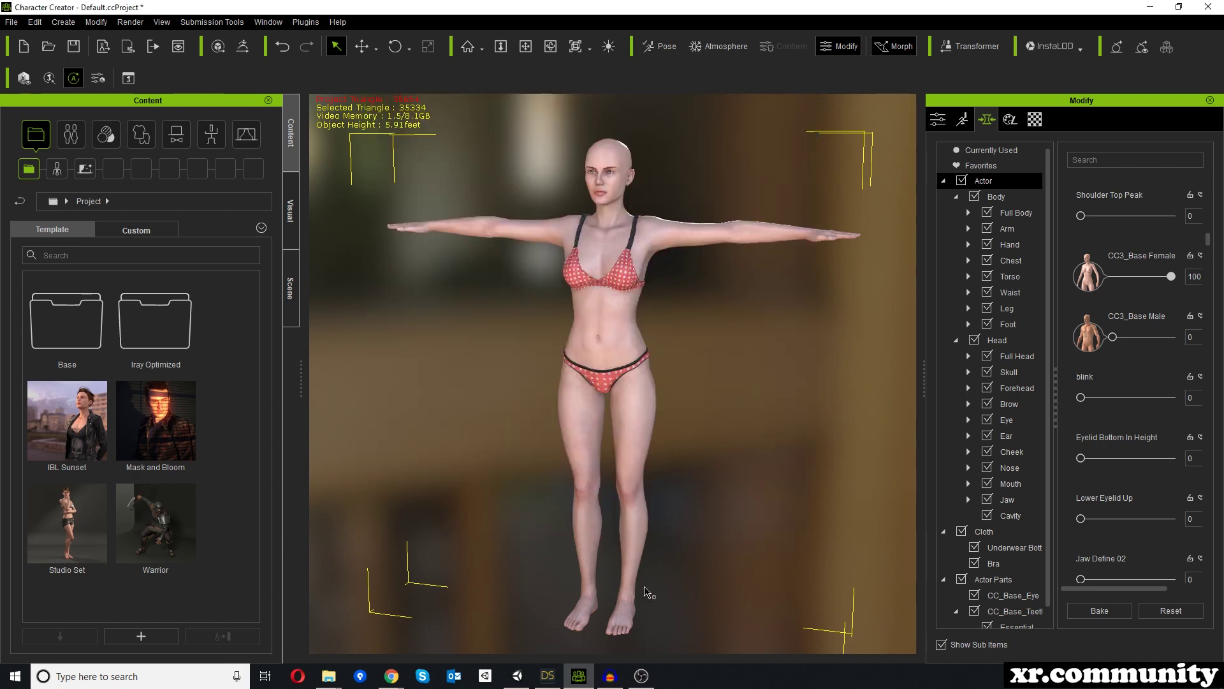
Switch to Unity and examine the LipSync Pro component settings and phonemes of the CC3_Unity_Test6_Mabel_MergeByType character.
click(517, 676)
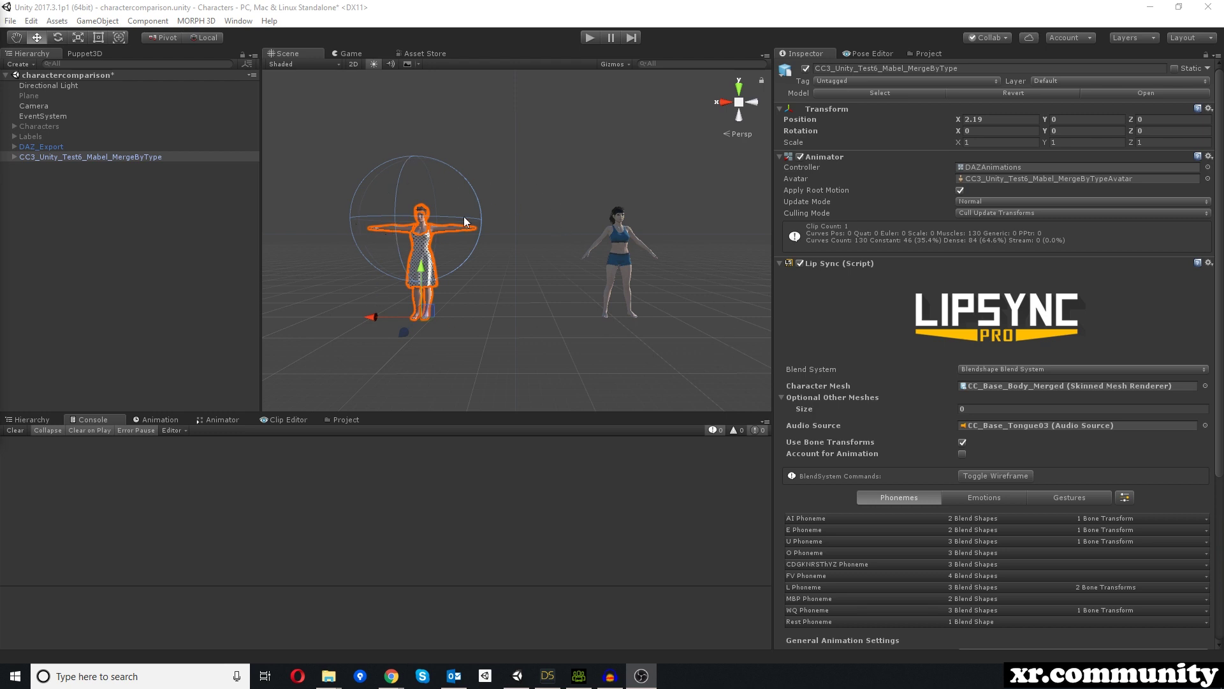
key(f)
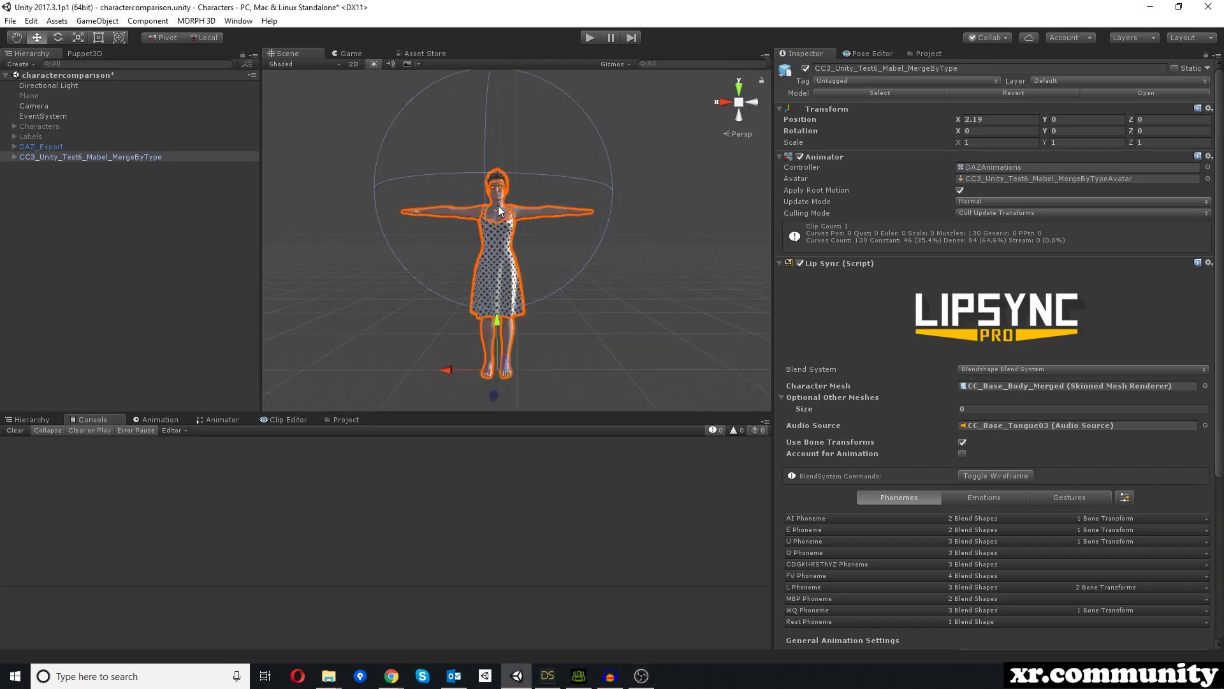
scroll(499, 206, up, 2)
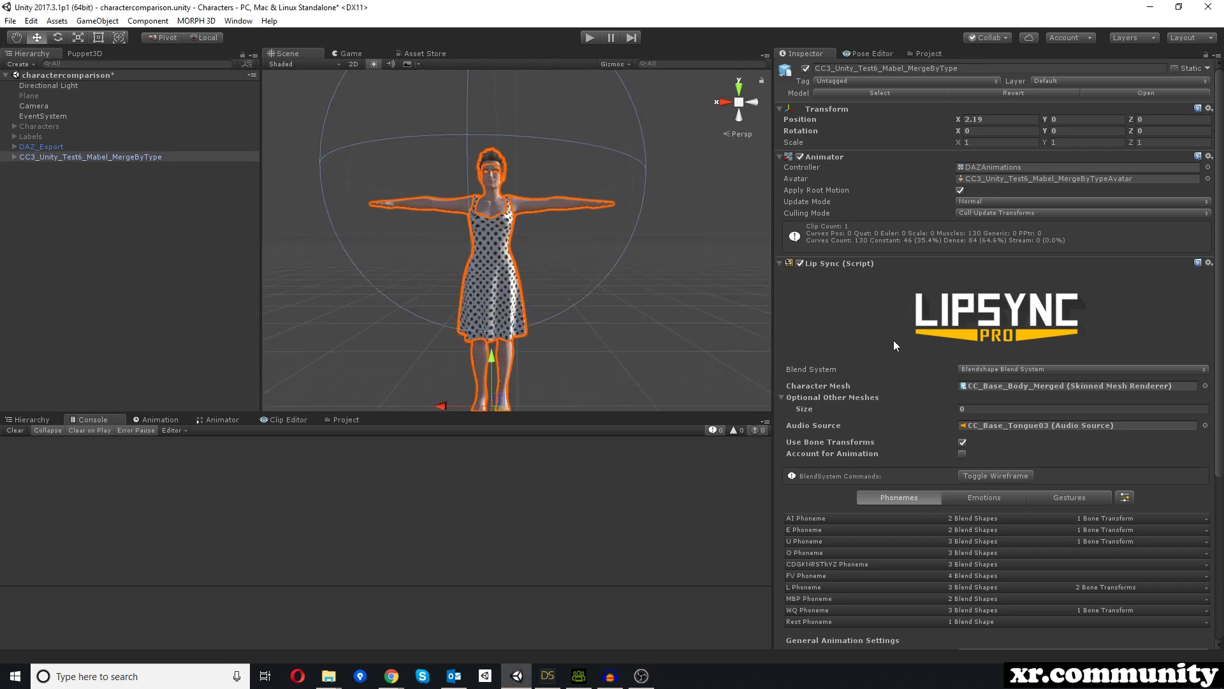
scroll(920, 333, down, 5)
scroll(920, 336, up, 3)
scroll(921, 335, down, 3)
scroll(920, 336, down, 2)
scroll(457, 214, down, 3)
Select the DAZ_Export character in the scene, expand its Genesis8Female hierarchy and frame the figure.
middle_drag(616, 214, 453, 221)
click(473, 230)
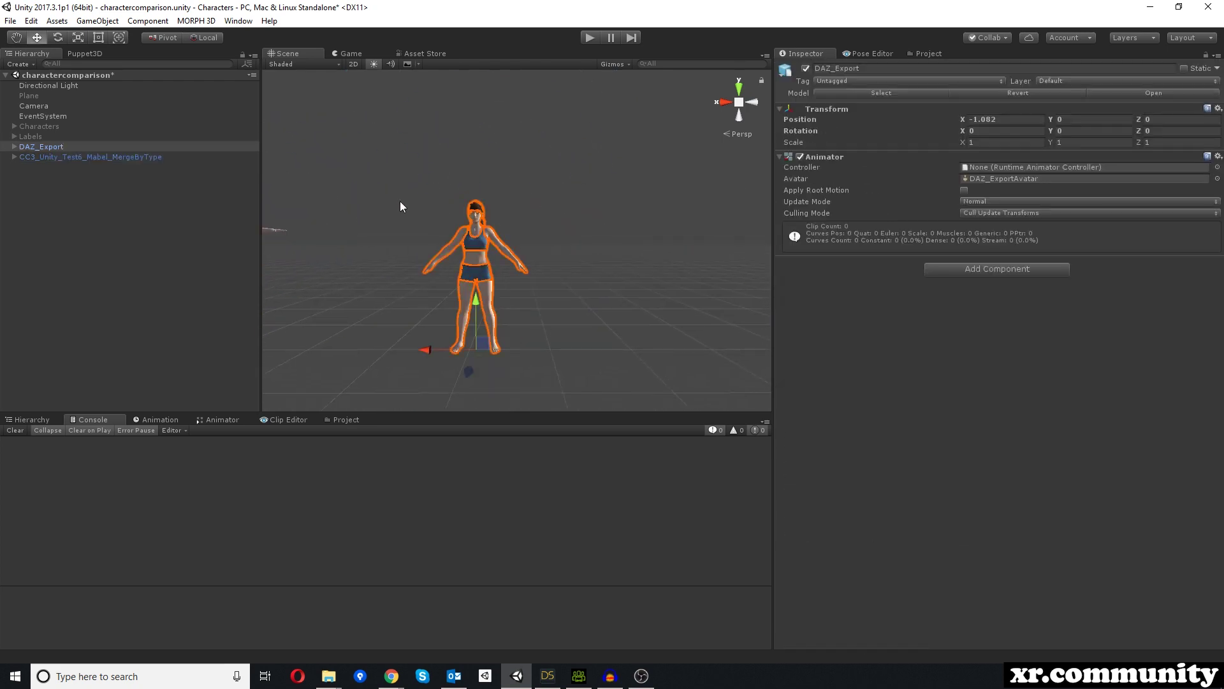
click(14, 146)
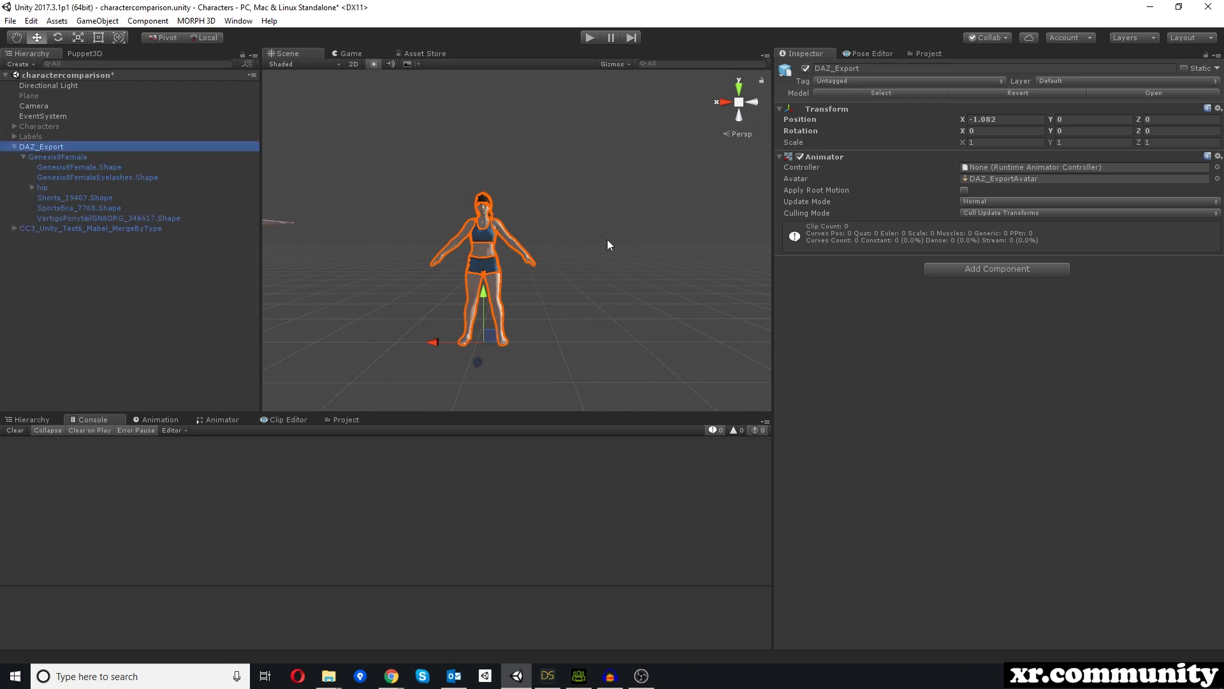
key(f)
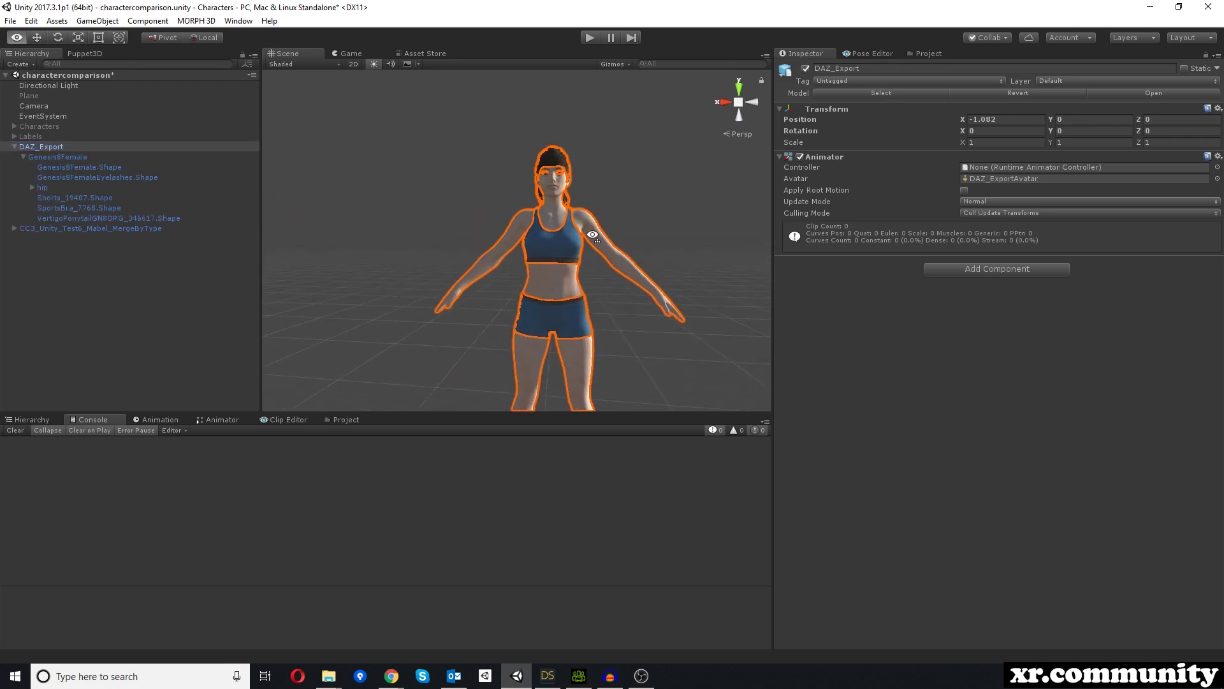
Inspect DAZ_Export's separate body, eyelashes, shorts, sports bra and ponytail meshes one after another.
click(73, 166)
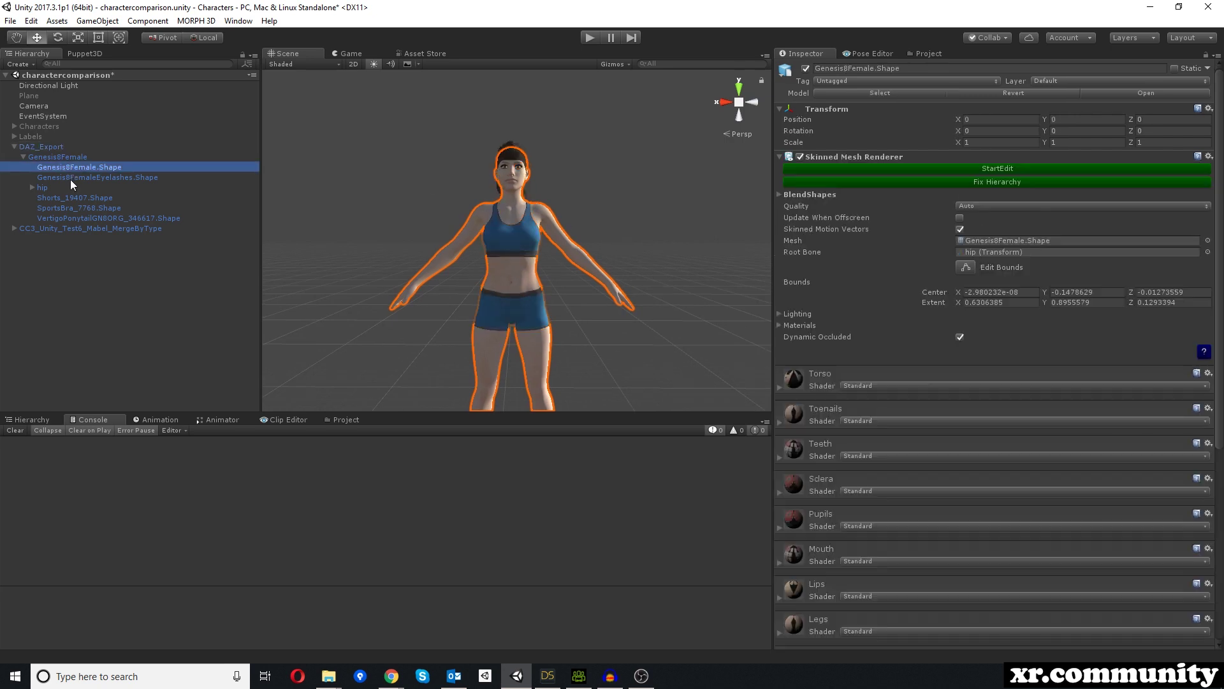
click(83, 177)
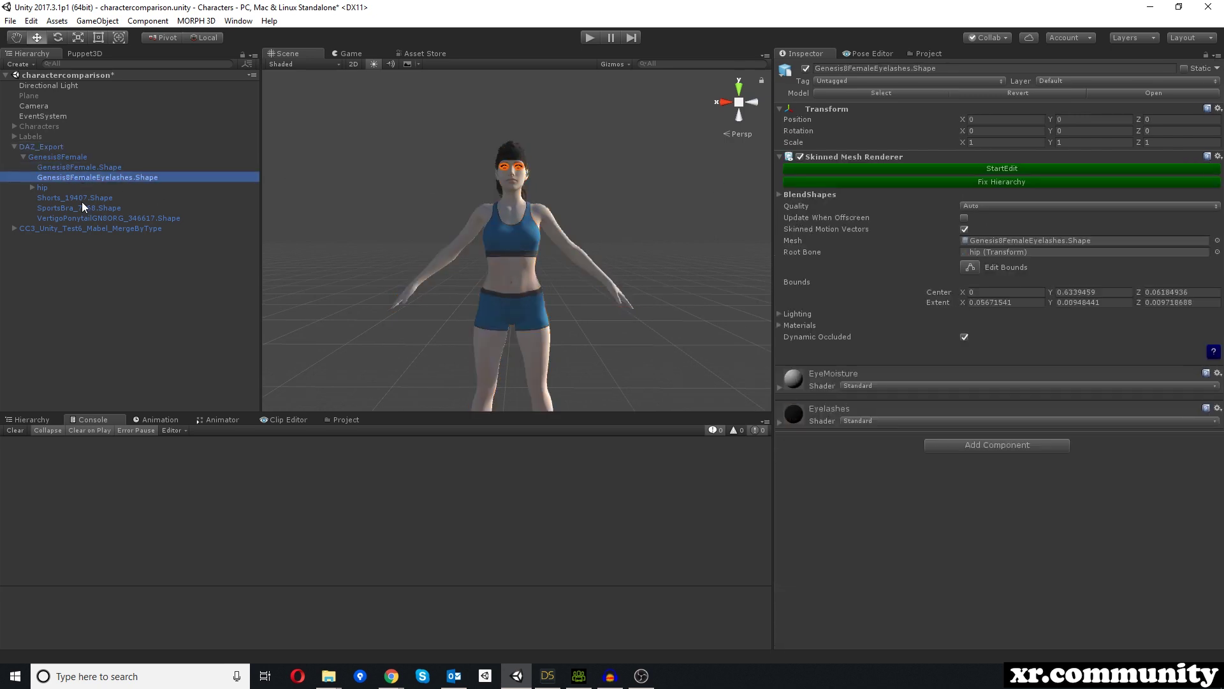
click(85, 198)
click(84, 208)
click(84, 218)
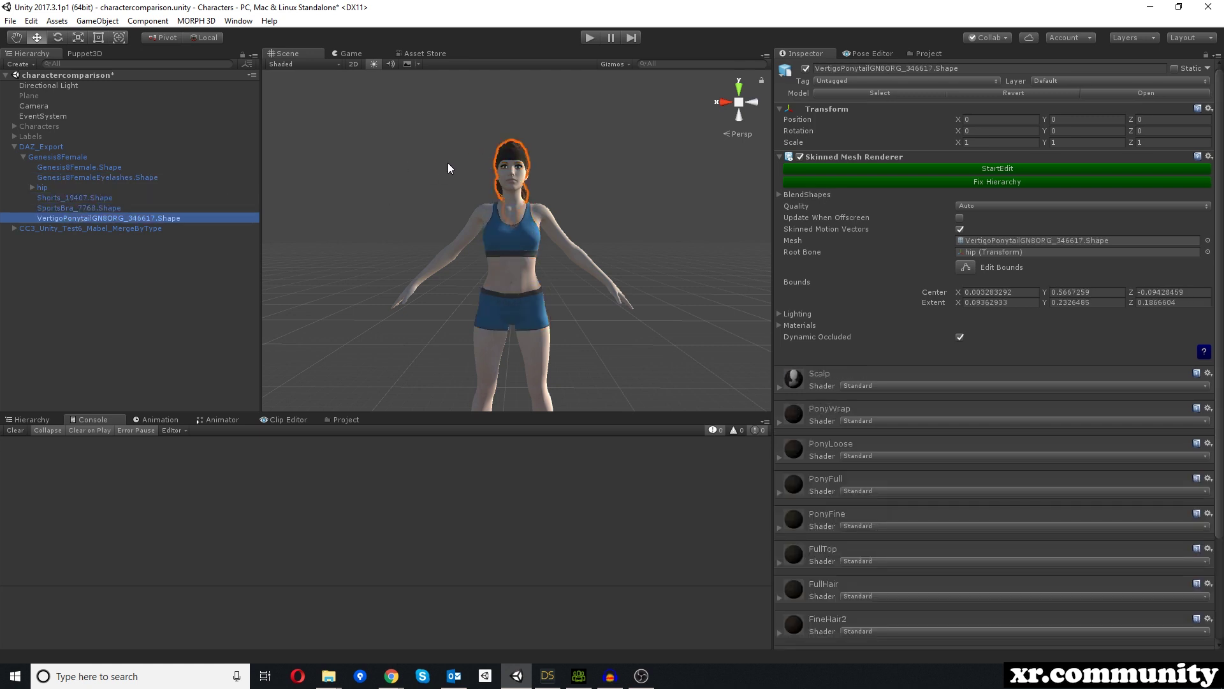
Revisit DAZ_Export's sports bra and shorts meshes, and select the Genesis8Female.Shape body mesh.
click(68, 209)
click(71, 197)
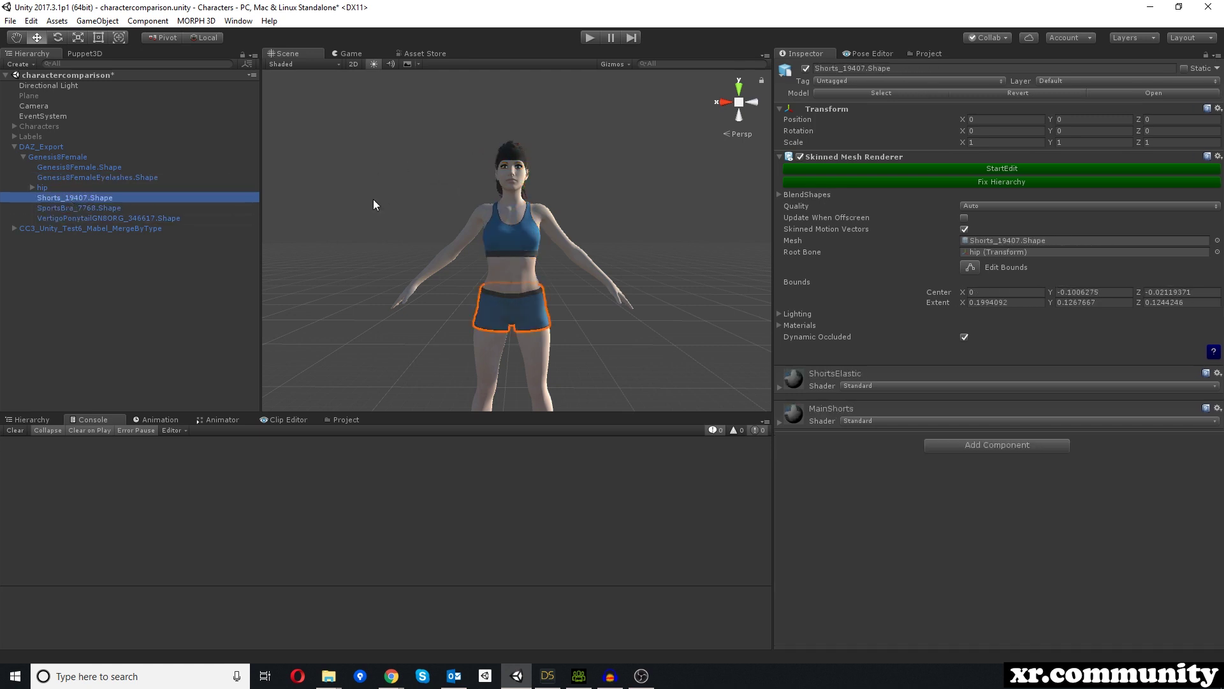
click(89, 176)
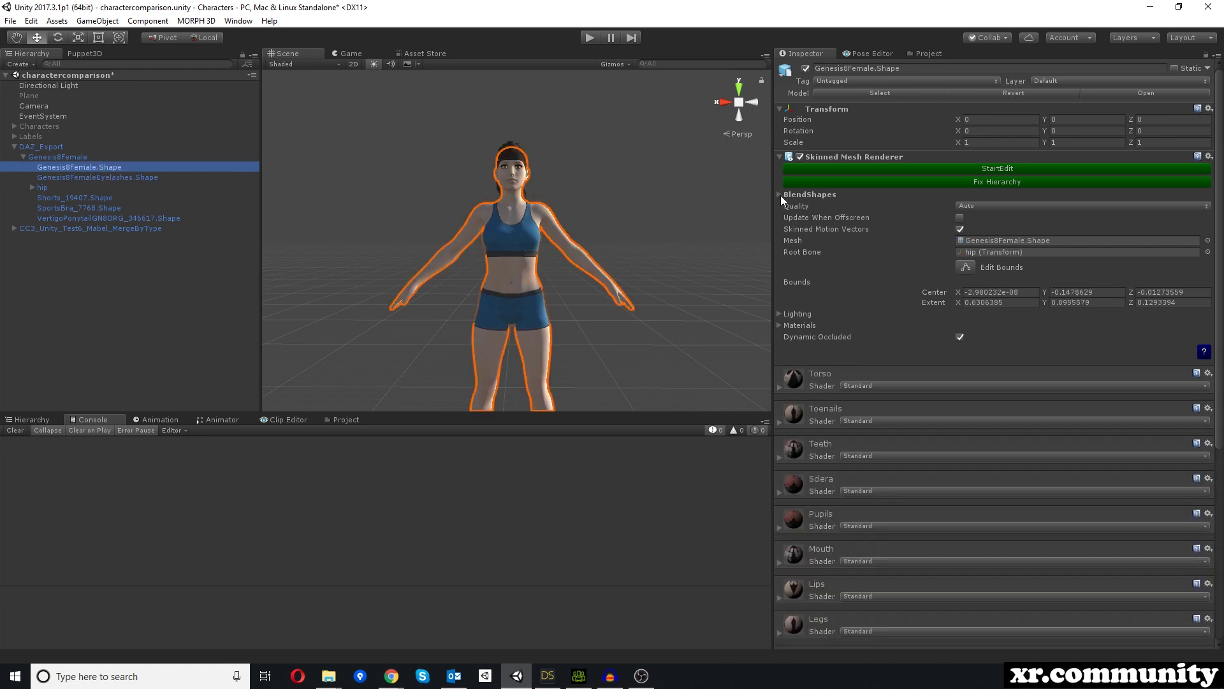
scroll(566, 186, up, 2)
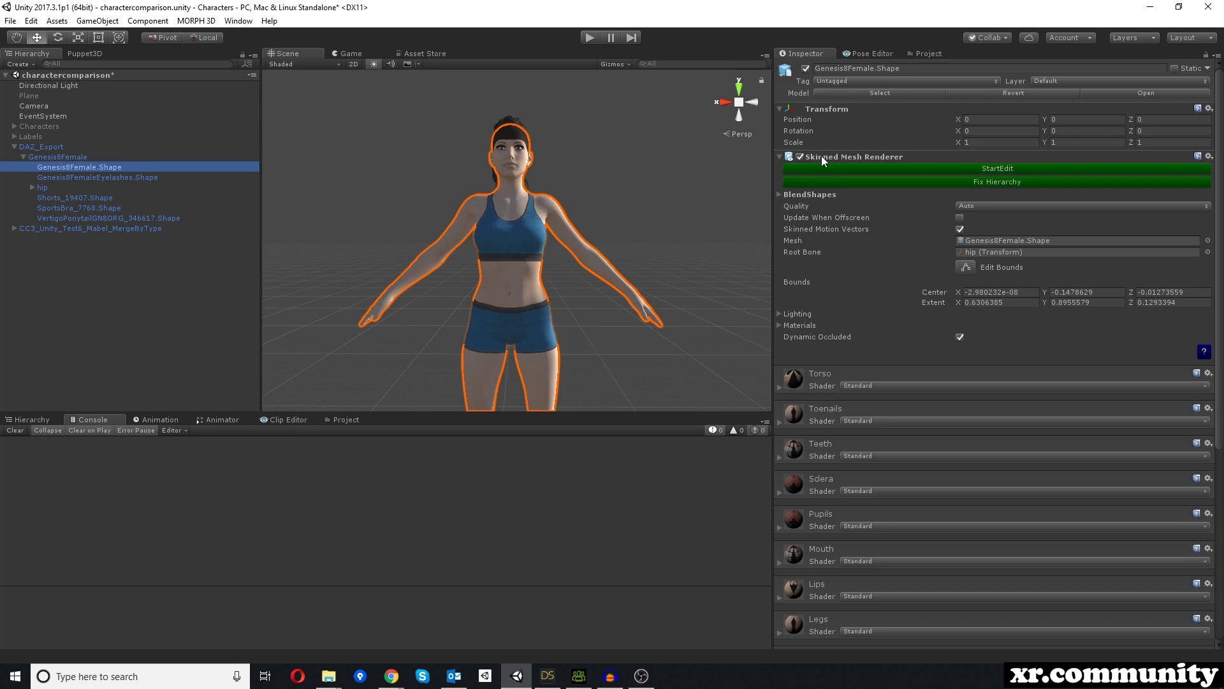
Expand the BlendShapes of Genesis8Female.Shape and examine the full list of Genesis8Female and head viseme and eye morphs.
click(778, 194)
scroll(893, 255, down, 10)
scroll(1030, 319, up, 15)
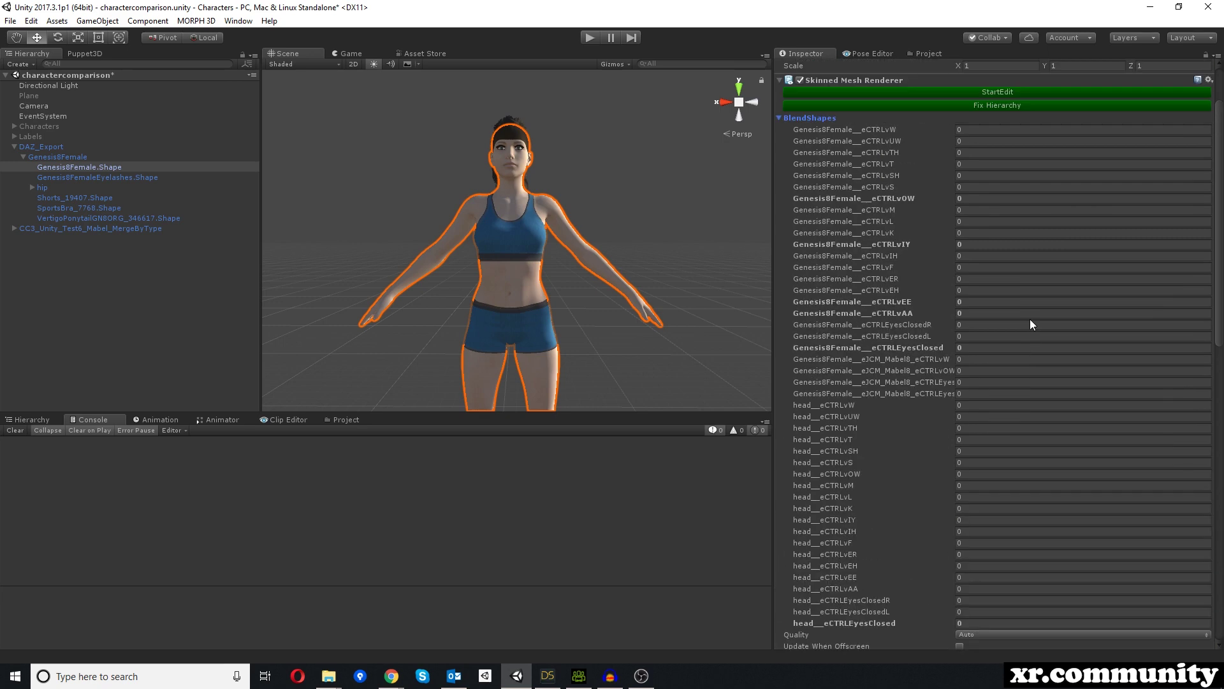
scroll(857, 447, down, 5)
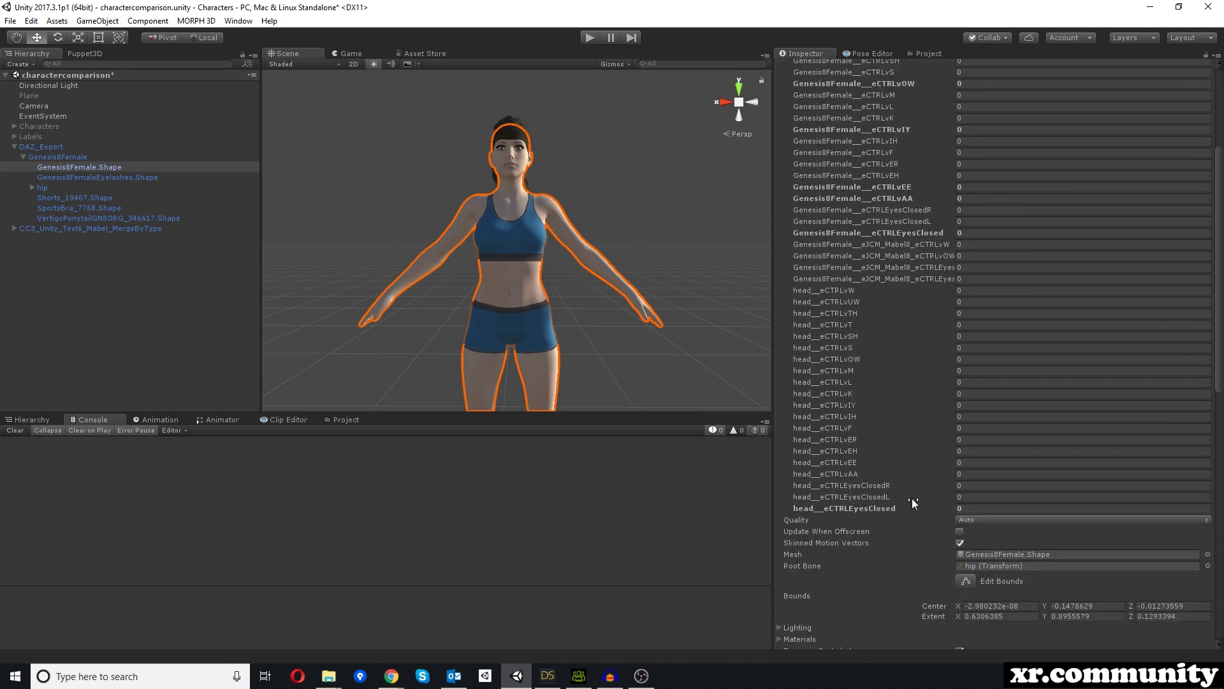
scroll(901, 493, up, 4)
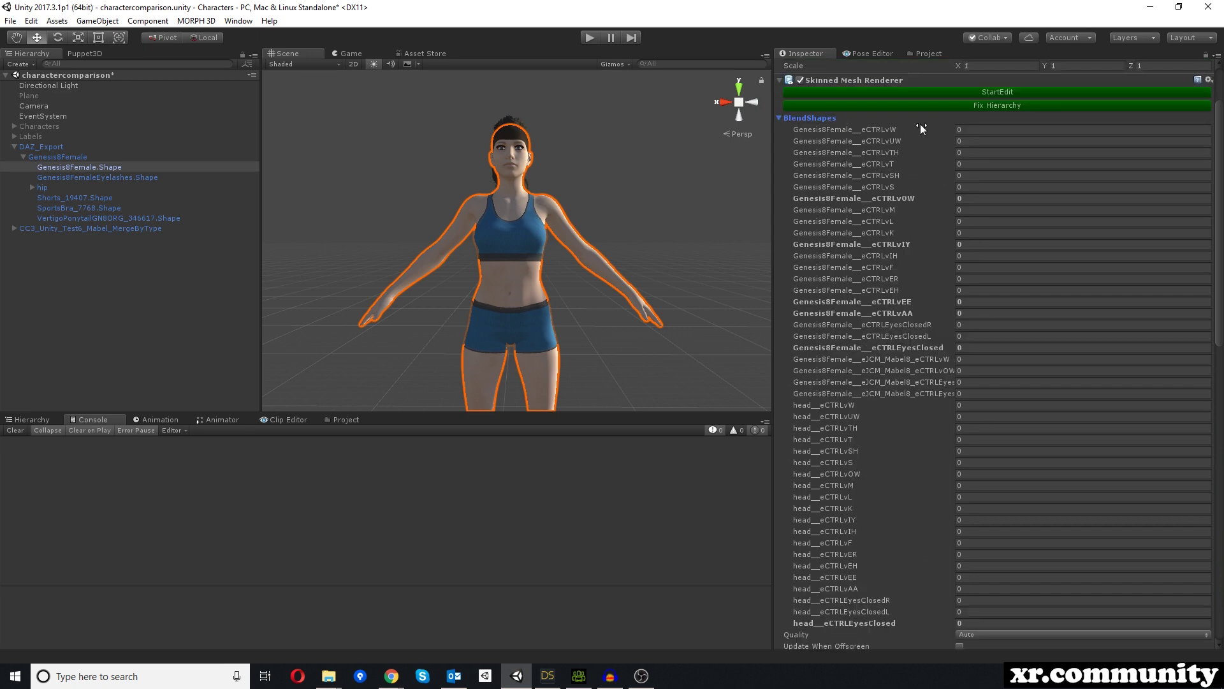
scroll(941, 233, down, 5)
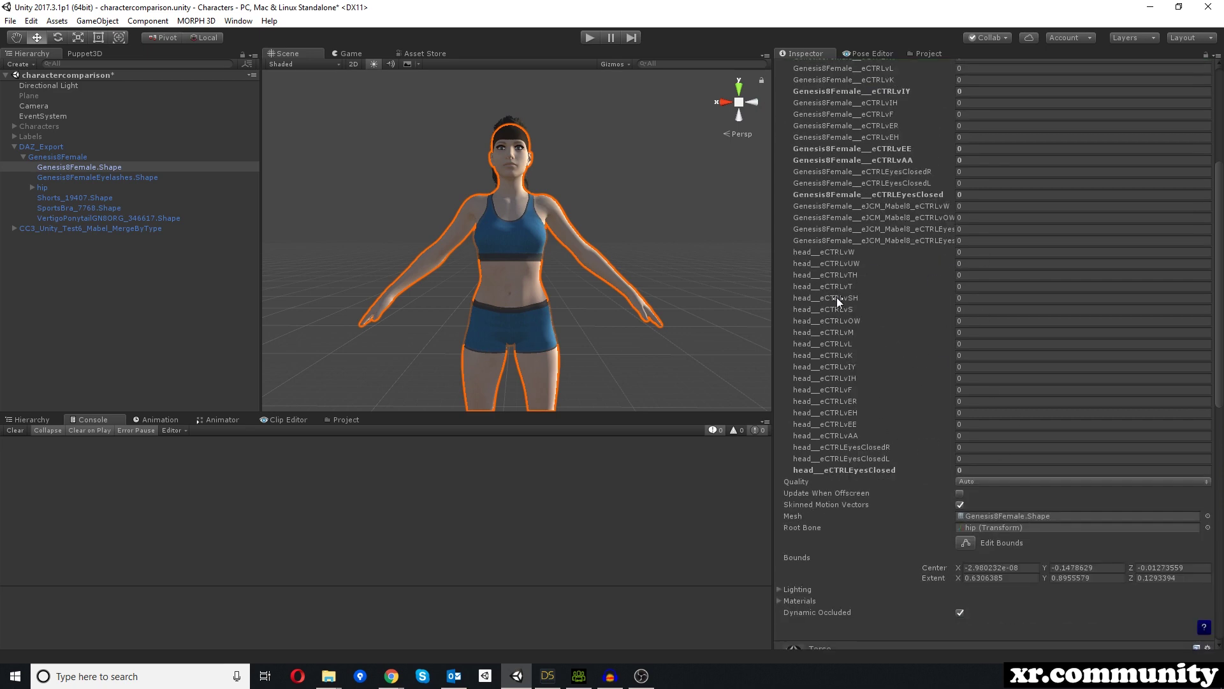
scroll(987, 387, up, 3)
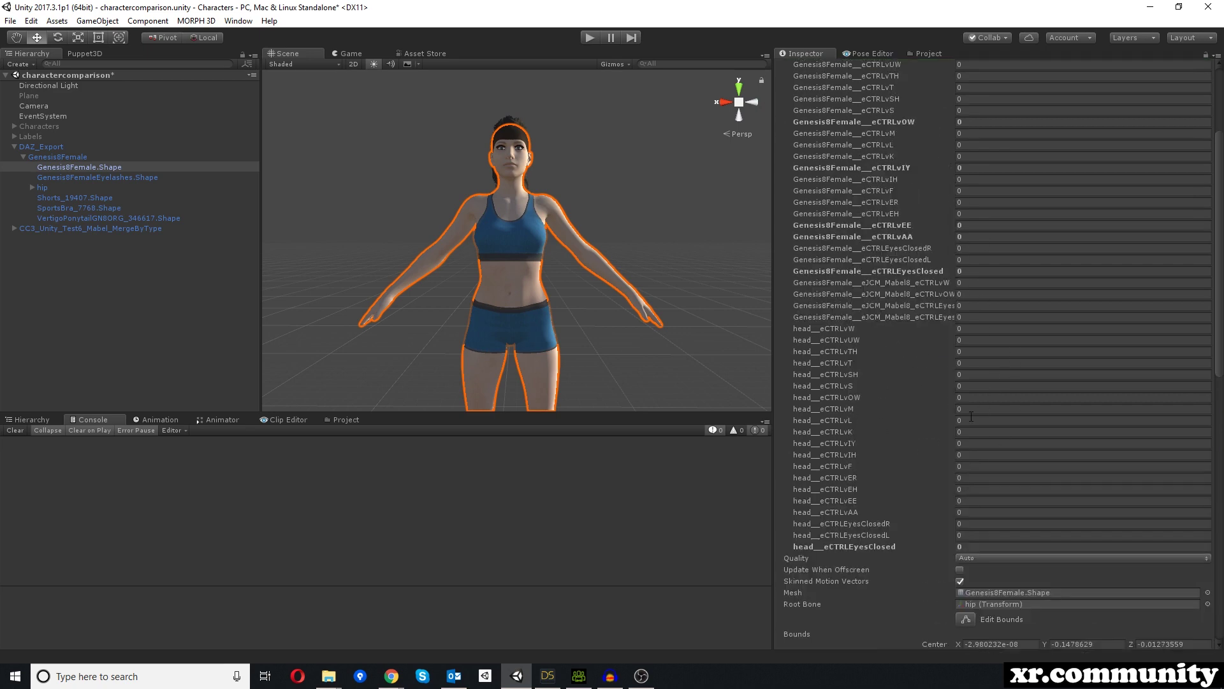
scroll(878, 310, up, 3)
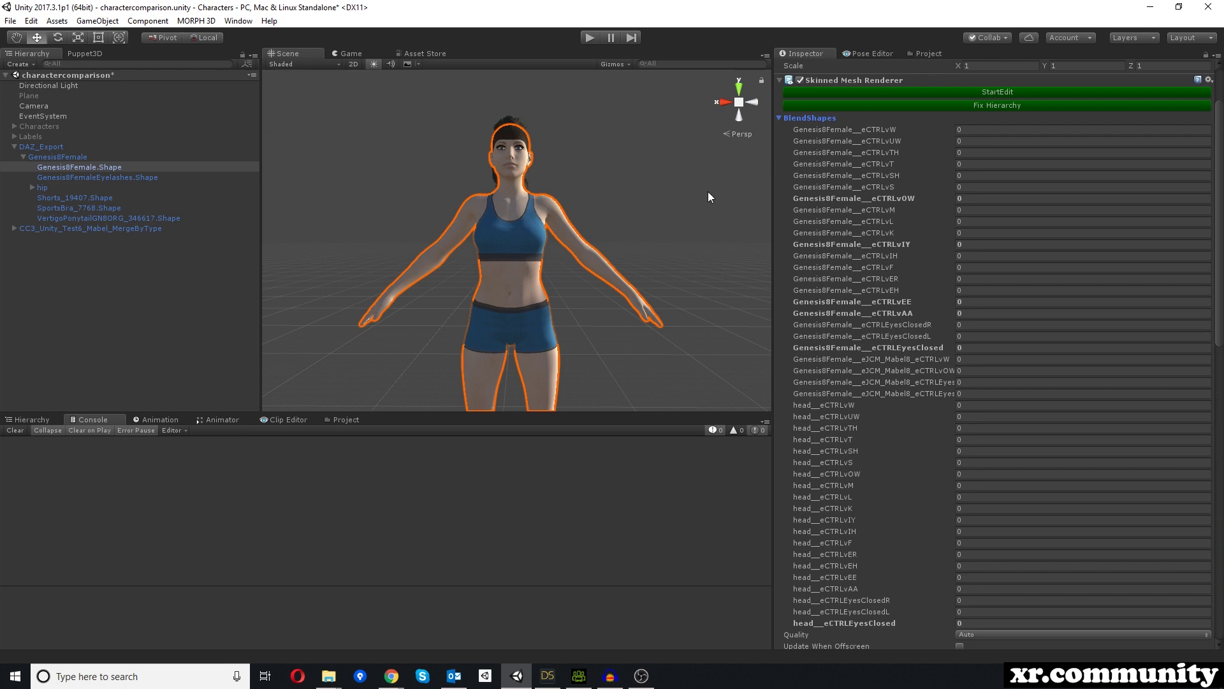
scroll(871, 182, up, 2)
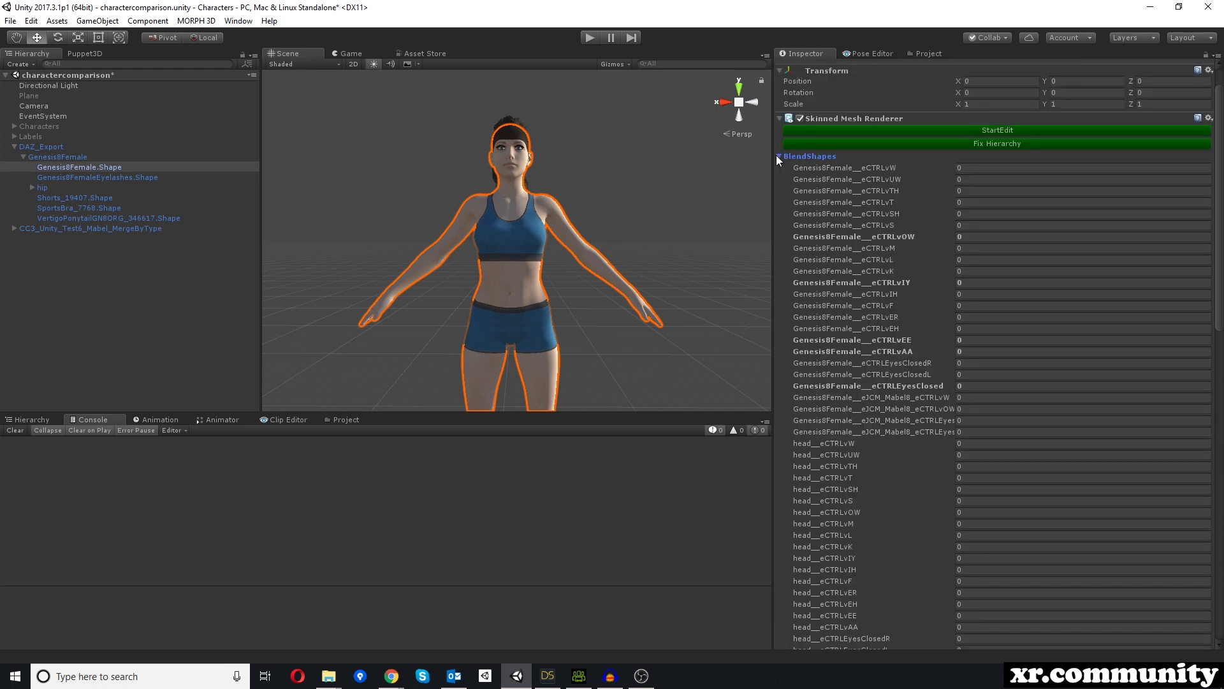
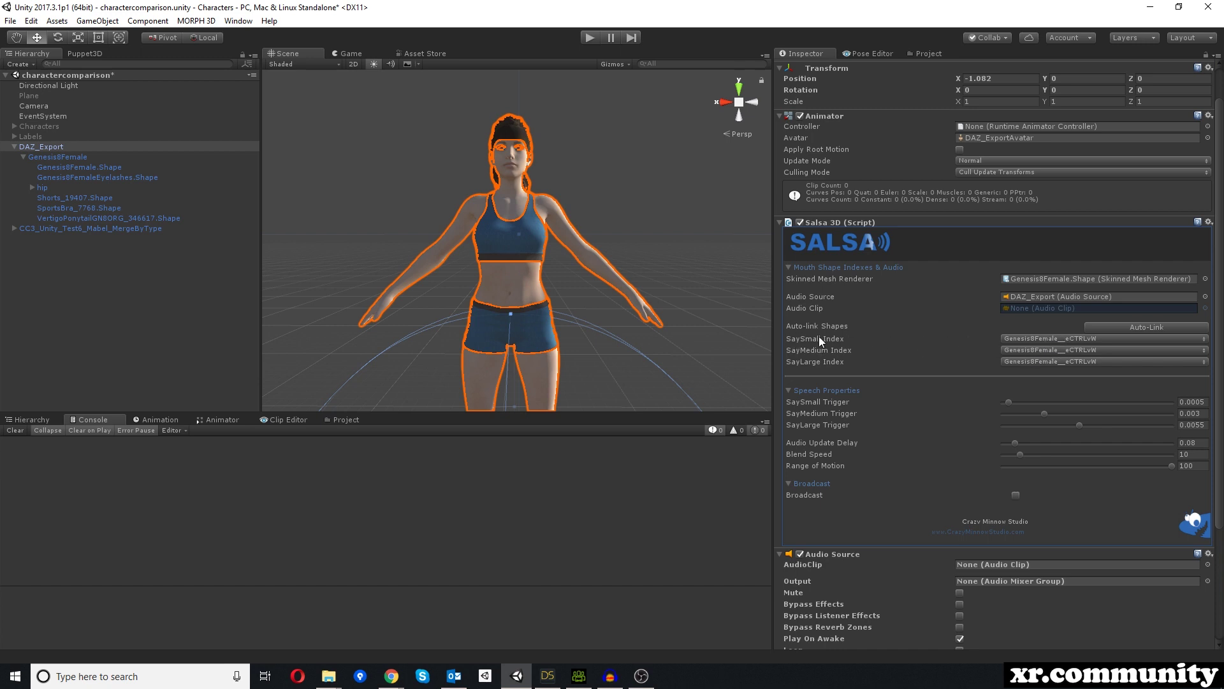
Try Auto-Link on DAZ_Export's Salsa 3D component and set SaySmall Index to Genesis8Female__eJCM_Mabel8_eCTRLvW.
click(1131, 323)
click(1045, 338)
click(1047, 336)
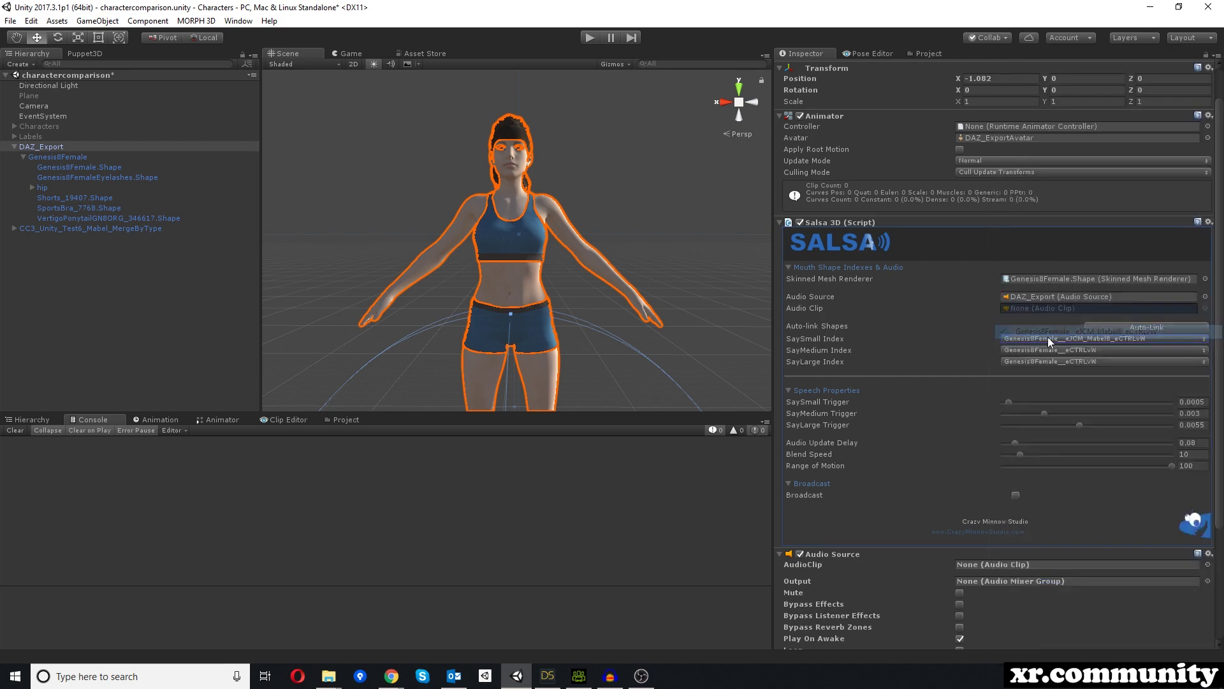
click(1035, 340)
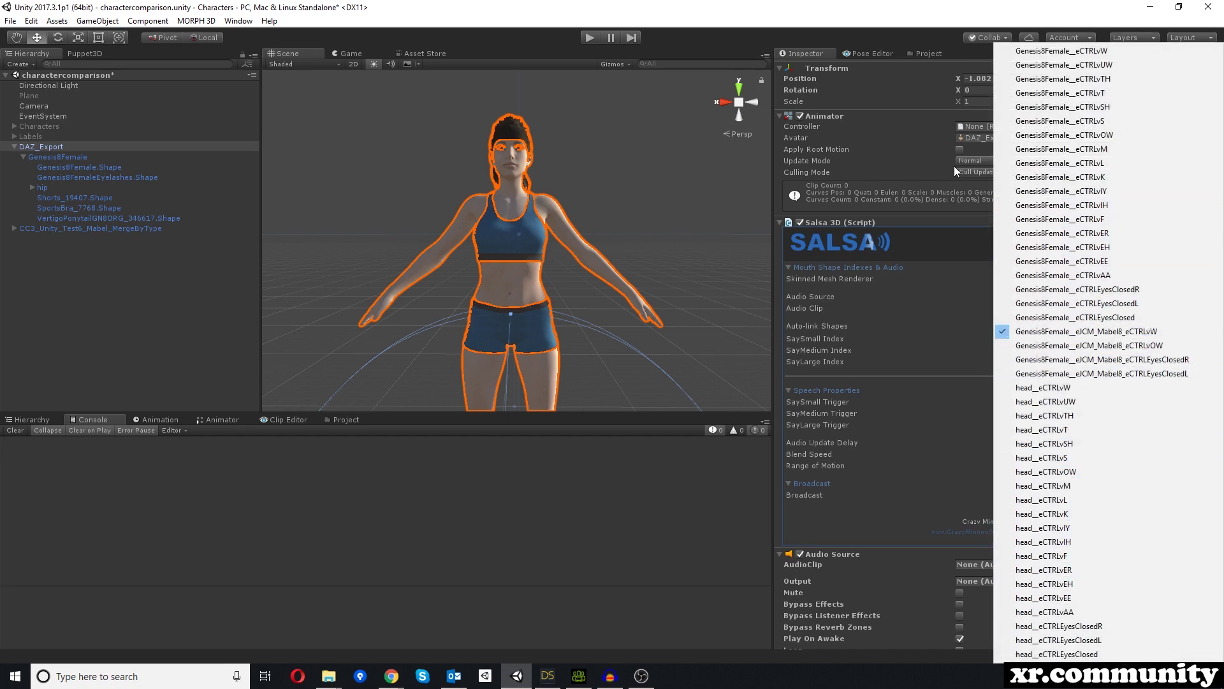
click(815, 327)
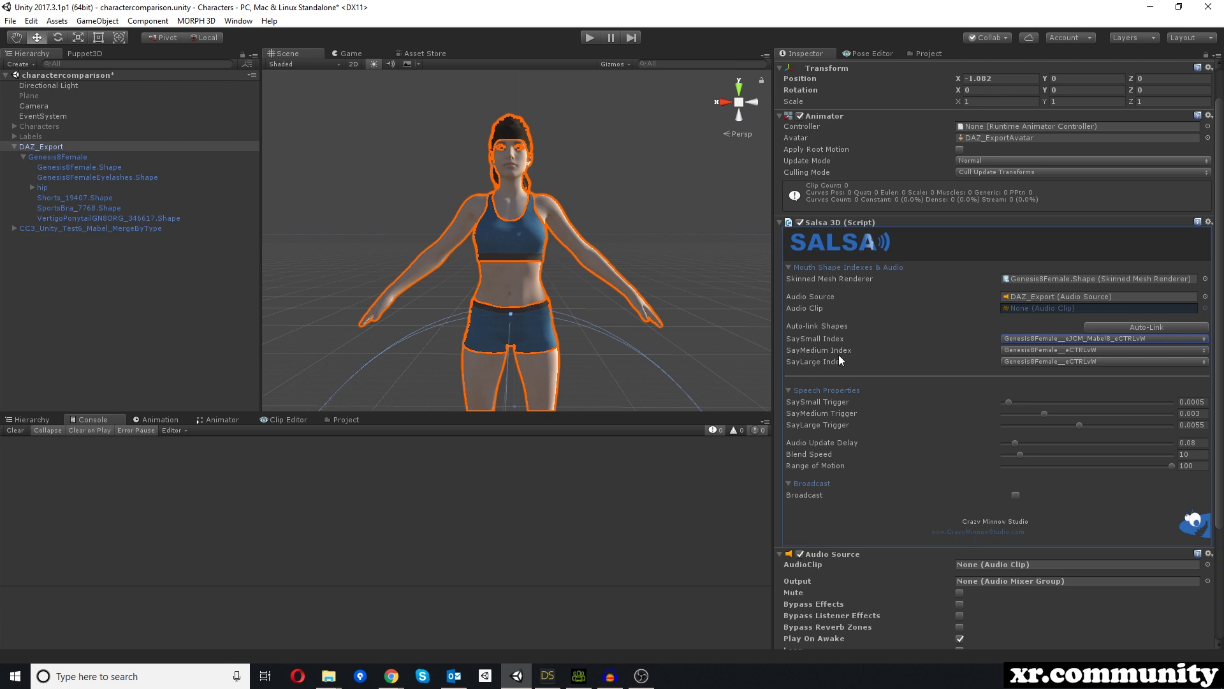
click(1035, 338)
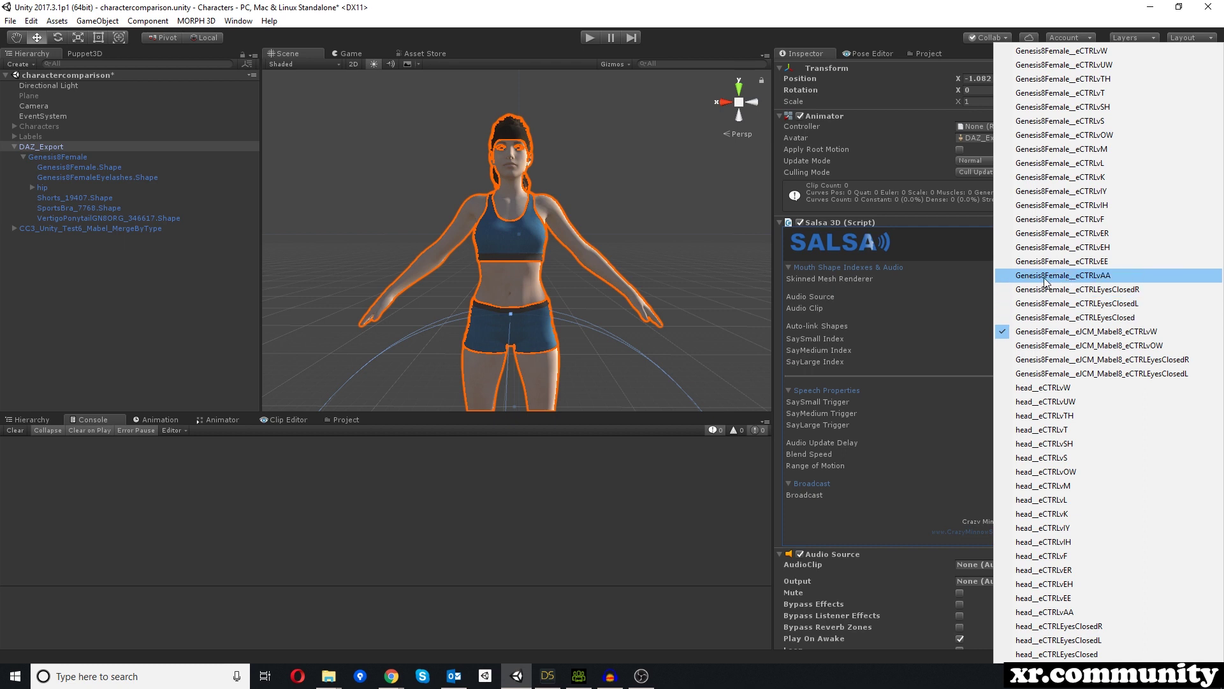
click(985, 389)
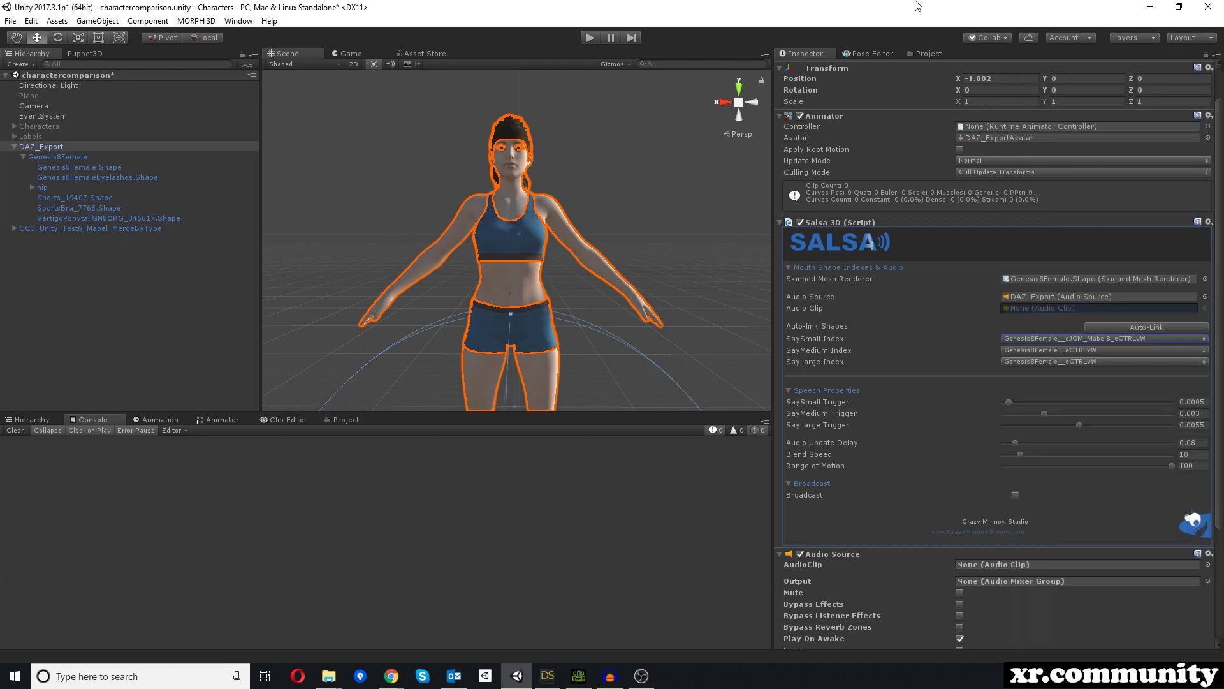
Set Salsa 3D's SayLarge Index to Genesis8Female__eCTRLvAA, SayMedium Index to Genesis8Female__eCTRLvK and SaySmall Index to Genesis8Female__eCTRLvS.
click(1027, 362)
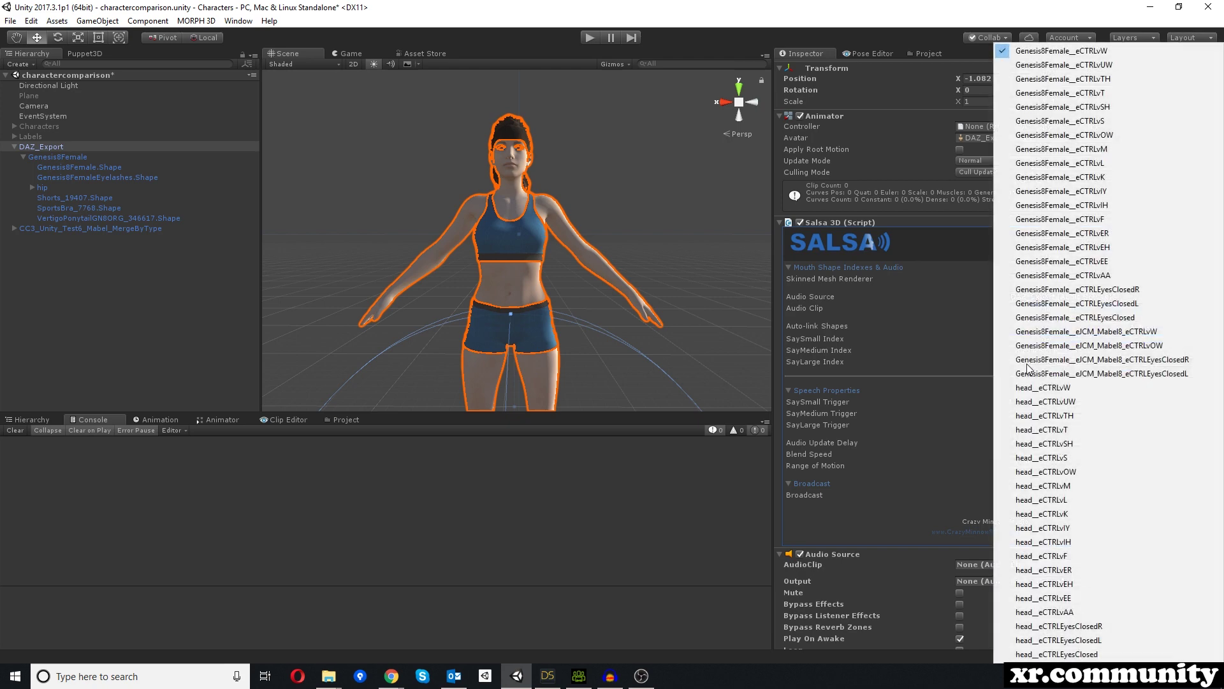
click(1068, 275)
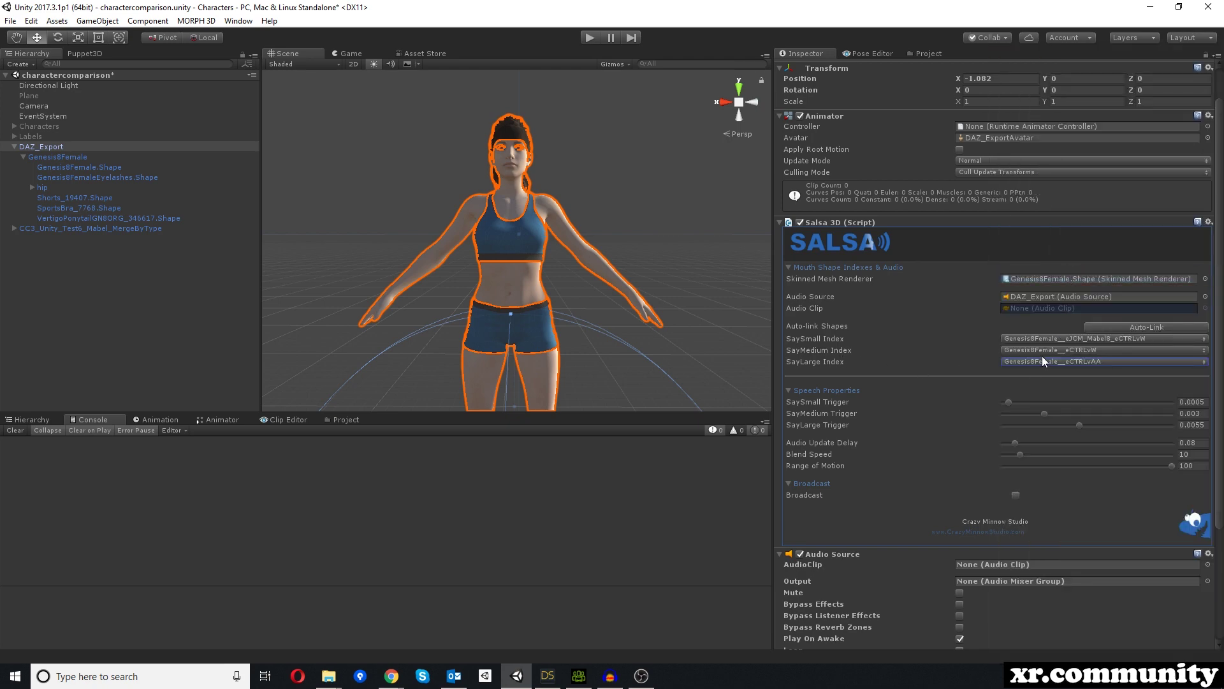
click(1041, 360)
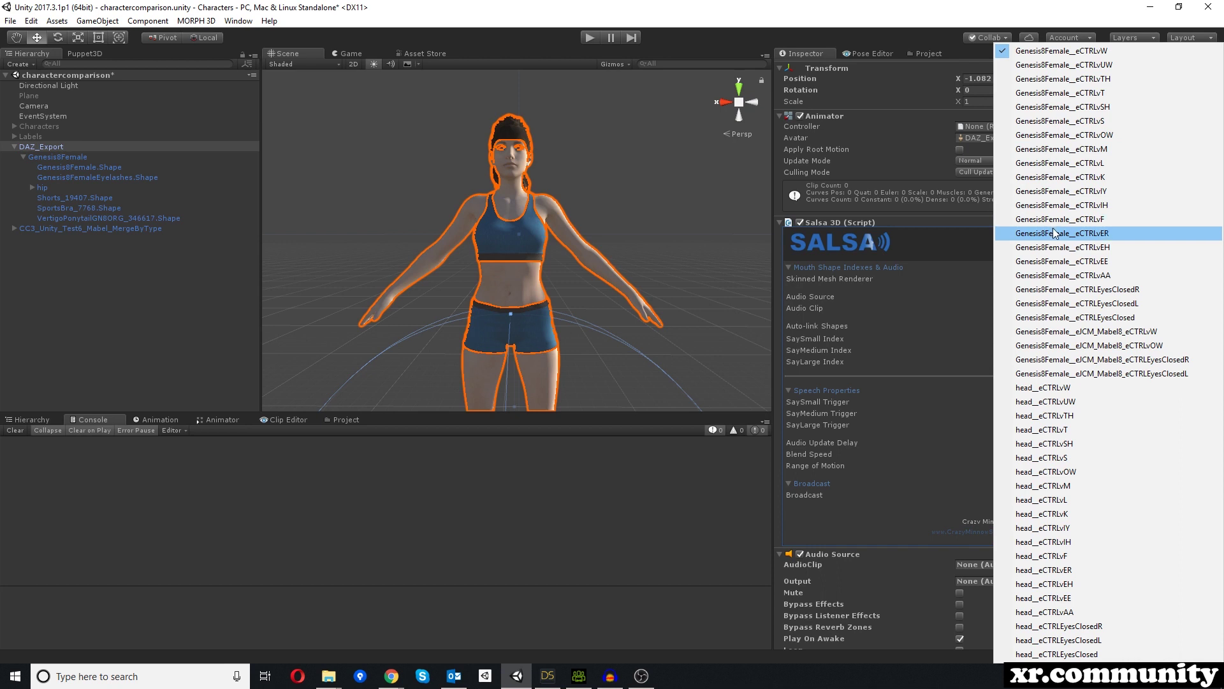
click(1060, 182)
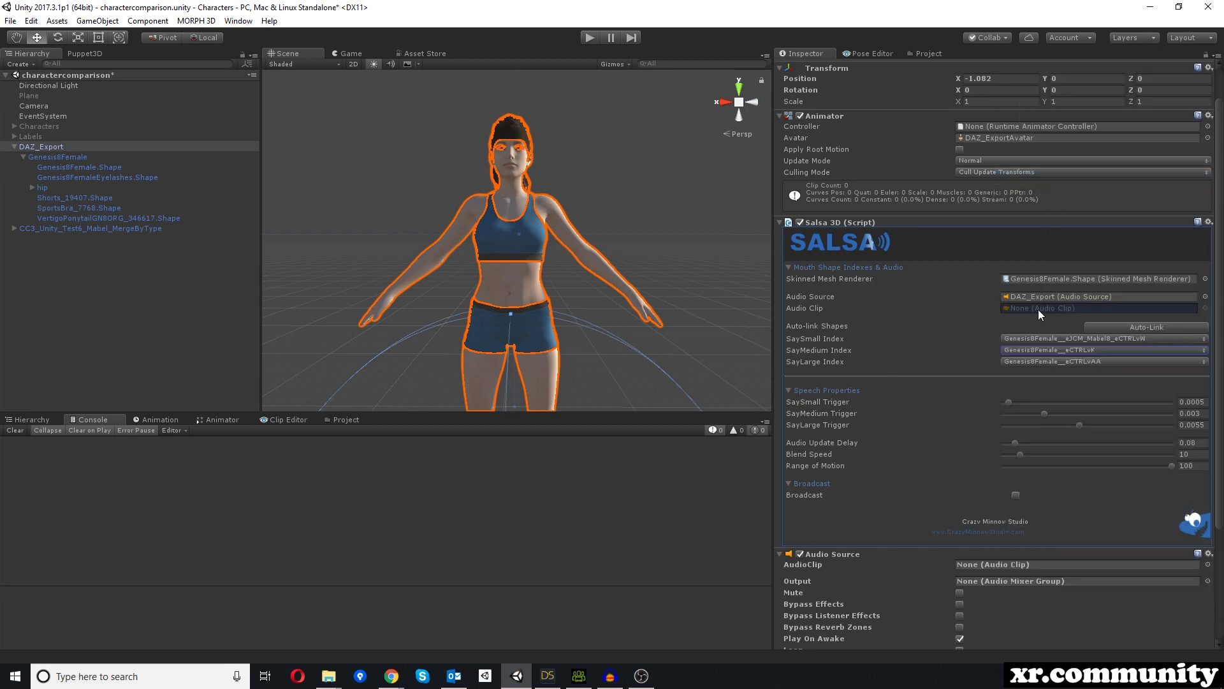
click(1041, 338)
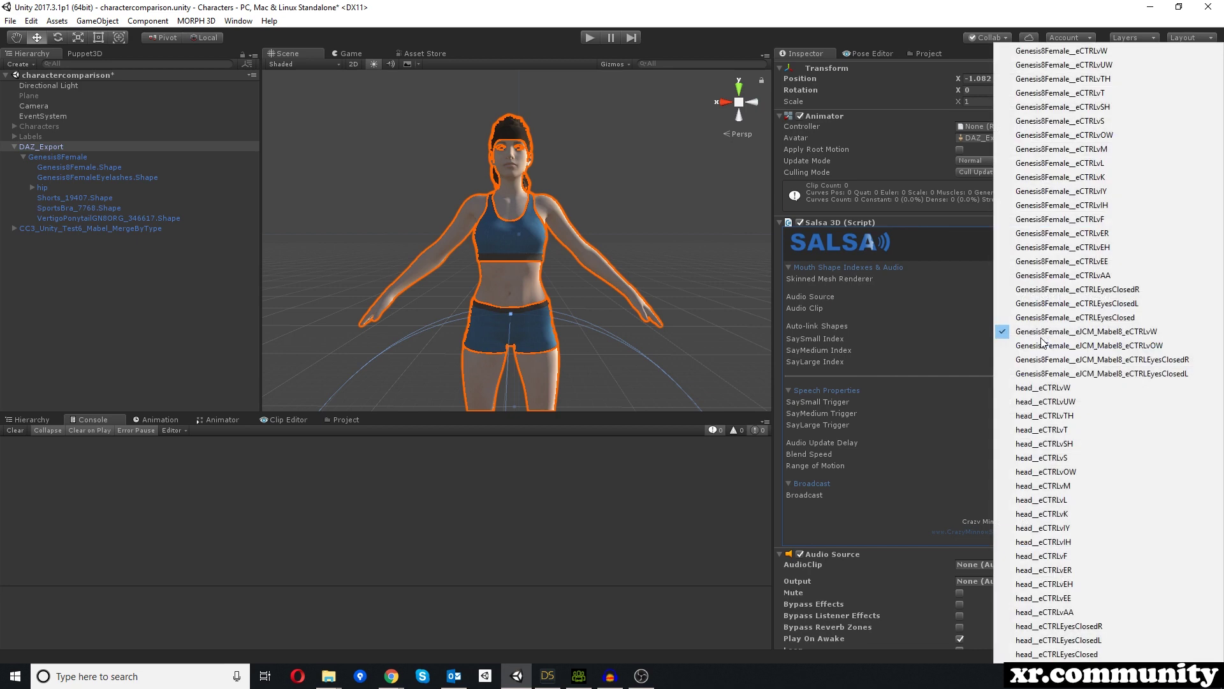
click(1054, 121)
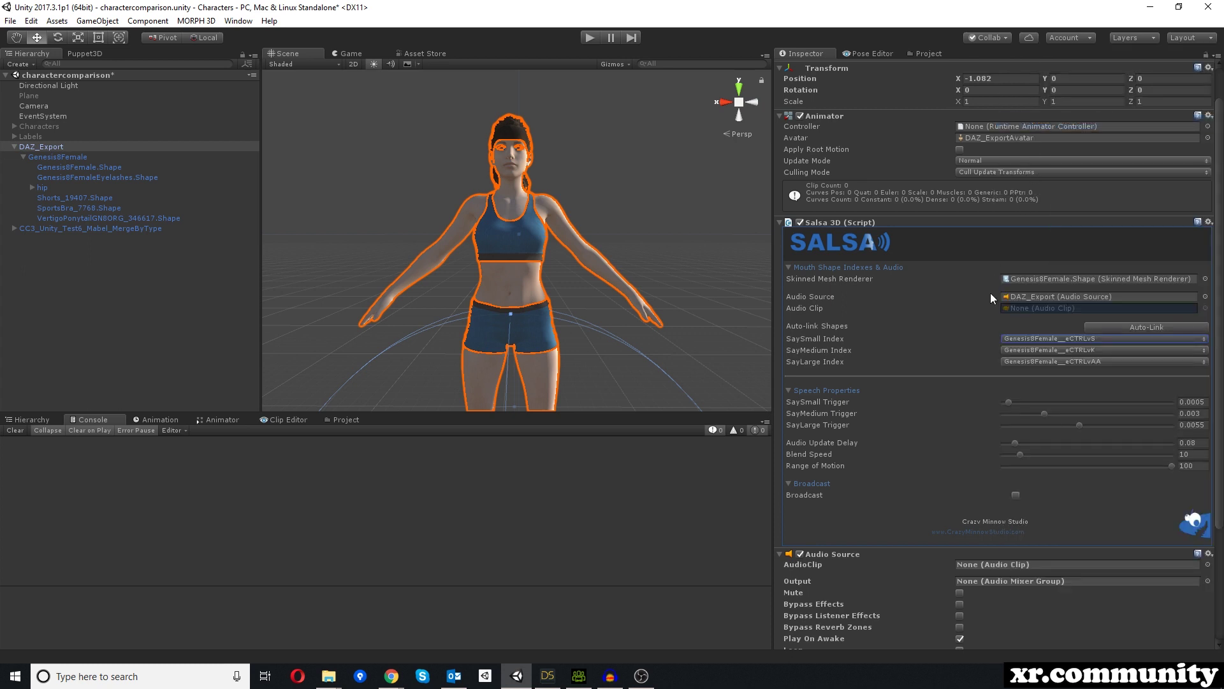
Check DAZ_Export's Audio Source settings, then switch to Audacity, play back the recorded audio track and stop it.
scroll(966, 369, down, 3)
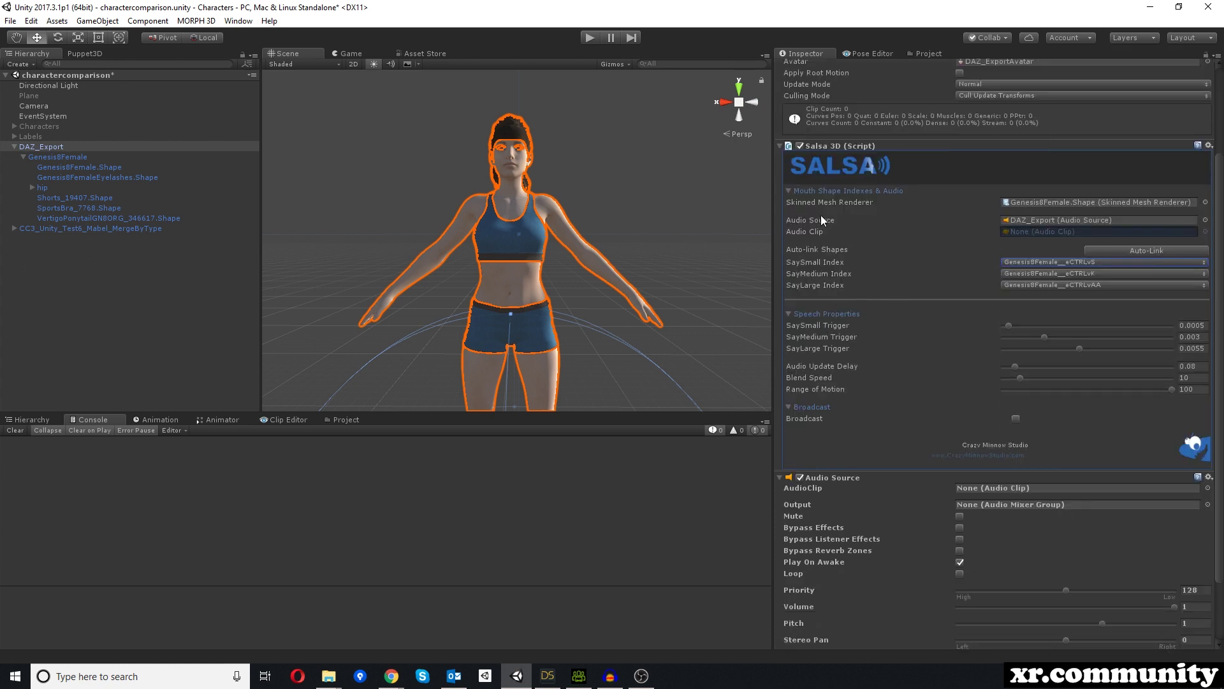
scroll(892, 526, down, 3)
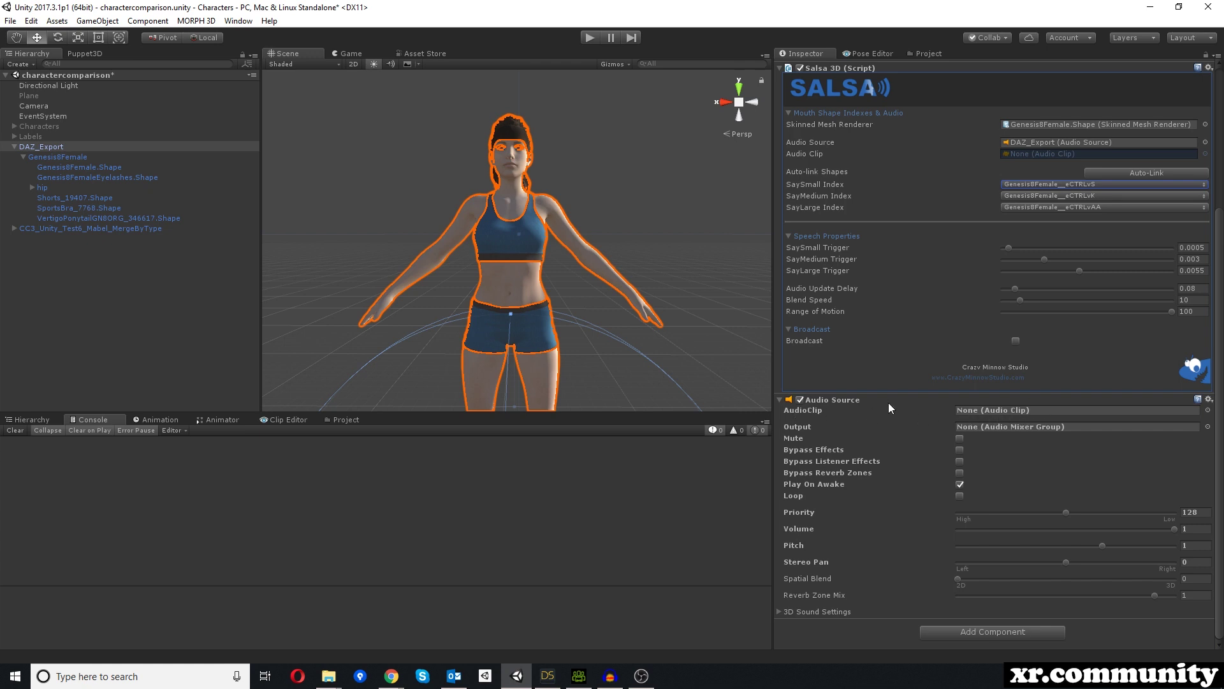
click(610, 676)
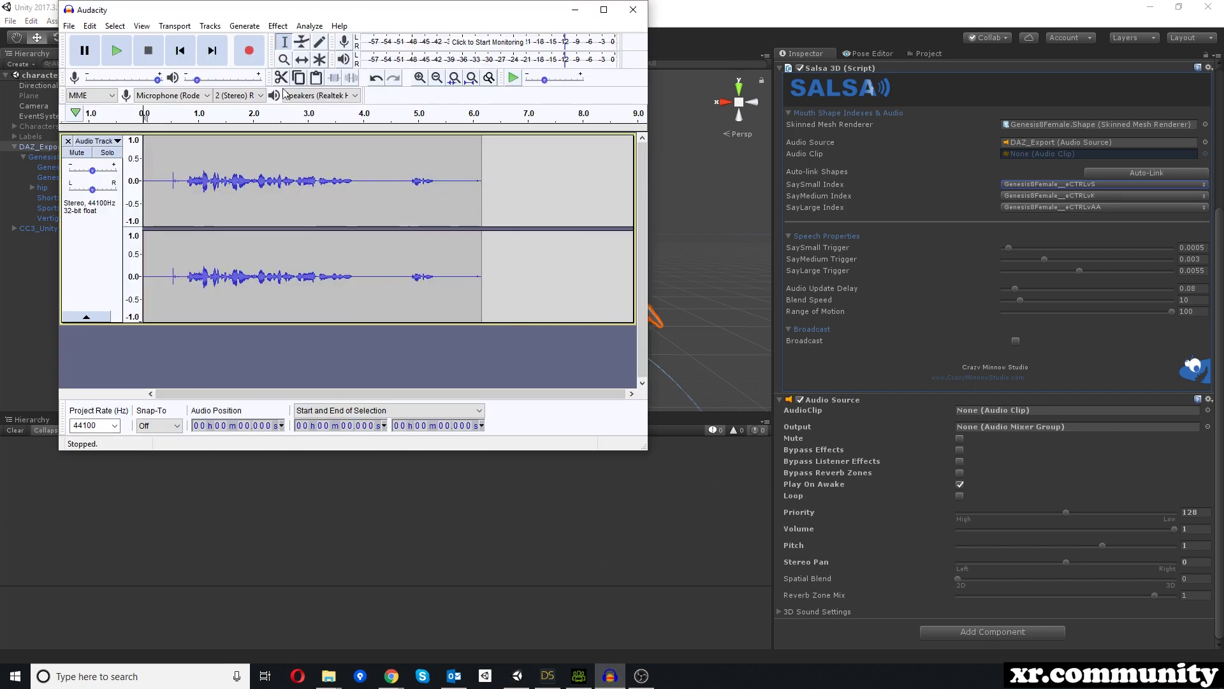
double_click(353, 9)
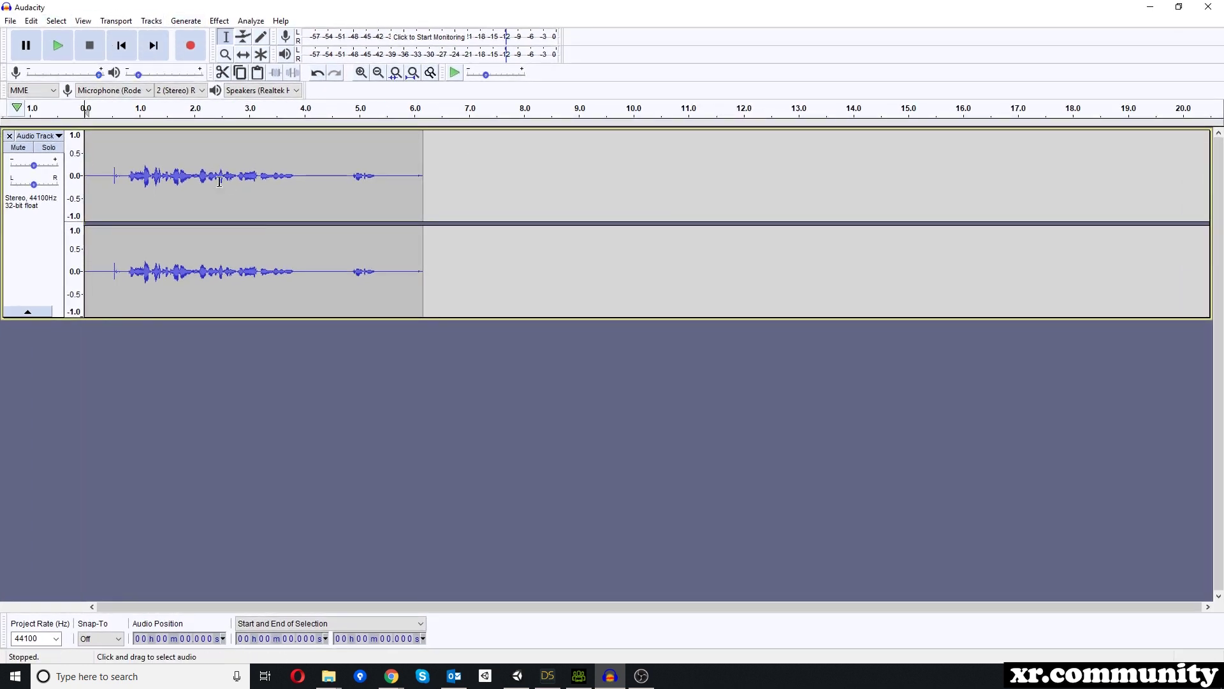
click(53, 47)
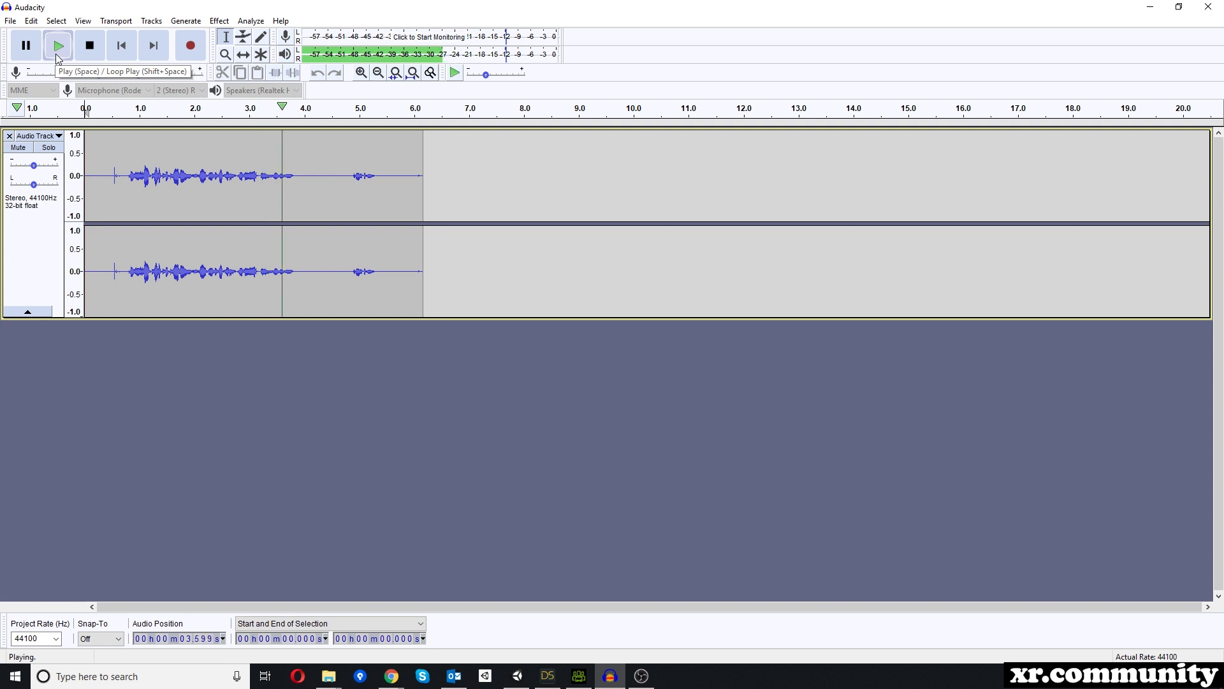
click(99, 50)
Look up the audio export formats available for the recording, including OGG.
click(10, 21)
mouse_move(56, 21)
mouse_move(11, 20)
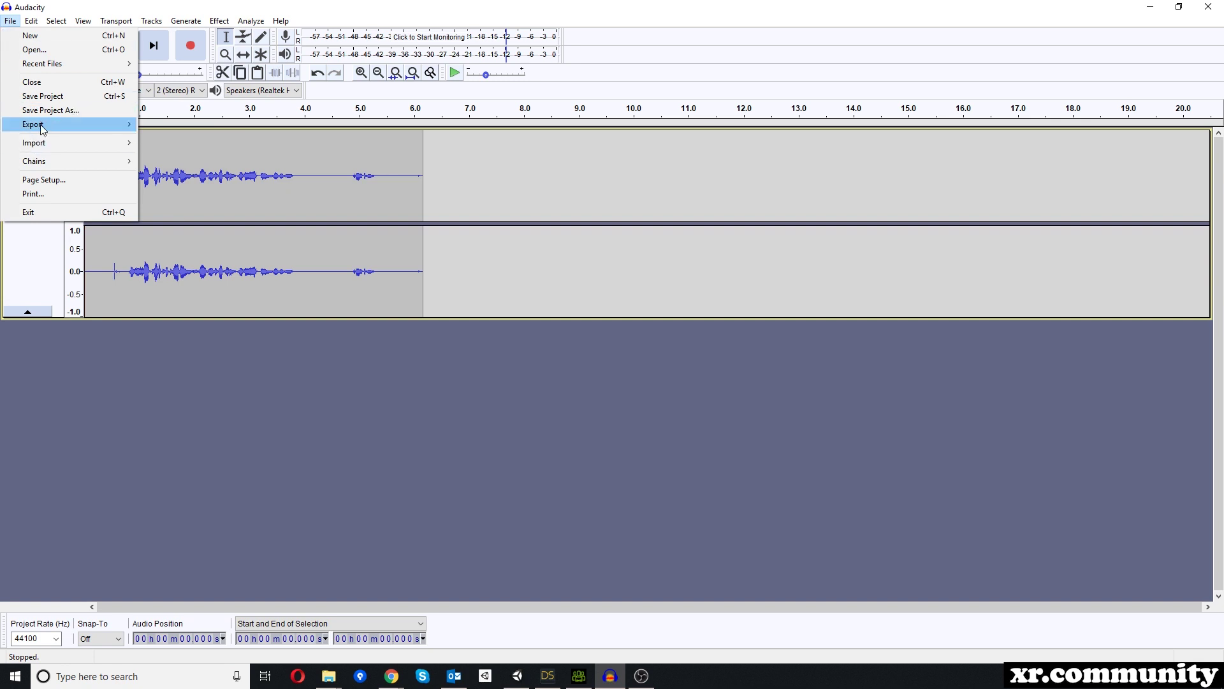
mouse_move(40, 124)
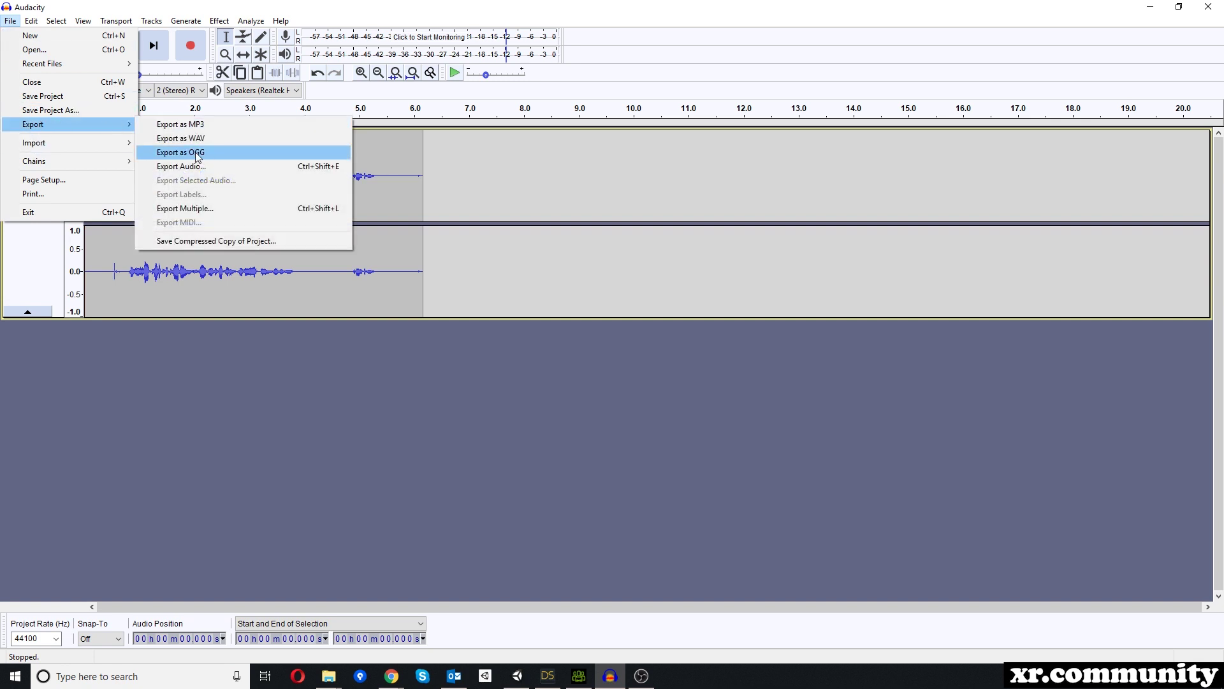
Switch back to Unity and assign the lipsynctest audio clip to DAZ_Export's Audio Source.
click(517, 676)
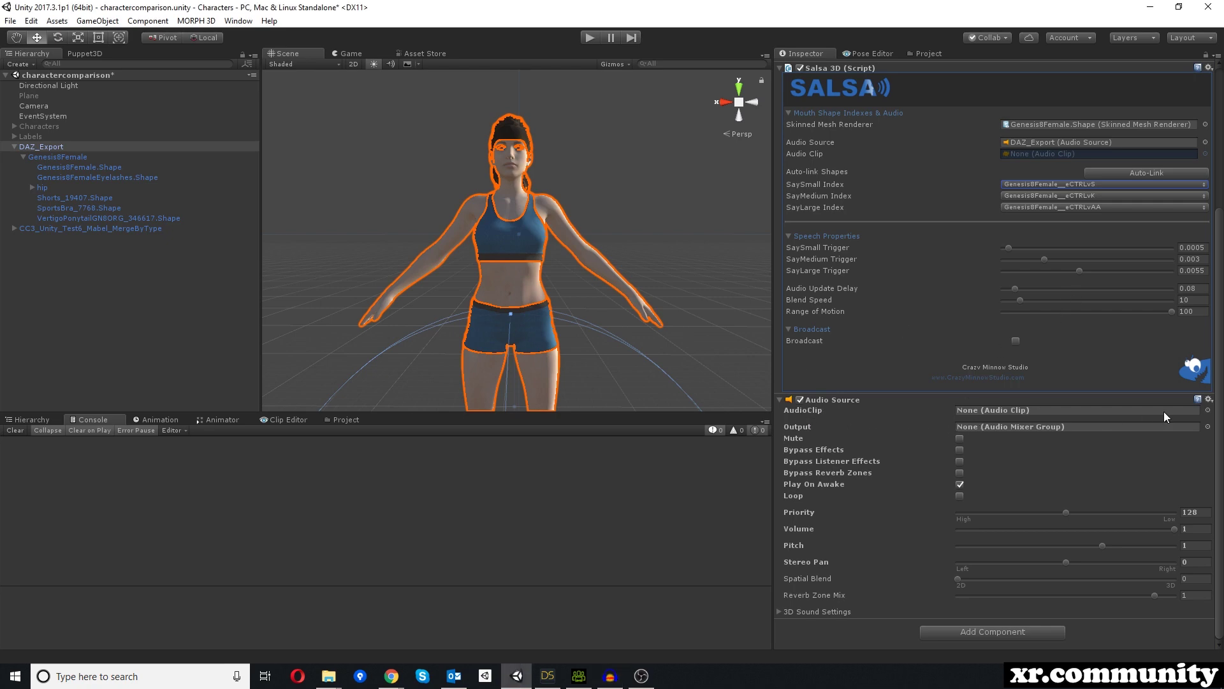
click(1208, 410)
click(382, 280)
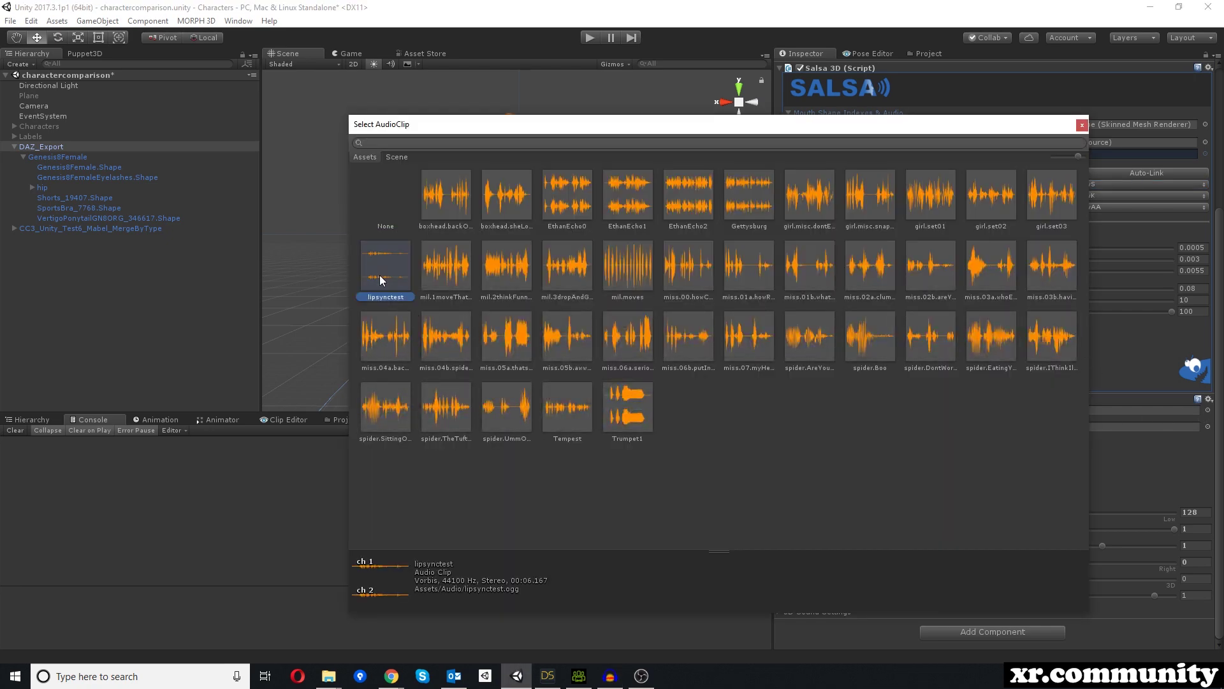
double_click(382, 279)
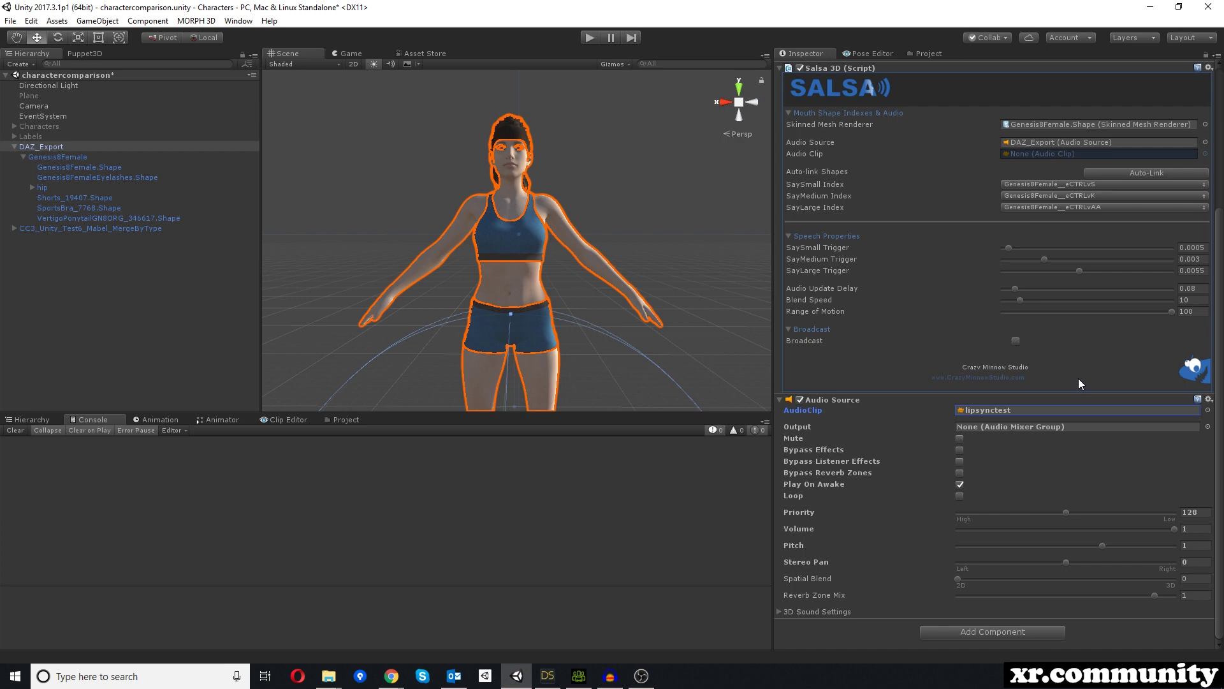
scroll(1078, 434, up, 5)
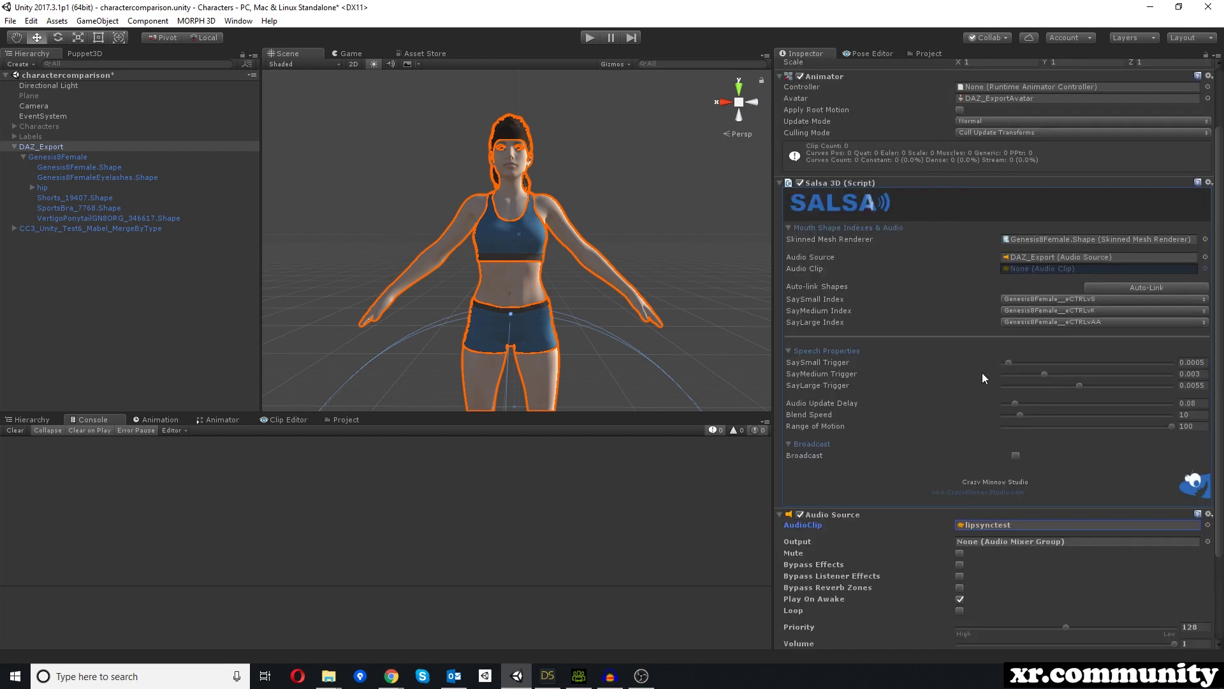
double_click(581, 6)
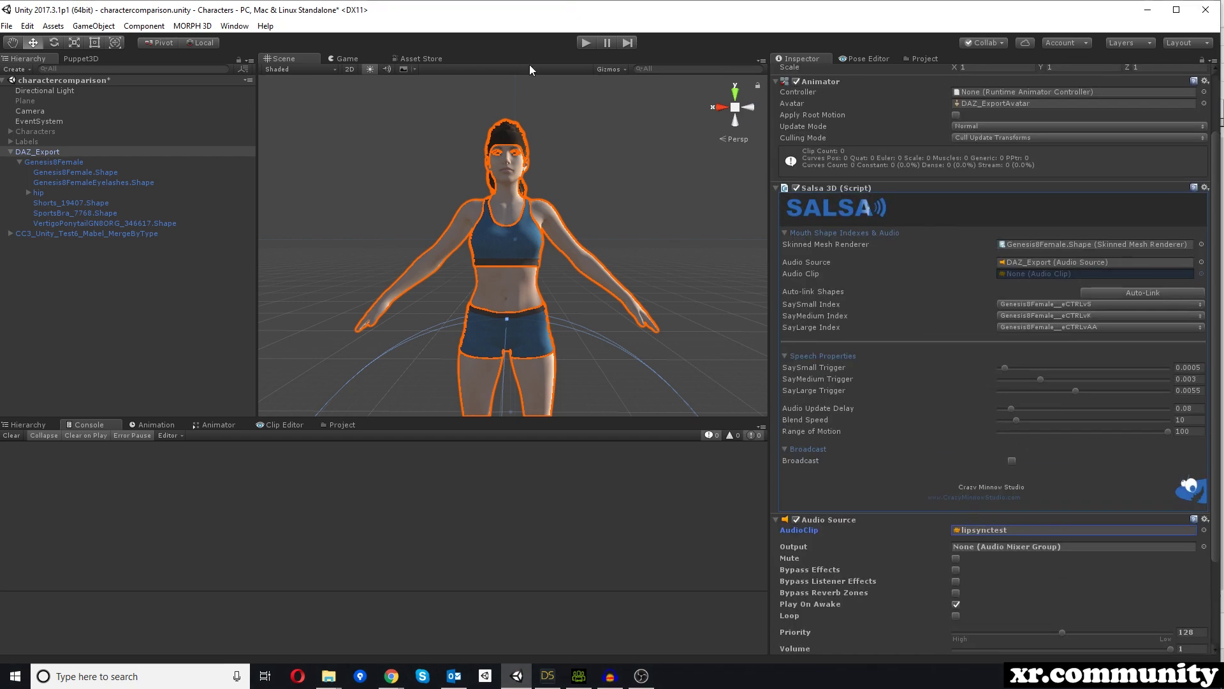
double_click(586, 17)
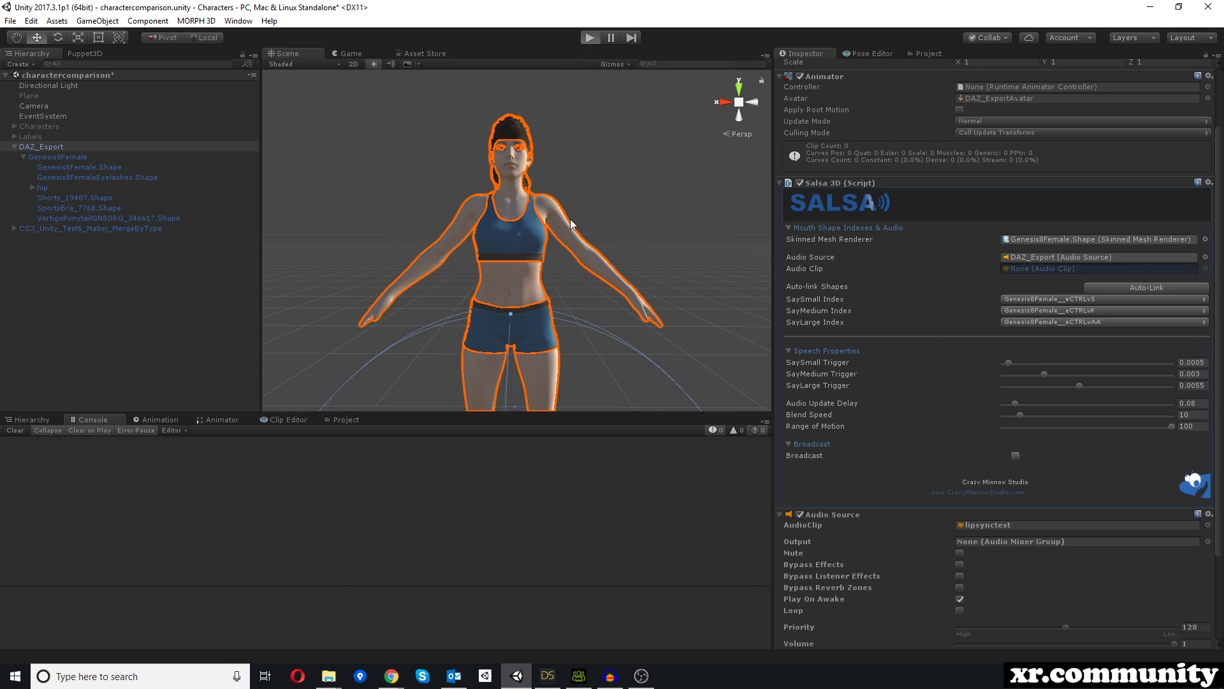
Run the scene and watch the DAZ character's face up close in the Scene view while the lip-sync audio plays.
key(ctrl+p)
click(285, 53)
scroll(584, 151, up, 5)
scroll(584, 150, down, 3)
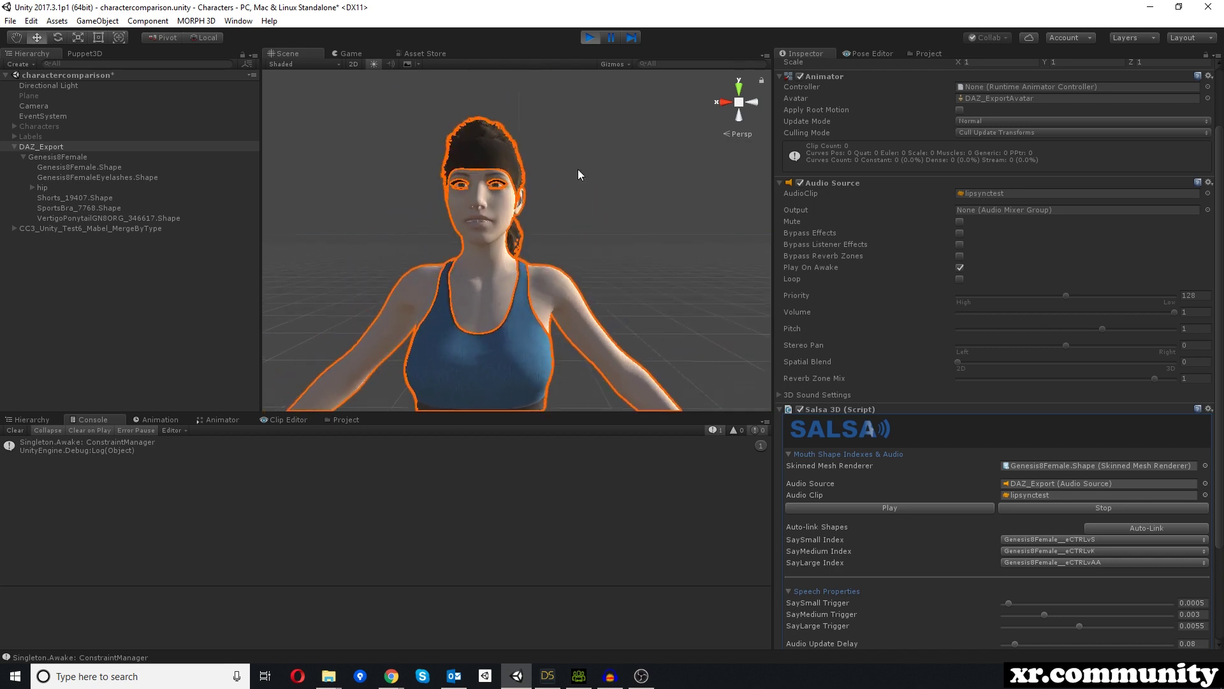
alt+drag(605, 174, 581, 172)
scroll(529, 207, up, 3)
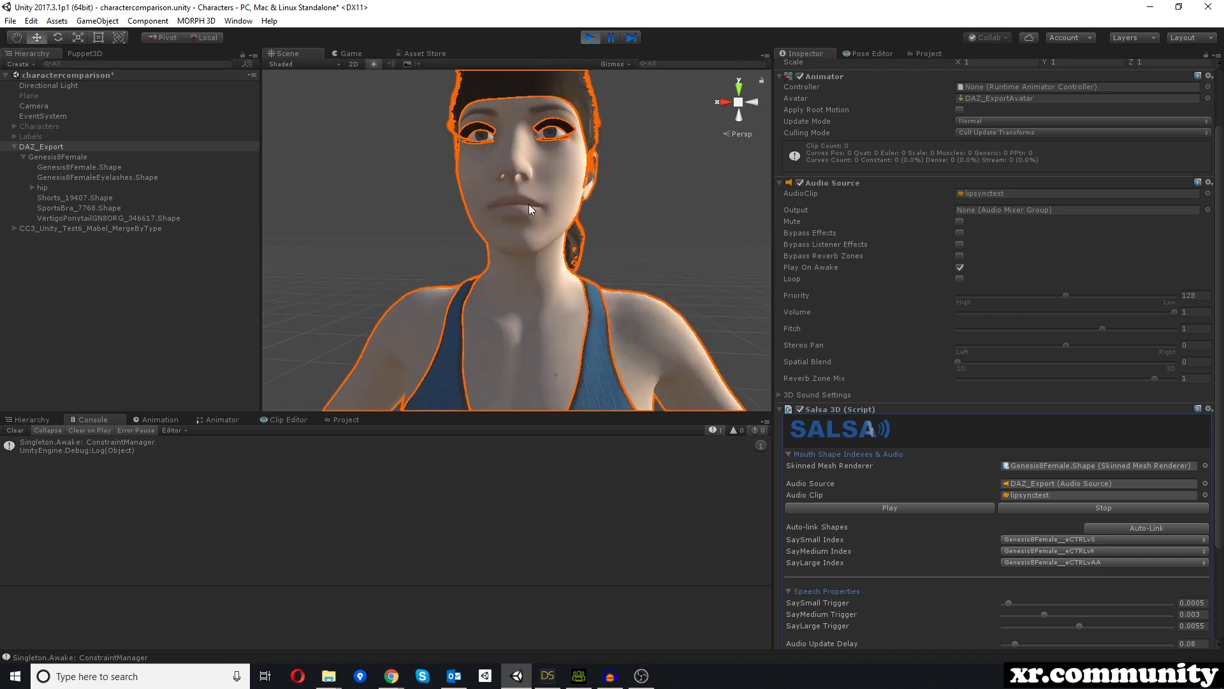
scroll(562, 222, down, 5)
middle_drag(653, 194, 648, 204)
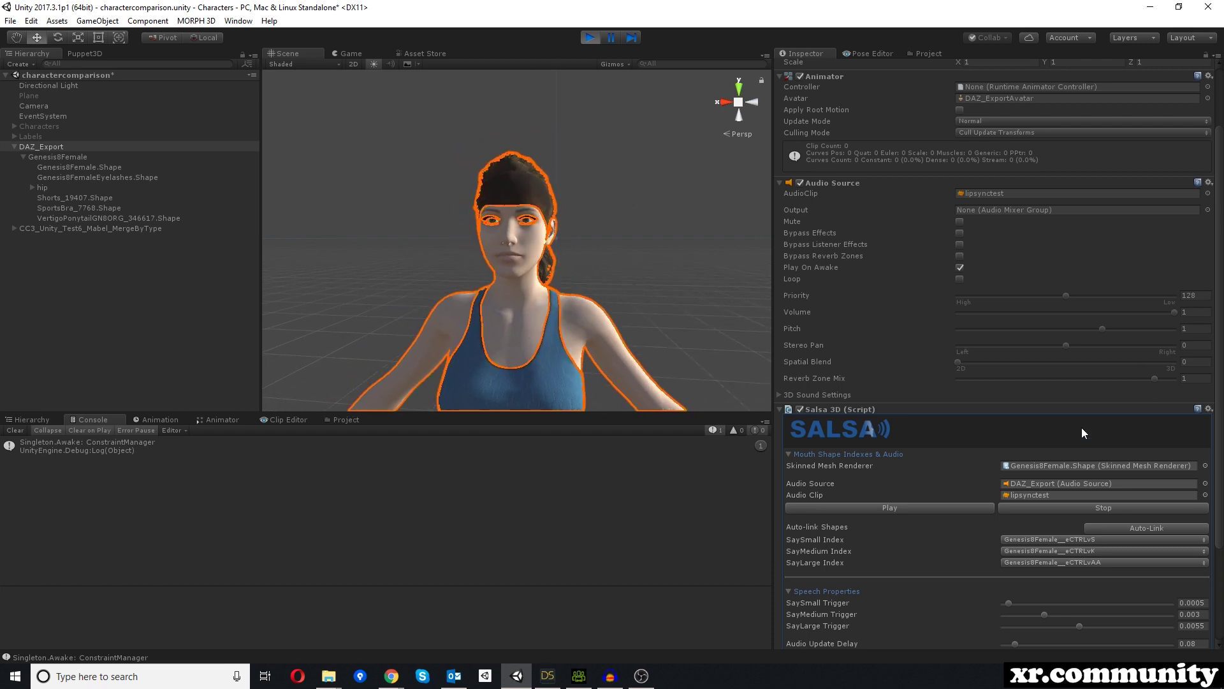
In play mode, lower Salsa 3D's SaySmall, SayMedium and SayLarge Triggers to about 0.00037, 0.00094 and 0.00178, replaying the clip to test them.
scroll(1055, 419, down, 4)
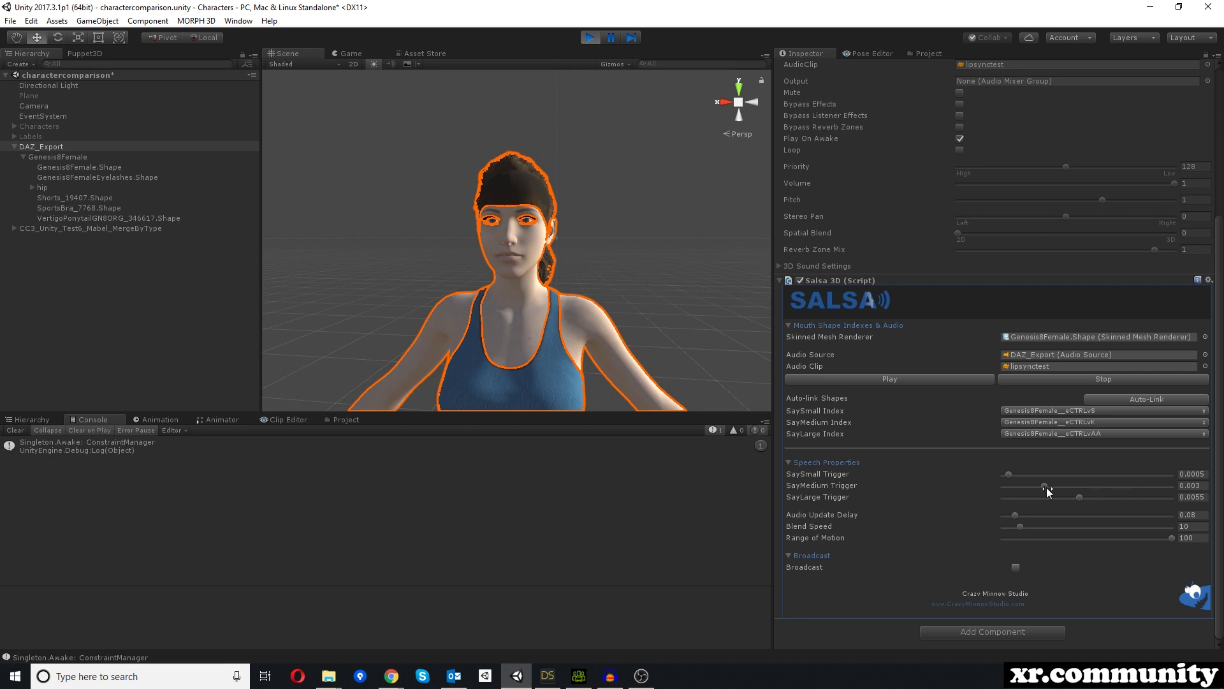
mouse_move(1043, 486)
mouse_down()
mouse_move(1006, 474)
mouse_move(1020, 485)
mouse_up()
drag(1085, 500, 1021, 486)
click(889, 379)
drag(1020, 491, 1026, 497)
click(901, 373)
scroll(498, 255, up, 3)
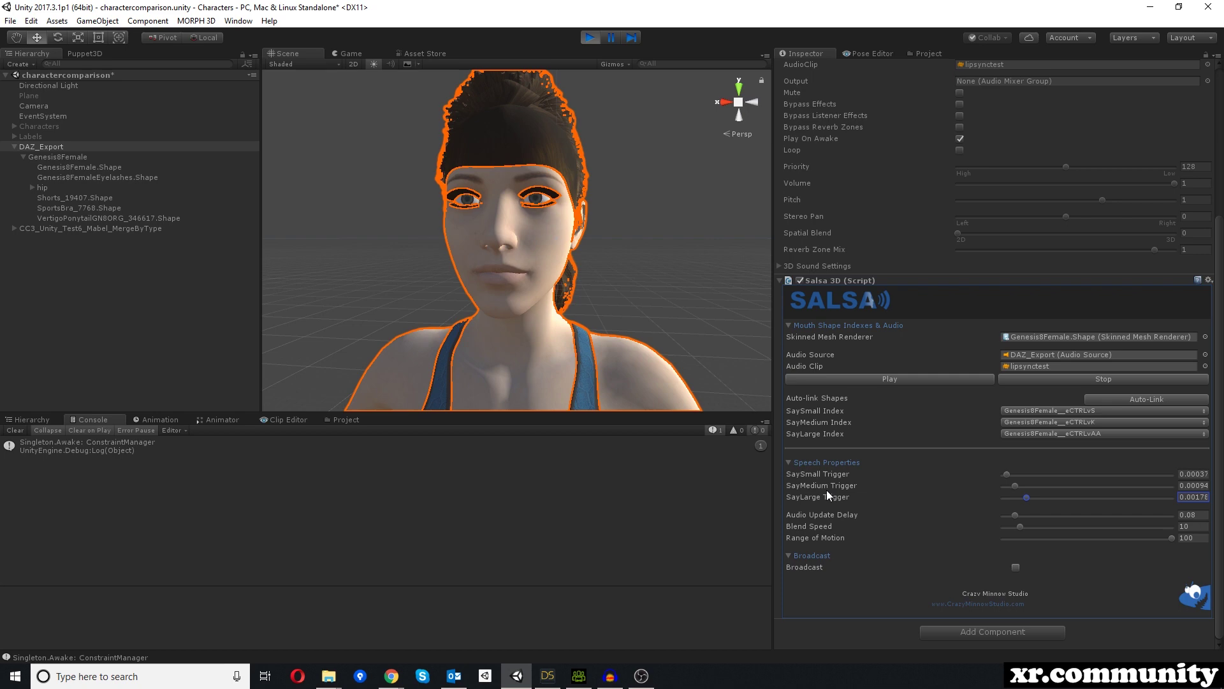
Review DAZ_Export's Audio Source and Salsa 3D settings, then exit play mode.
scroll(925, 448, up, 3)
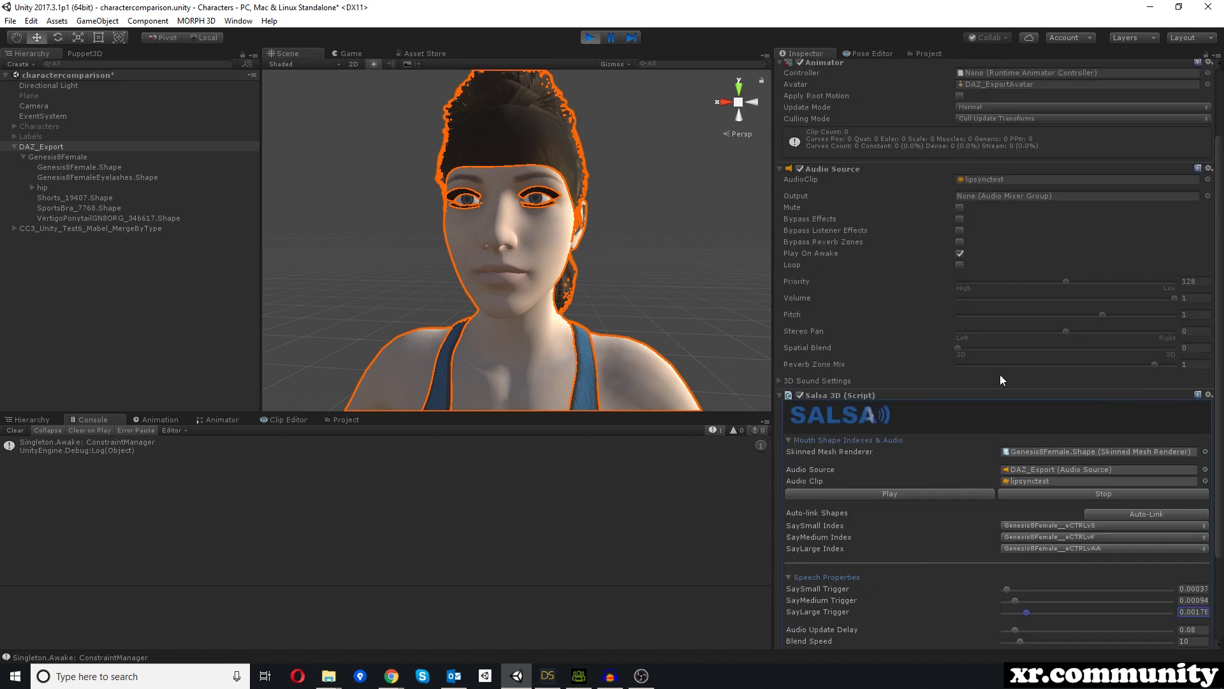
scroll(890, 549, down, 3)
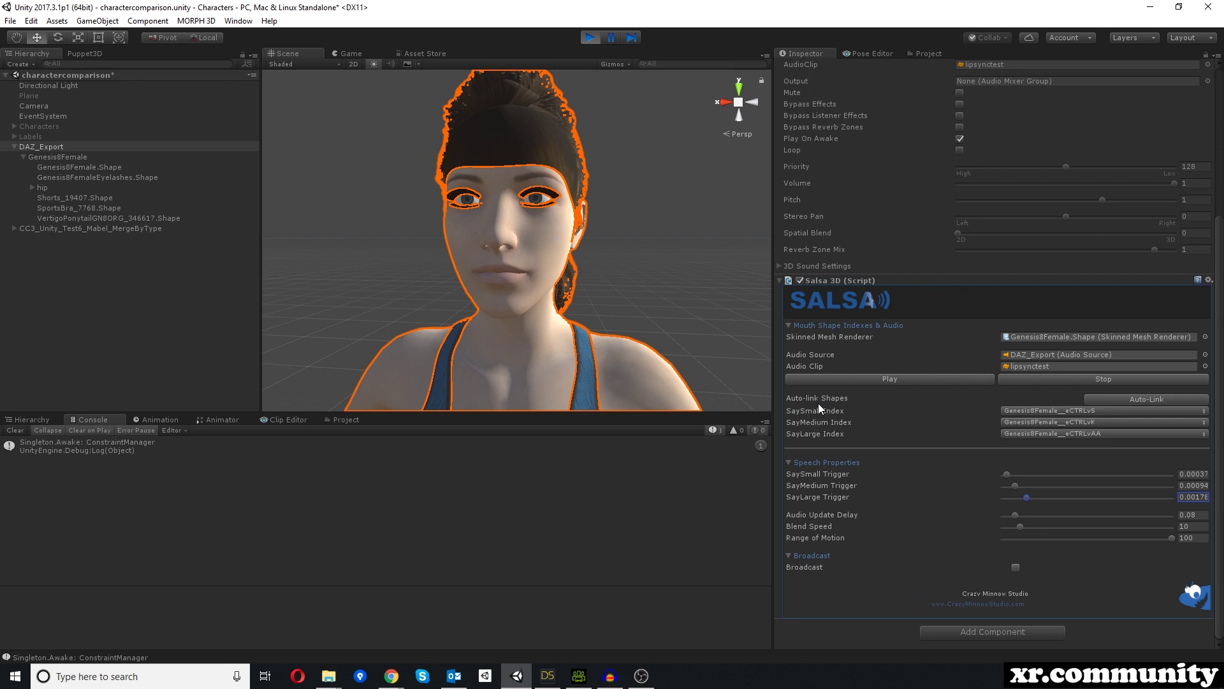
scroll(873, 327, up, 2)
scroll(829, 463, down, 2)
click(588, 38)
click(591, 41)
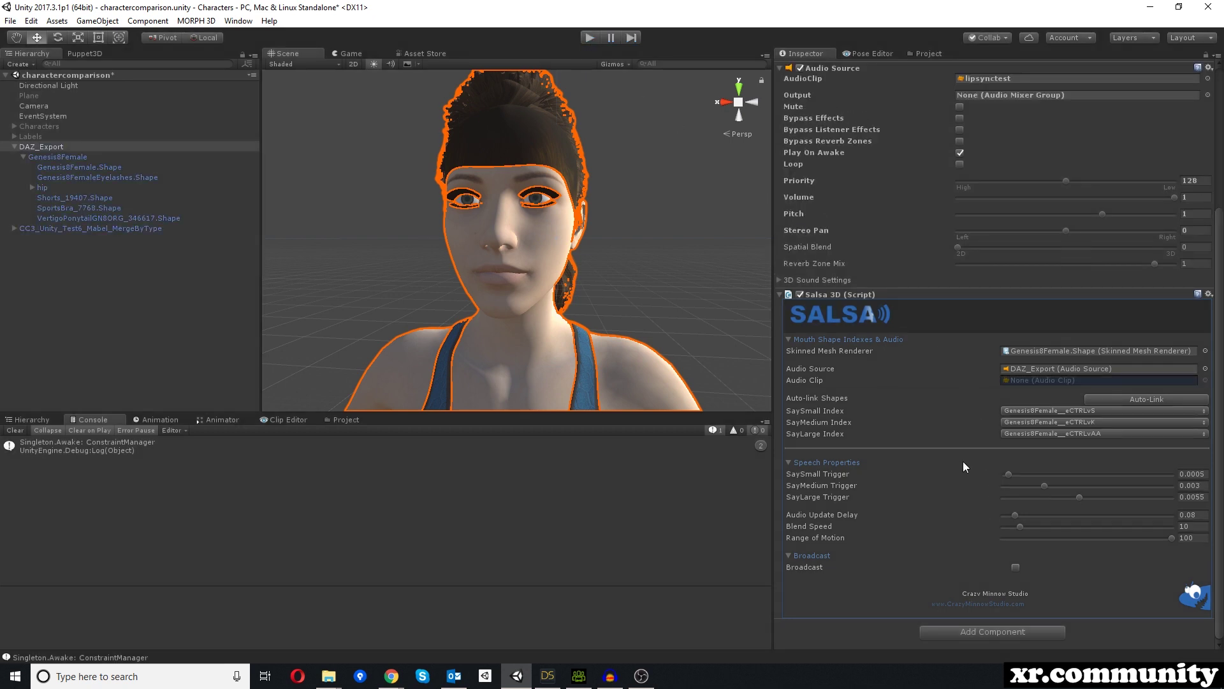
Add the RandomEyes3D component to DAZ_Export.
click(967, 631)
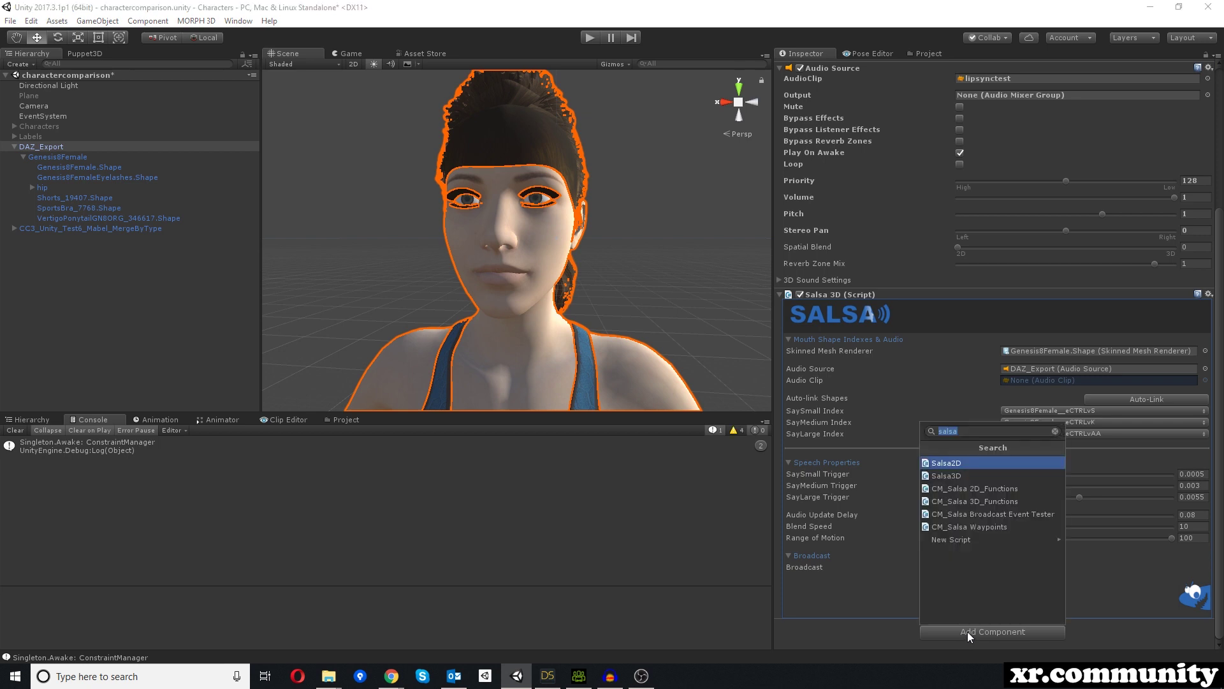
text(random)
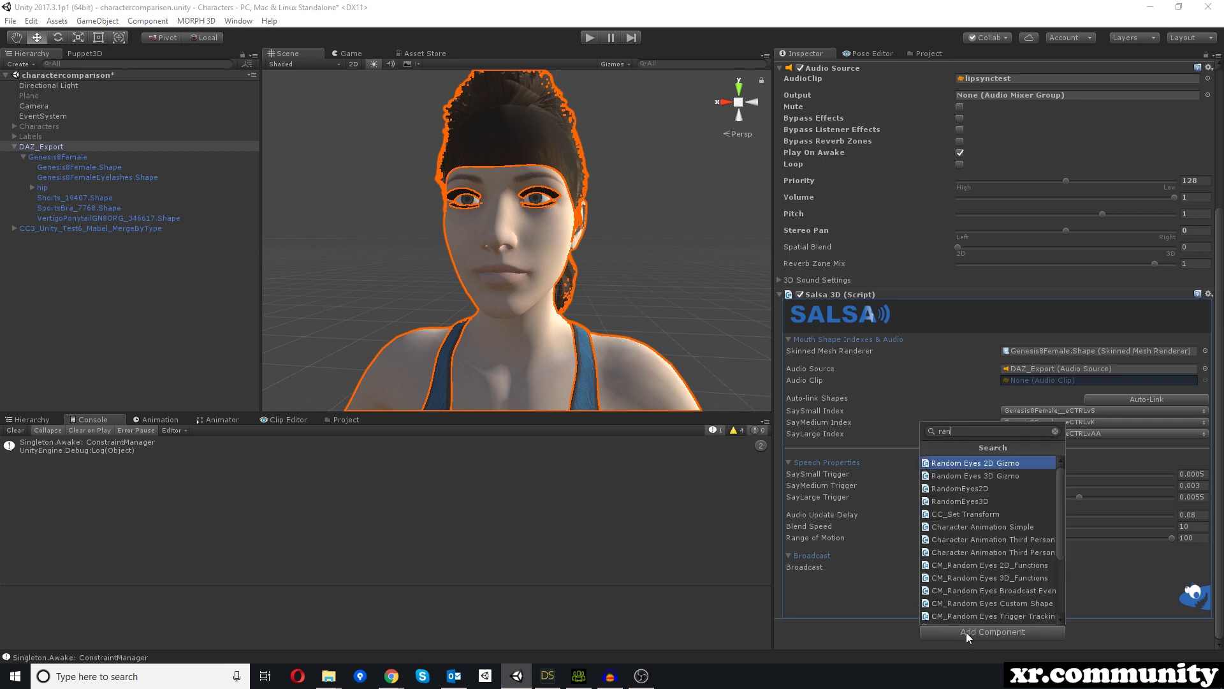
click(1009, 500)
scroll(1012, 517, down, 4)
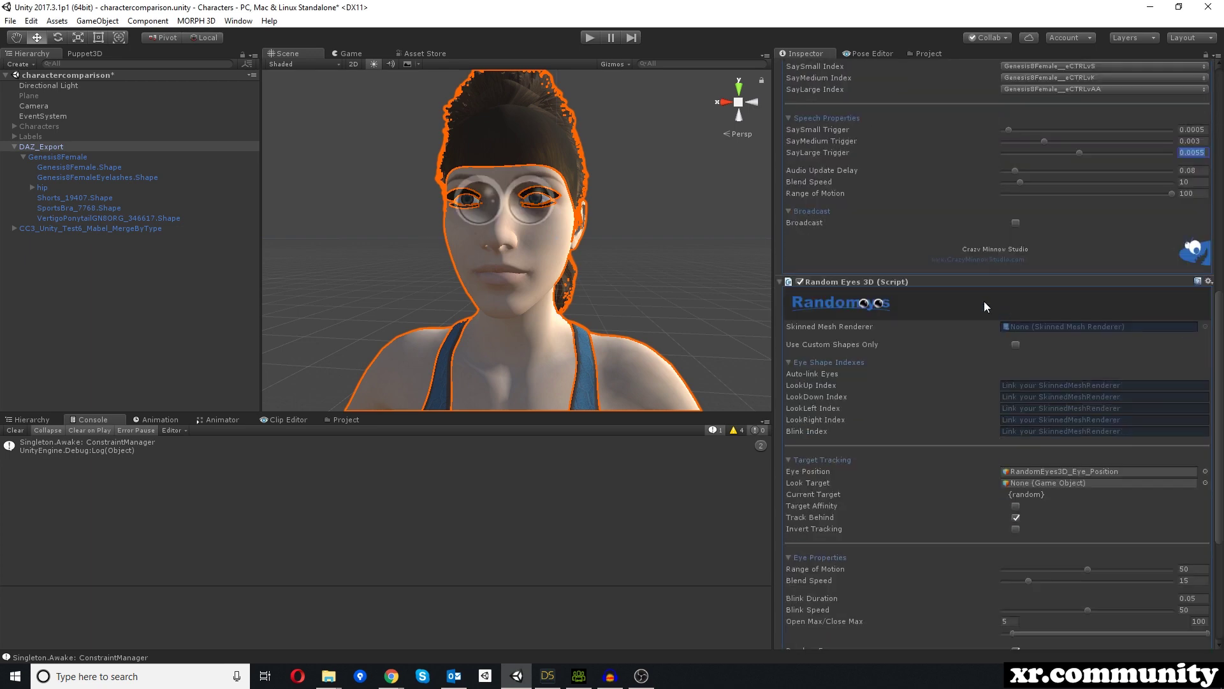
Check the bones under DAZ_Export's hip, then assign Genesis8Female.Shape as the Skinned Mesh Renderer of Random Eyes 3D.
alt+click(32, 187)
scroll(131, 278, down, 15)
scroll(172, 314, down, 10)
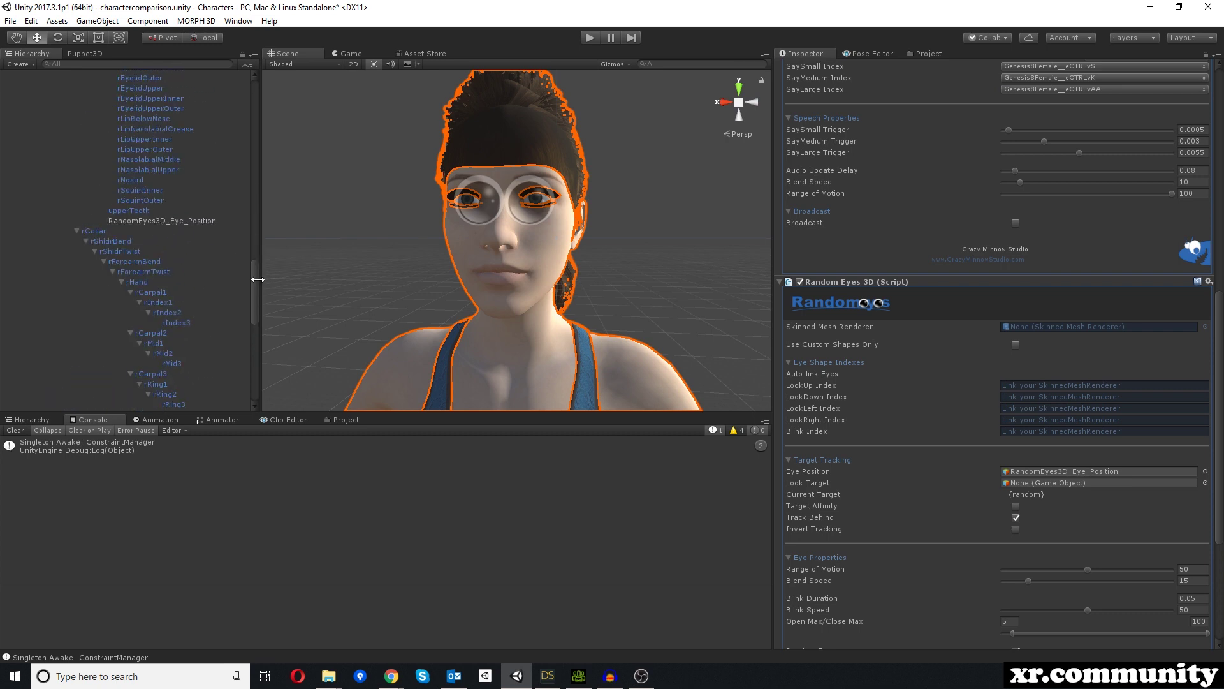
drag(253, 280, 270, 47)
click(30, 188)
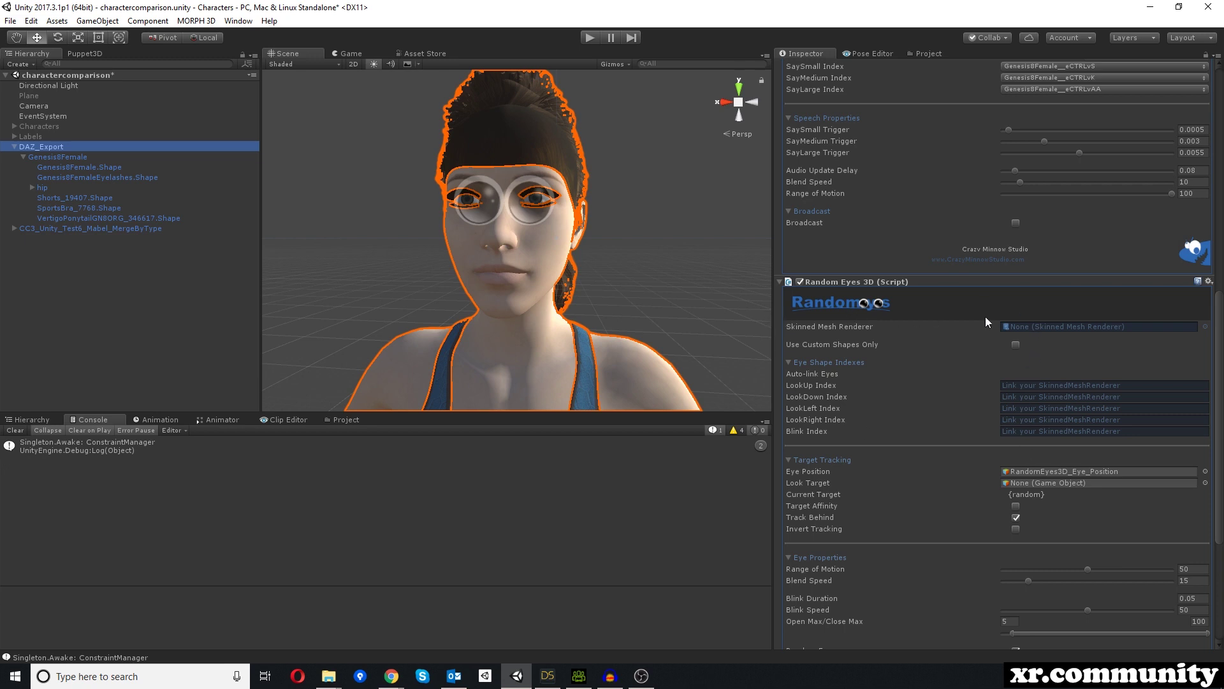
drag(71, 166, 1041, 326)
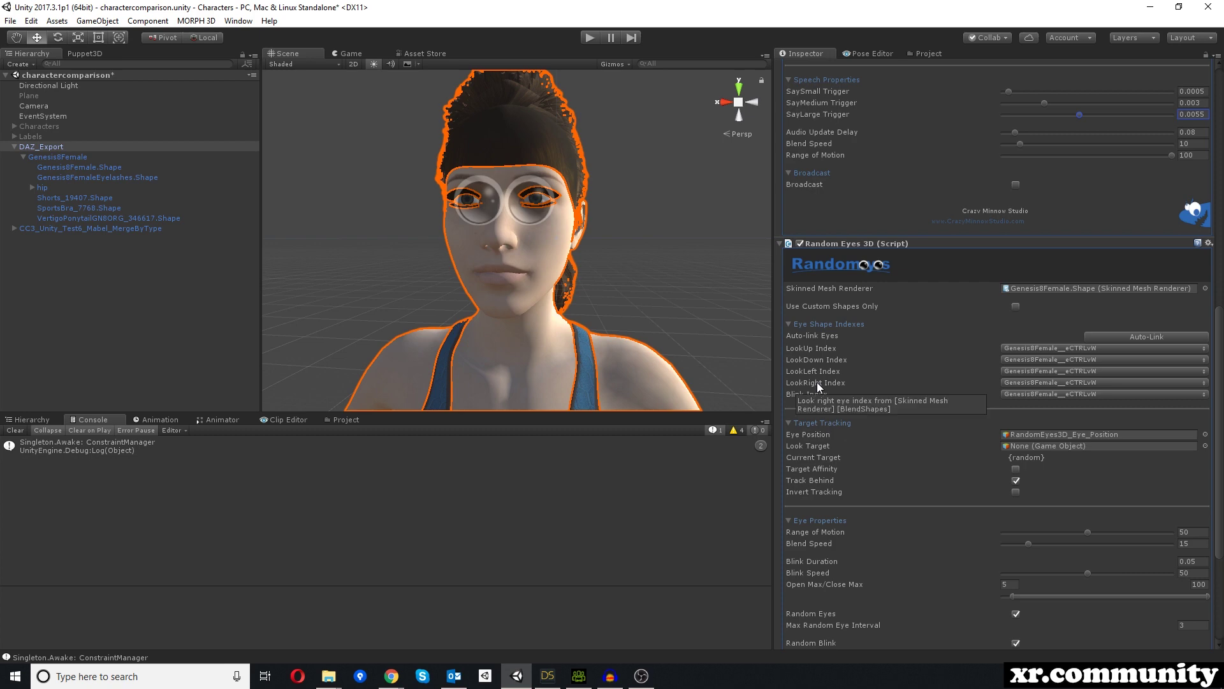
Check the BlendShapes section of Genesis8Female.Shape, then return to DAZ_Export.
click(74, 166)
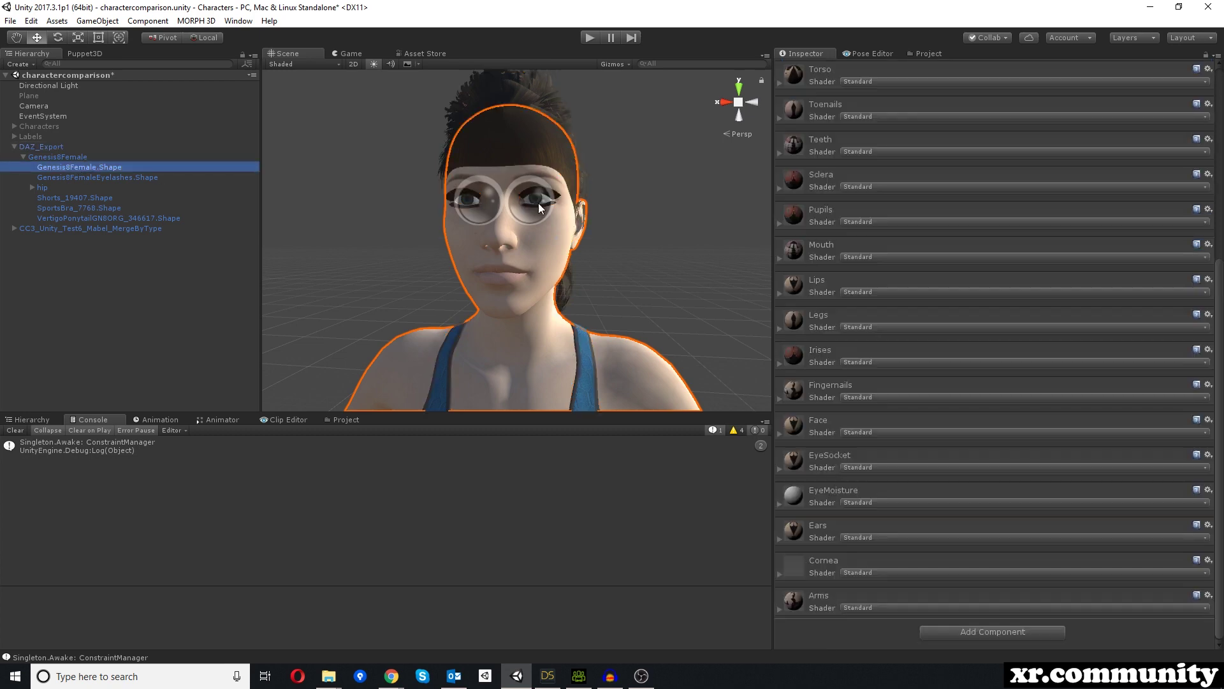
scroll(848, 205, up, 8)
click(780, 197)
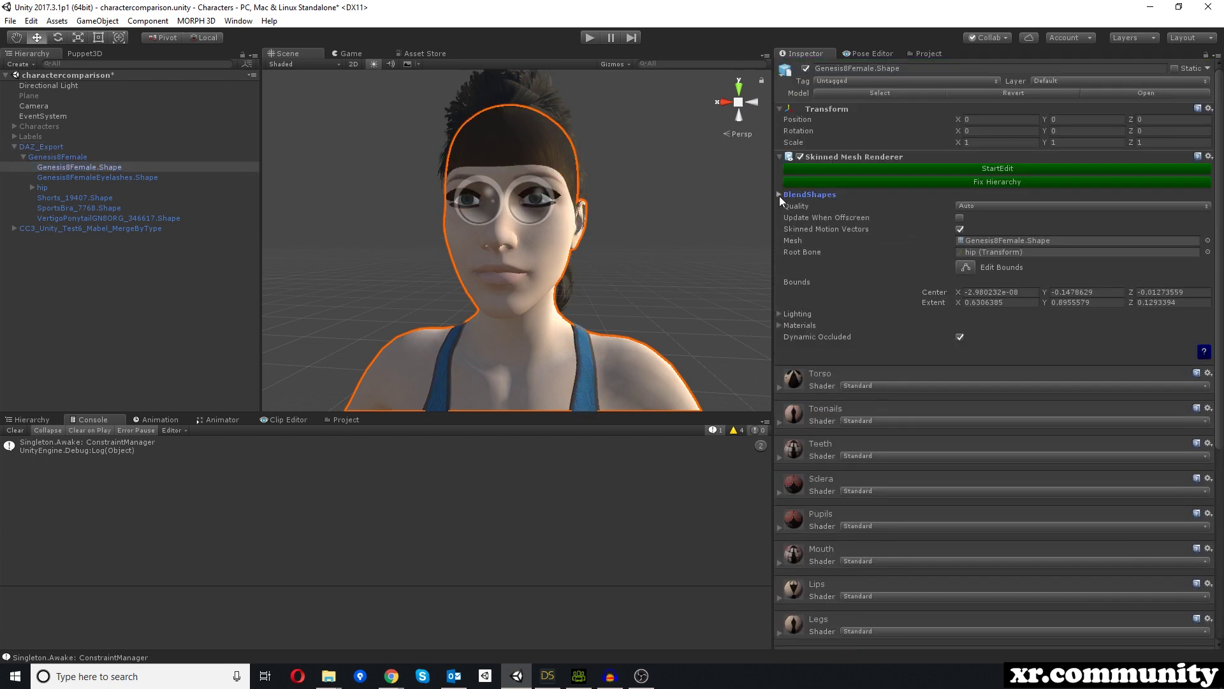
click(779, 197)
click(42, 146)
Set Random Eyes 3D's Blink Index to head__eCTRLEyesClosed and its Look Target to Camera.
scroll(966, 375, down, 5)
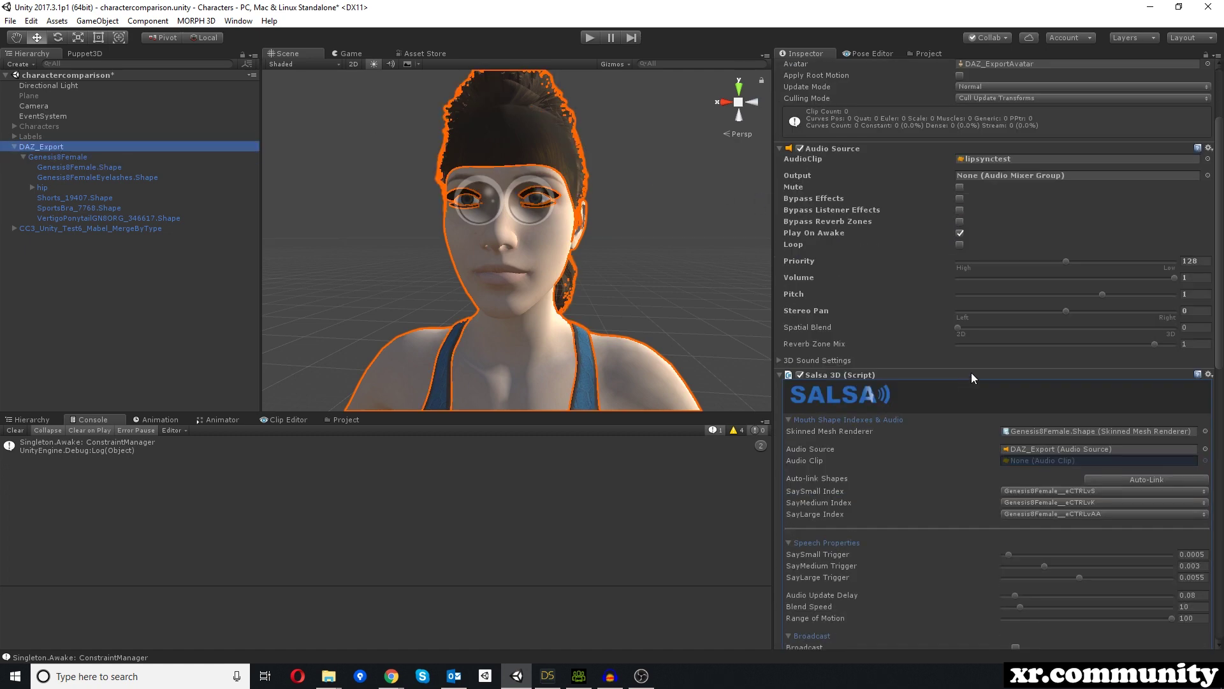
scroll(972, 375, down, 10)
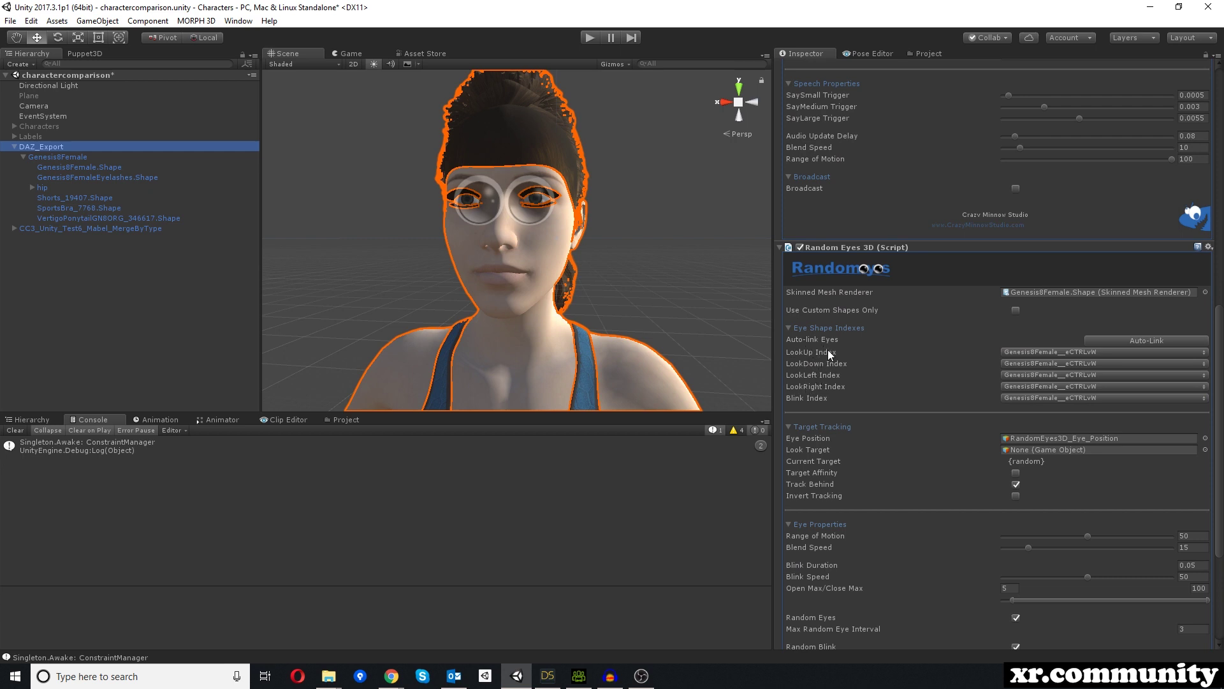
click(1055, 398)
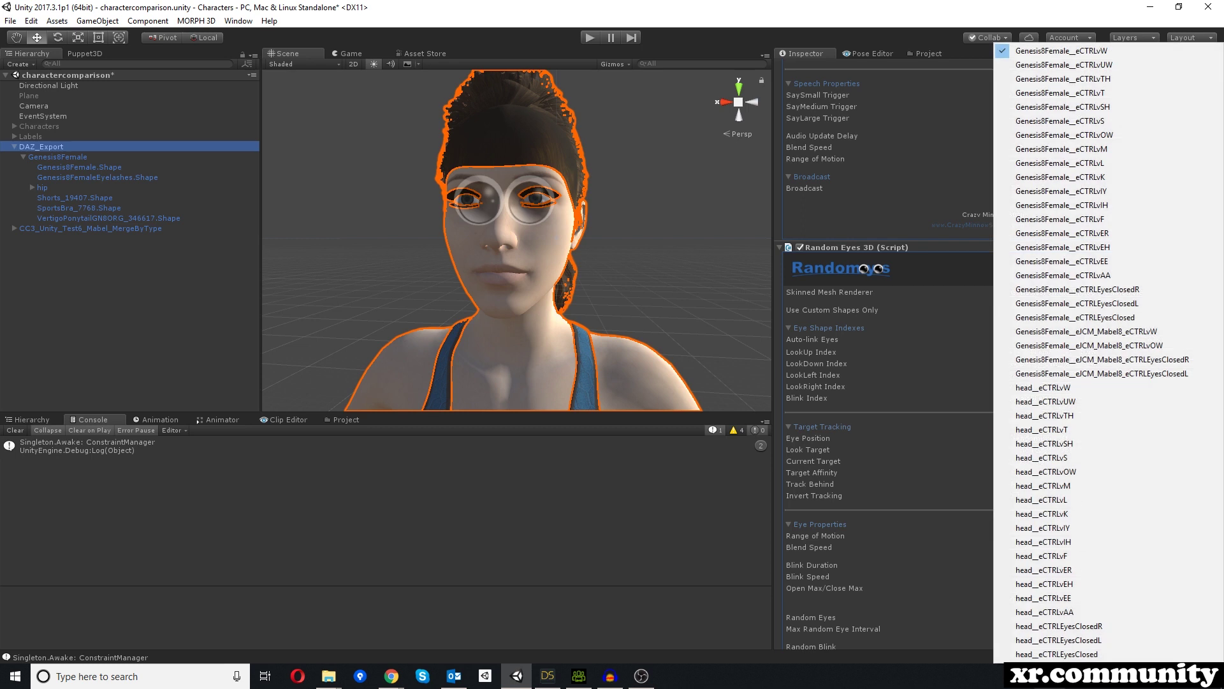
click(1066, 655)
scroll(1035, 362, down, 3)
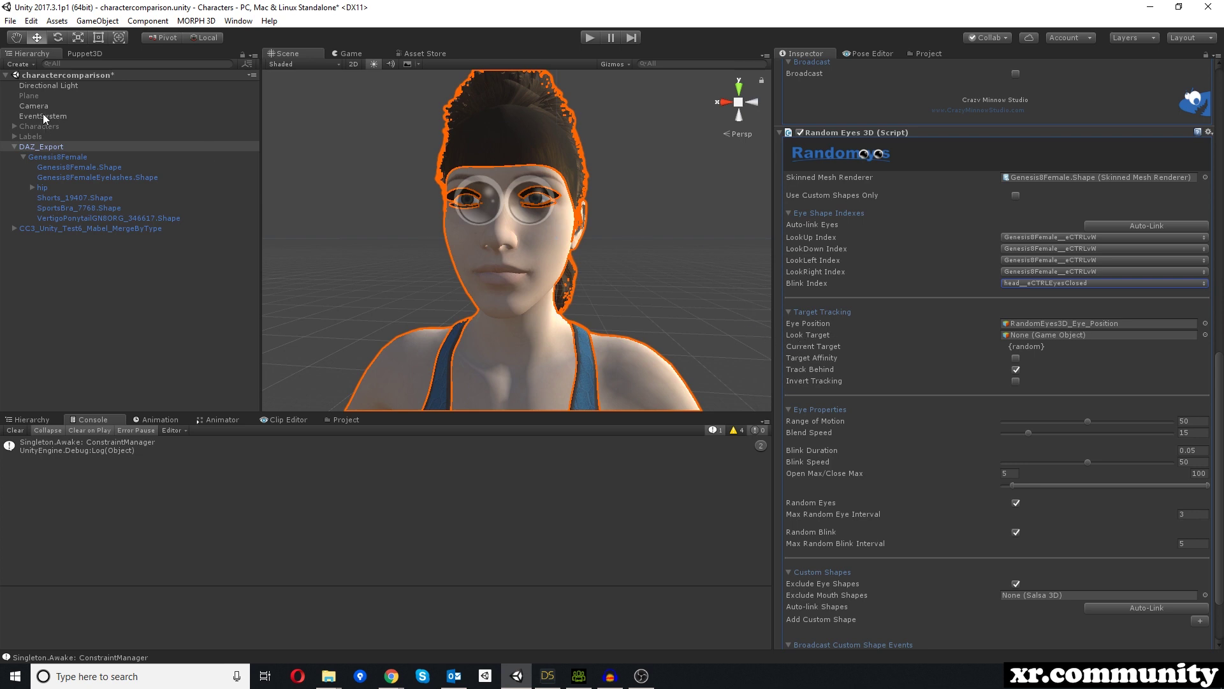
drag(36, 105, 1029, 334)
scroll(1086, 345, down, 3)
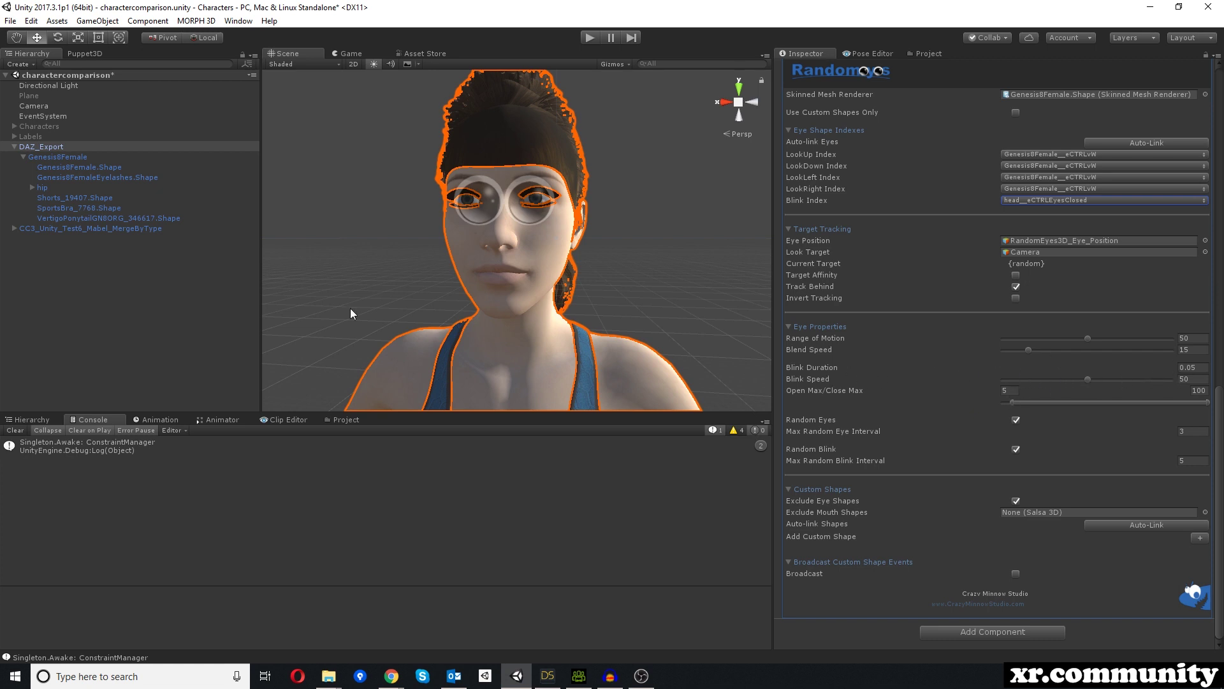
Run the scene and observe the DAZ character's eyes at an angle in the Scene view.
click(591, 37)
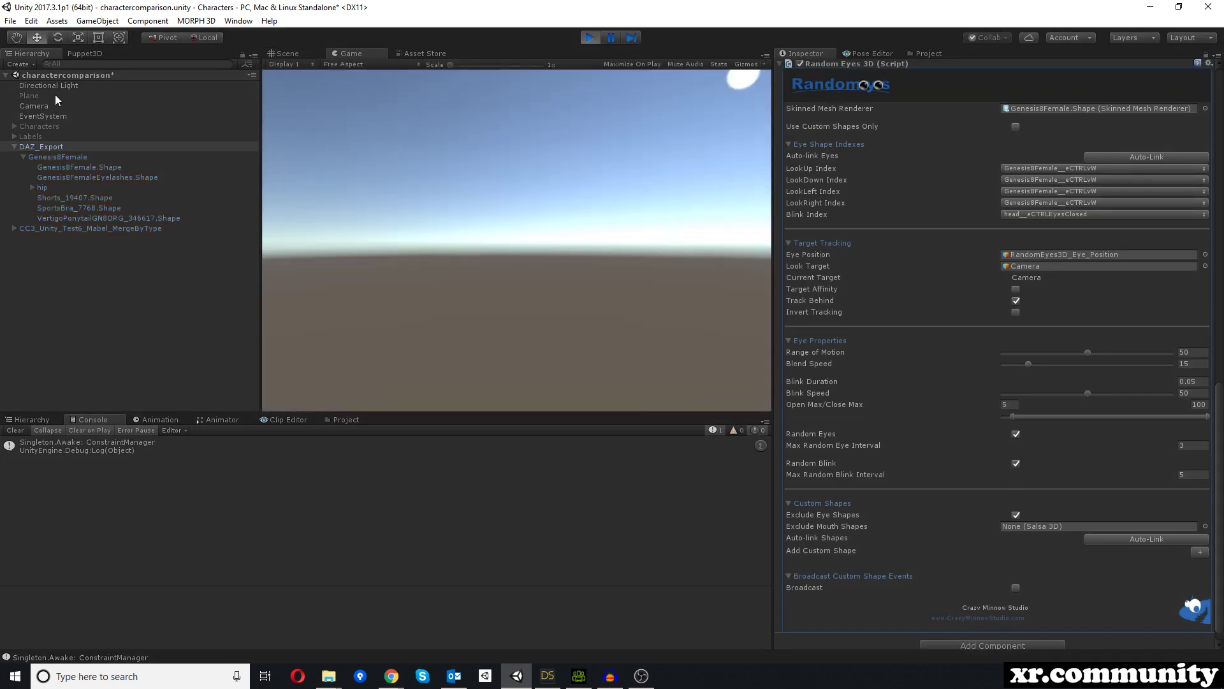
click(288, 54)
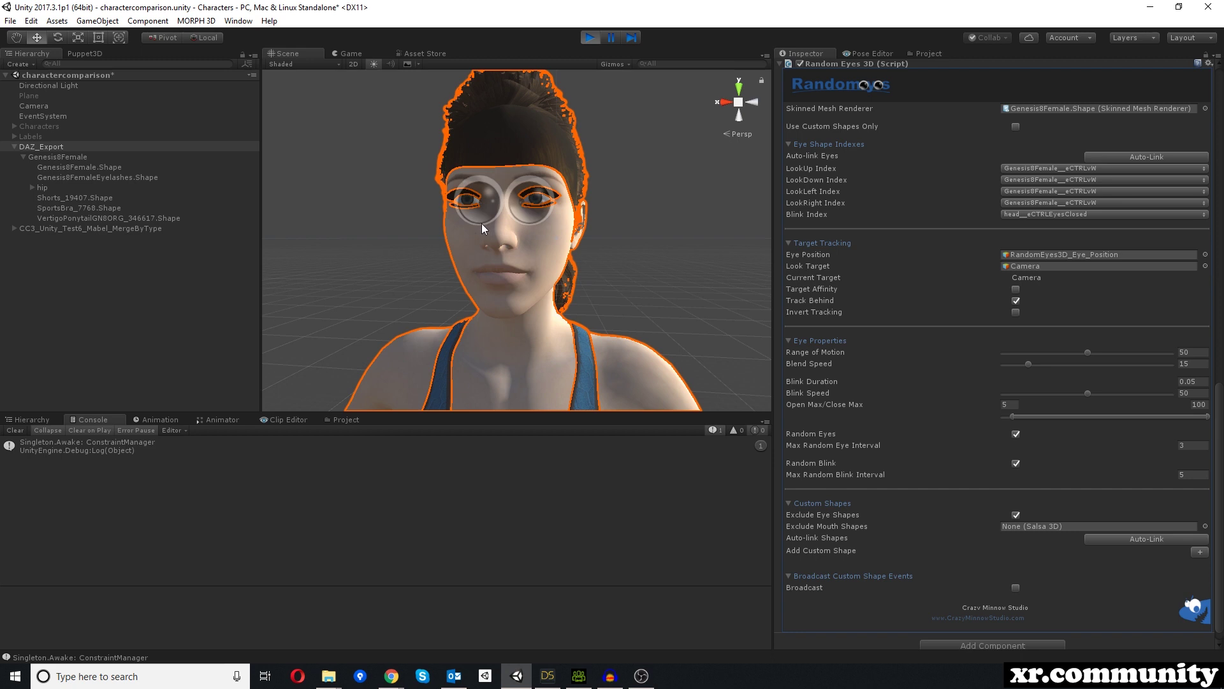
alt+drag(551, 240, 510, 255)
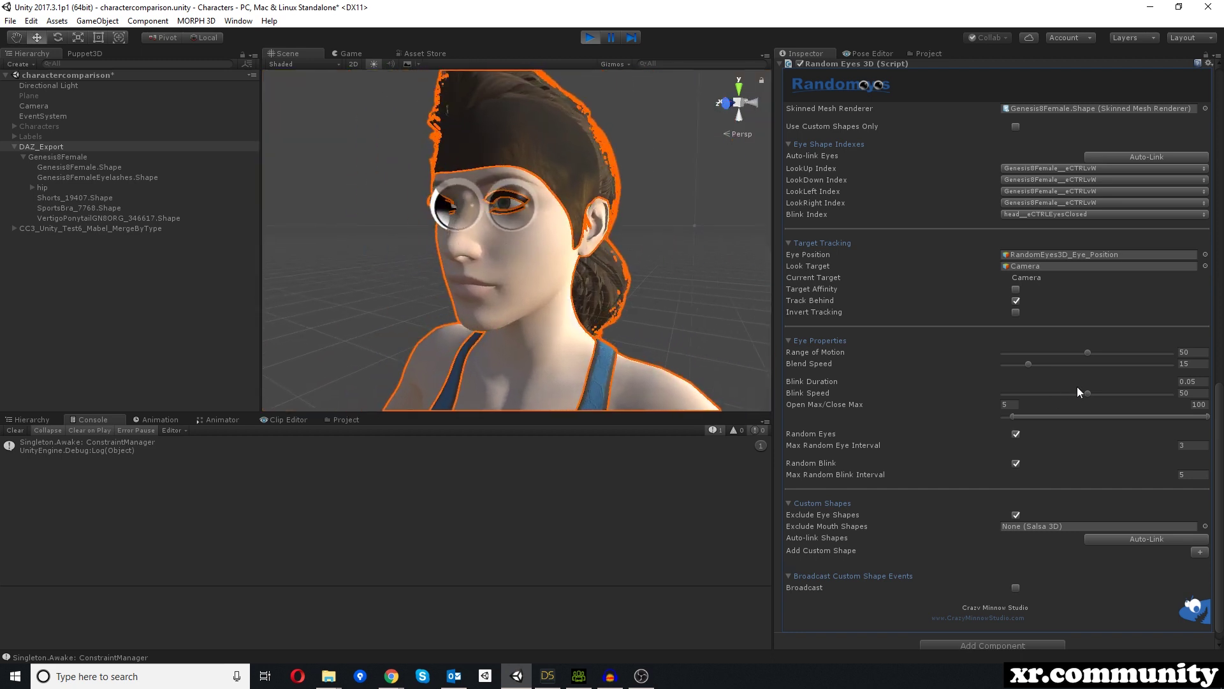
Lower Random Eyes 3D's Blink Speed to 4.3 in play mode and examine the blink up close from the side.
drag(1087, 393, 1010, 393)
mouse_move(530, 147)
alt+mouse_down()
mouse_move(500, 131)
mouse_move(540, 167)
alt+mouse_up()
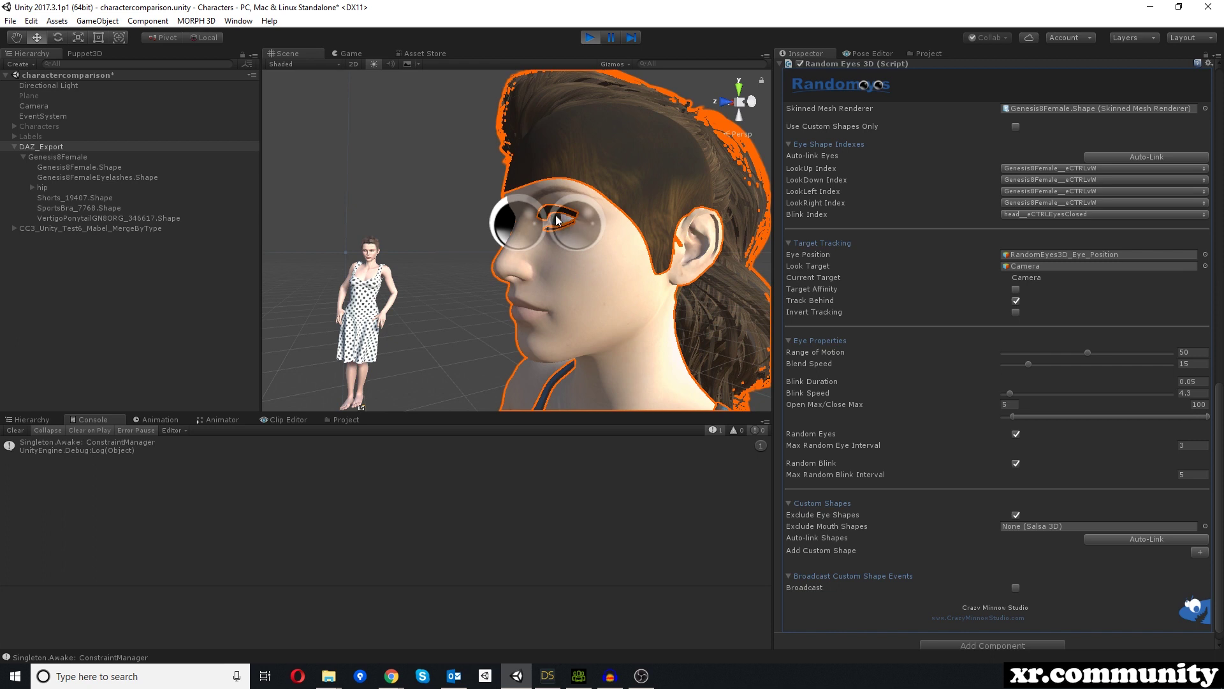
alt+drag(561, 226, 573, 228)
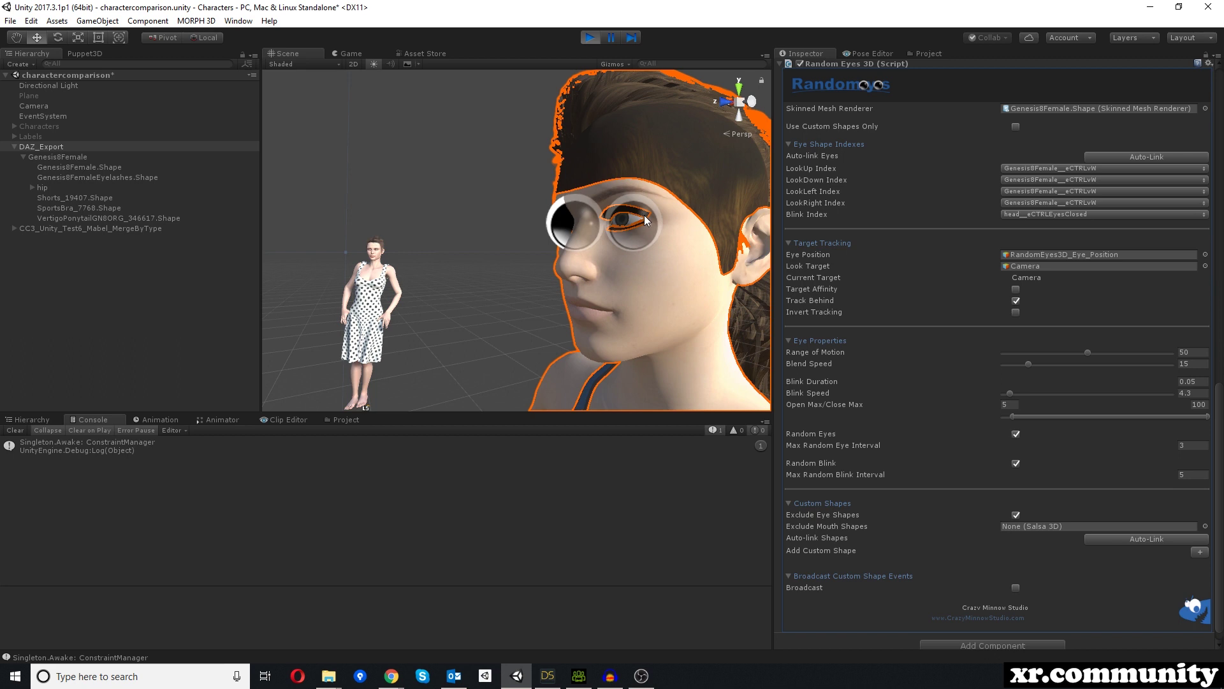
alt+drag(597, 222, 308, 252)
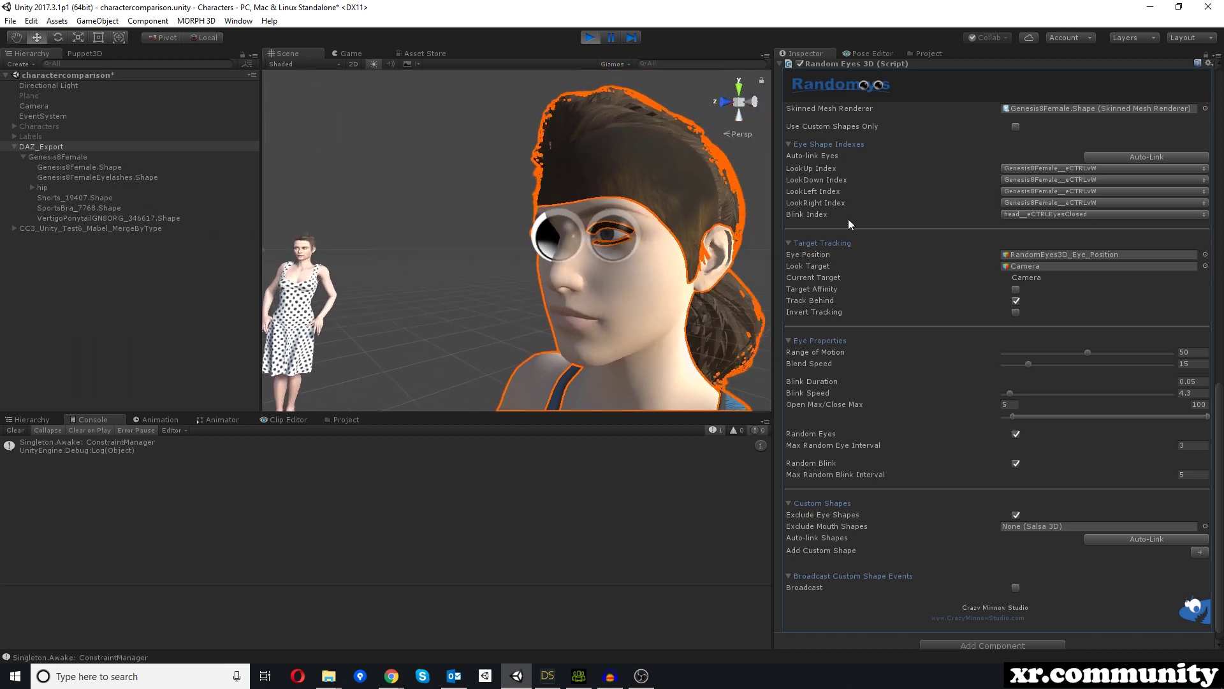
Test the head__eCTRLEyesClosed blend shape on Genesis8FemaleEyelashes.Shape, reset it to 0 and exit play mode.
click(86, 170)
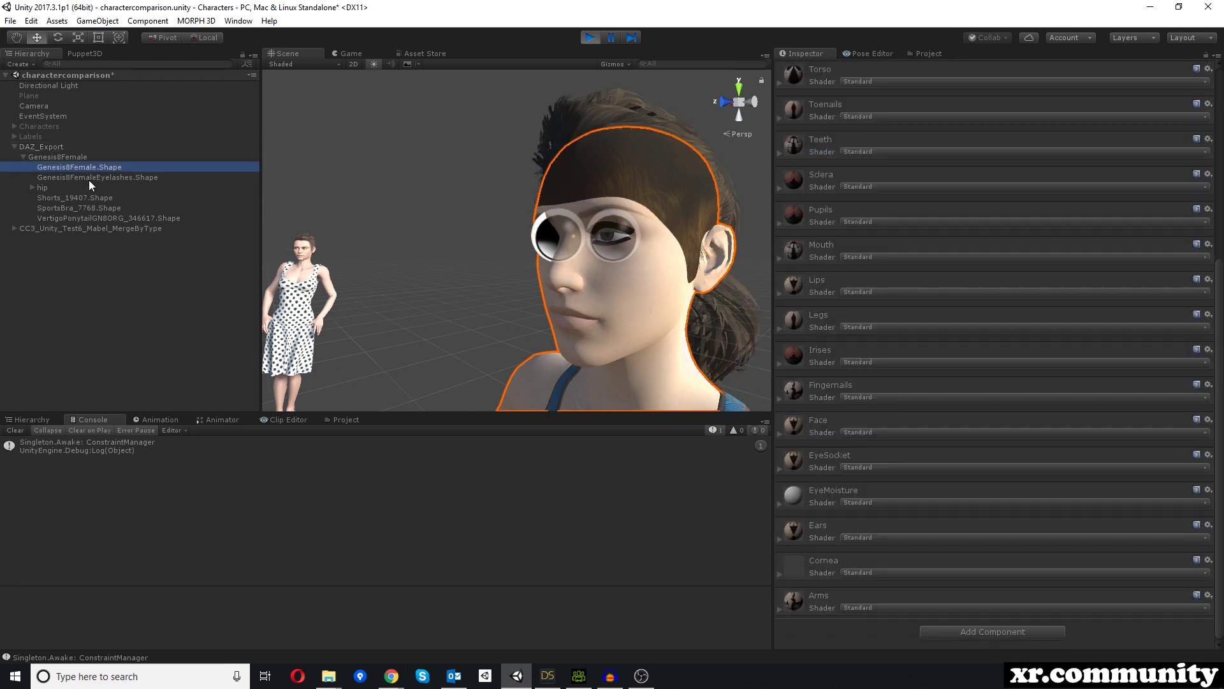
click(90, 180)
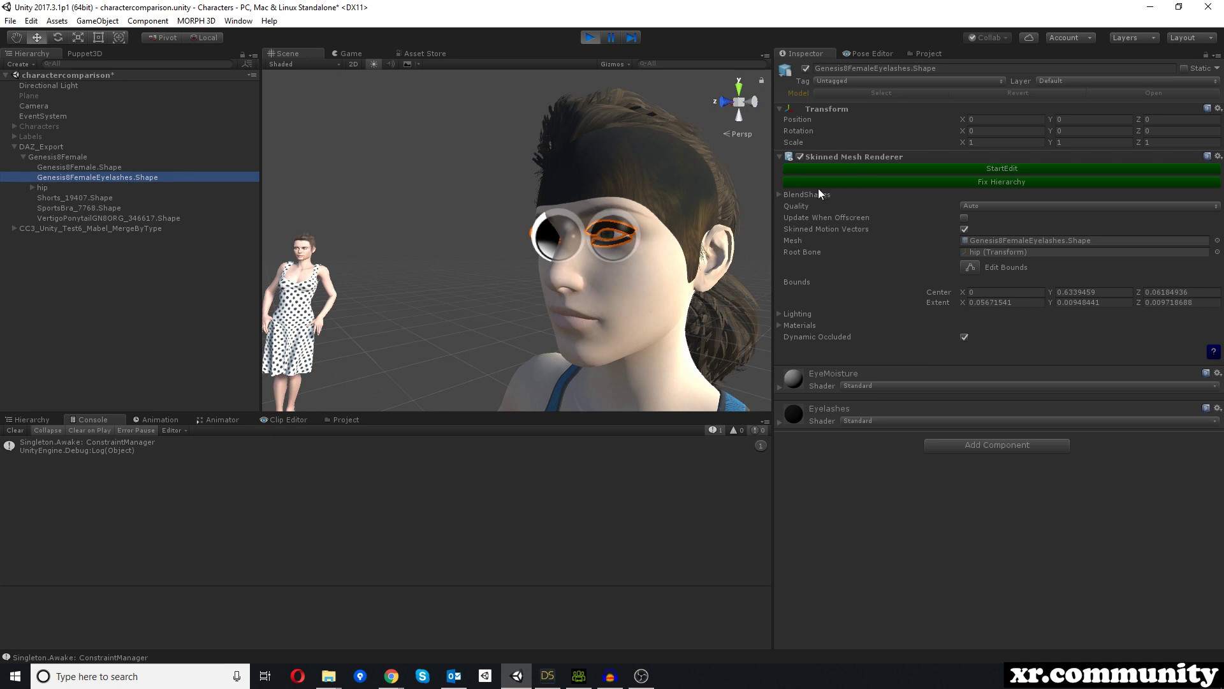
click(778, 194)
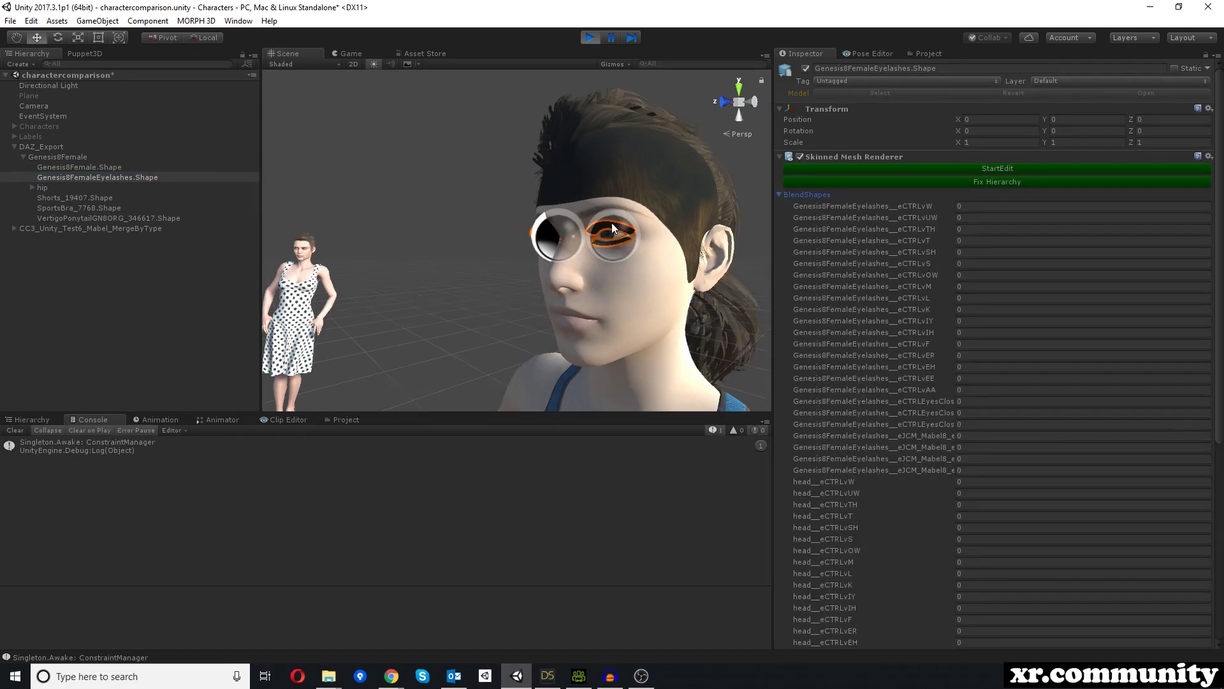
scroll(878, 400, down, 10)
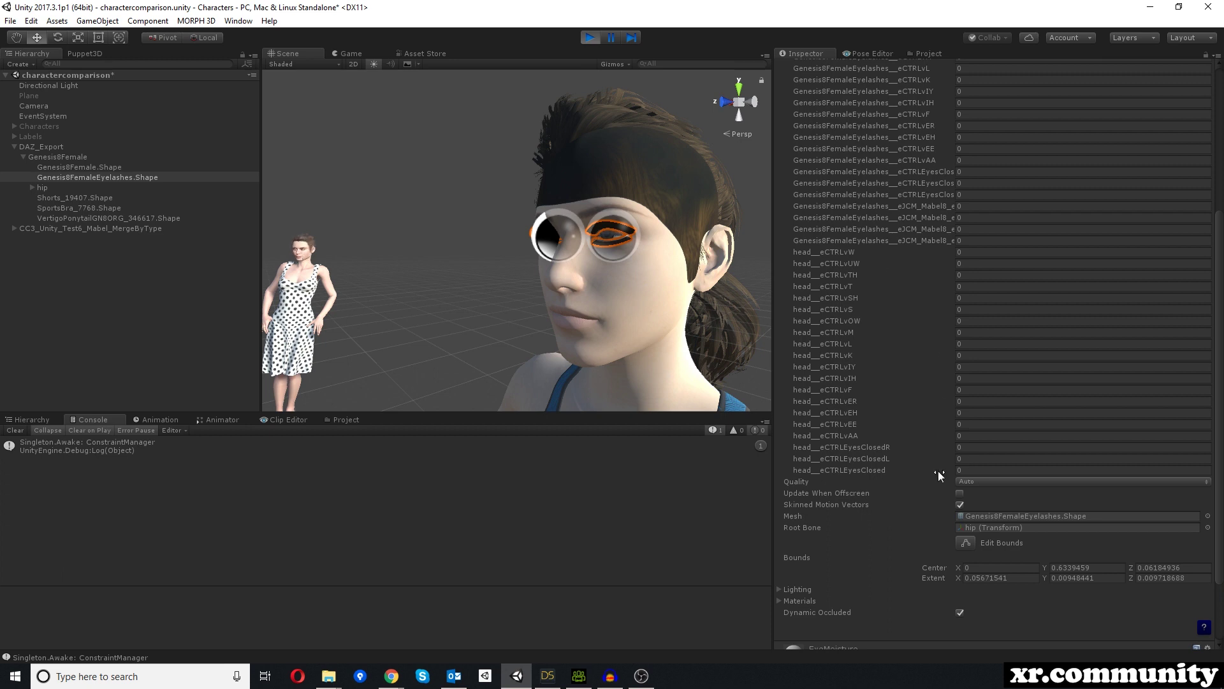
drag(952, 469, 777, 472)
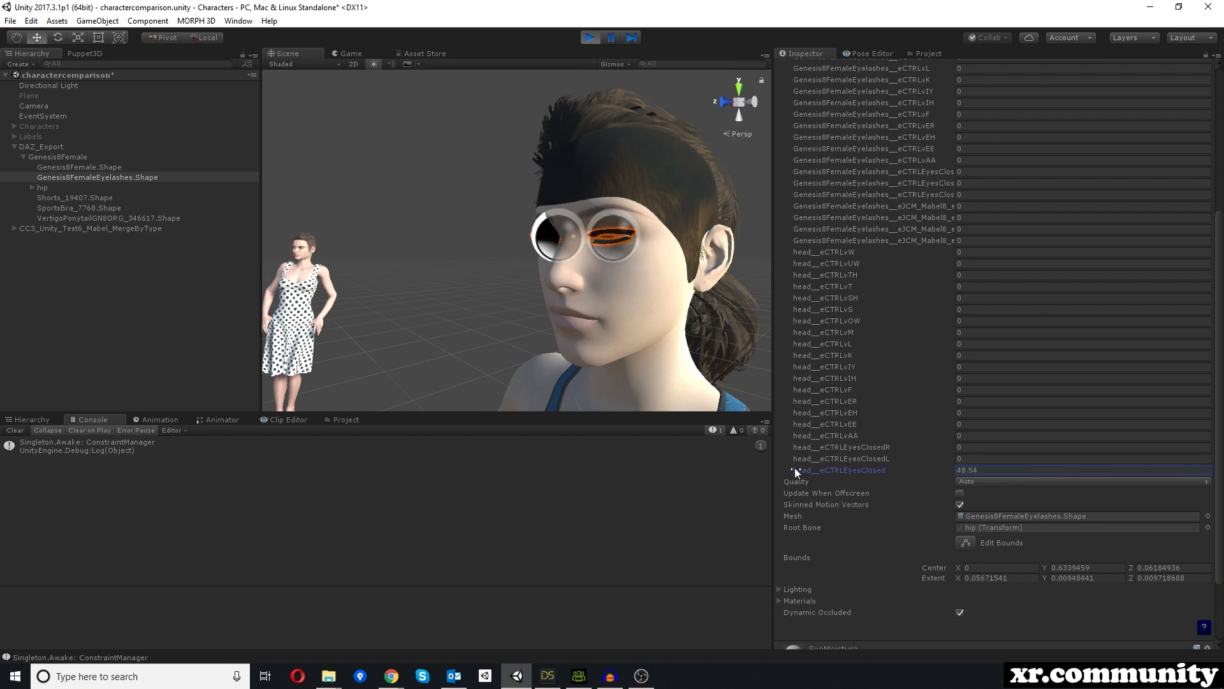
click(920, 469)
text(0)
click(591, 40)
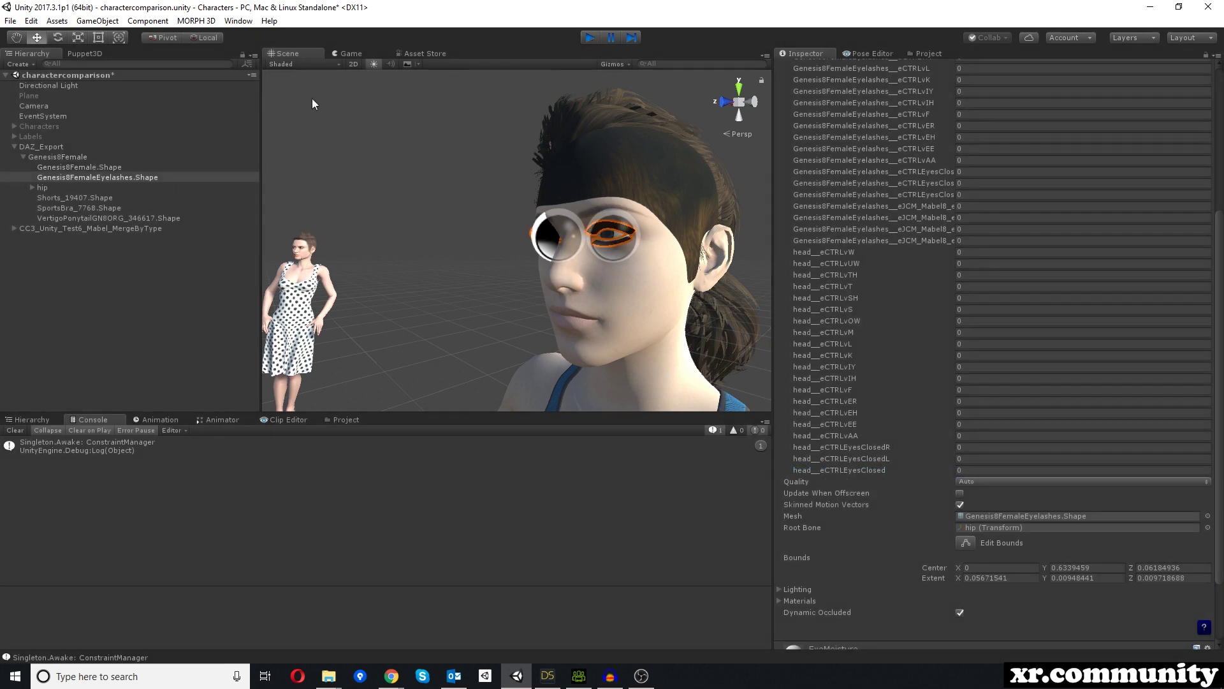
Review the Salsa 3D and Random Eyes 3D settings on the DAZ_Export object.
click(45, 148)
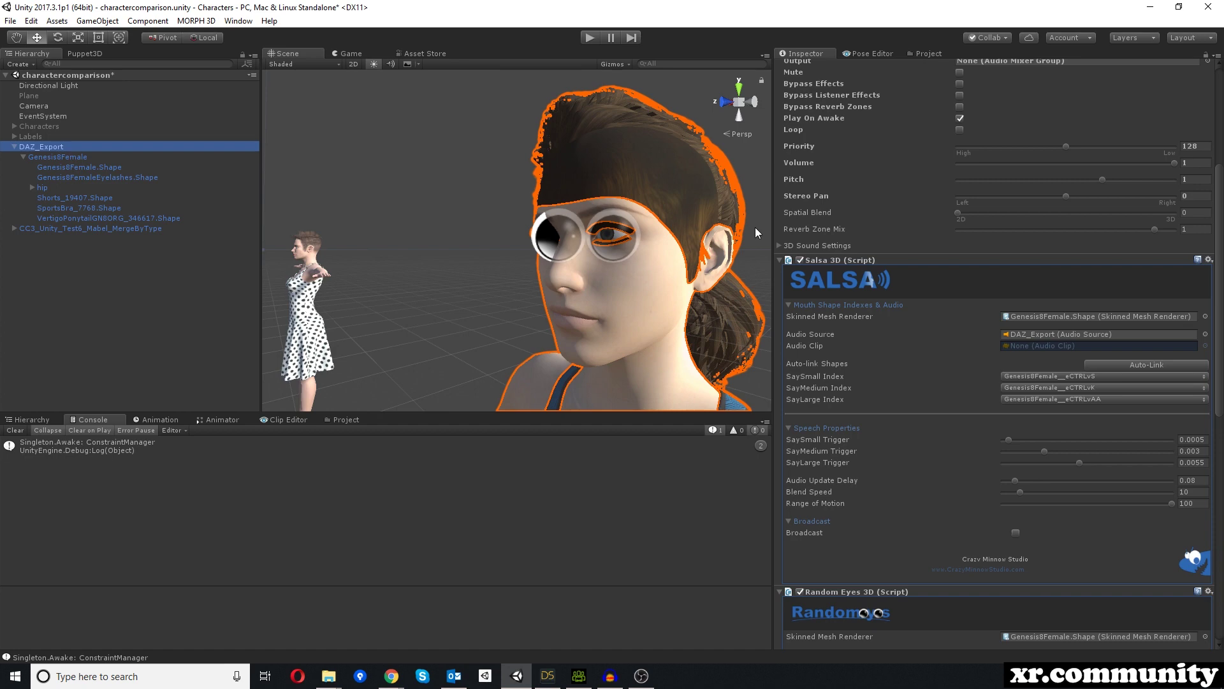
scroll(981, 283, down, 10)
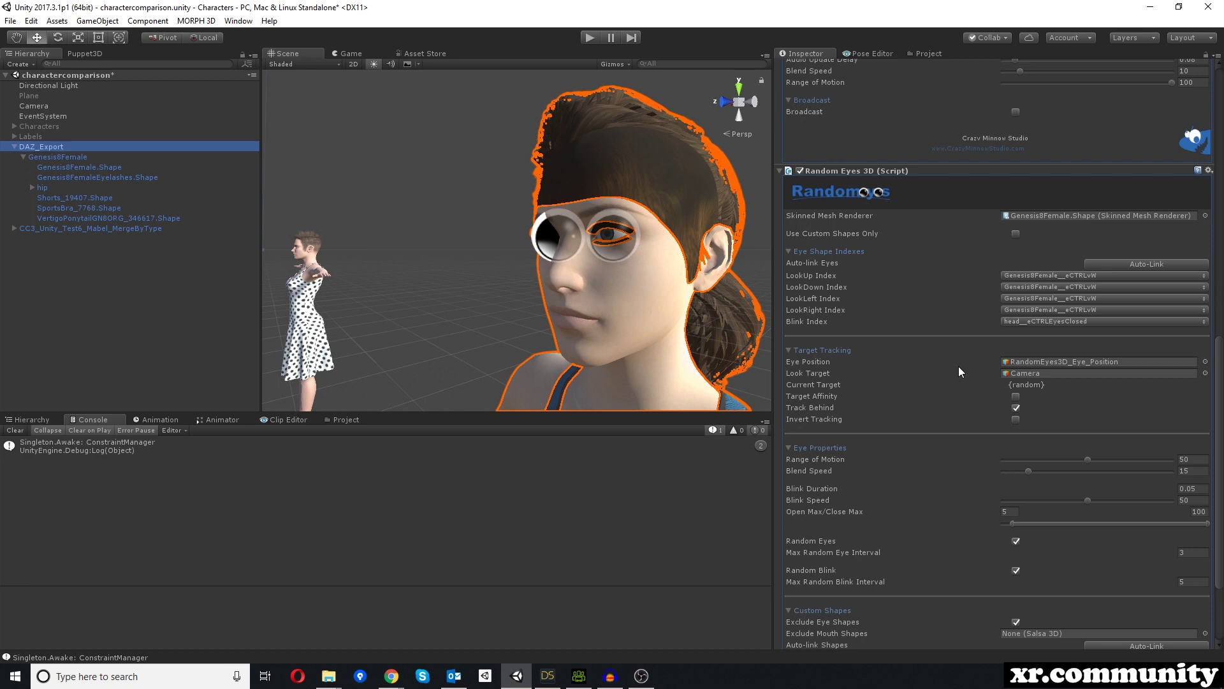
scroll(962, 376, down, 3)
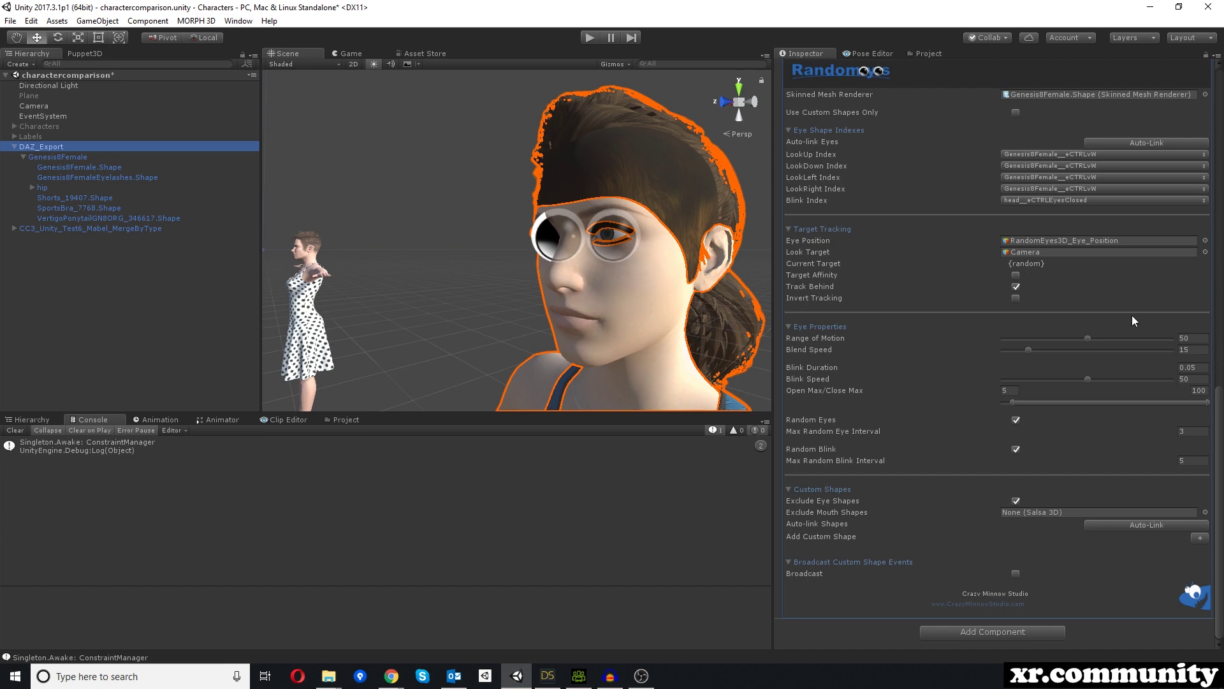
scroll(945, 264, up, 5)
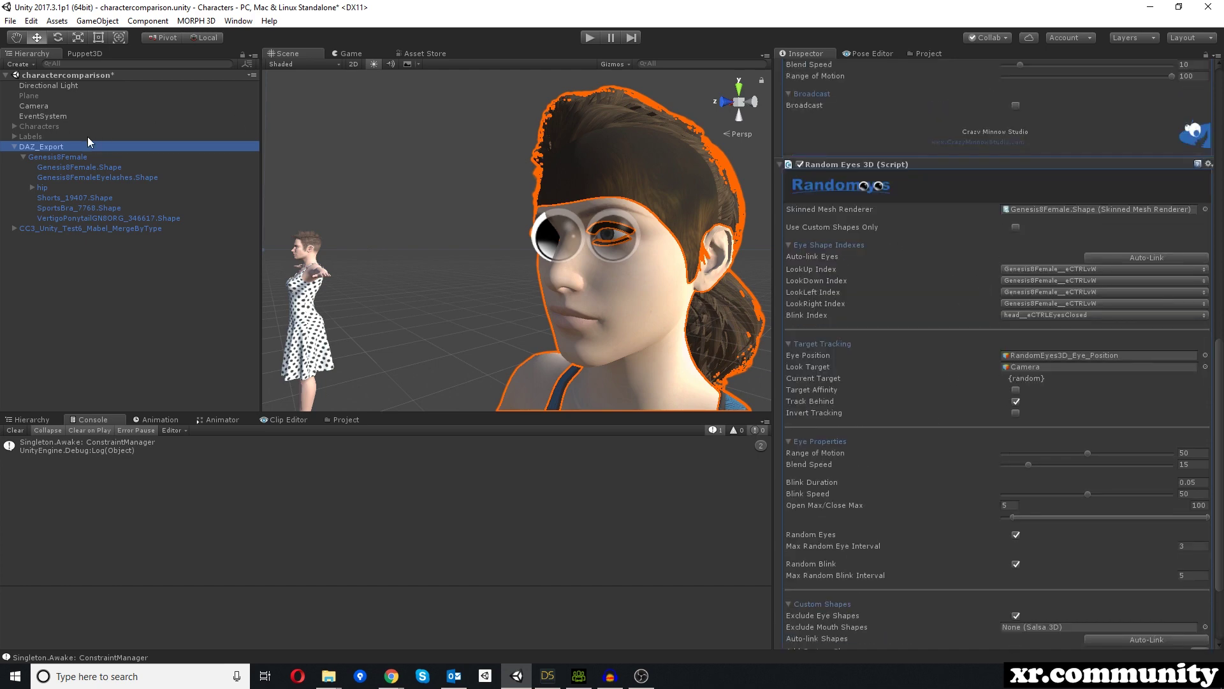
Examine the blend shapes on the Genesis 3 body, shorts and sports bra meshes of daz1_gen3_Morph3DShader in the Characters group.
click(14, 126)
scroll(78, 220, down, 5)
scroll(29, 223, up, 3)
click(22, 190)
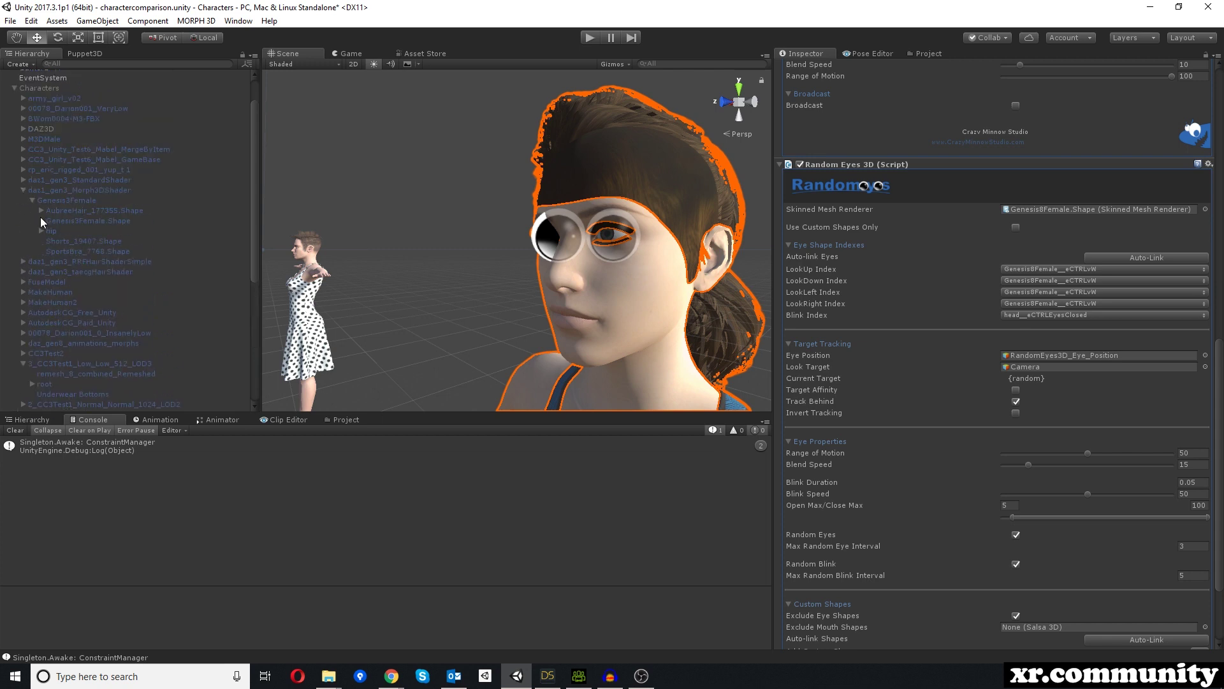
click(87, 192)
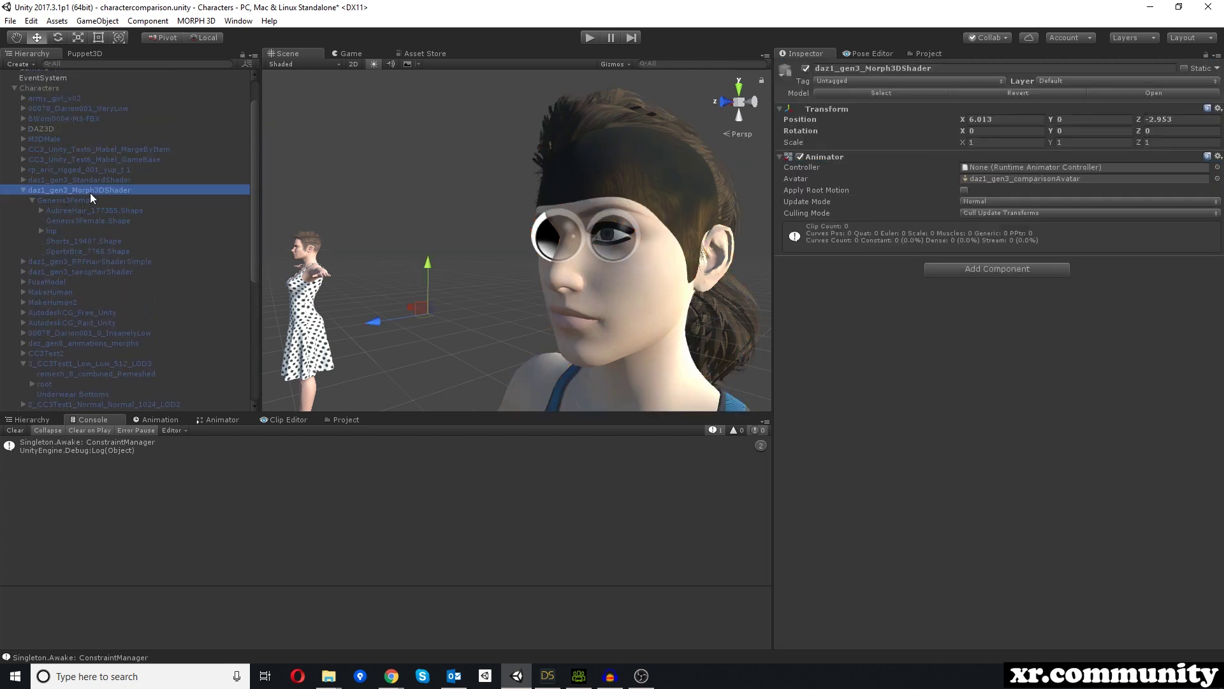
click(66, 250)
click(66, 241)
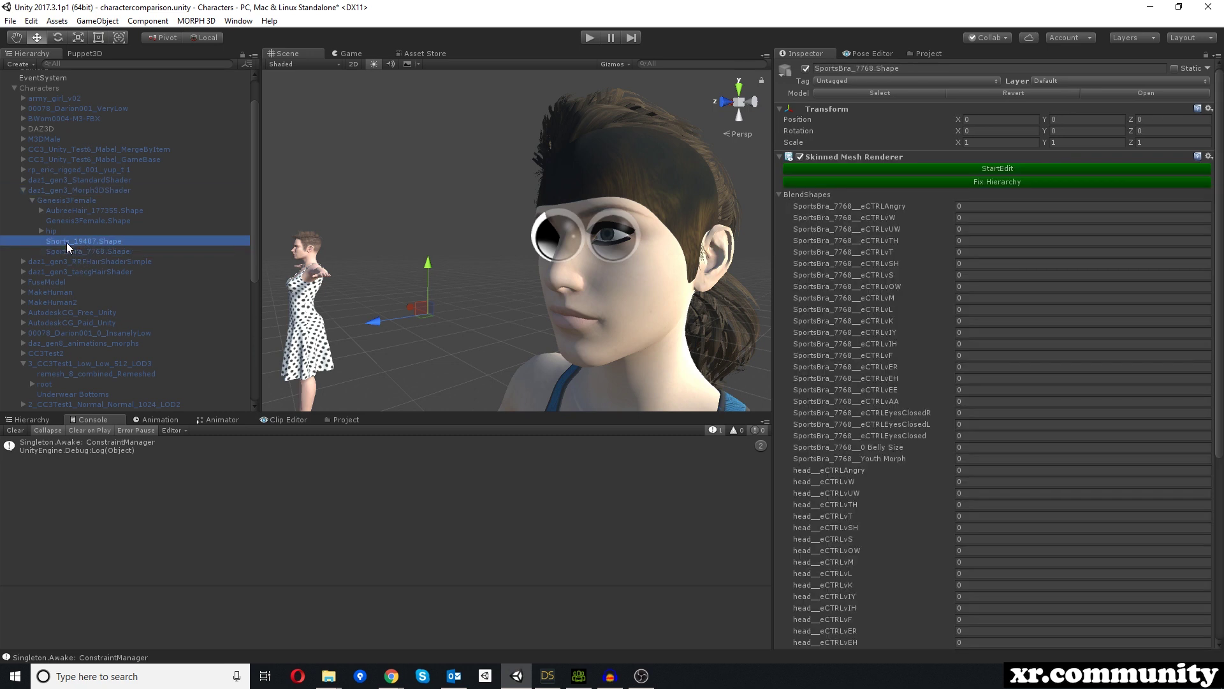
click(73, 221)
click(68, 241)
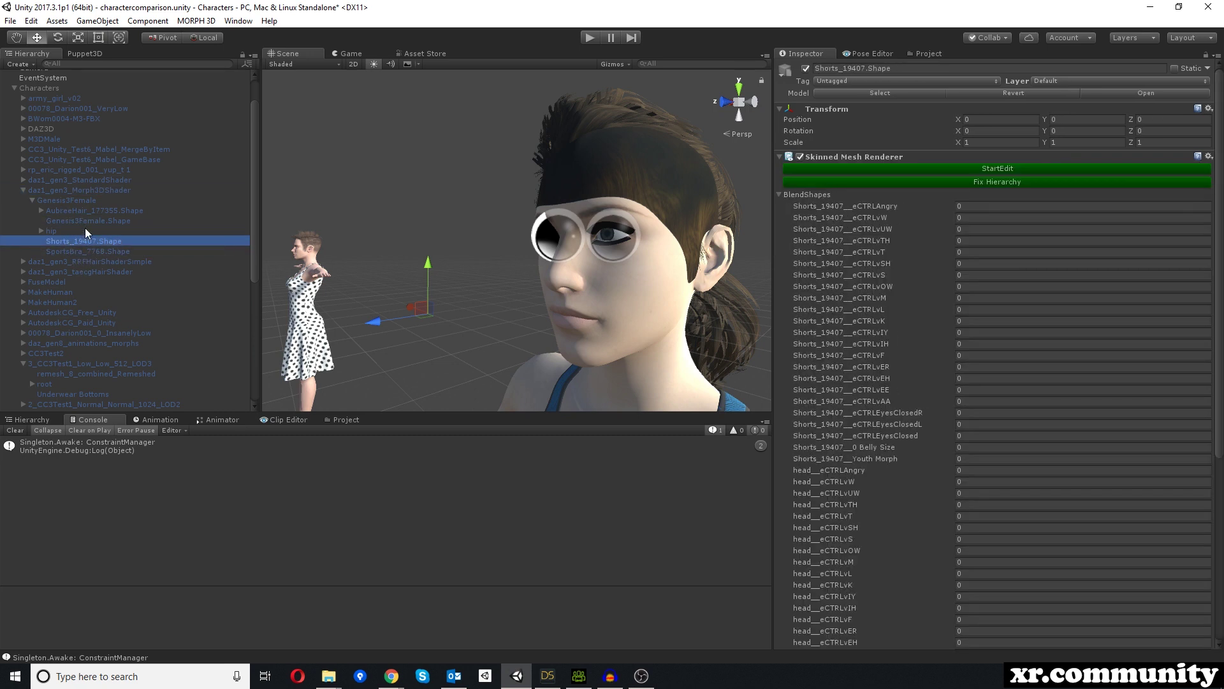
click(80, 222)
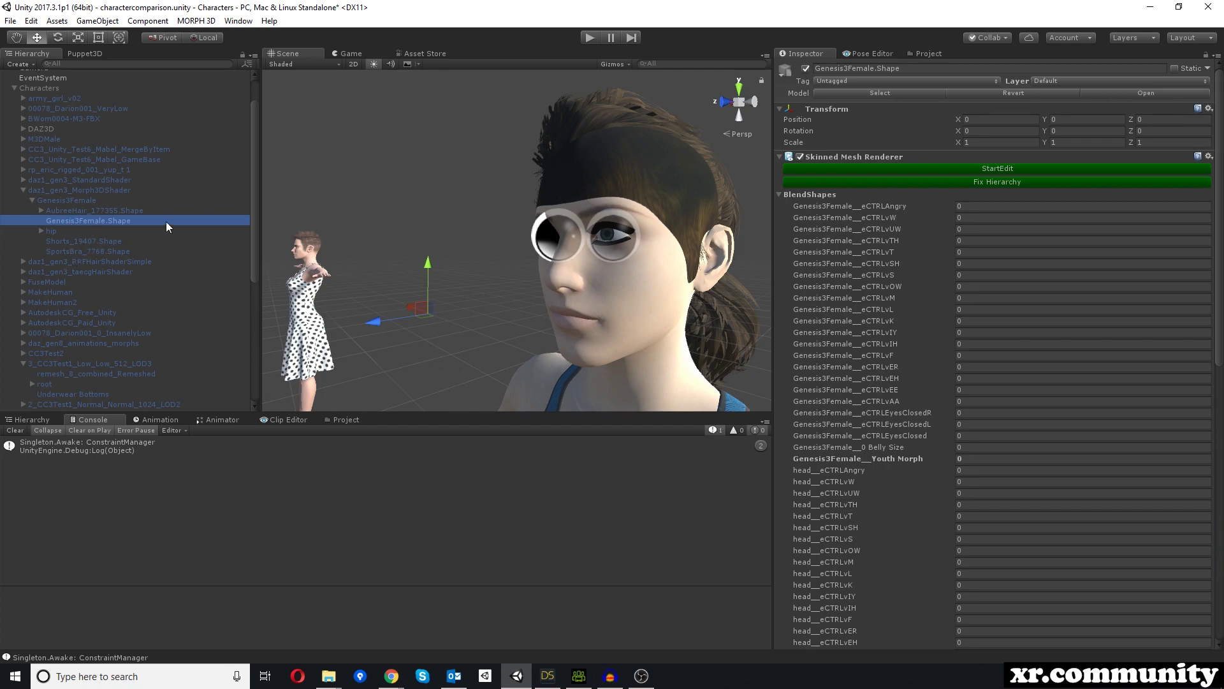
scroll(22, 190, down, 6)
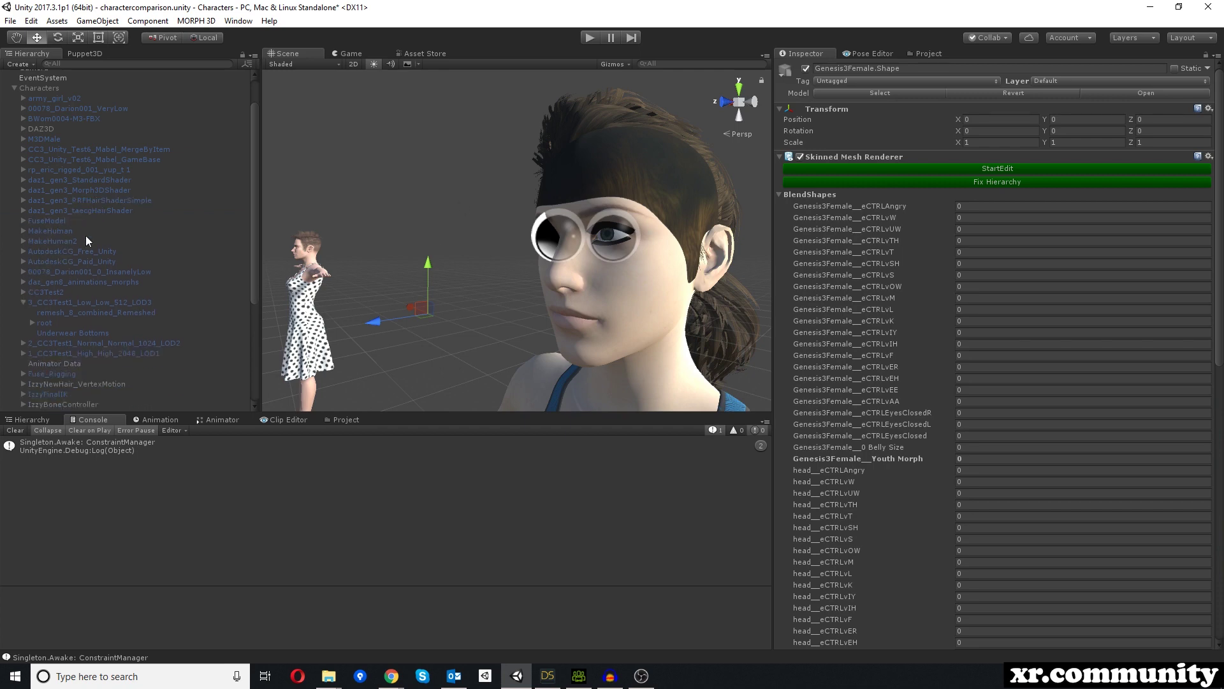
Reselect DAZ_Export, frame it in the Scene view and look over its face and its Salsa 3D and Random Eyes 3D components.
click(39, 326)
key(f)
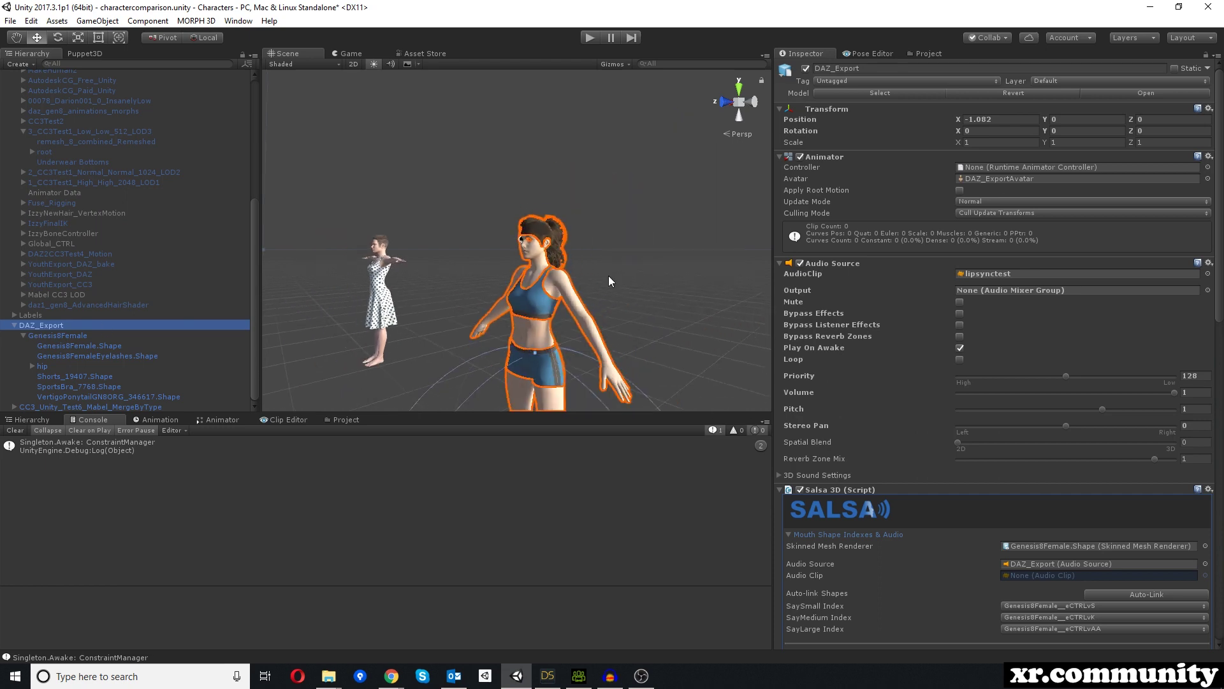
alt+drag(552, 274, 559, 264)
scroll(1076, 426, down, 15)
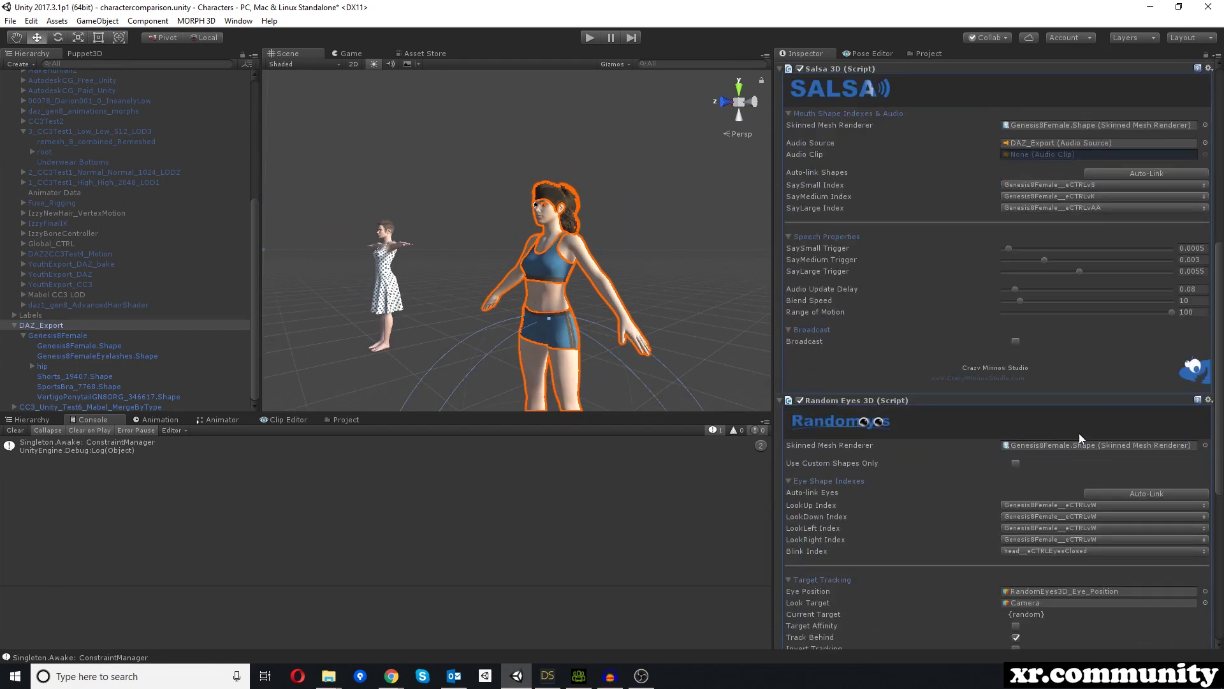
scroll(1089, 434, down, 1)
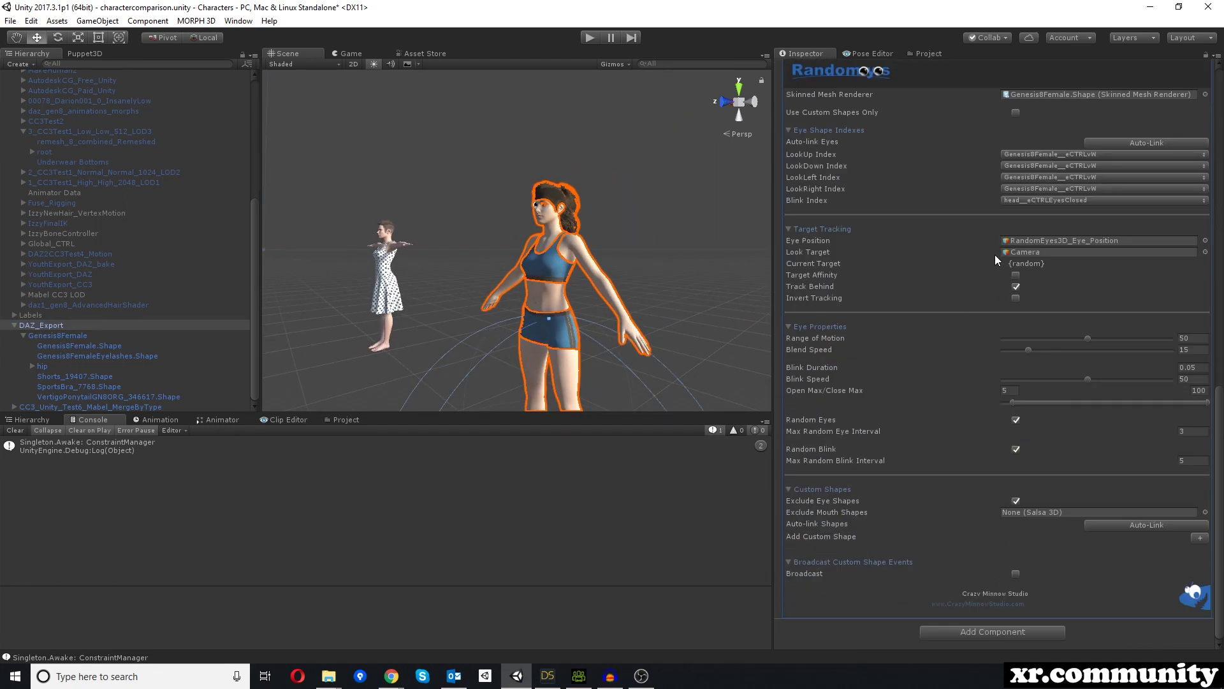
alt+drag(356, 219, 569, 199)
scroll(521, 226, up, 2)
scroll(520, 225, up, 3)
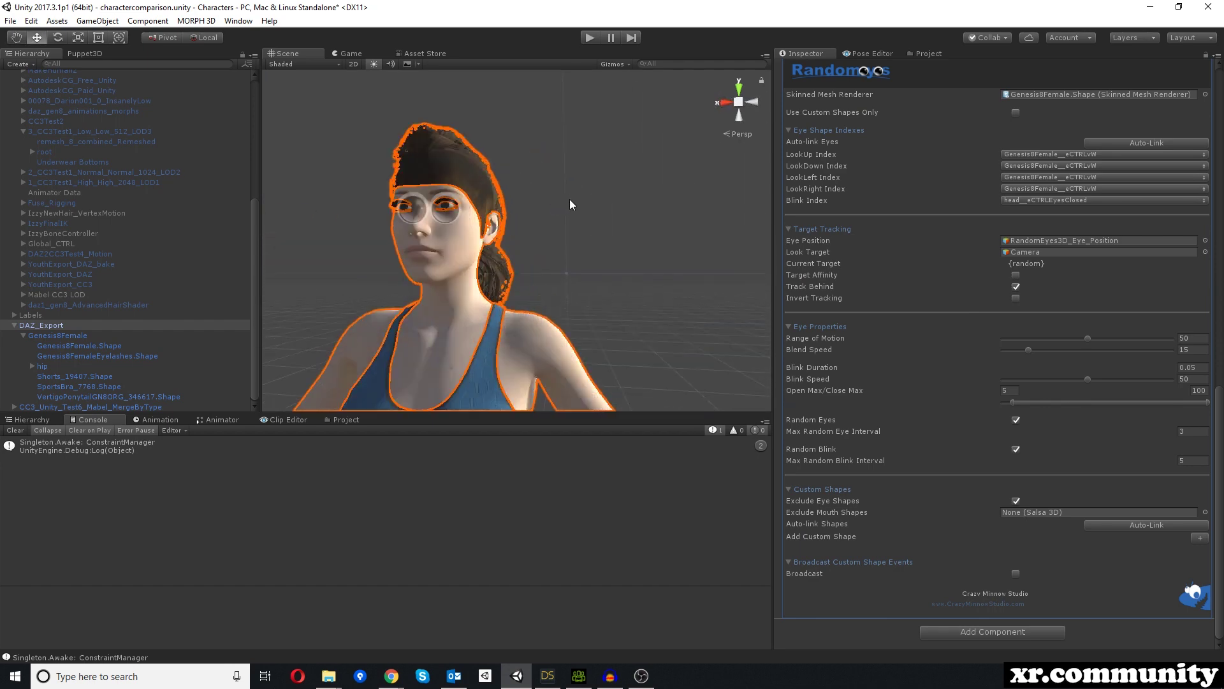
scroll(949, 198, up, 3)
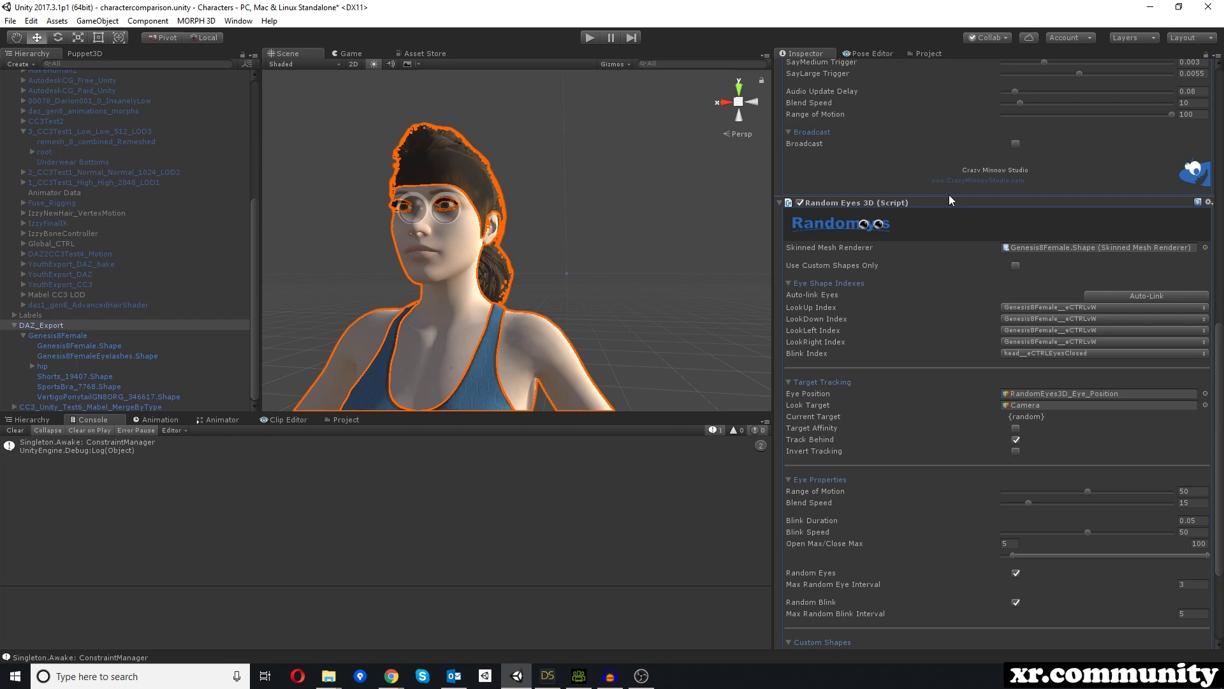
scroll(870, 209, up, 6)
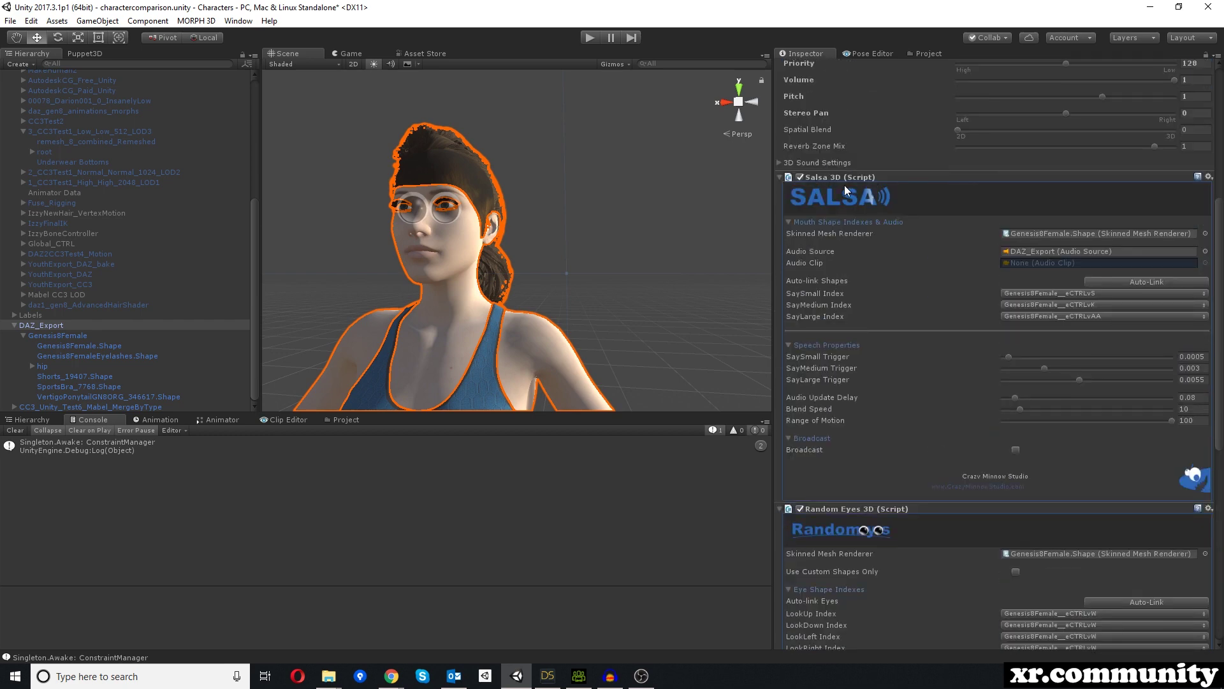
alt+drag(538, 124, 587, 131)
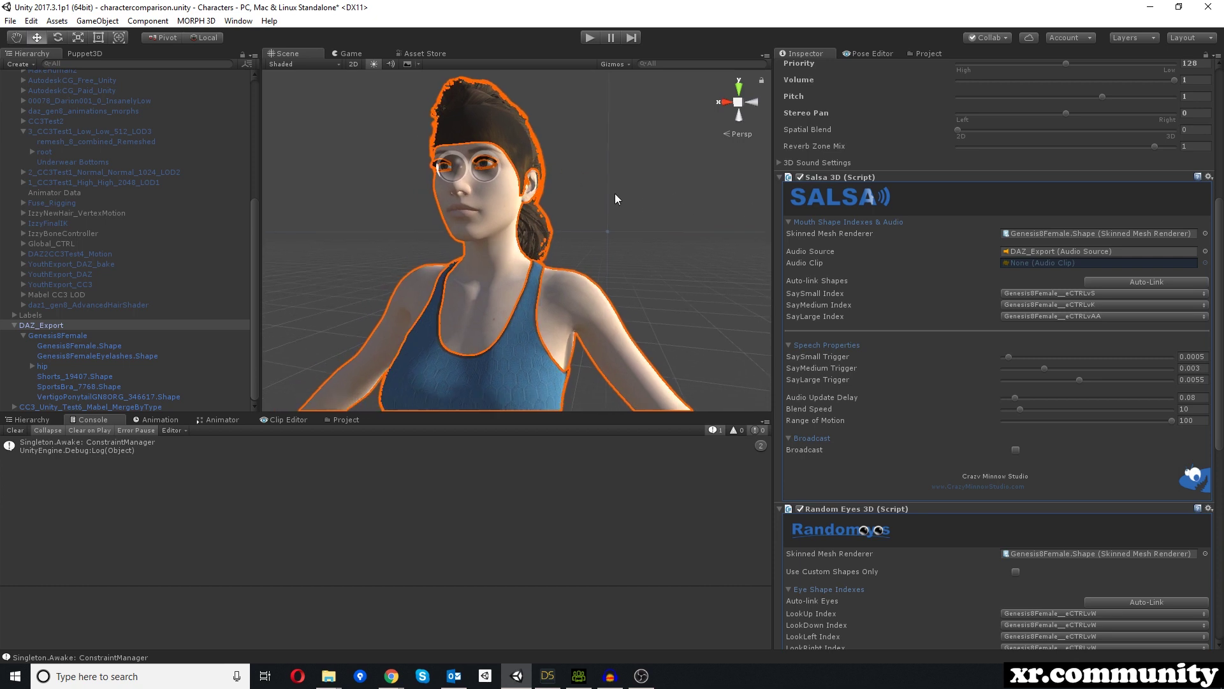
Remove the Salsa 3D, Random Eyes 3D and Audio Source components from DAZ_Export.
right_click(840, 176)
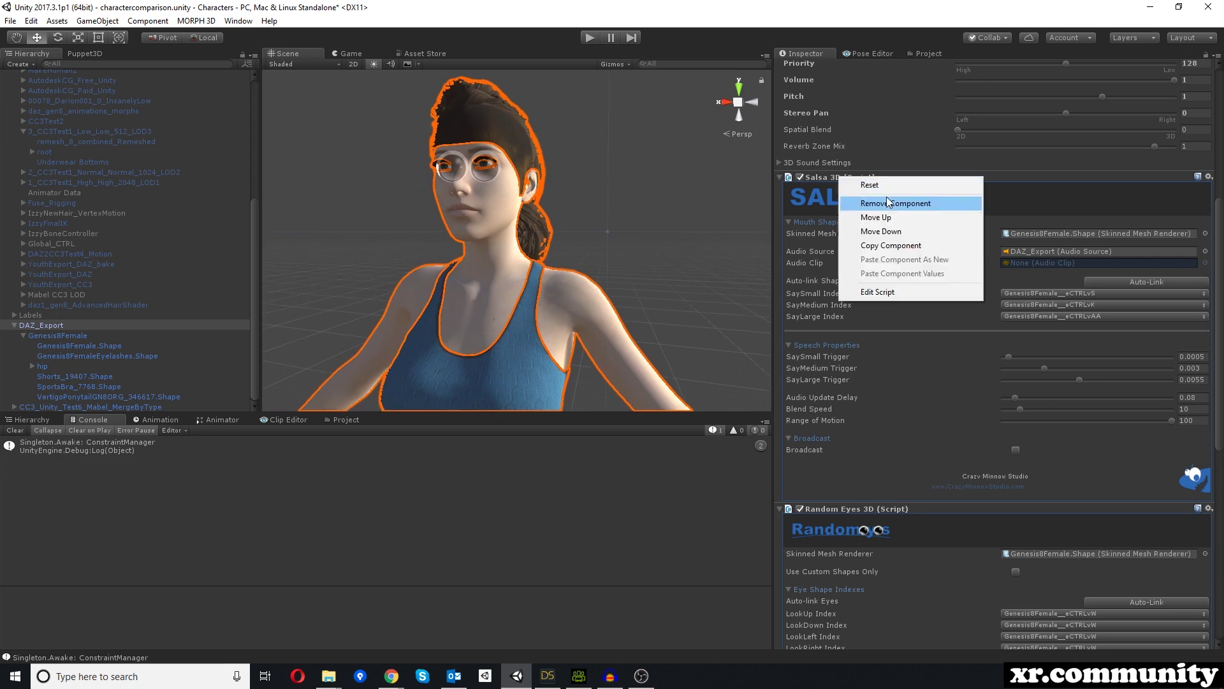
click(893, 206)
right_click(850, 179)
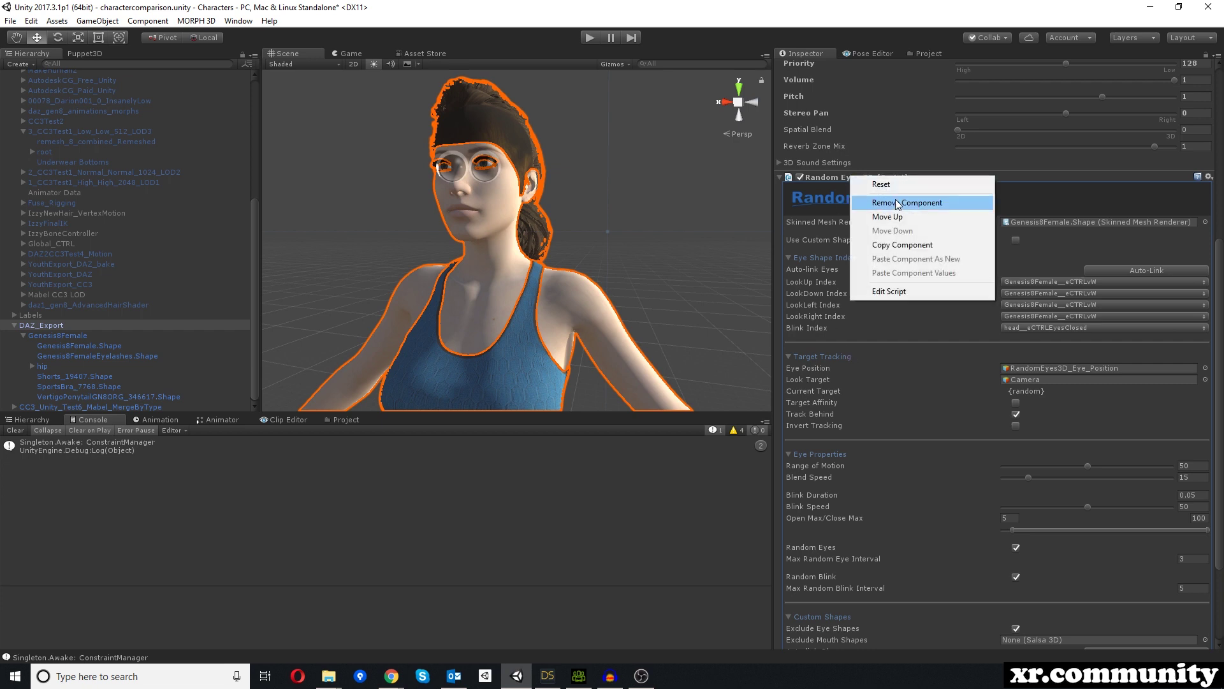
click(894, 201)
right_click(833, 263)
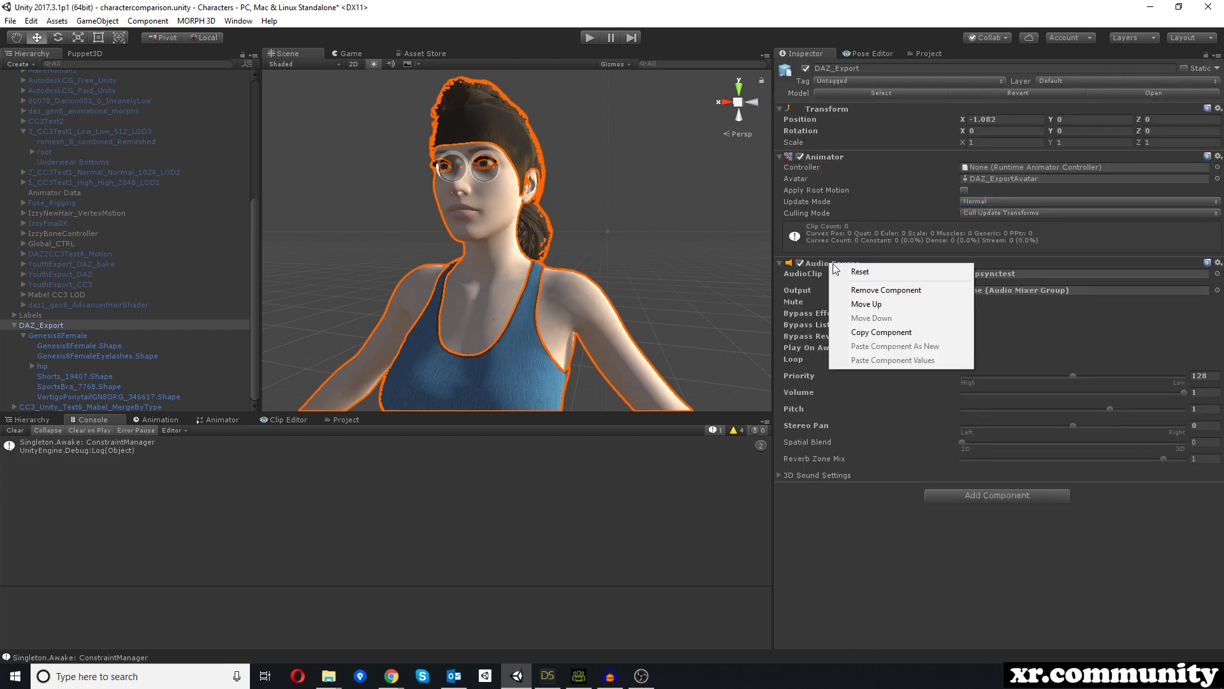
click(877, 289)
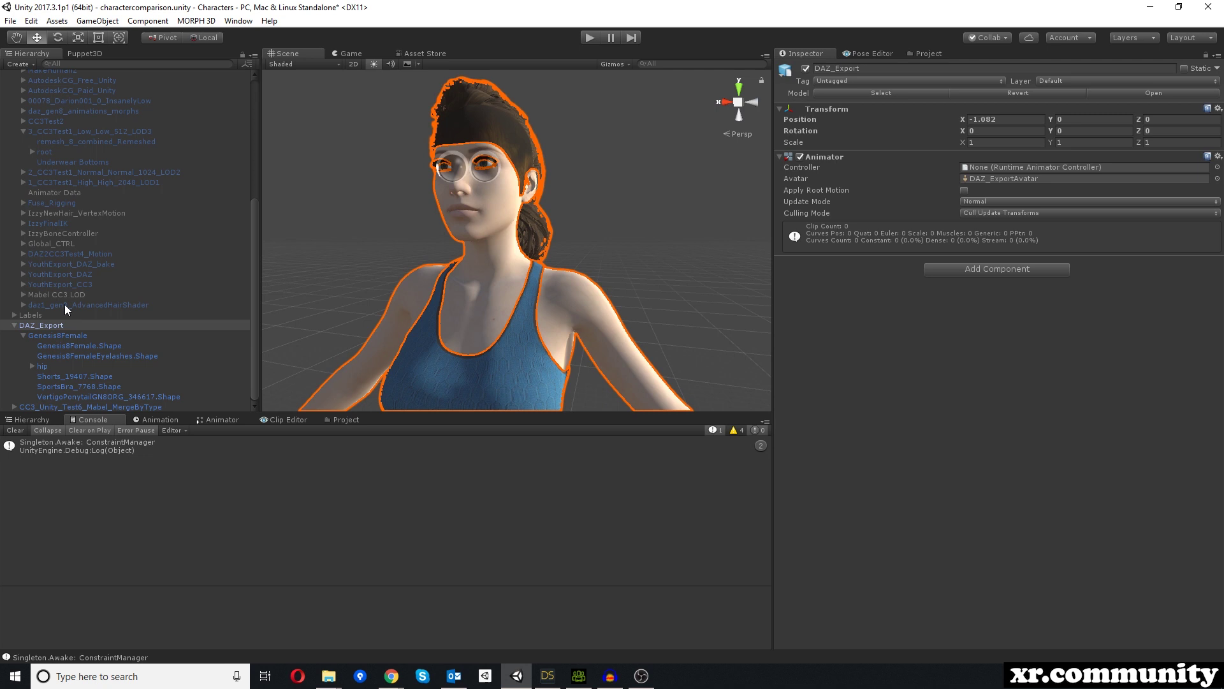
click(13, 325)
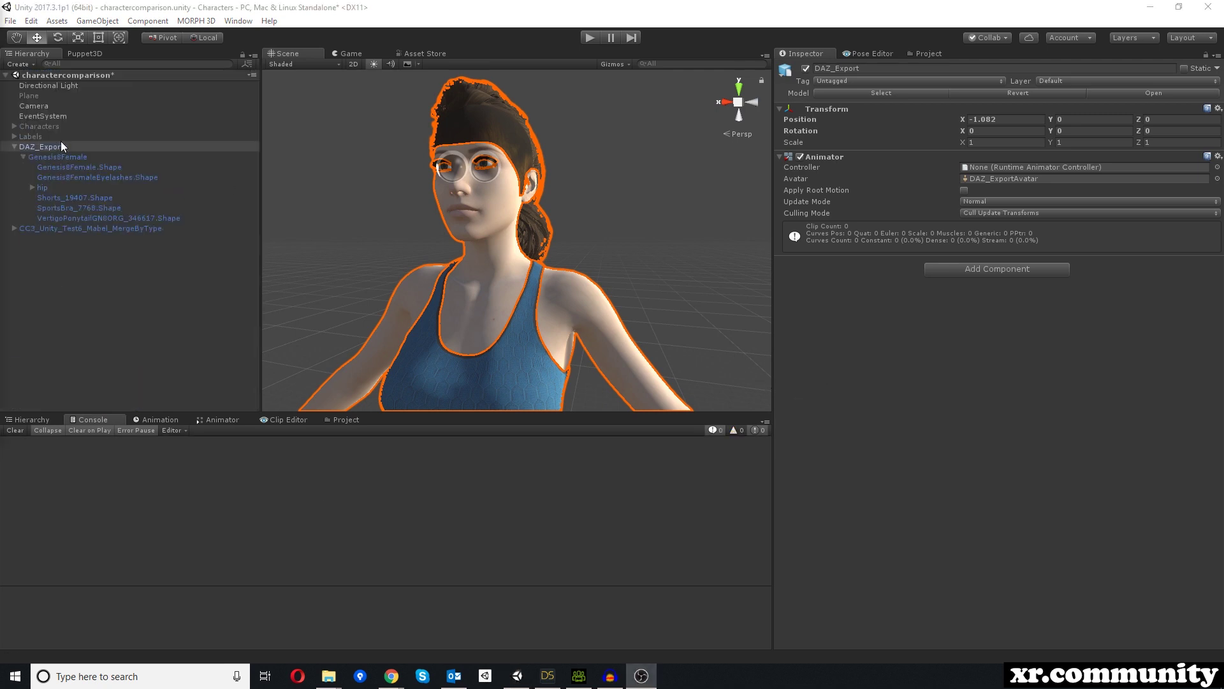
Add a LipSync Pro component to DAZ_Export and choose the Blendshape Blend System for it.
click(986, 271)
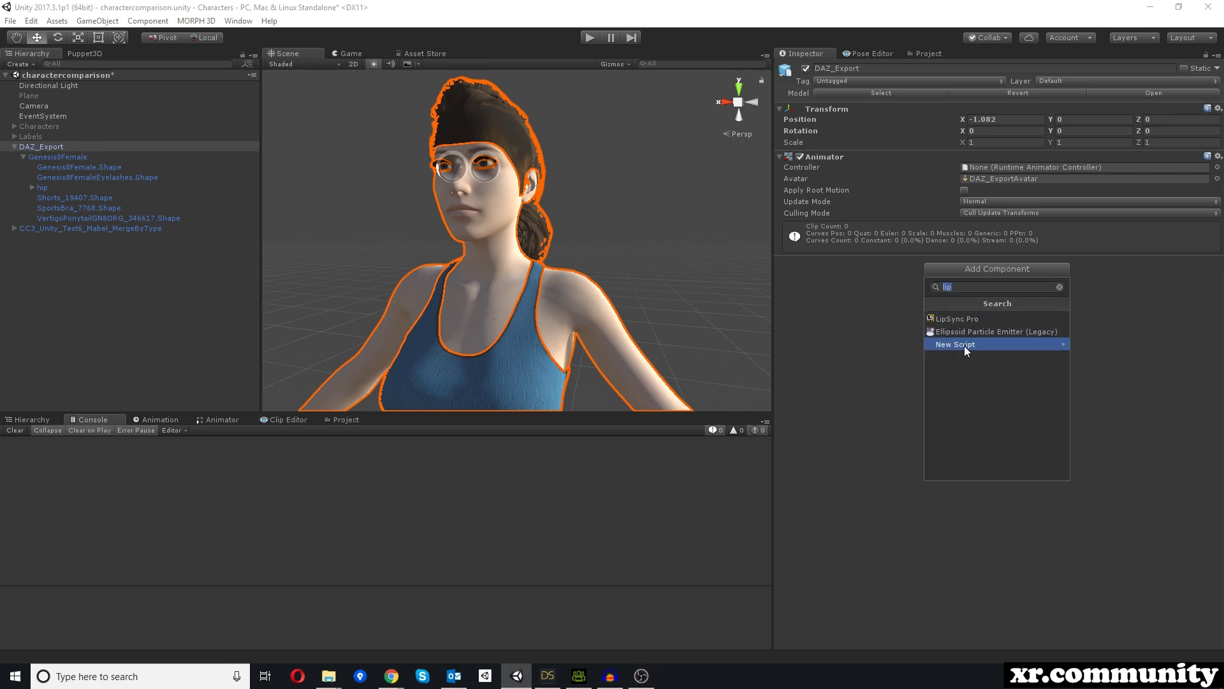
click(963, 319)
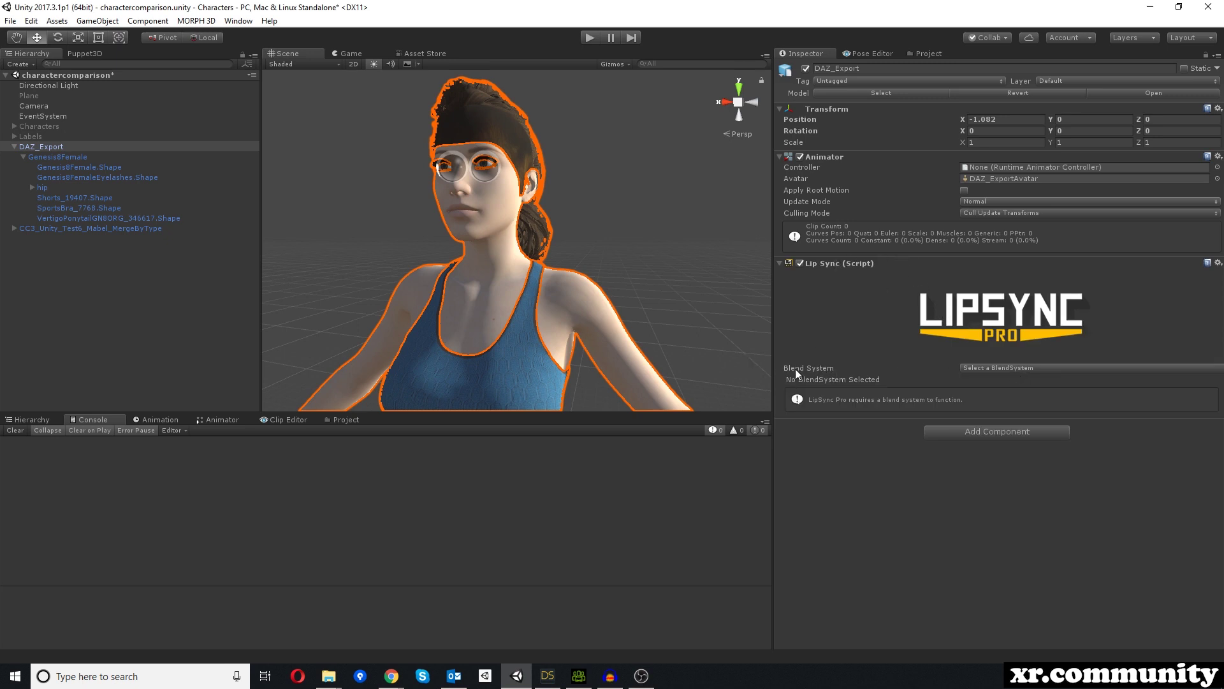
click(1006, 369)
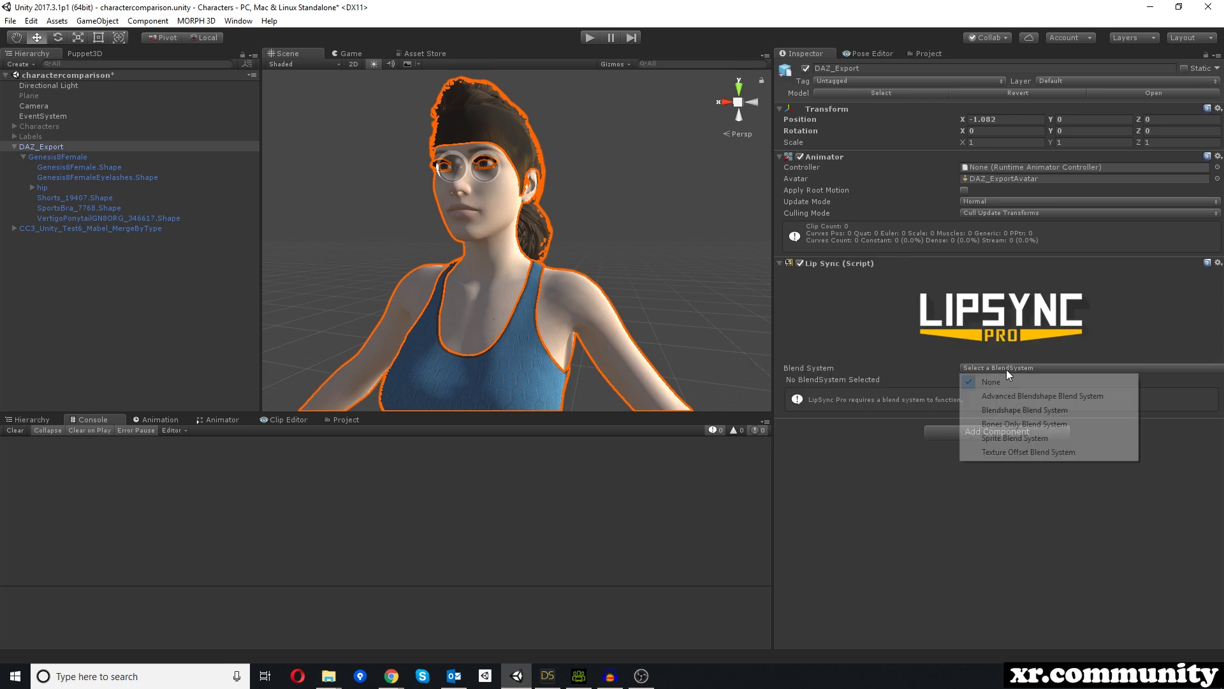
click(999, 411)
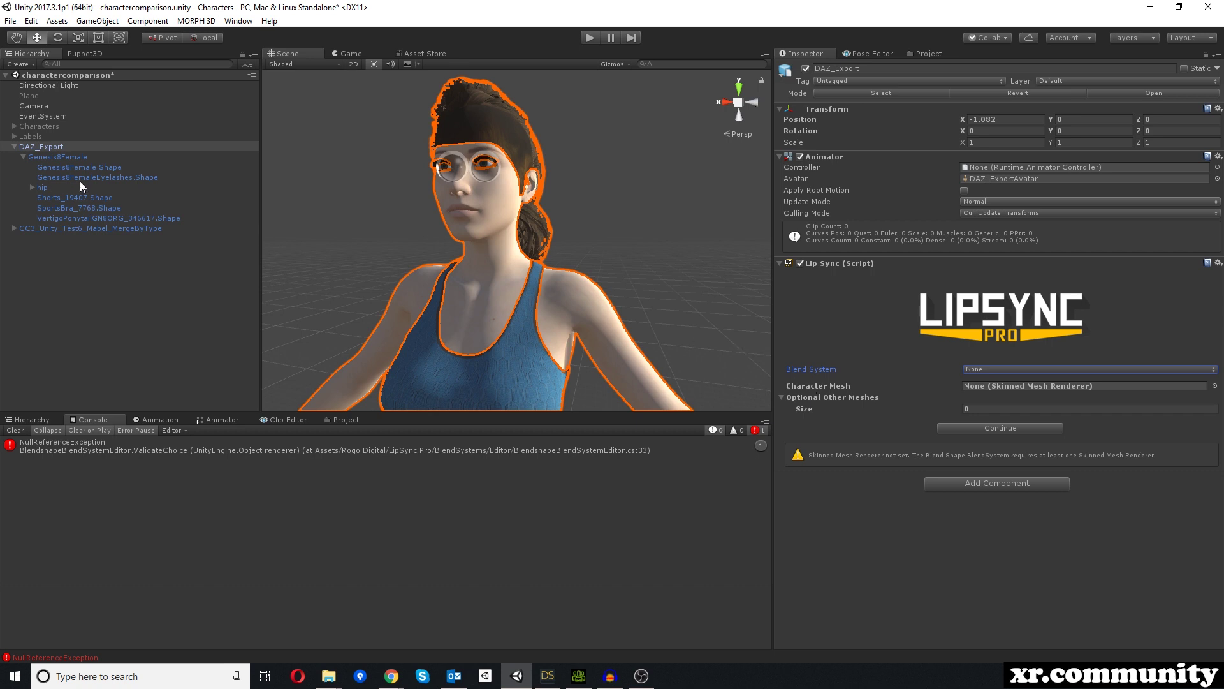
Assign Genesis8Female.Shape as LipSync Pro's Character Mesh and continue to the full phoneme settings.
drag(63, 166, 989, 387)
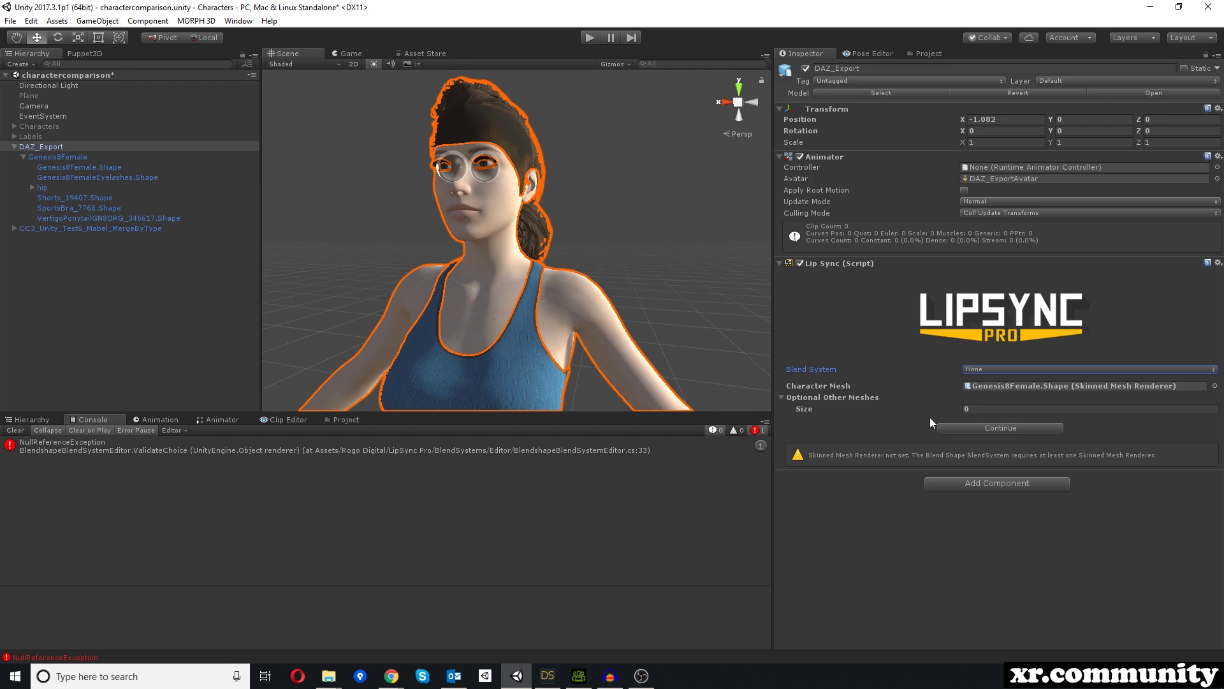
click(985, 427)
scroll(982, 429, down, 3)
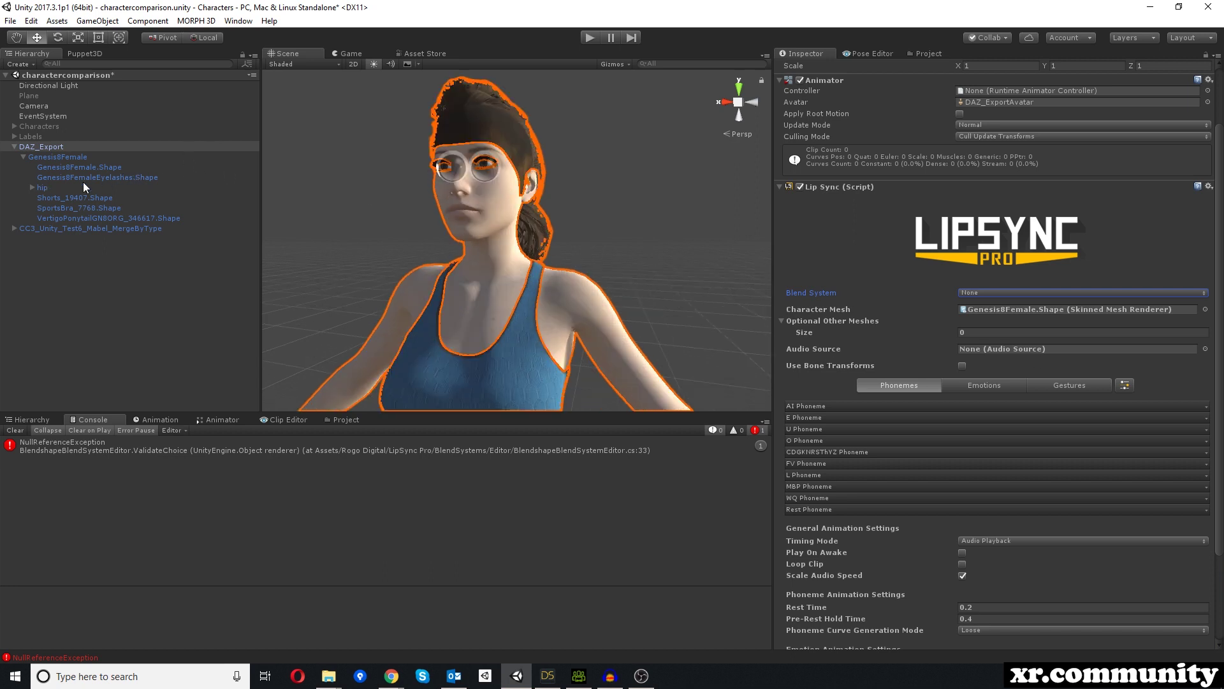
Expand DAZ_Export's hip bone hierarchy and create an Audio Source object as a child of the tongue04 bone.
alt+click(32, 187)
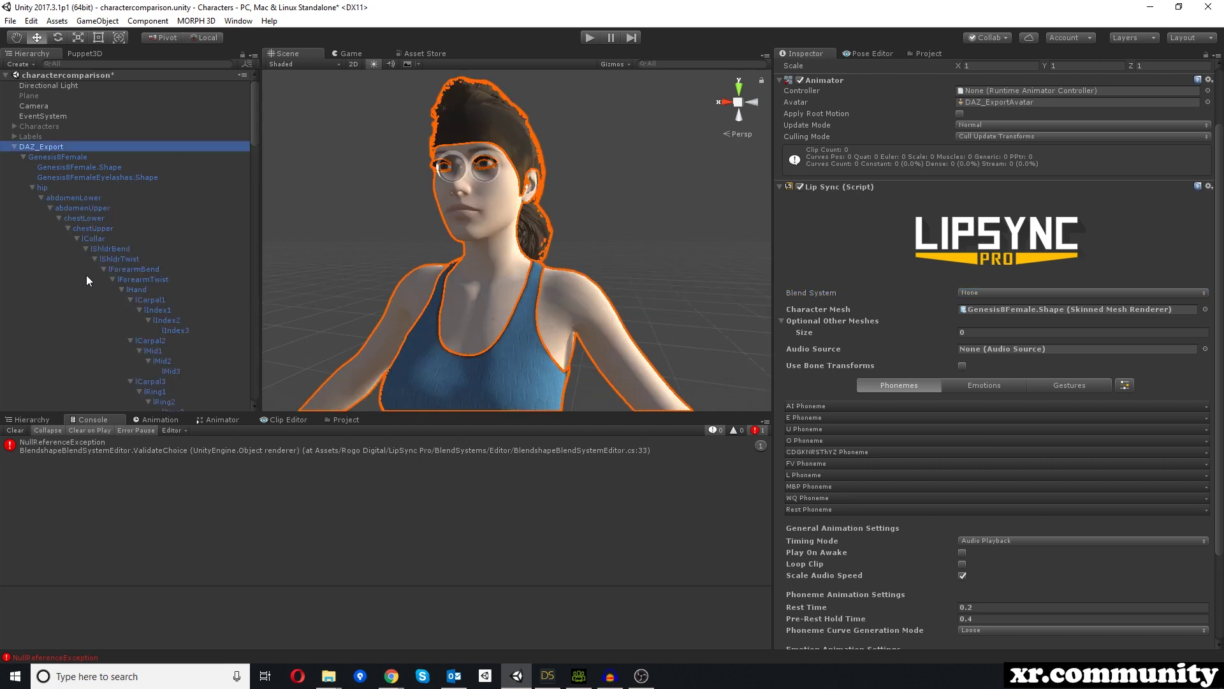
scroll(85, 274, down, 3)
scroll(141, 262, down, 6)
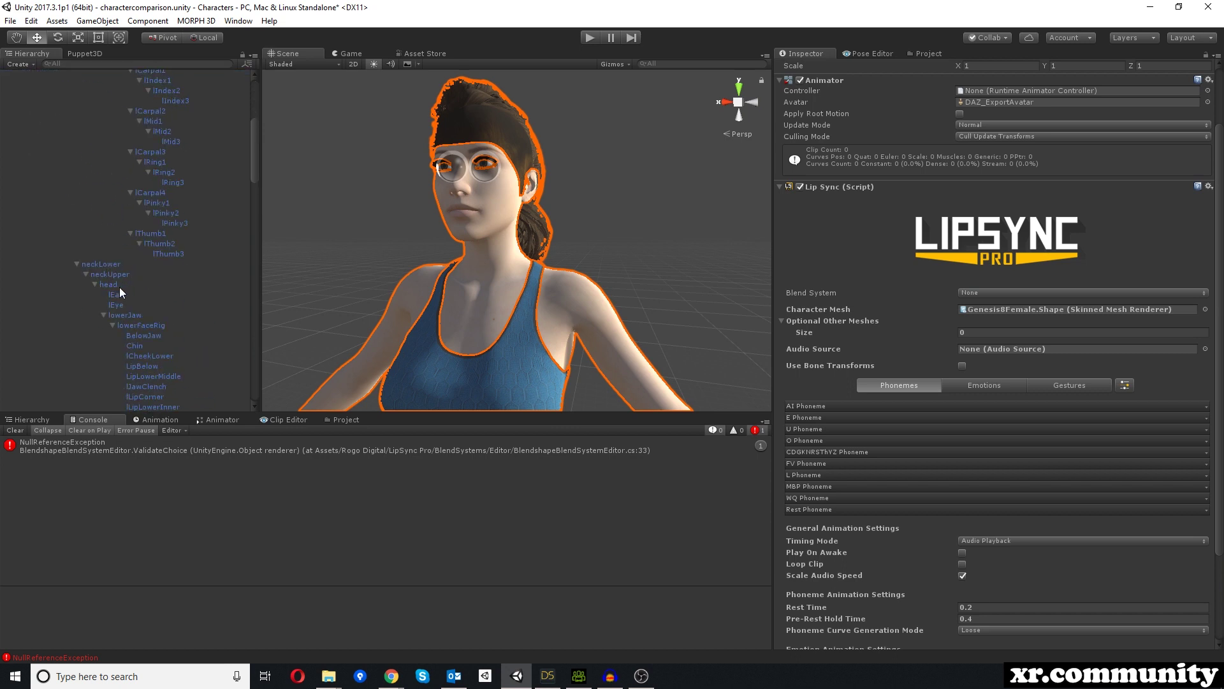
scroll(158, 294, down, 7)
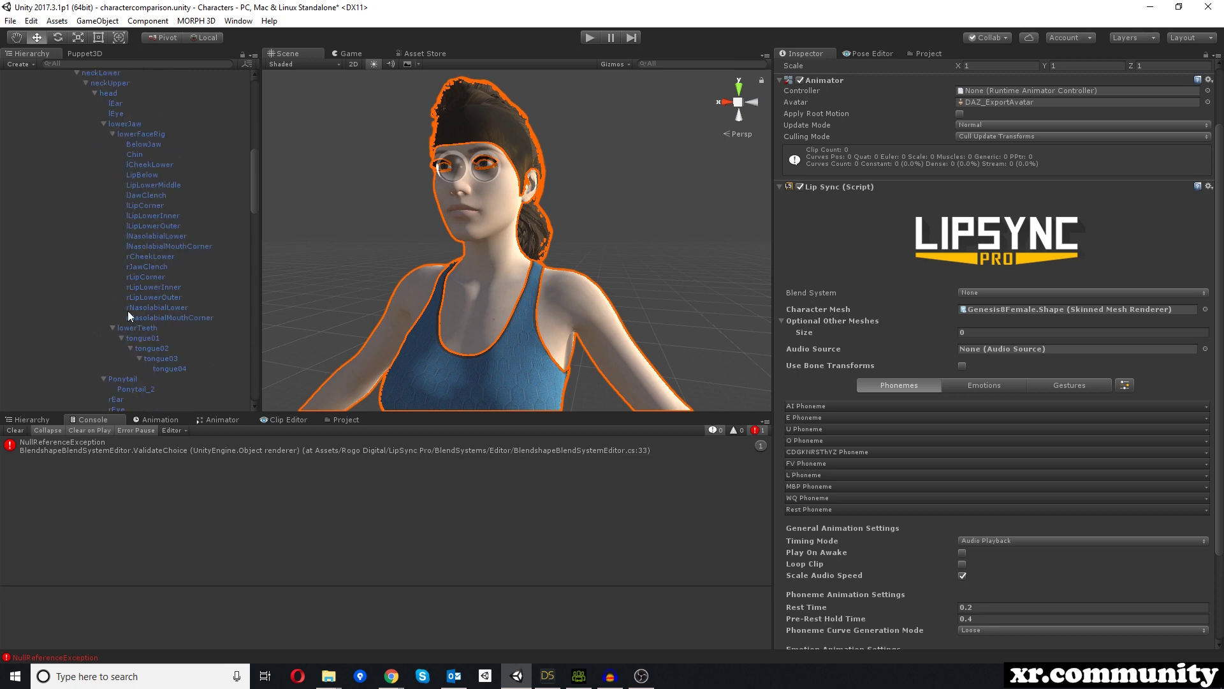
click(143, 328)
click(173, 369)
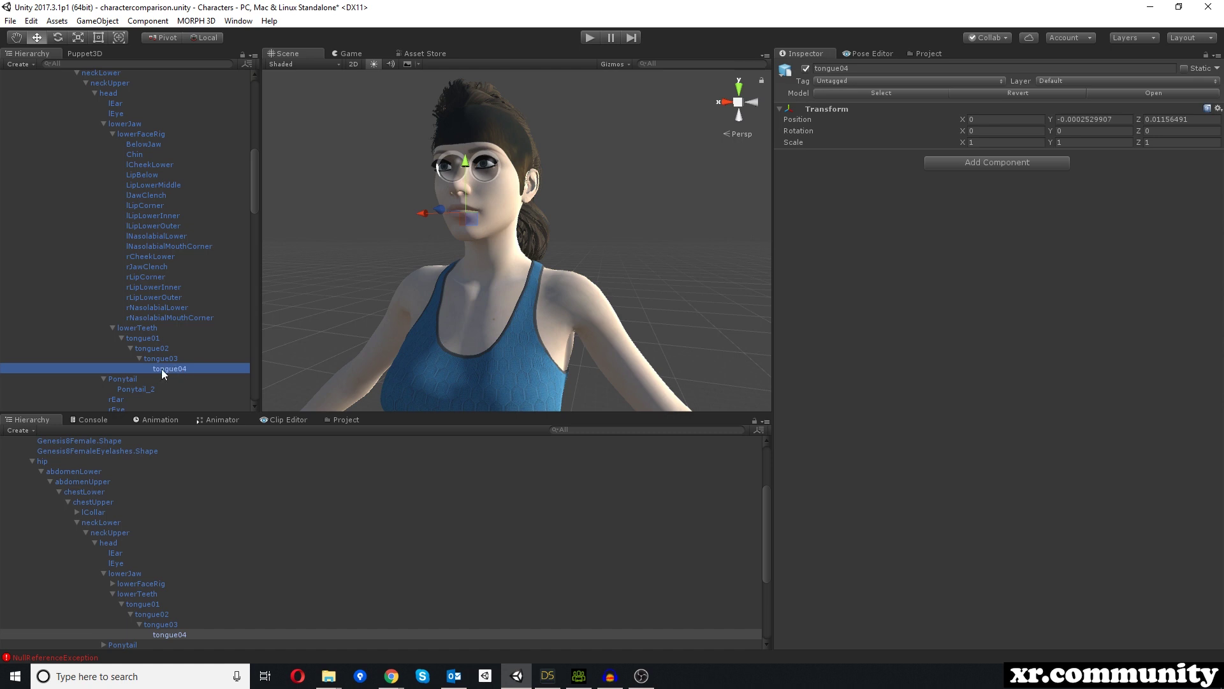
right_click(165, 369)
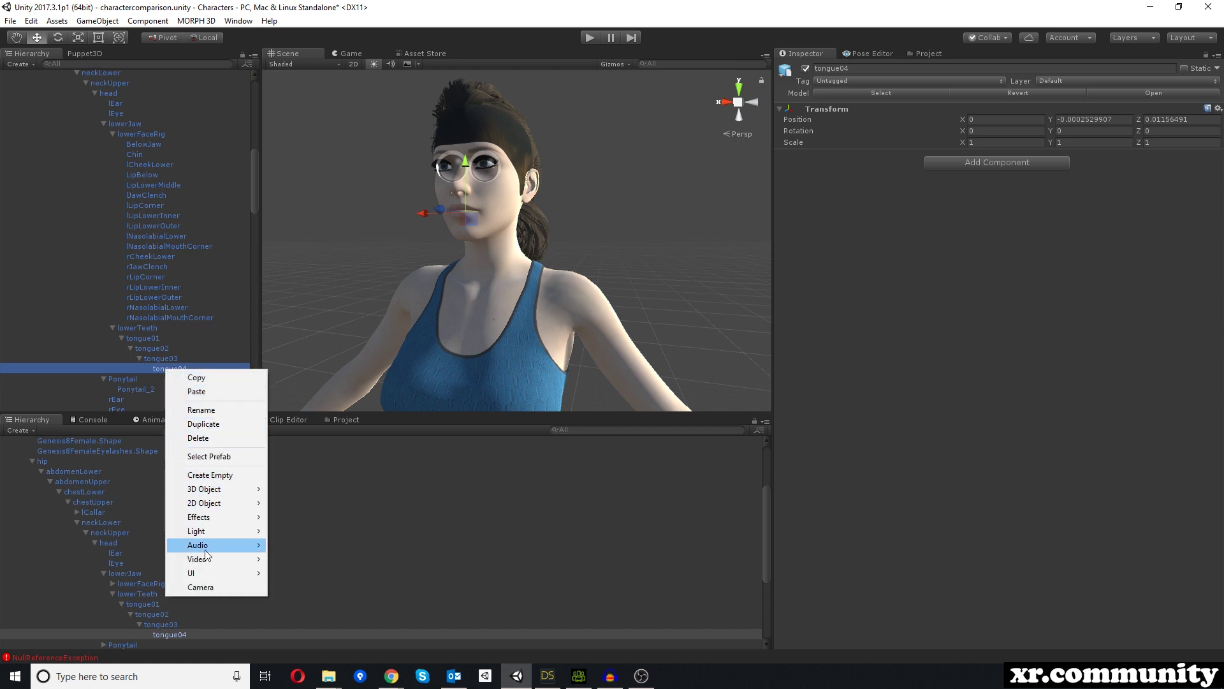
click(290, 547)
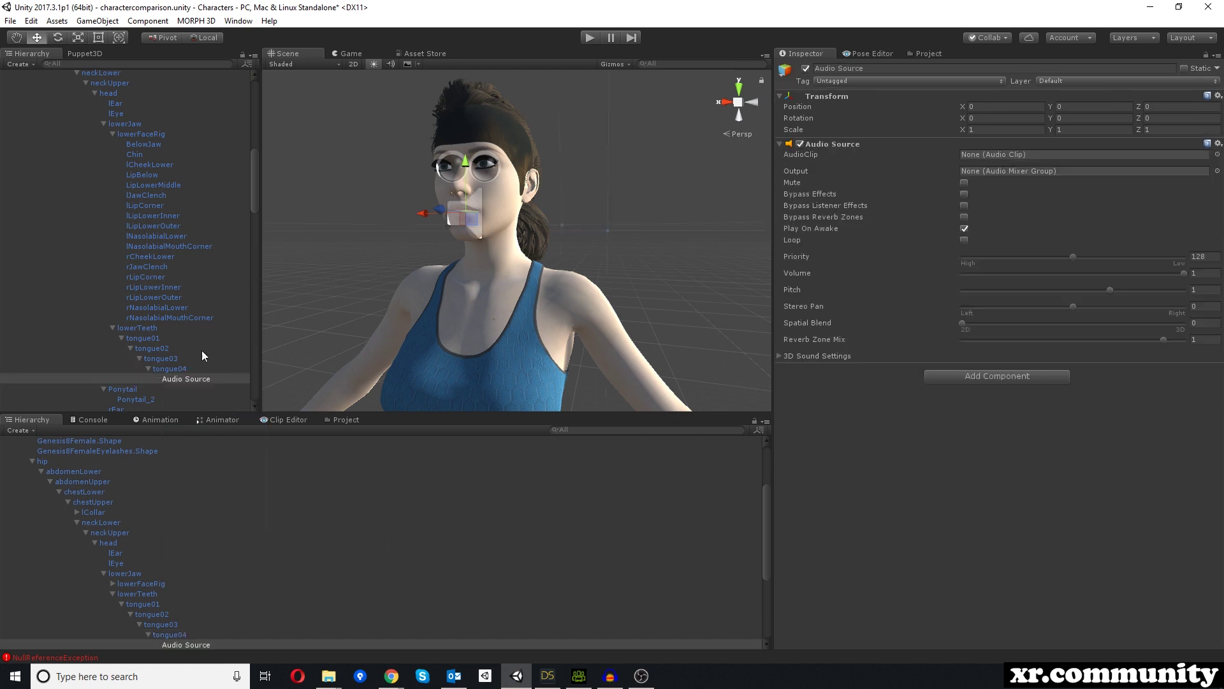
alt+drag(467, 219, 470, 228)
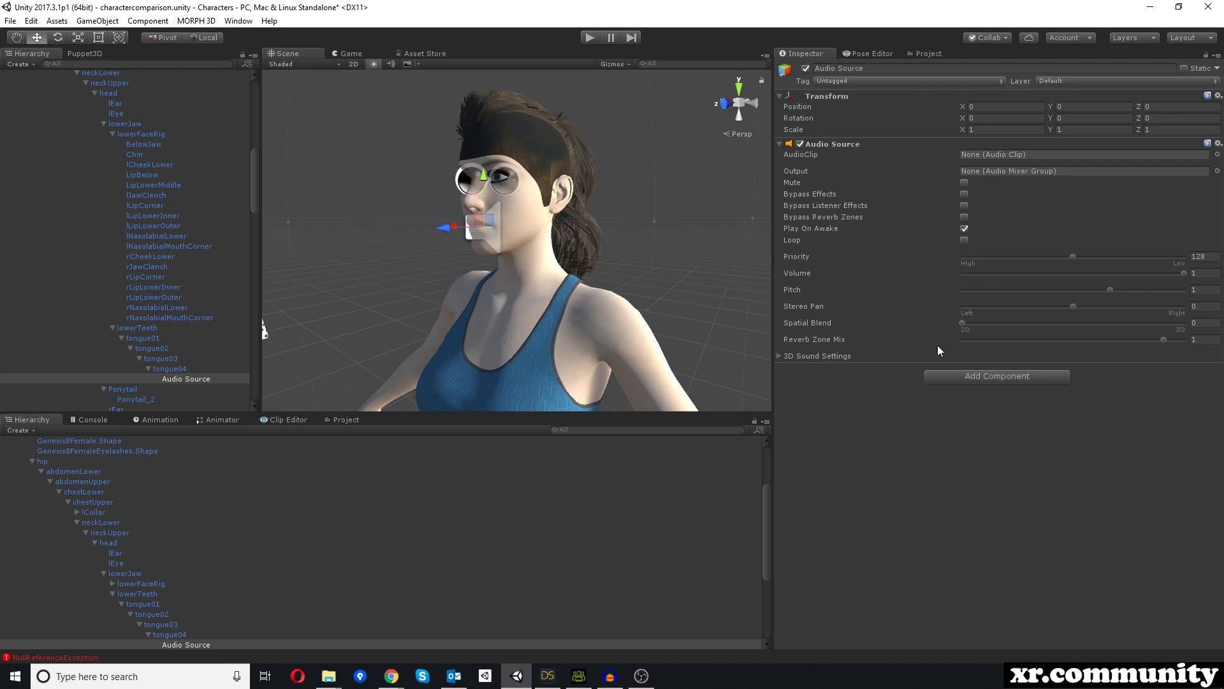
Set the new Audio Source's Spatial Blend to 1 and assign the lipsynctest audio clip to it.
drag(963, 324, 1121, 324)
click(1217, 155)
click(380, 264)
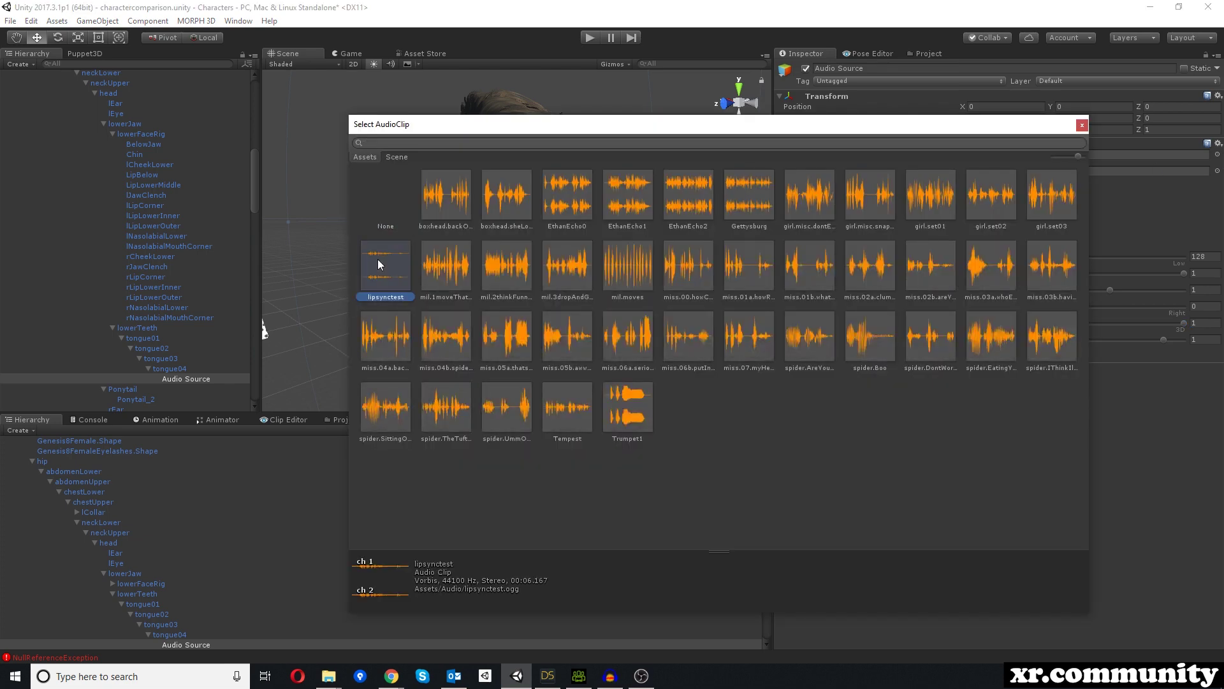
double_click(385, 259)
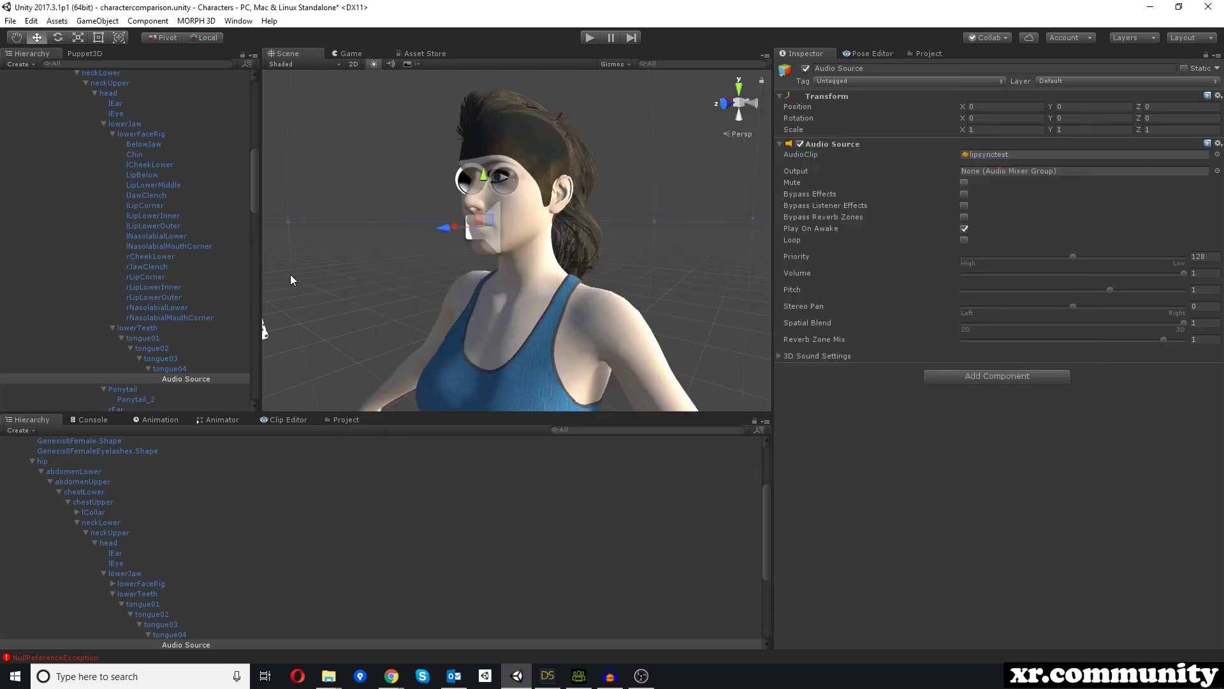
Assign the Audio Source object under tongue04 as the Audio Source of DAZ_Export's LipSync Pro component.
scroll(192, 233, up, 15)
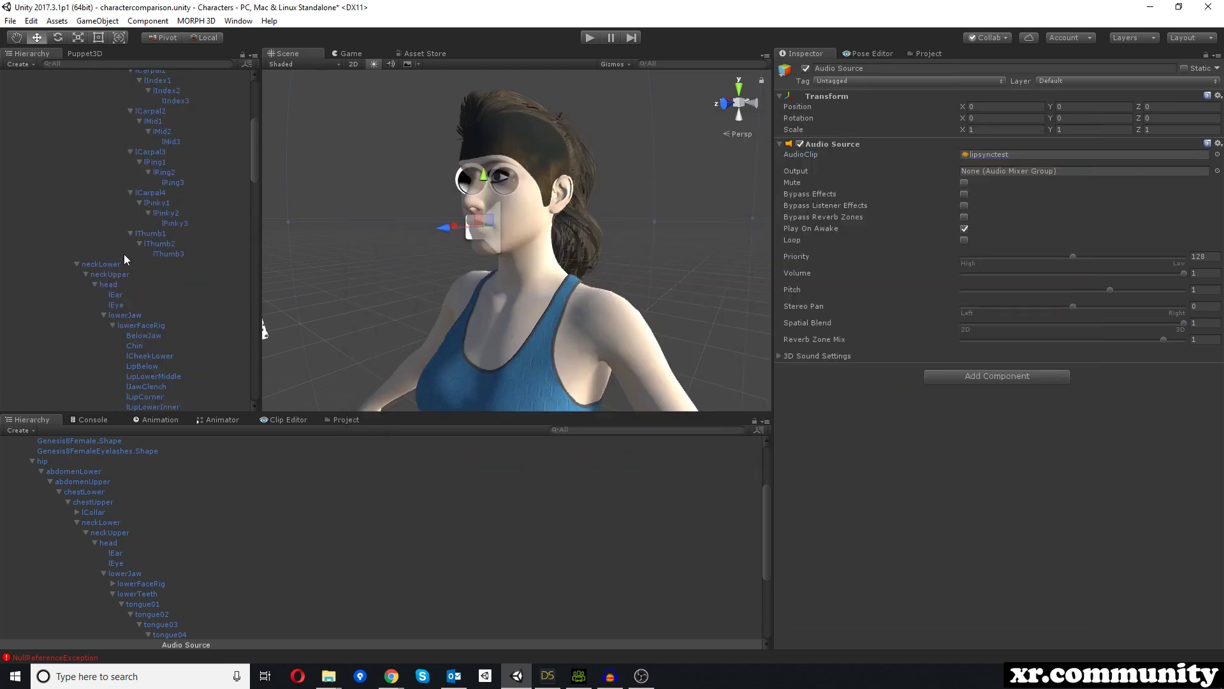
click(39, 147)
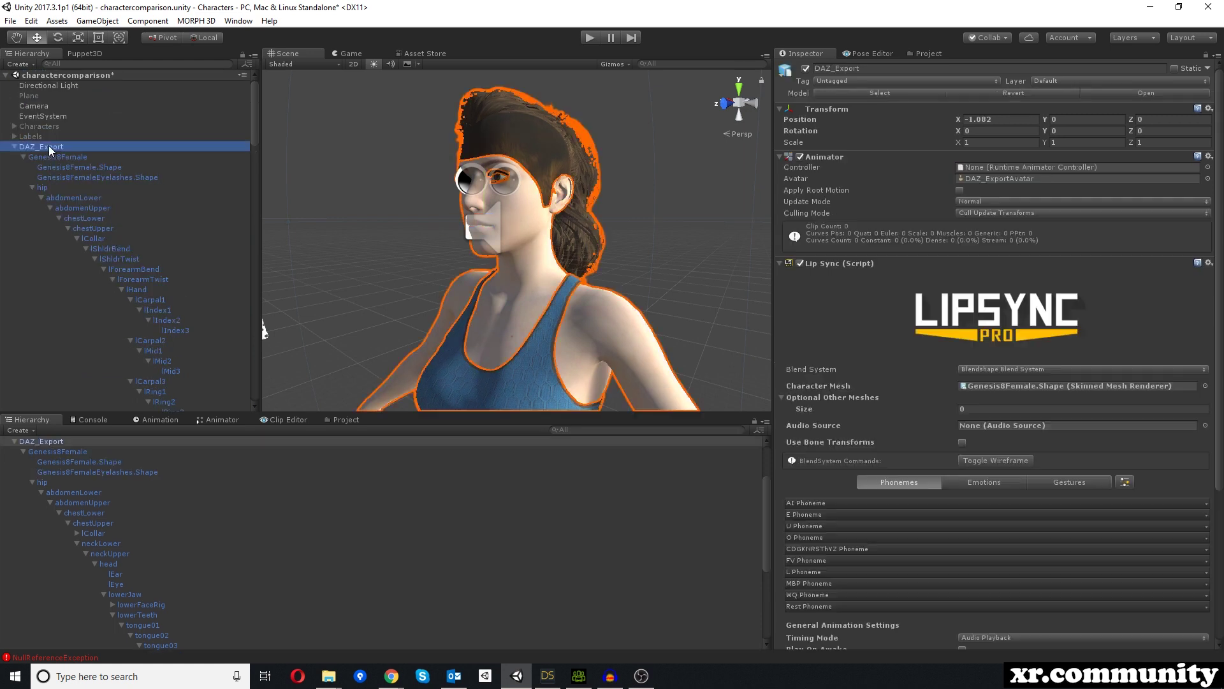
scroll(150, 272, down, 20)
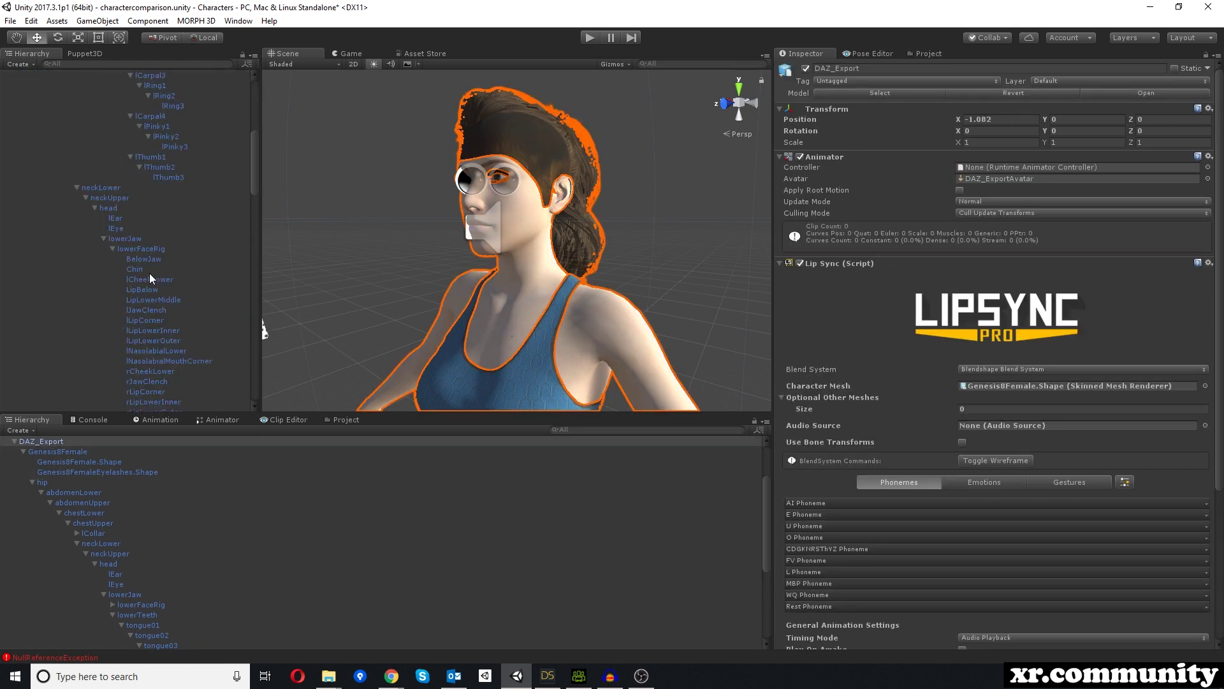
drag(191, 226, 989, 423)
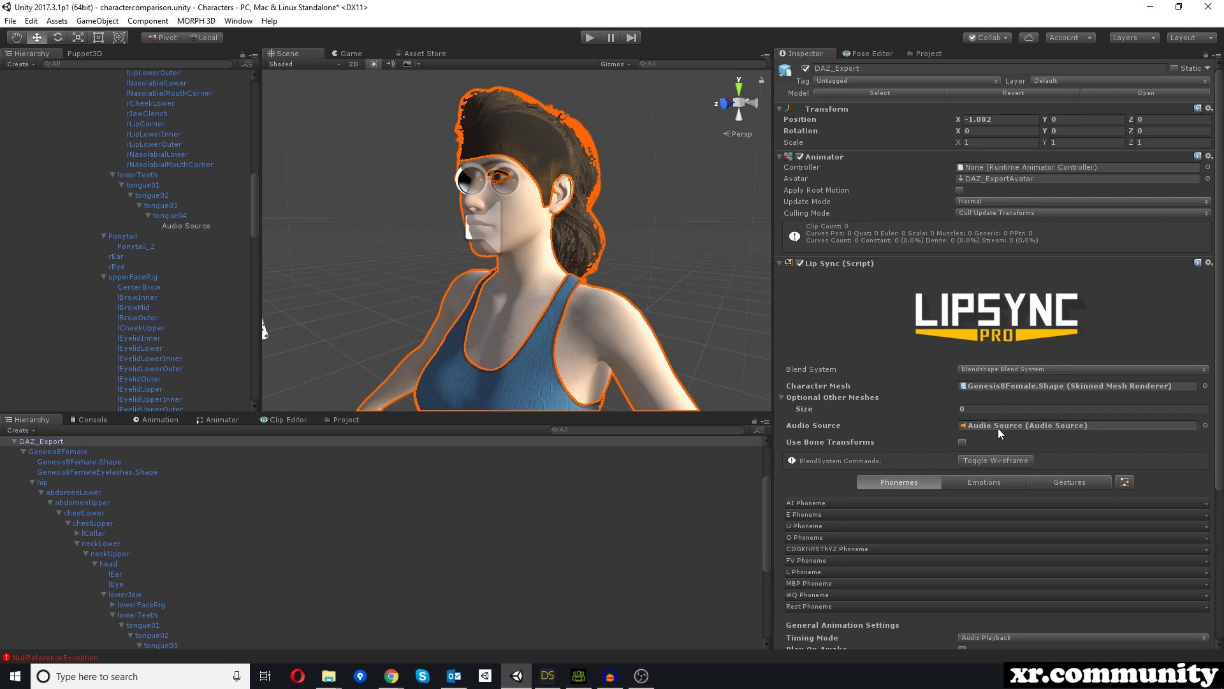
Review the LipSync Pro phoneme settings and the presets available for them.
scroll(997, 428, down, 3)
scroll(997, 428, down, 1)
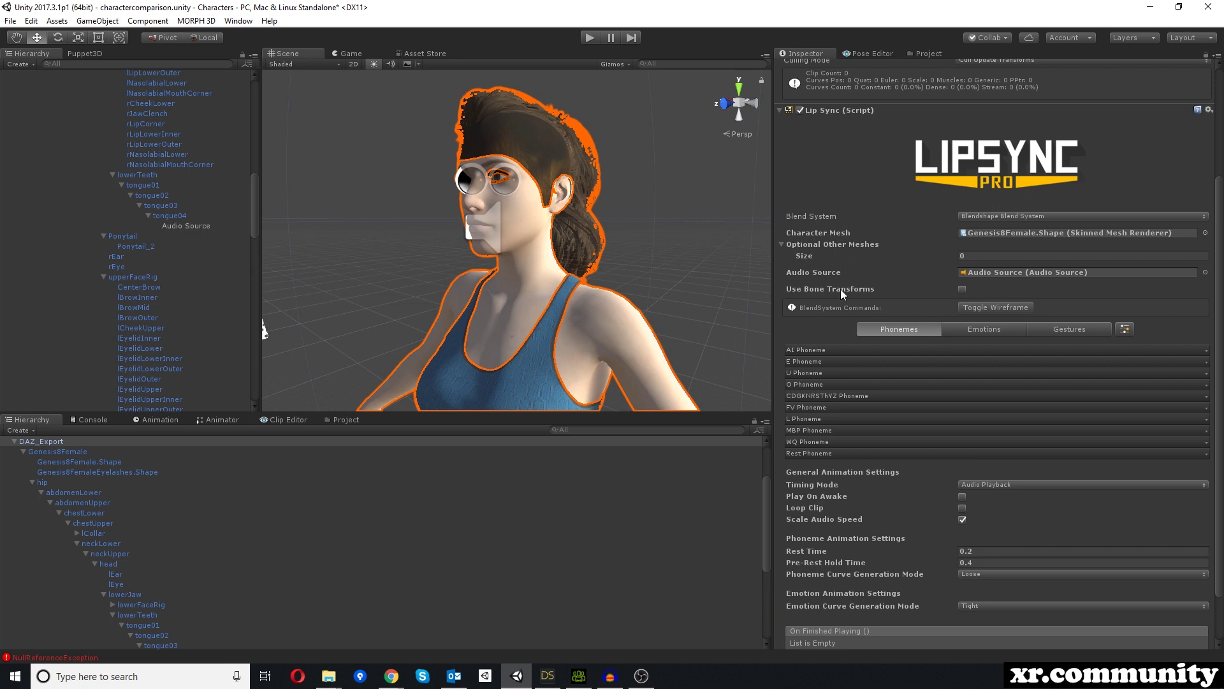
right_drag(561, 287, 534, 250)
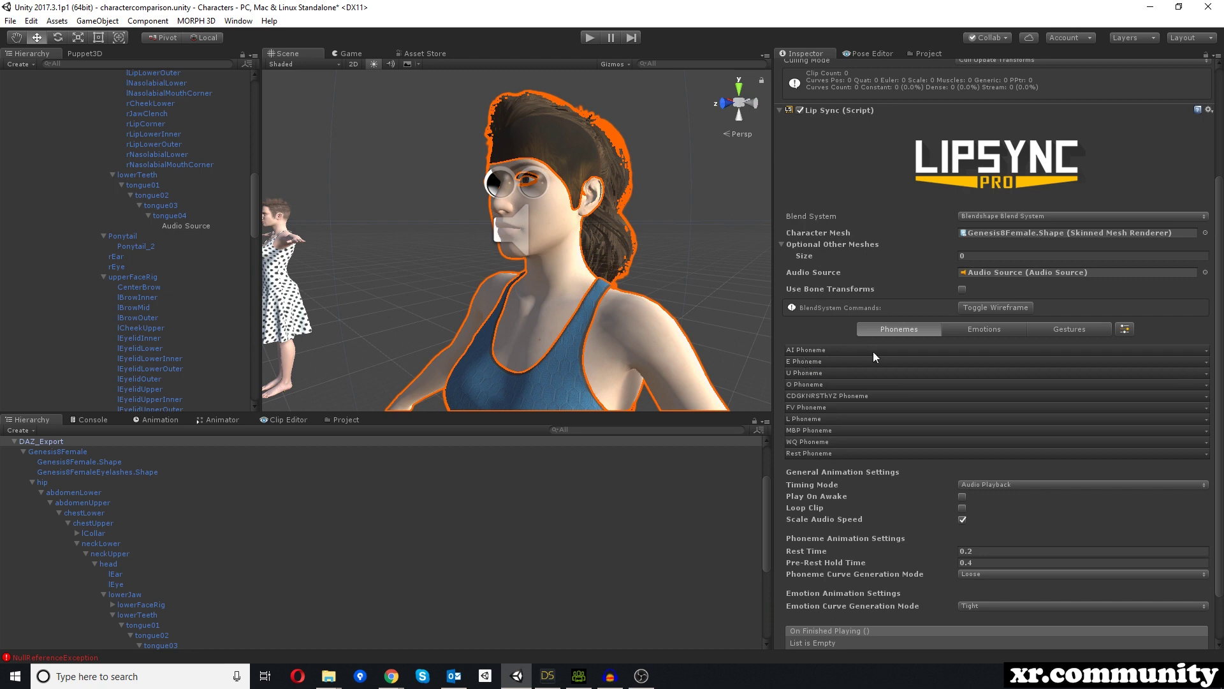
click(1126, 329)
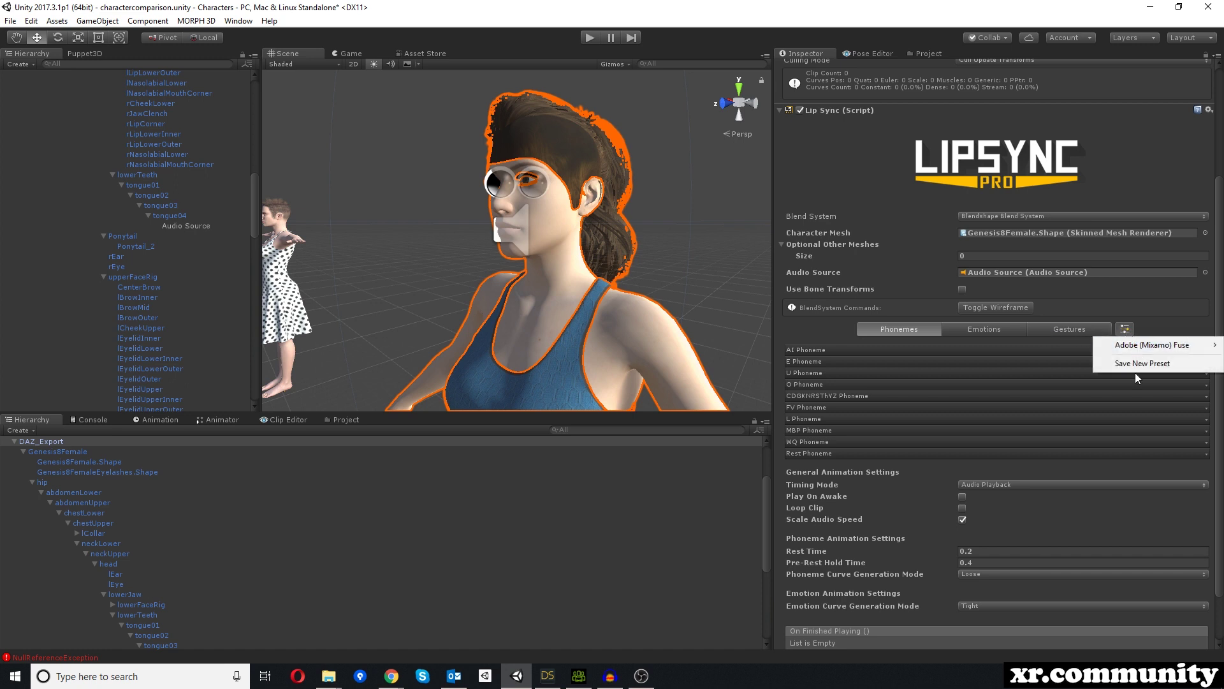
mouse_move(1144, 350)
Expand the AI phoneme and shrink the scene view's 3D icons to clear the character's face.
click(809, 350)
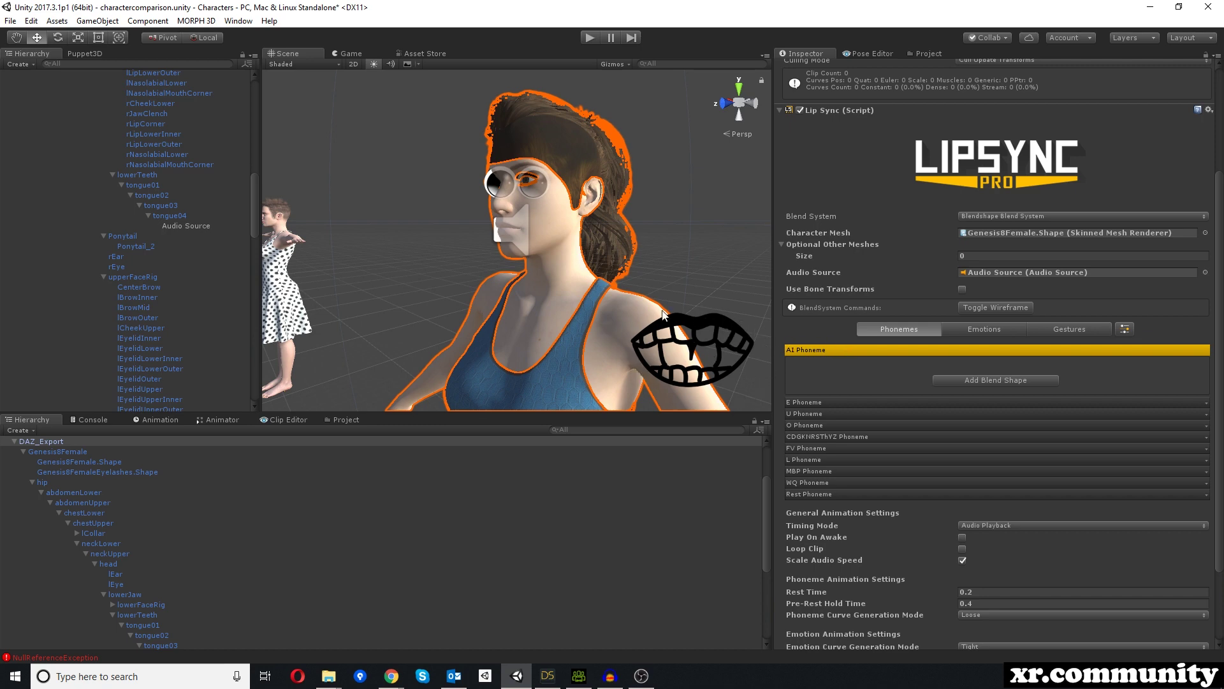
right_drag(545, 201, 644, 153)
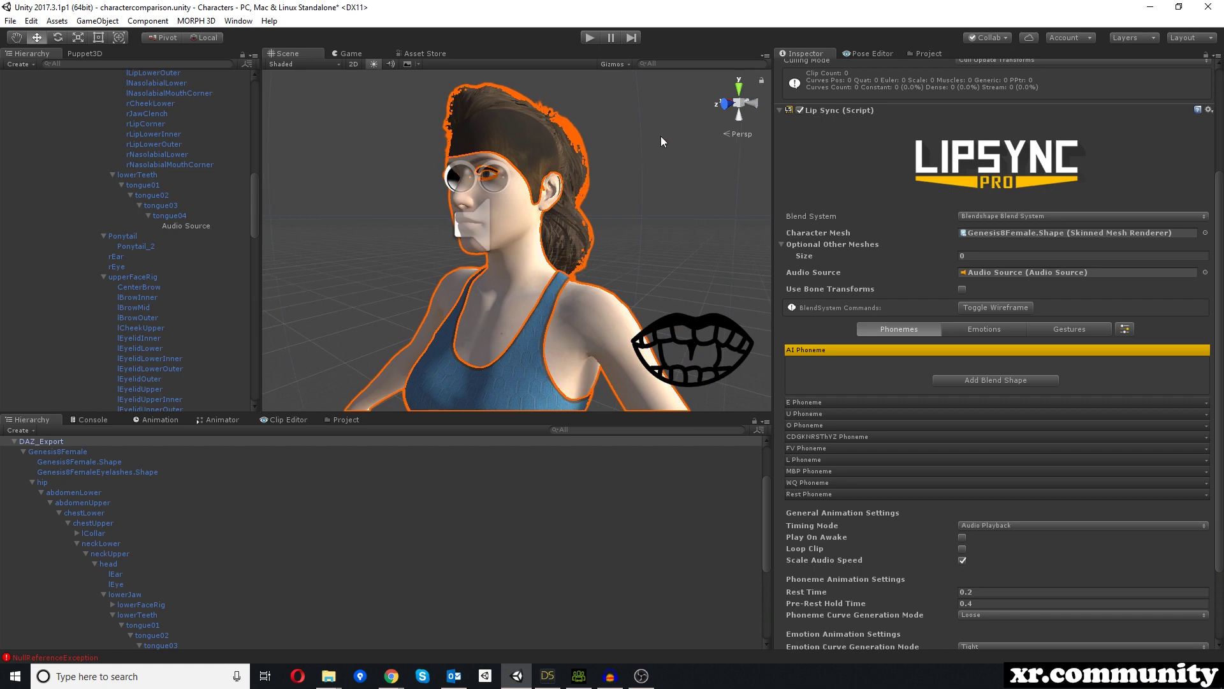
click(619, 63)
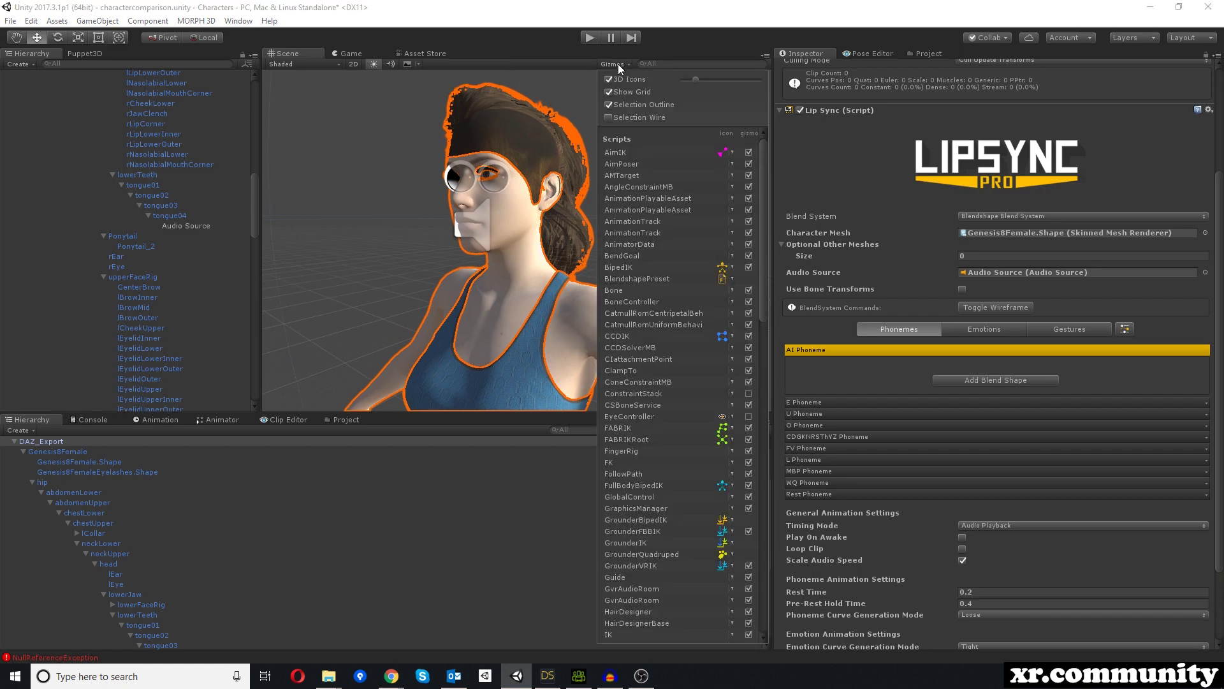
drag(695, 81, 679, 87)
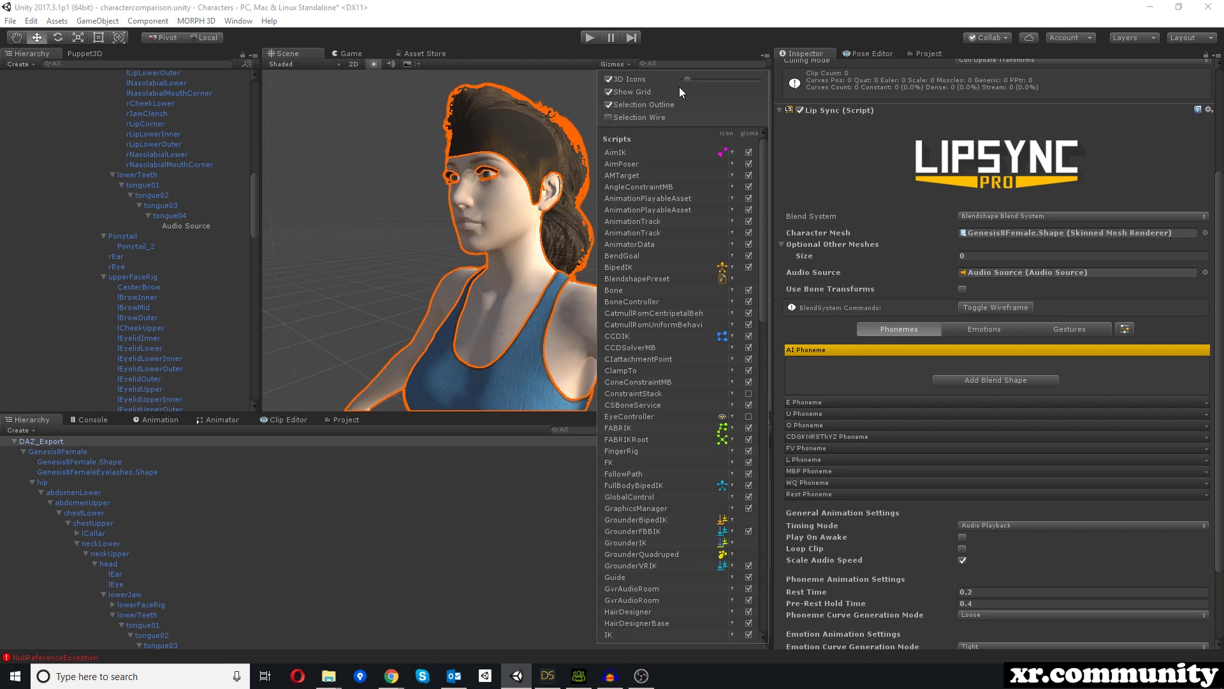
click(465, 205)
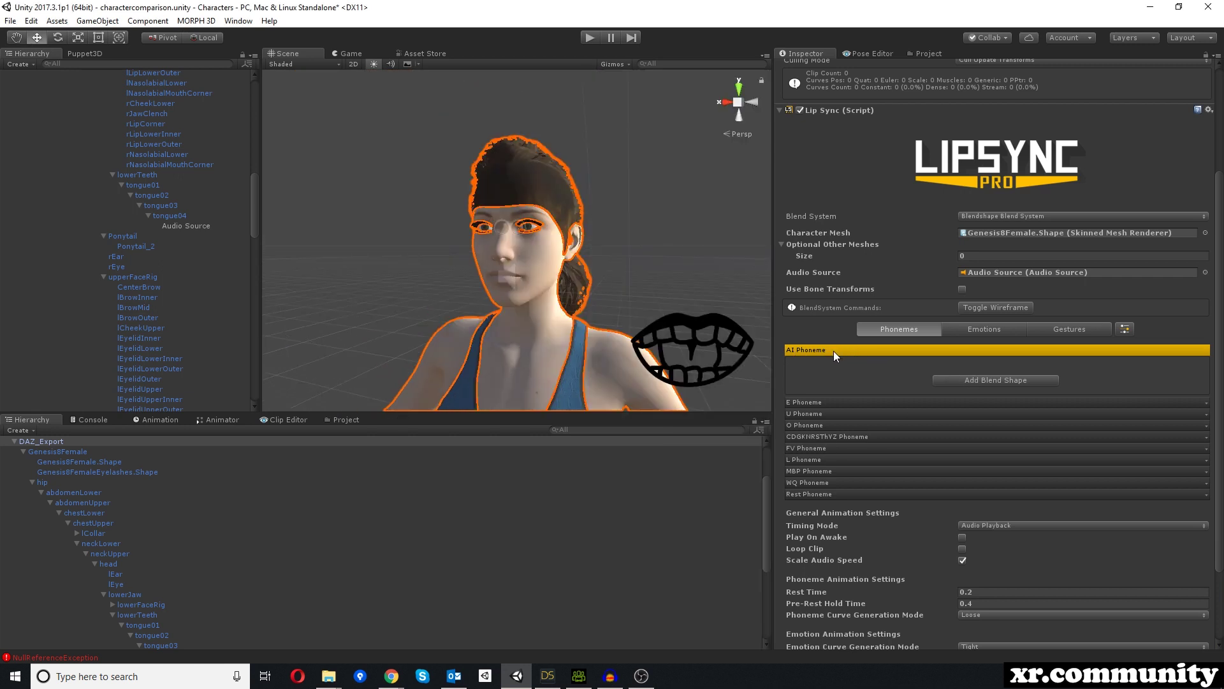
Add the Genesis8Female__eCTRLvIH blend shape to the AI phoneme with a weight of 100.
click(982, 379)
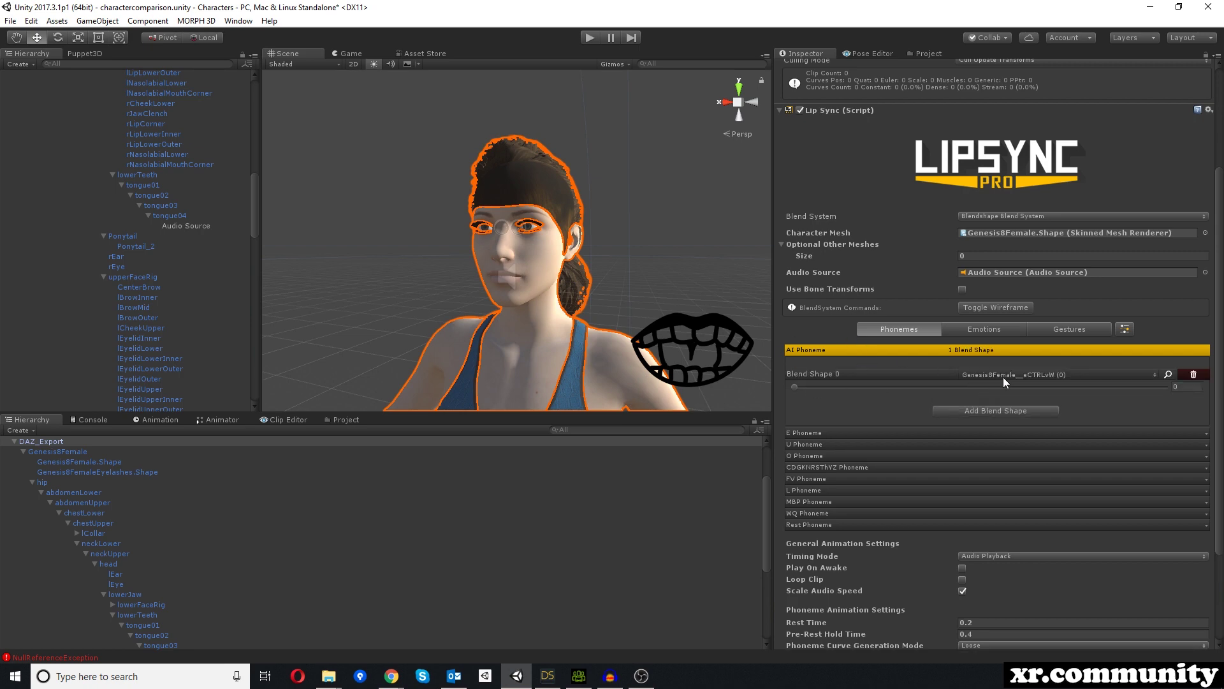
click(1053, 376)
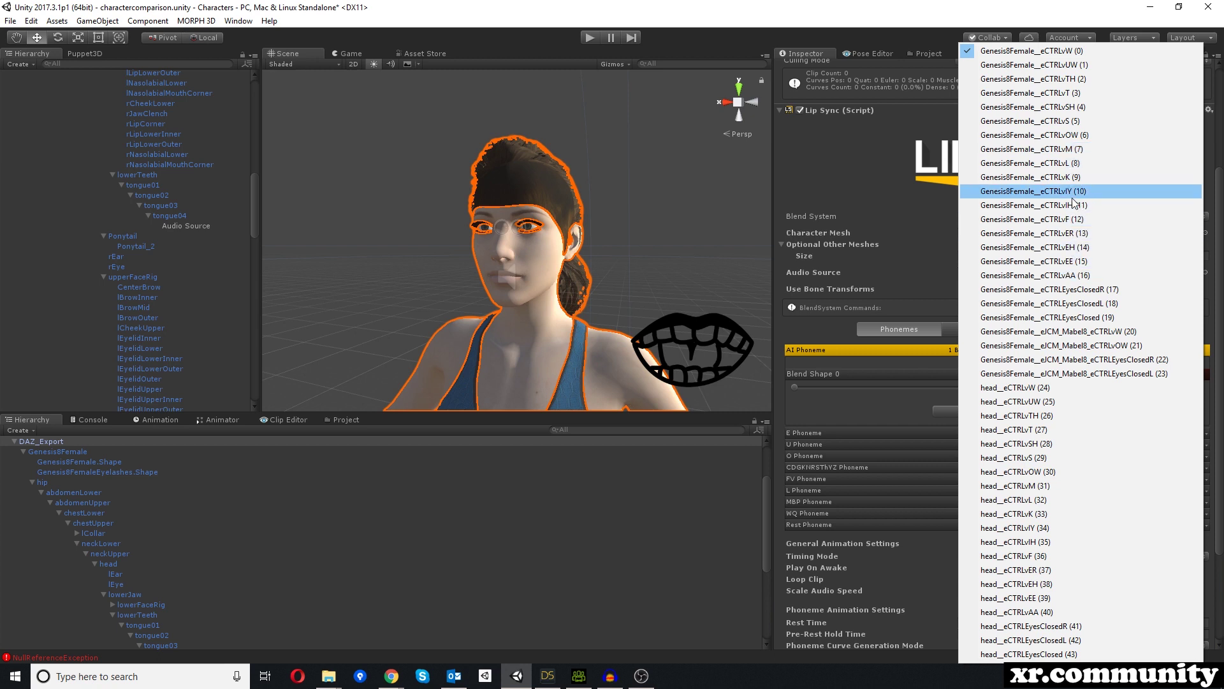
click(1028, 206)
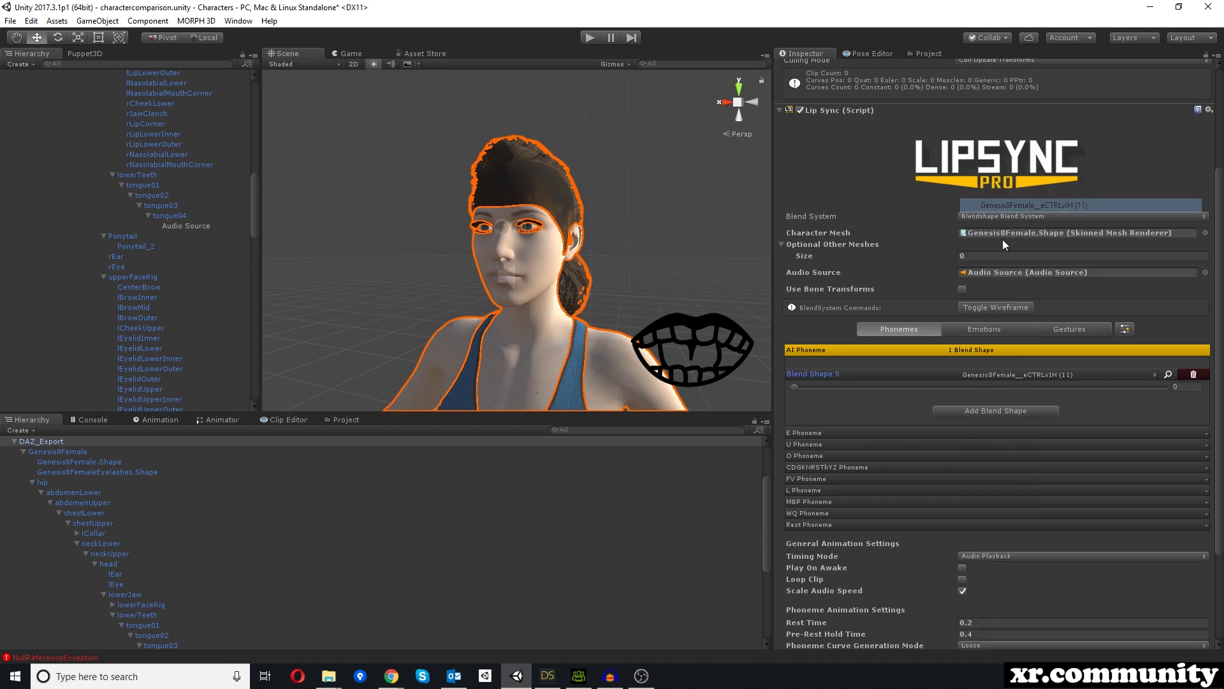
drag(795, 385, 1174, 398)
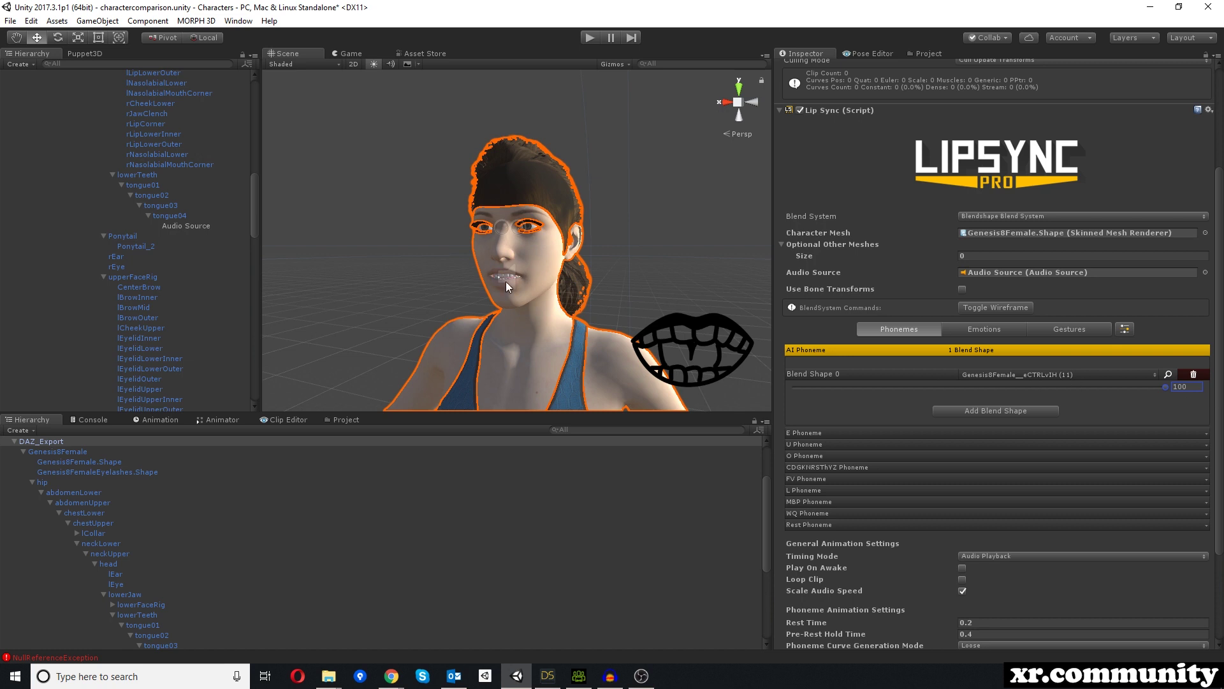
mouse_move(560, 286)
right_down()
mouse_move(497, 291)
mouse_move(549, 273)
right_up()
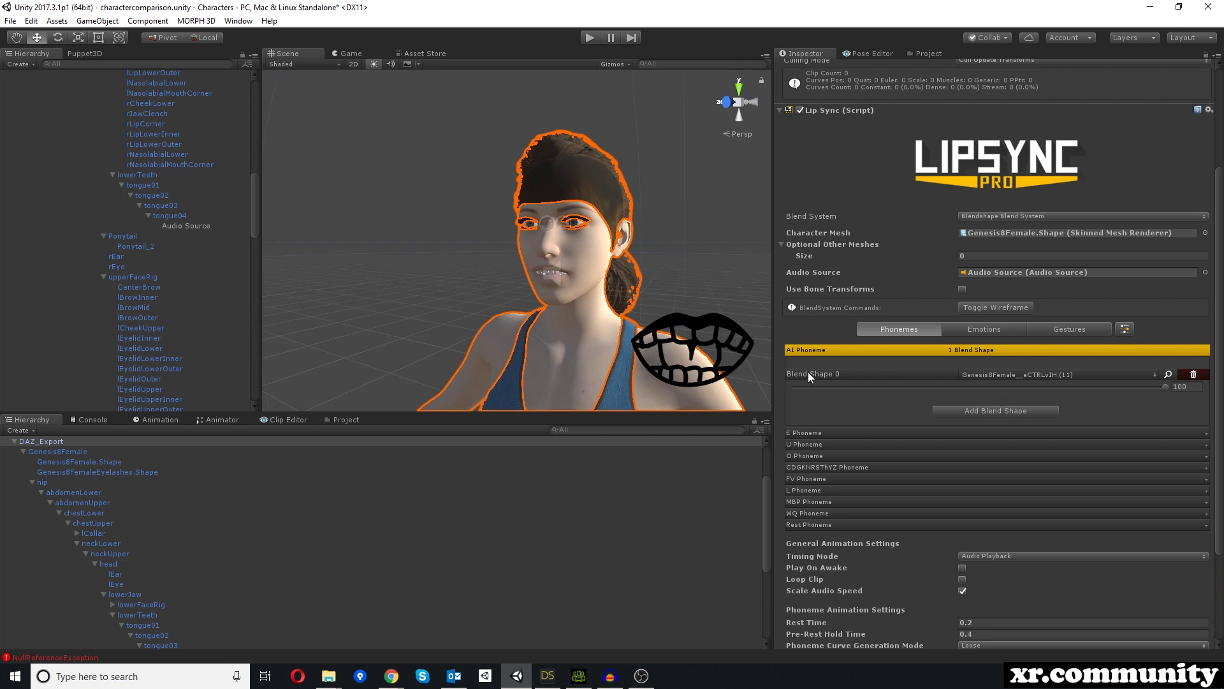
Add Genesis8Female__eCTRLvIY as the AI phoneme's second blend shape with a weight of about 52.4.
click(981, 411)
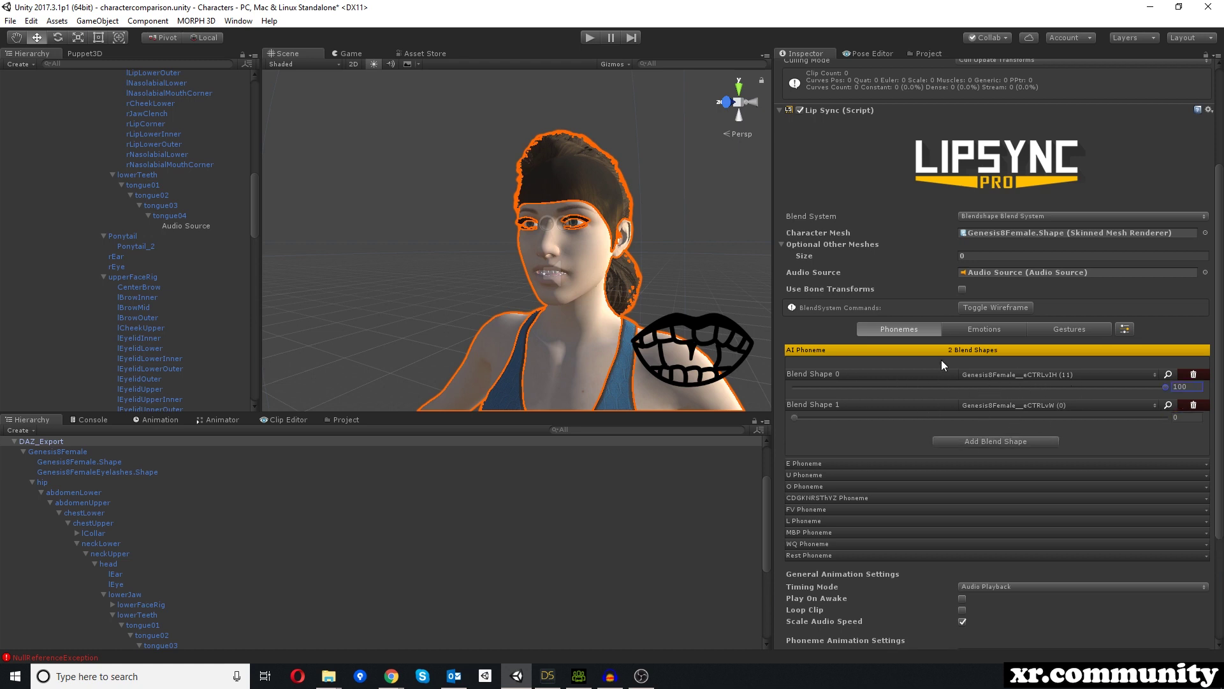
click(793, 418)
click(1028, 407)
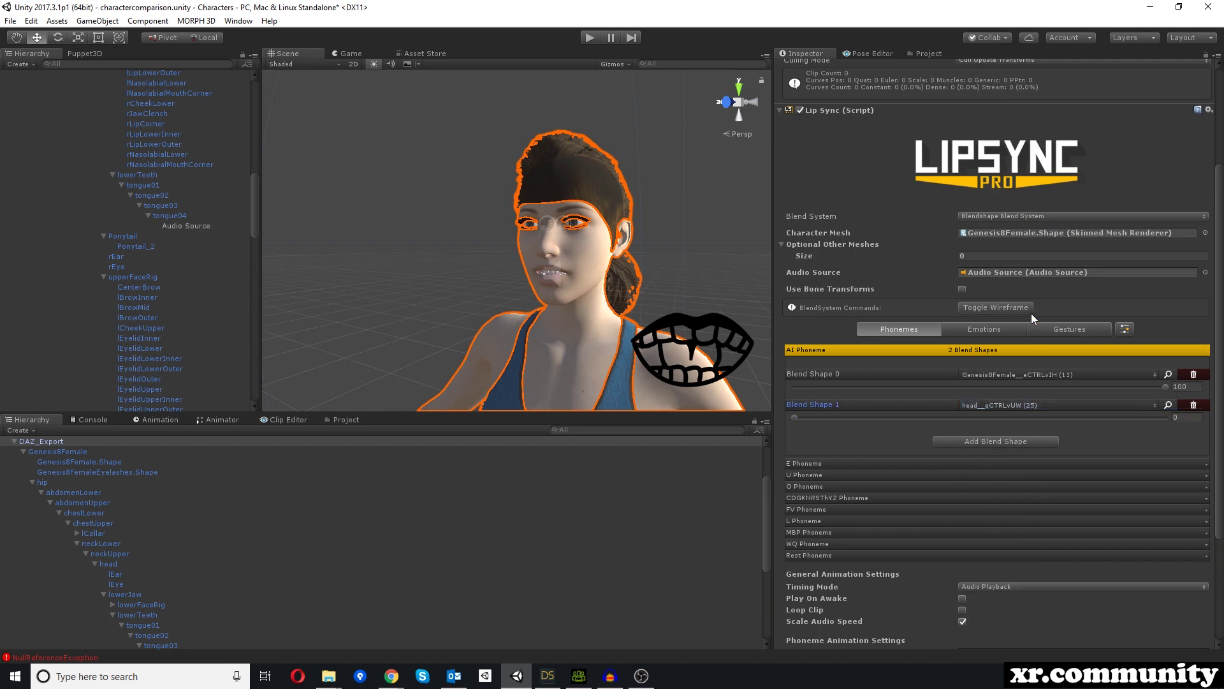
click(1024, 405)
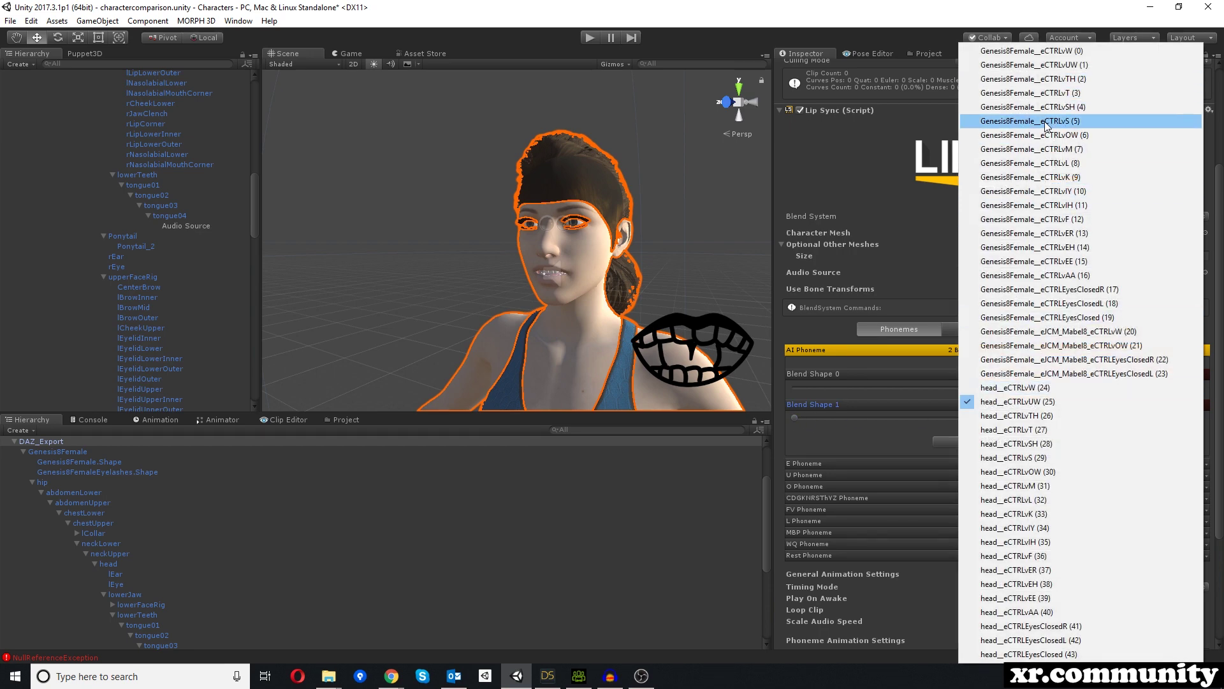
click(1046, 191)
drag(792, 416, 1133, 424)
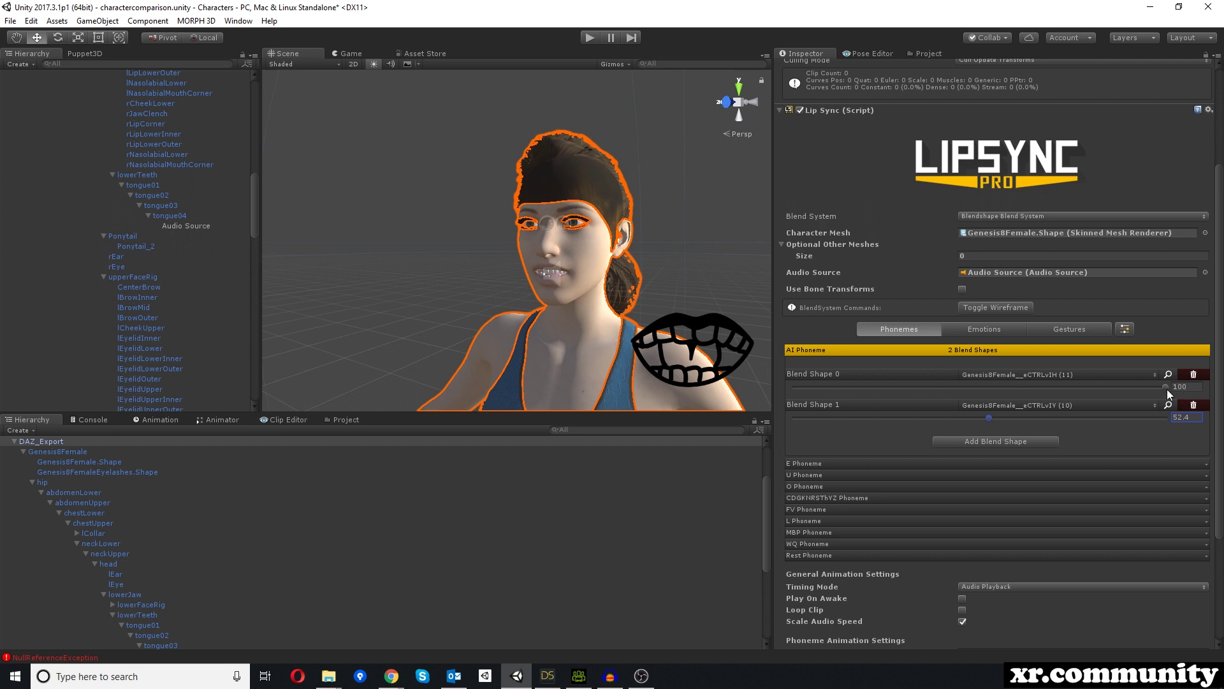
mouse_move(1165, 385)
mouse_down()
mouse_move(945, 375)
mouse_move(1166, 387)
mouse_up()
Add the Genesis8Female__eCTRLvEH blend shape to the E phoneme and adjust its weight to suit the mouth guide.
scroll(1013, 479, down, 2)
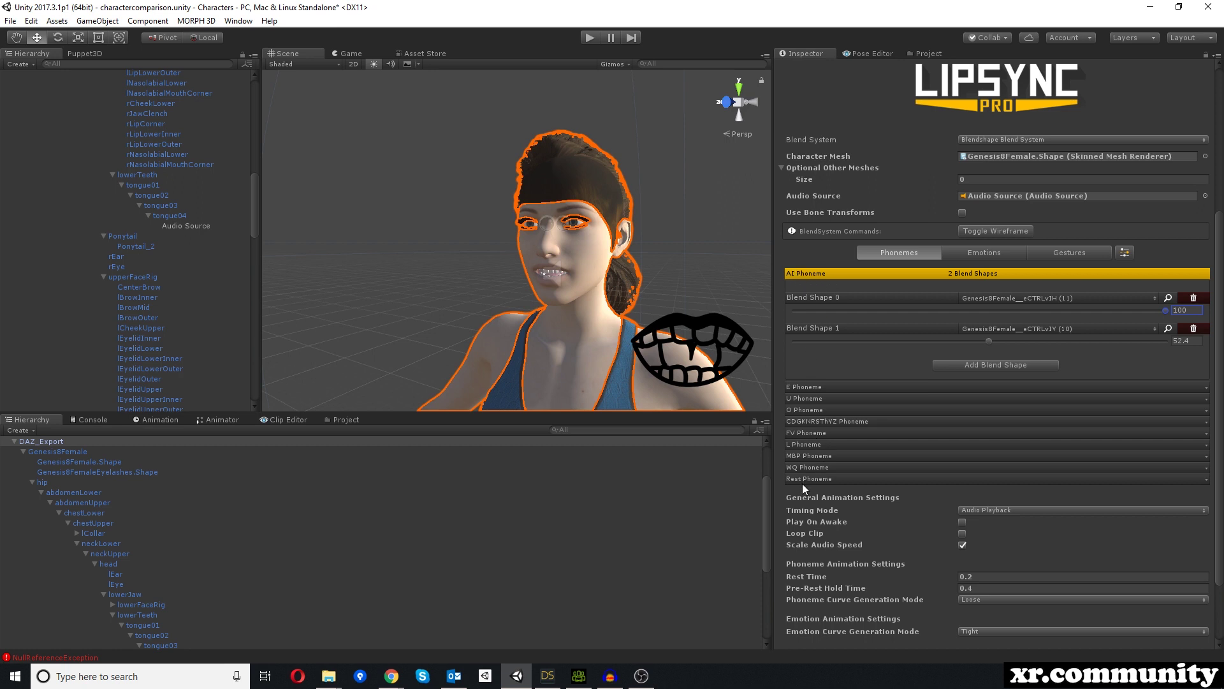
click(817, 387)
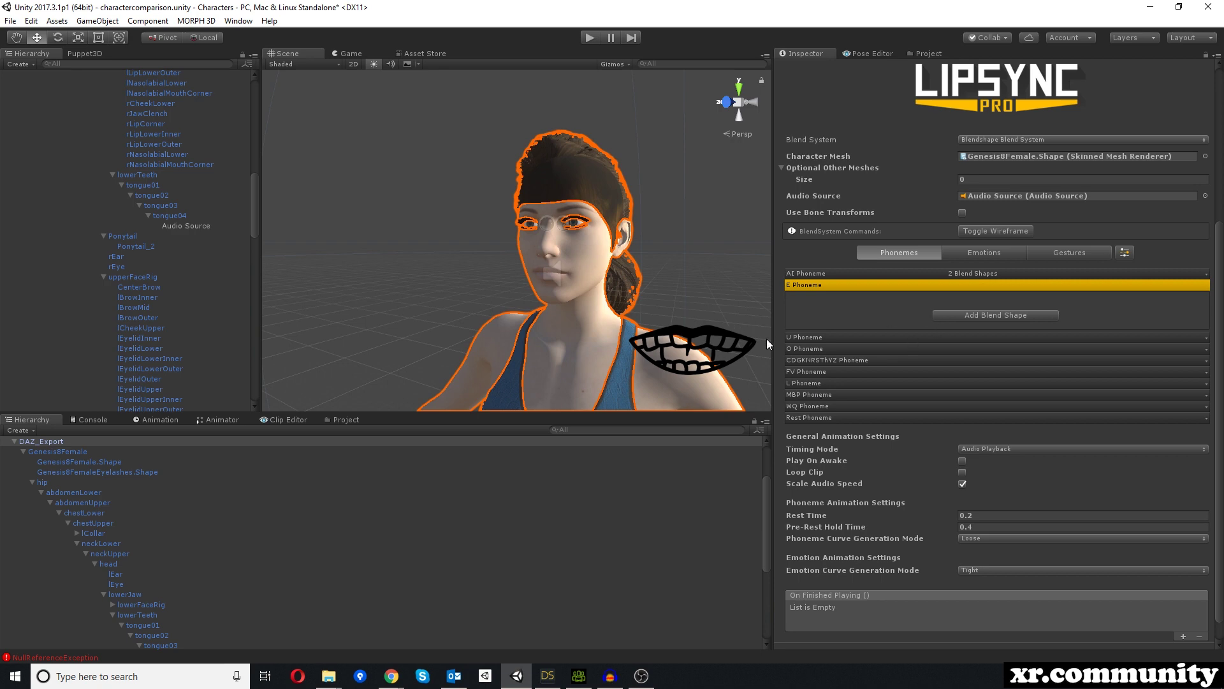
click(985, 316)
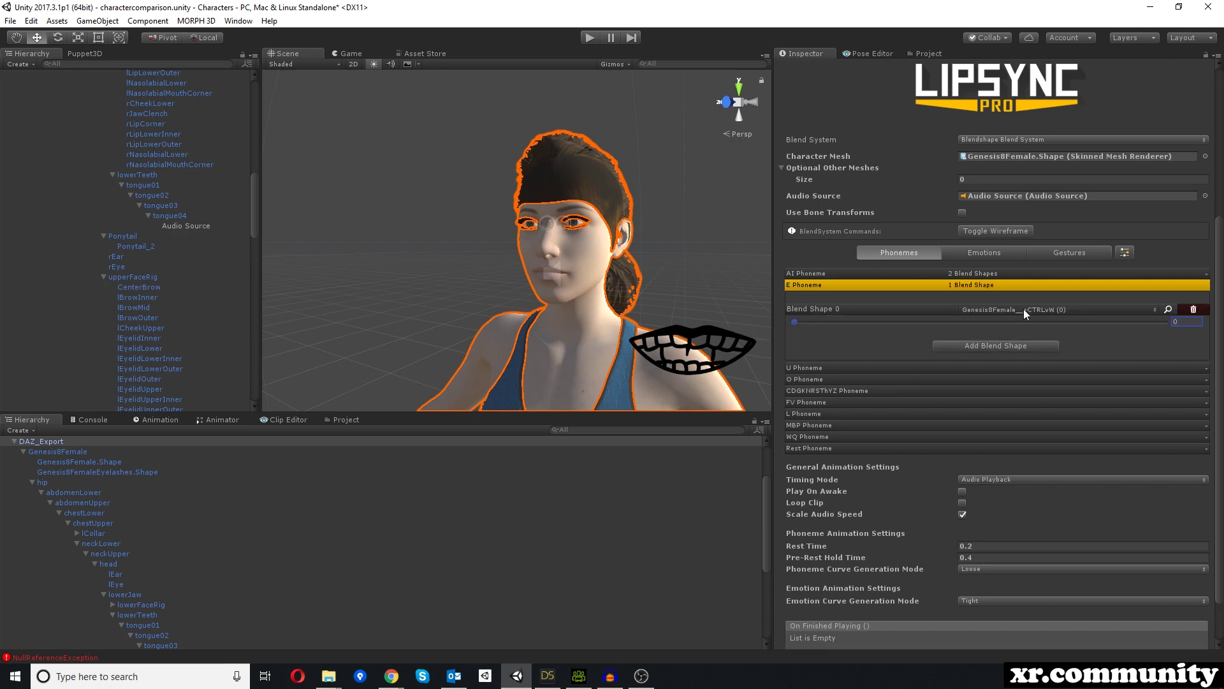
click(1023, 309)
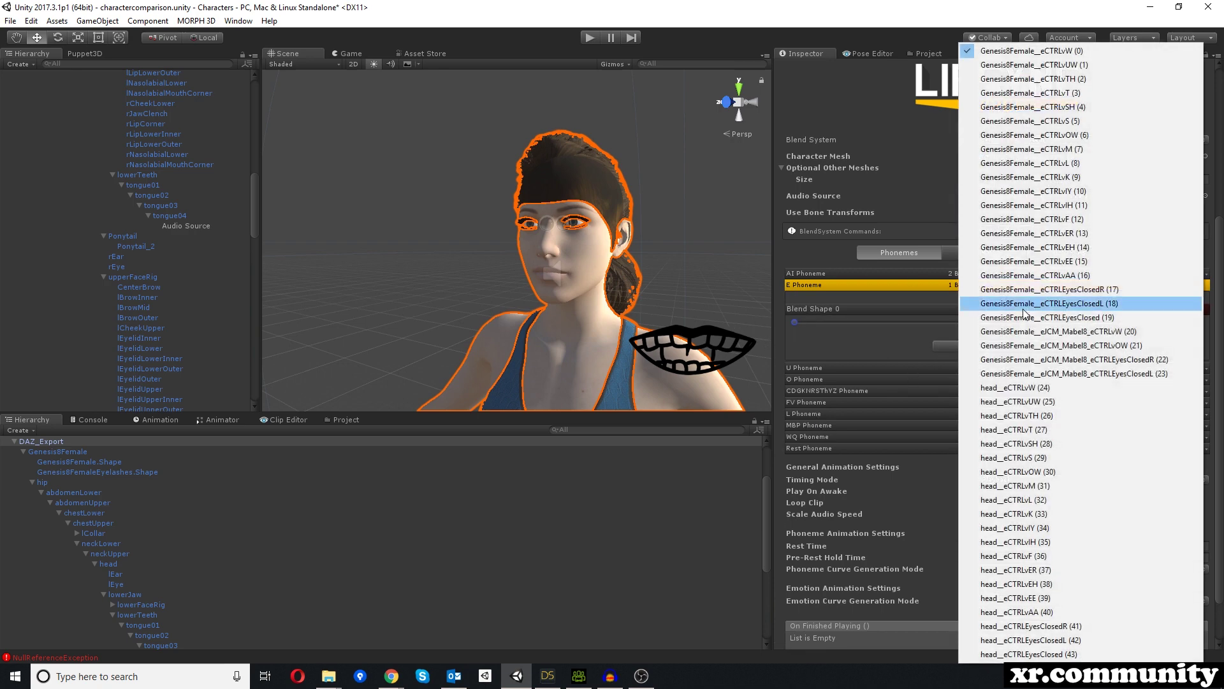
click(1019, 249)
drag(800, 320, 1179, 330)
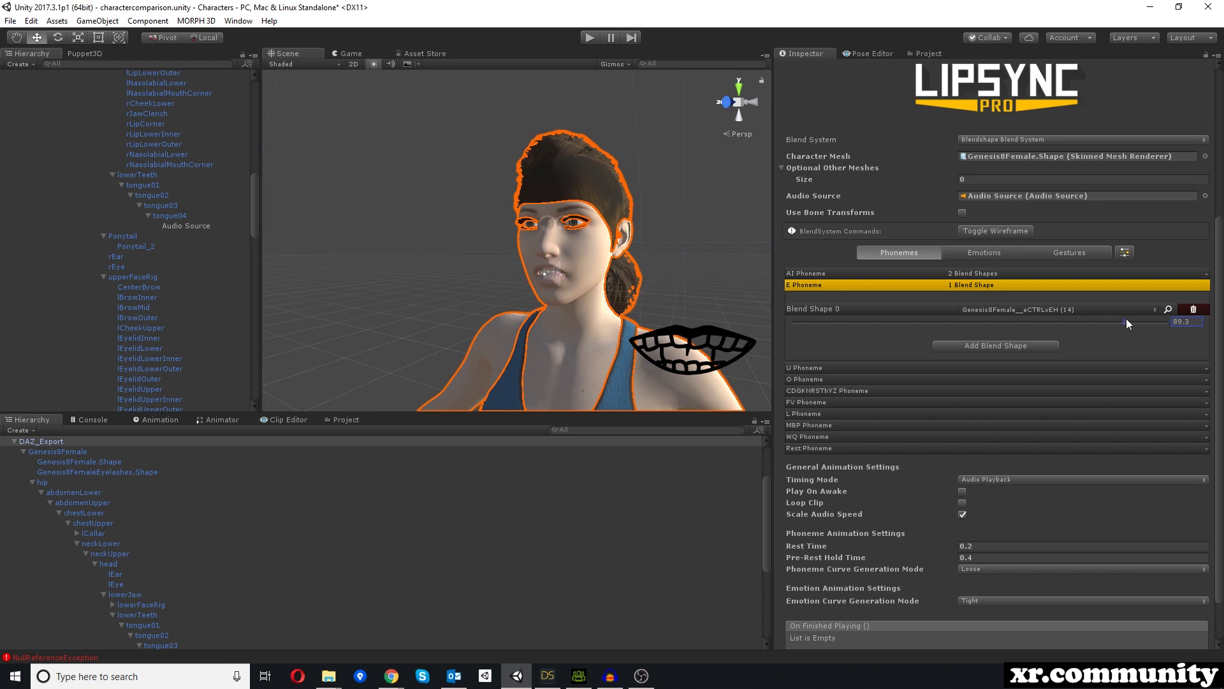
drag(1113, 319, 1100, 319)
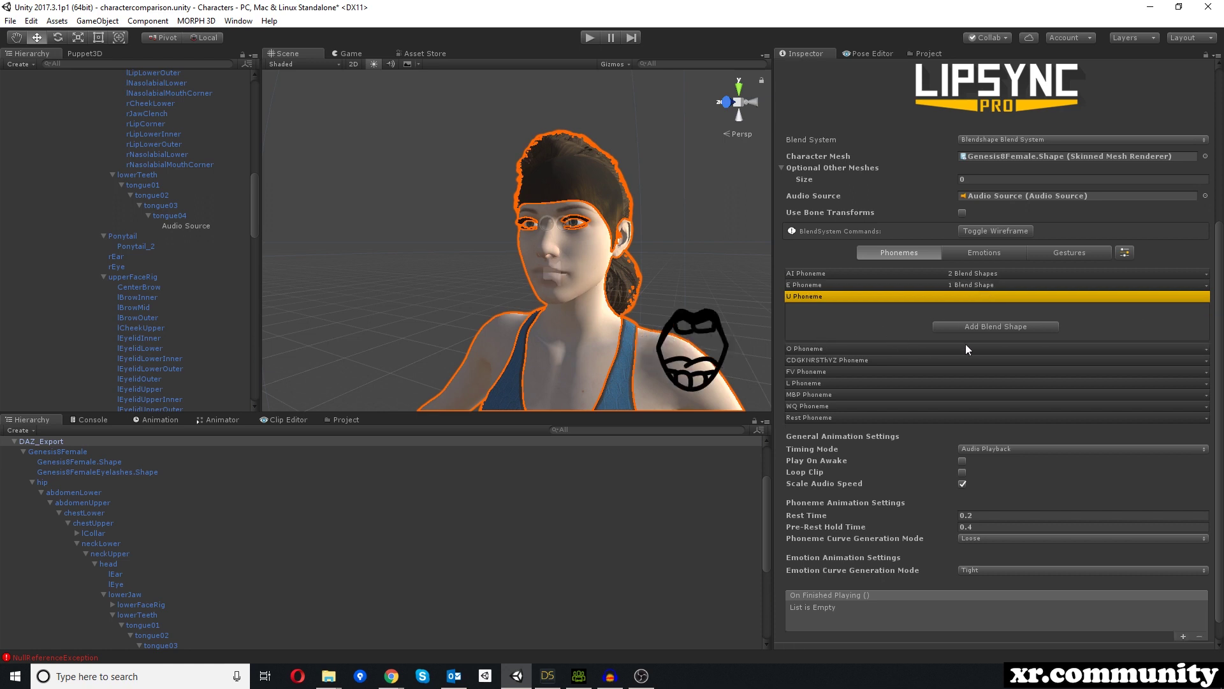
Add the Genesis8Female__eCTRLvUW blend shape to the U phoneme with a weight of 100 and check the mouth.
click(992, 327)
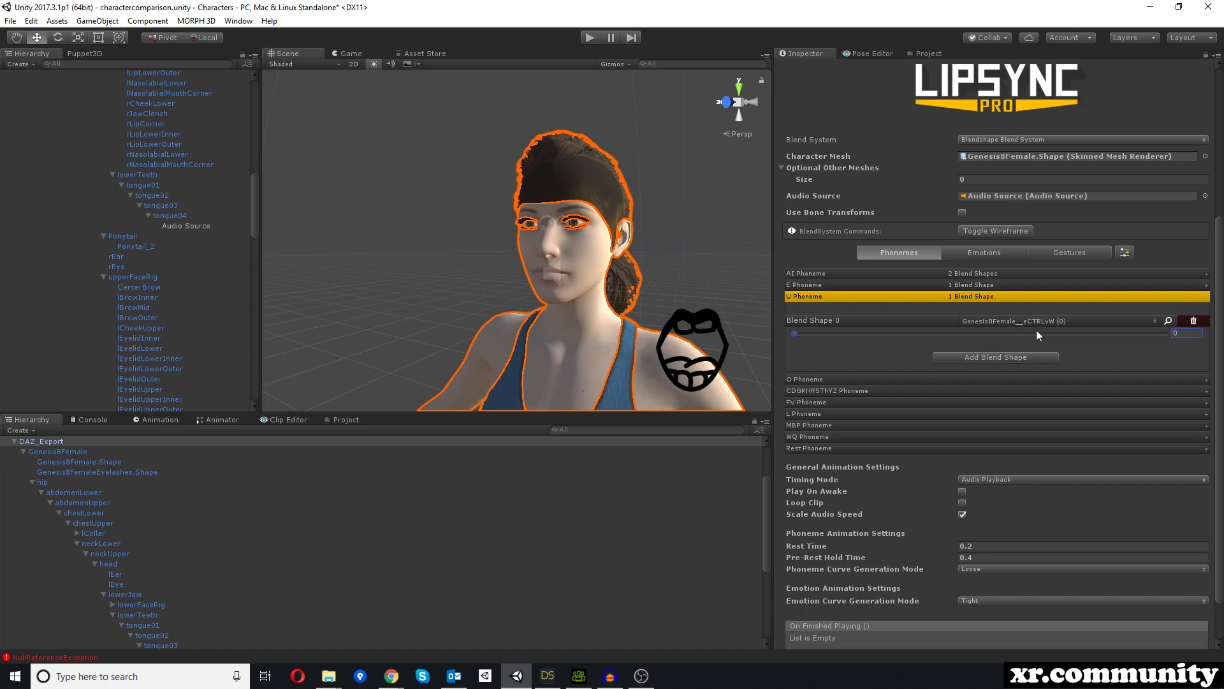
click(1038, 318)
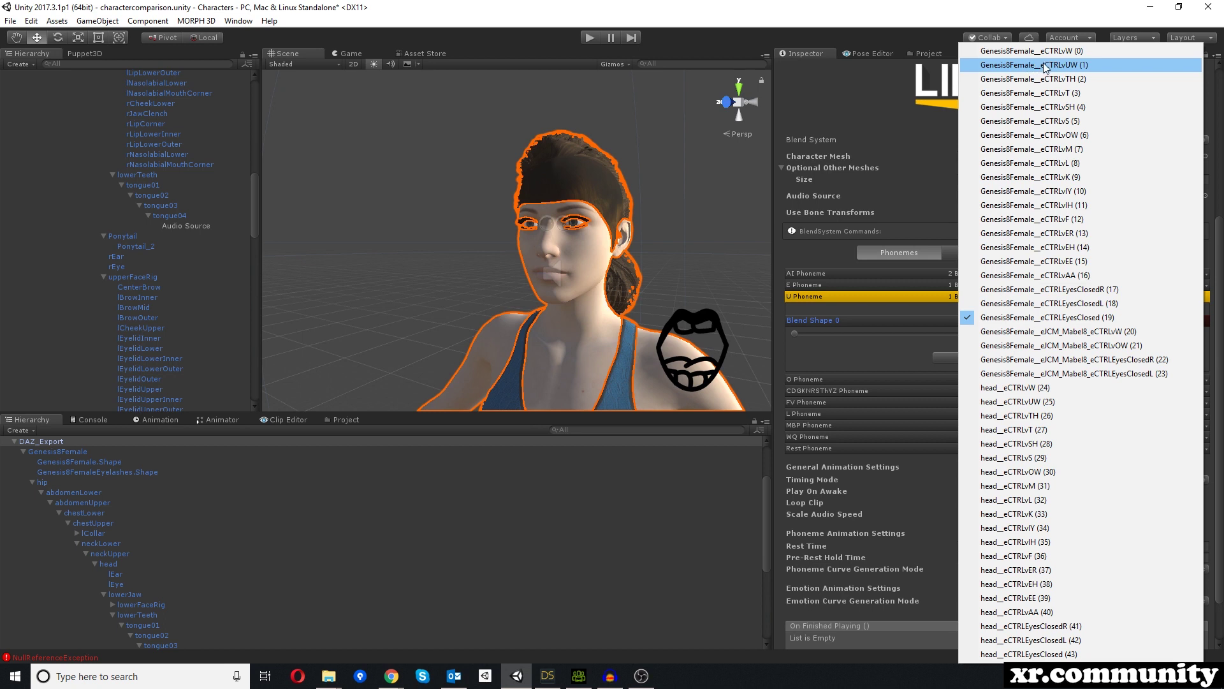
click(1045, 65)
drag(794, 334, 1156, 341)
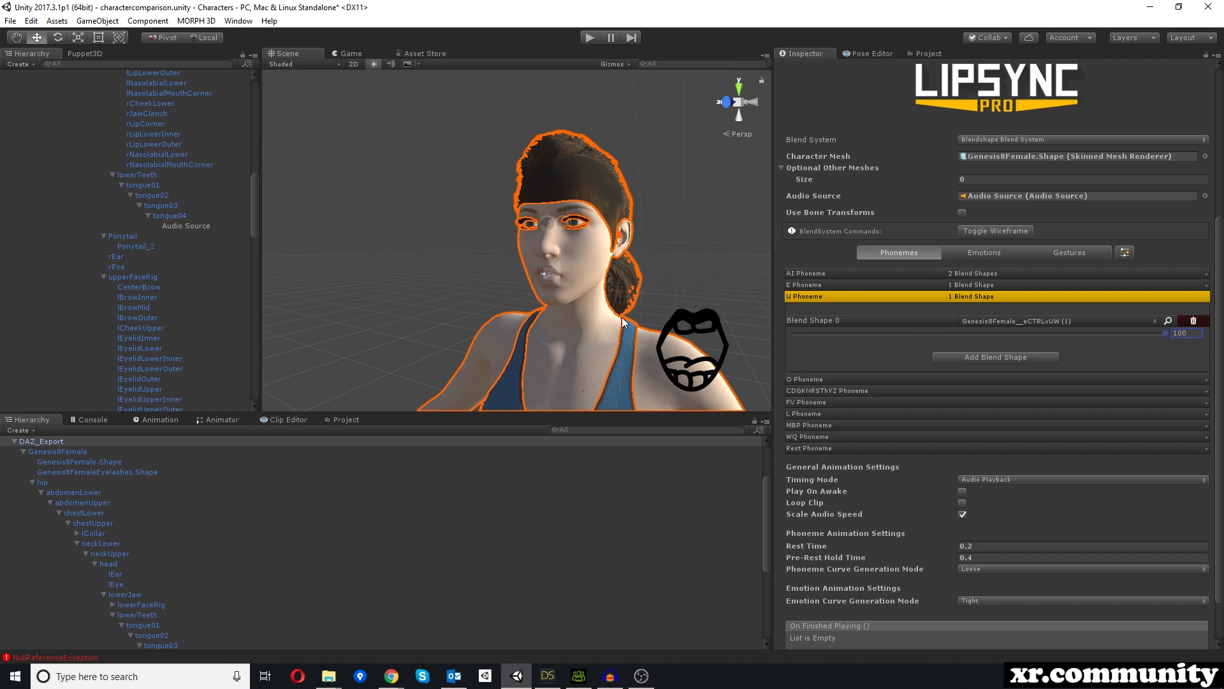
alt+drag(649, 221, 448, 246)
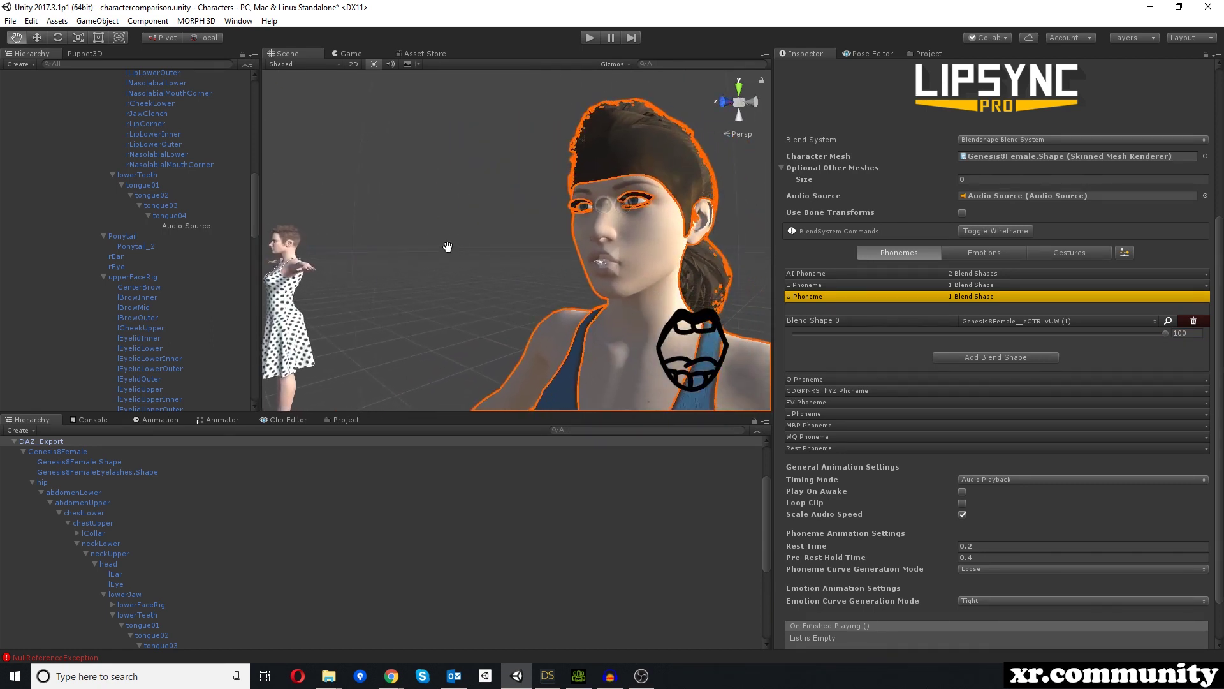
Add Genesis8Female__eCTRLvAA as the U phoneme's second blend shape with a weight of about 69.2.
click(987, 357)
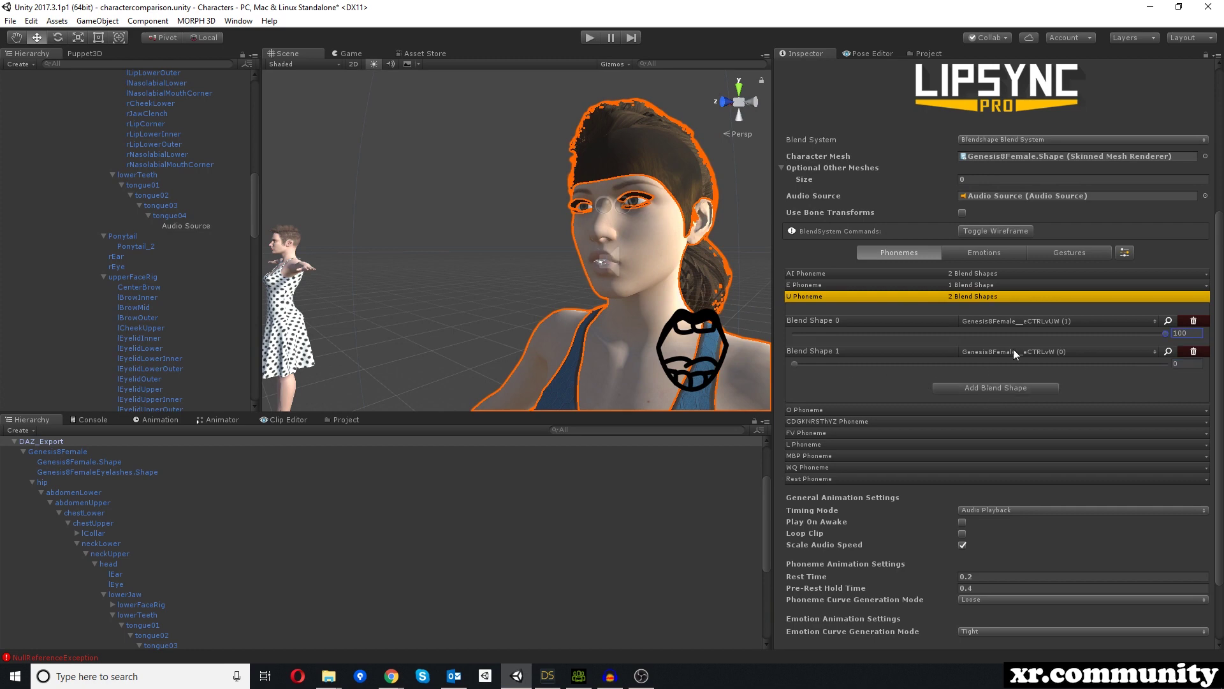
click(1014, 350)
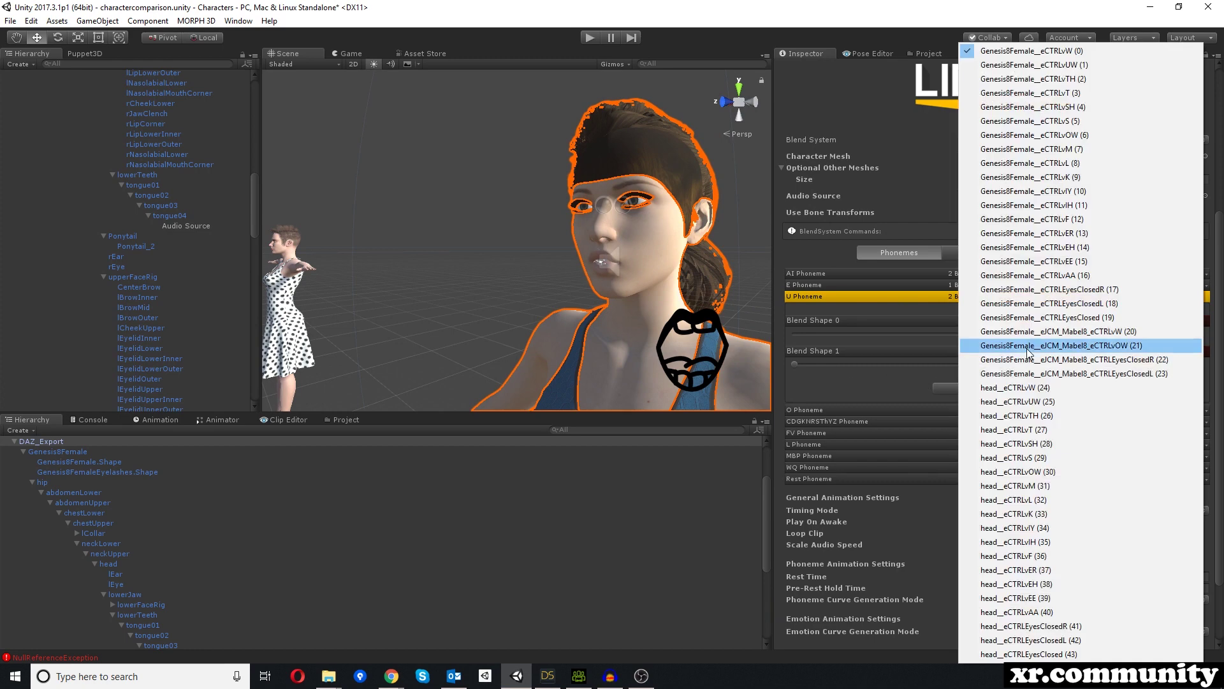
click(1048, 281)
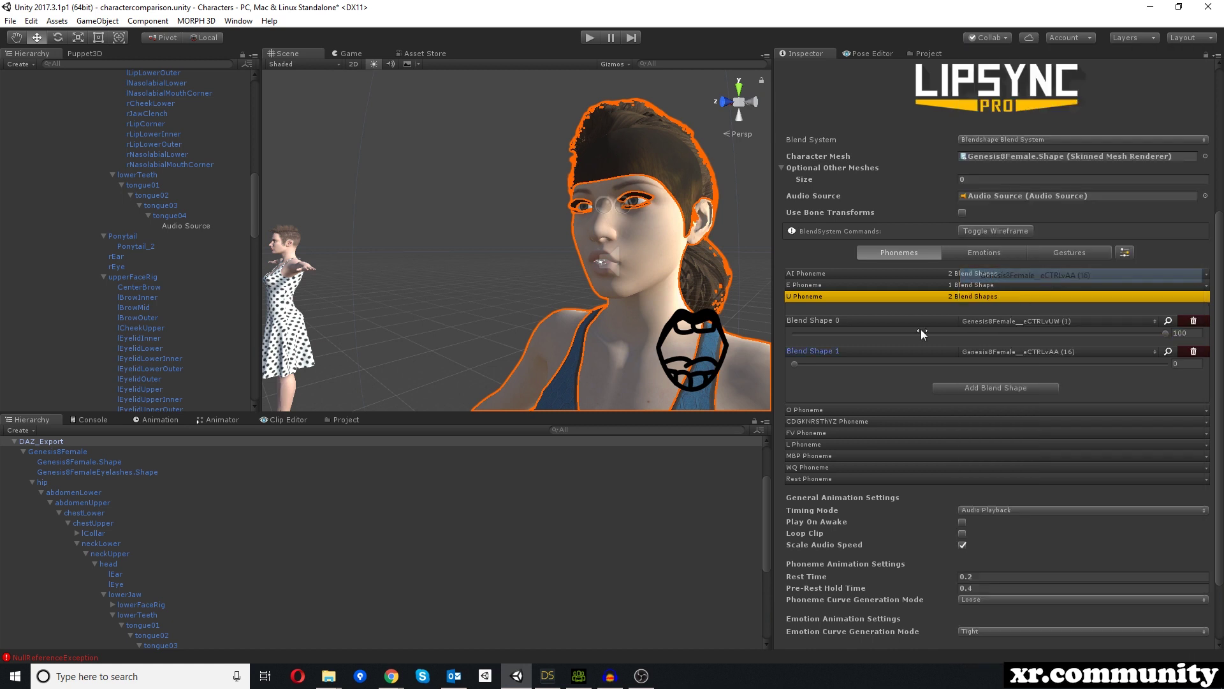
drag(794, 362, 1051, 366)
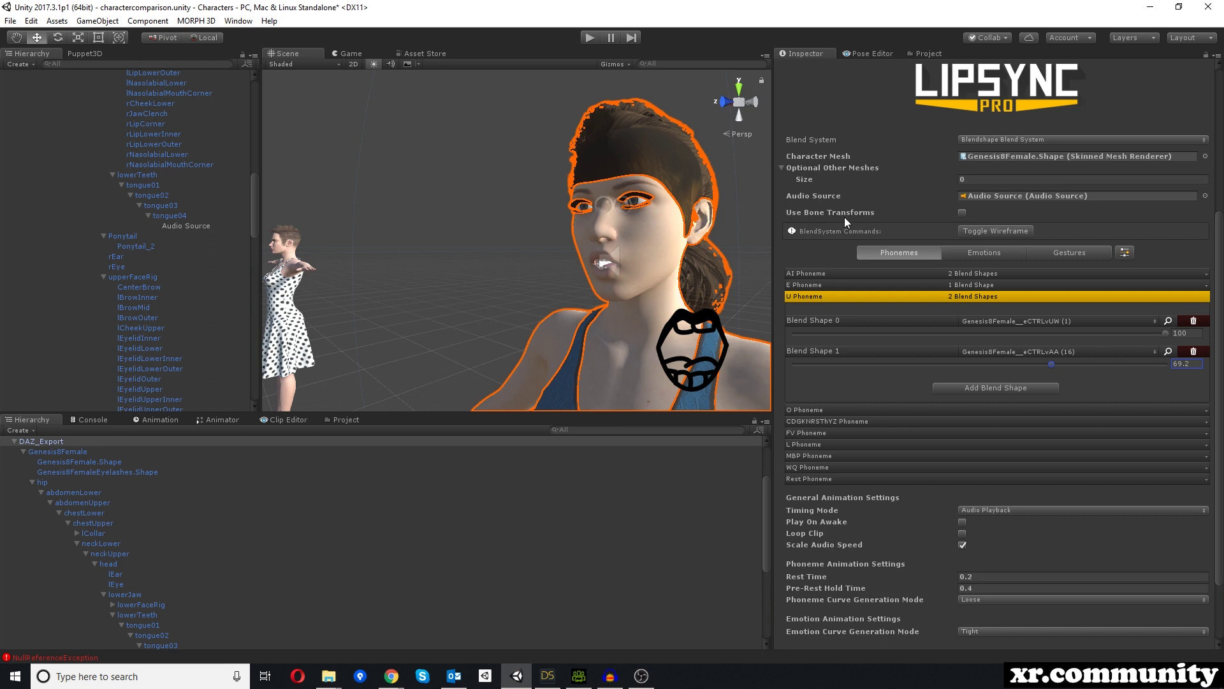
Add the Genesis8Female__eCTRLvOW blend shape to the O phoneme.
mouse_move(846, 217)
click(927, 410)
click(996, 338)
click(1058, 332)
click(1046, 142)
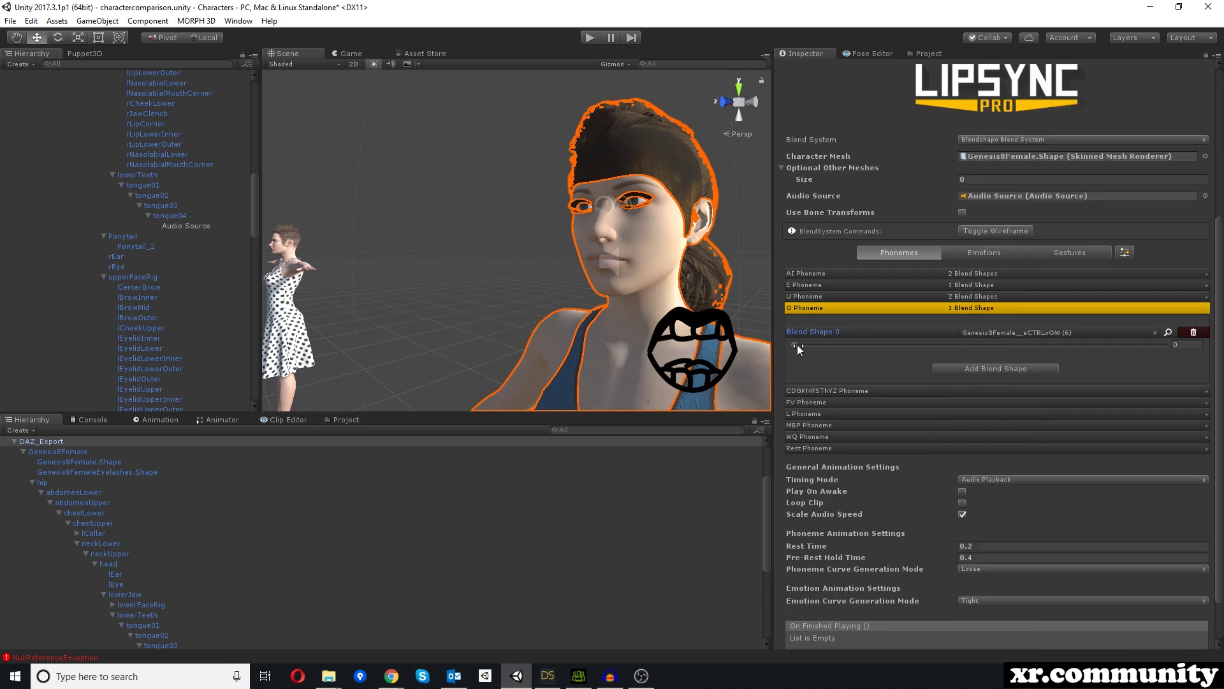
Add the Genesis8Female__eCTRLvIH blend shape to the CDGKNRSThYZ phoneme.
click(901, 390)
click(996, 349)
click(1058, 343)
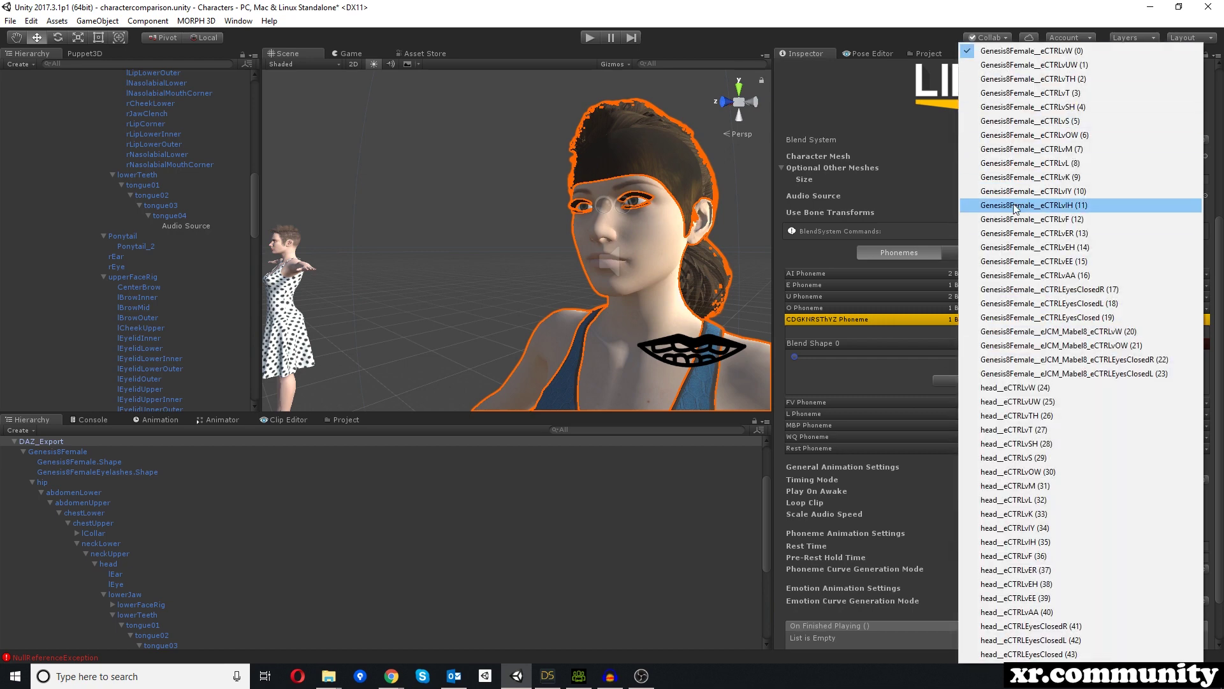
click(1015, 205)
Add the Genesis8Female__eCTRLvF blend shape to the FV phoneme.
click(943, 400)
click(996, 356)
click(997, 356)
click(1033, 219)
Map the L phoneme to Genesis8Female__eCTRLvL with a weight of 100 and add Genesis8Female__eCTRLvAA as its second blend shape.
click(932, 413)
click(996, 367)
click(1020, 366)
click(1030, 163)
click(996, 403)
click(1059, 397)
click(1033, 274)
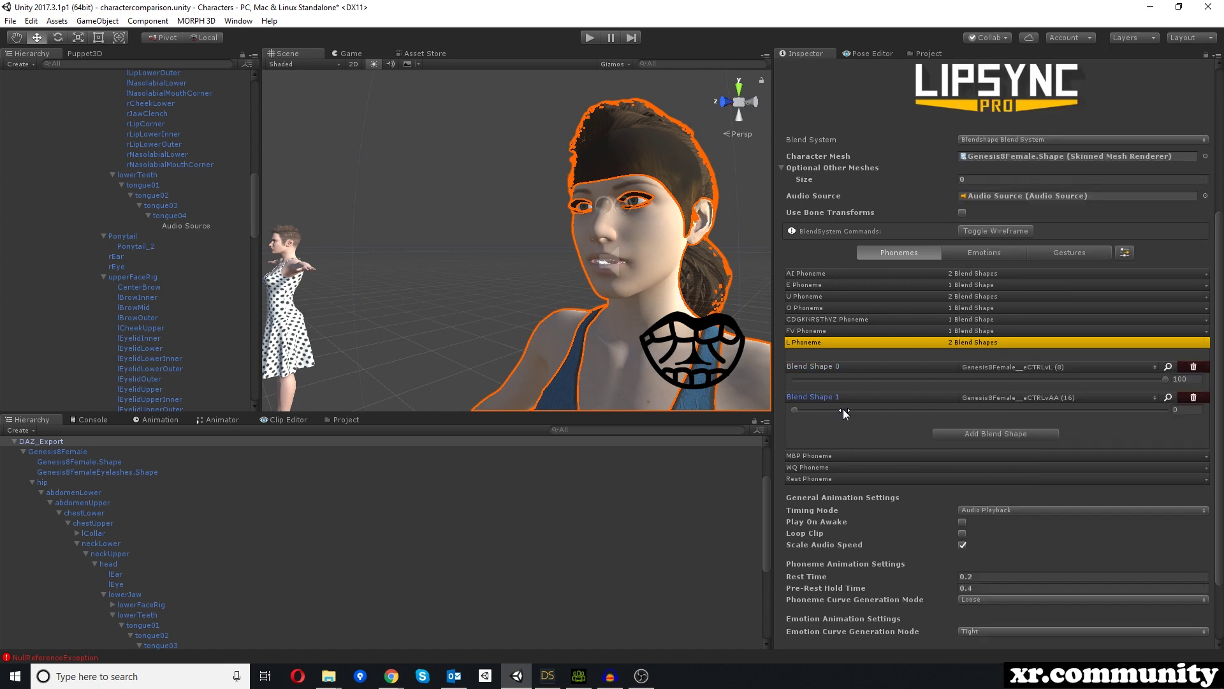
Add the Genesis8Female__eCTRLvM blend shape to the MBP phoneme with a weight of 100.
click(940, 457)
click(996, 384)
click(1020, 378)
click(1030, 148)
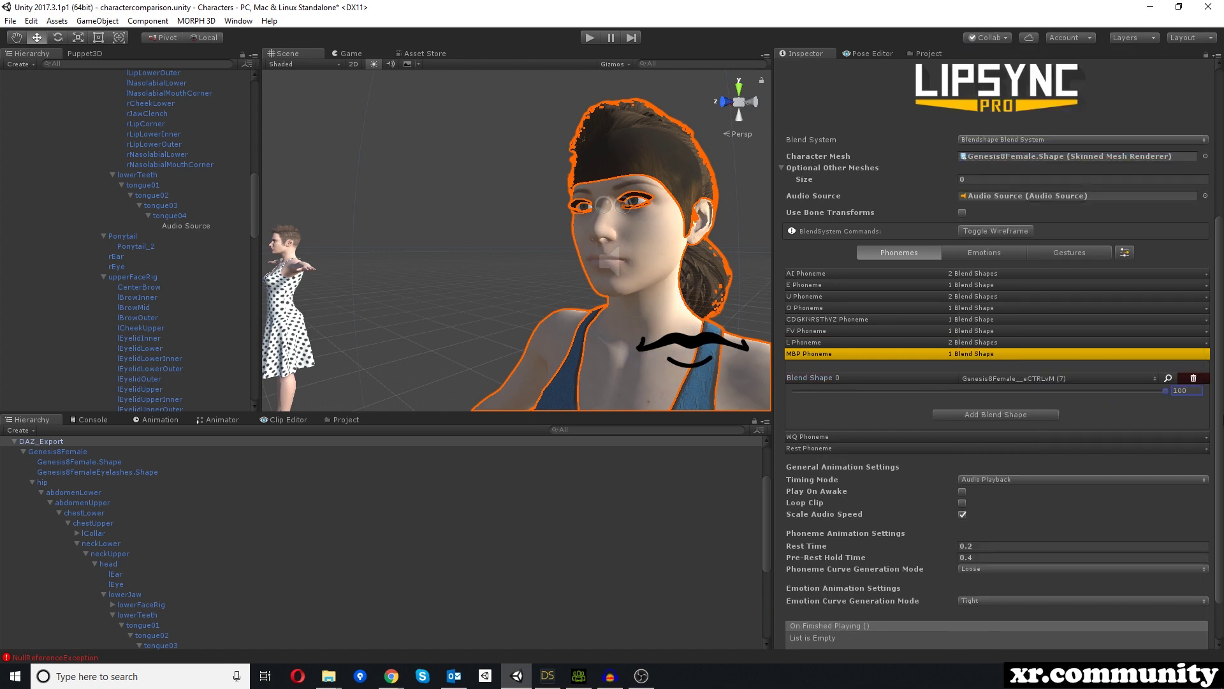
Map the WQ phoneme to Genesis8Female__eCTRLvW at 100 and Genesis8Female__eCTRLvAA at about 40.9.
click(968, 437)
click(996, 389)
click(1010, 390)
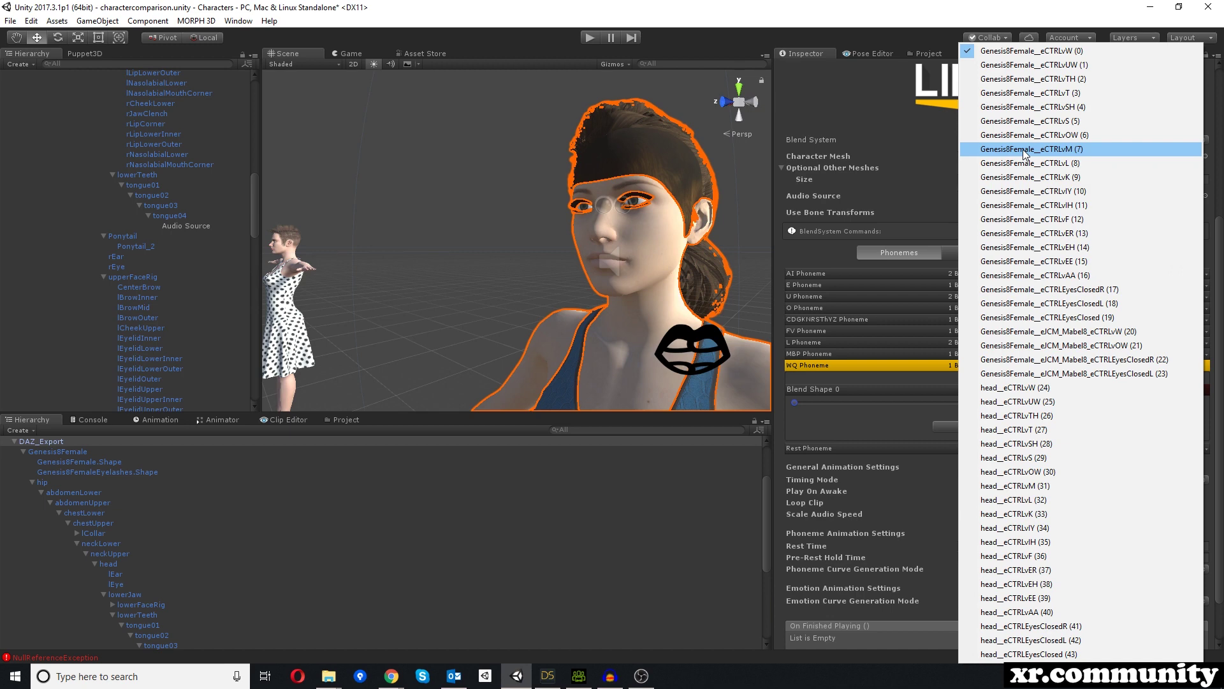
click(783, 391)
drag(794, 402, 1134, 402)
click(969, 426)
click(995, 420)
click(1020, 260)
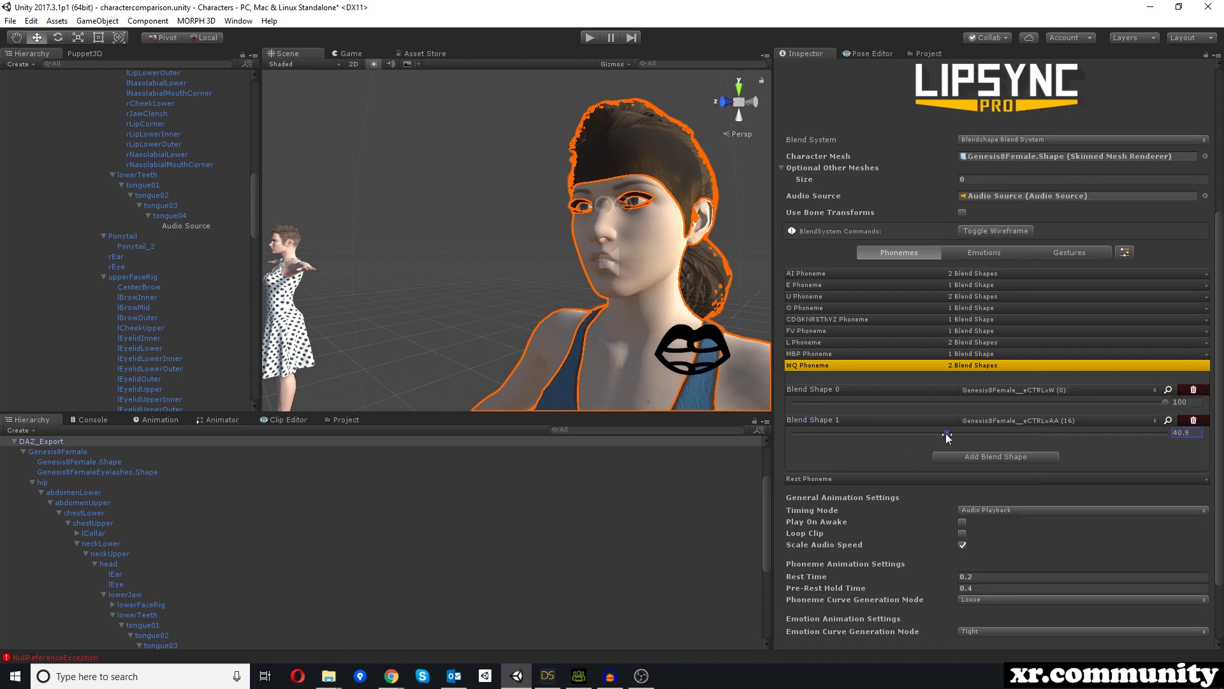
Add the Genesis8Female__eCTRLvK blend shape to the Rest phoneme with a weight of about 12.4 and collapse the phoneme.
click(936, 478)
click(996, 406)
click(1055, 401)
click(1021, 181)
drag(800, 412, 843, 403)
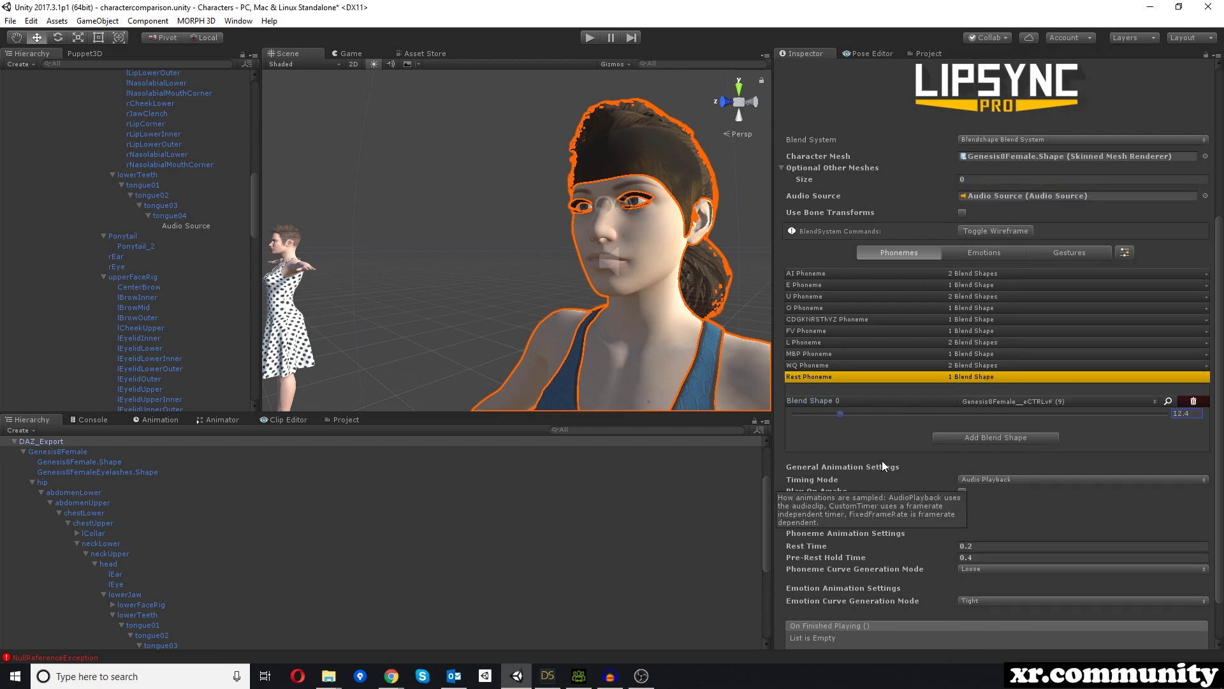
scroll(882, 460, down, 3)
scroll(881, 461, up, 2)
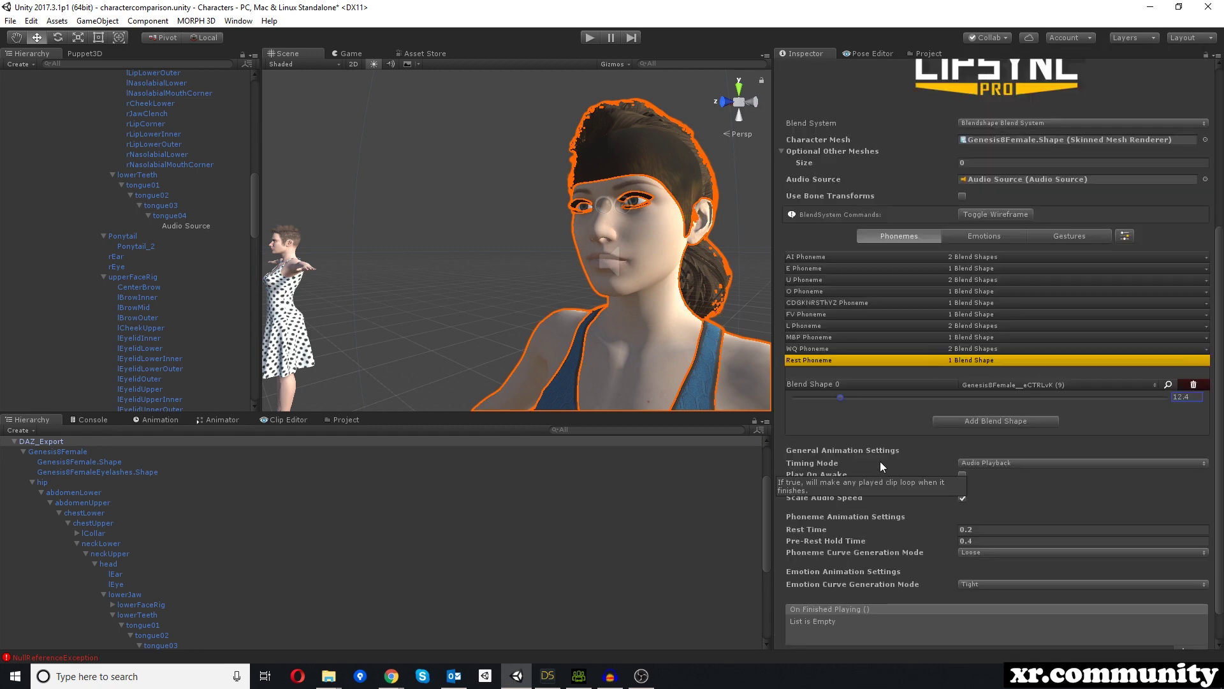
click(818, 361)
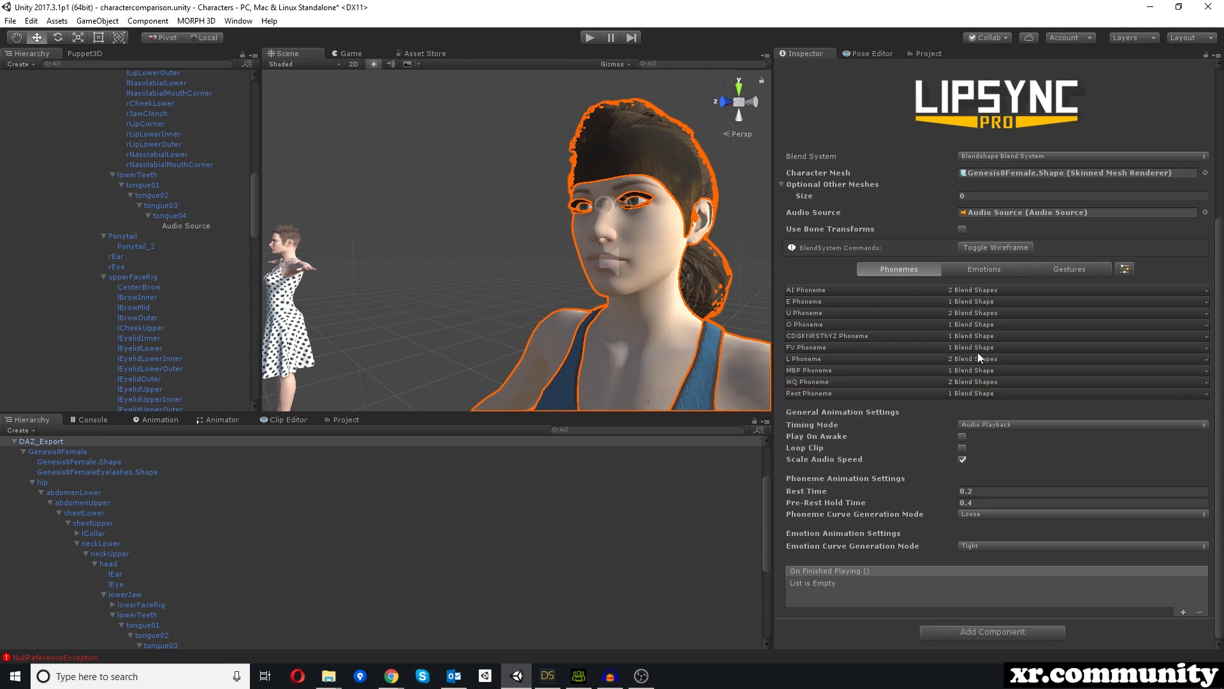
Save the phoneme mapping as a new LipSync Pro preset named DAZGen8.
click(1125, 269)
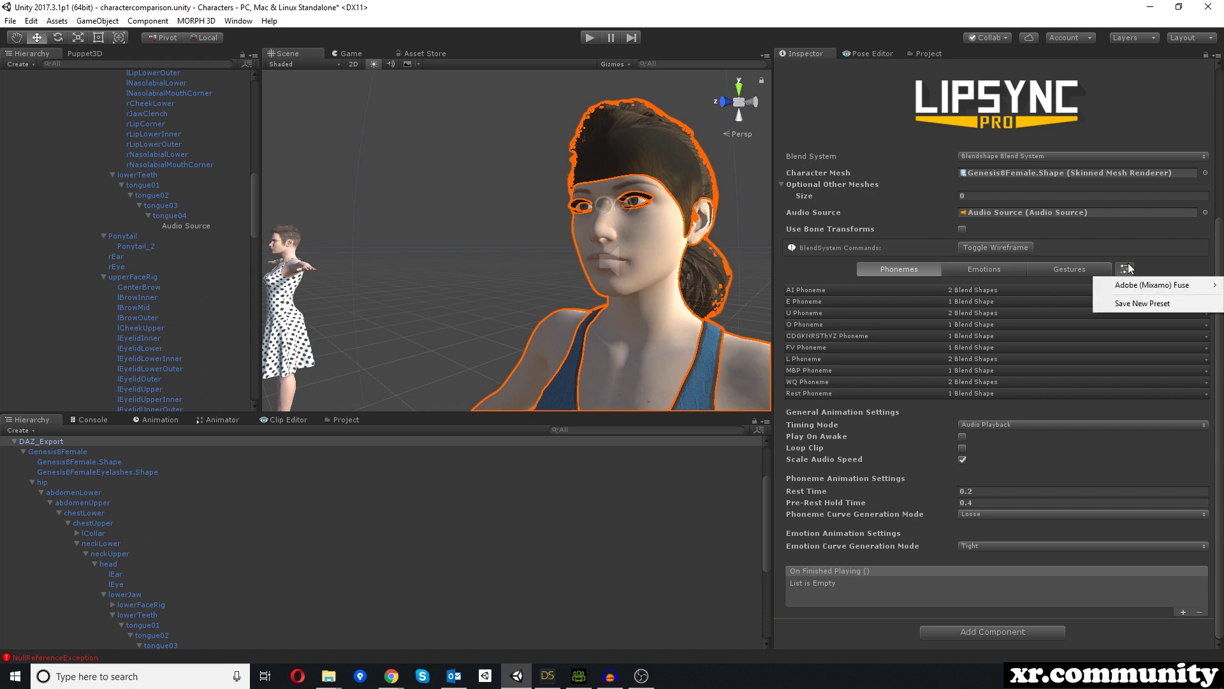
click(1131, 304)
double_click(999, 328)
text(DAZ)
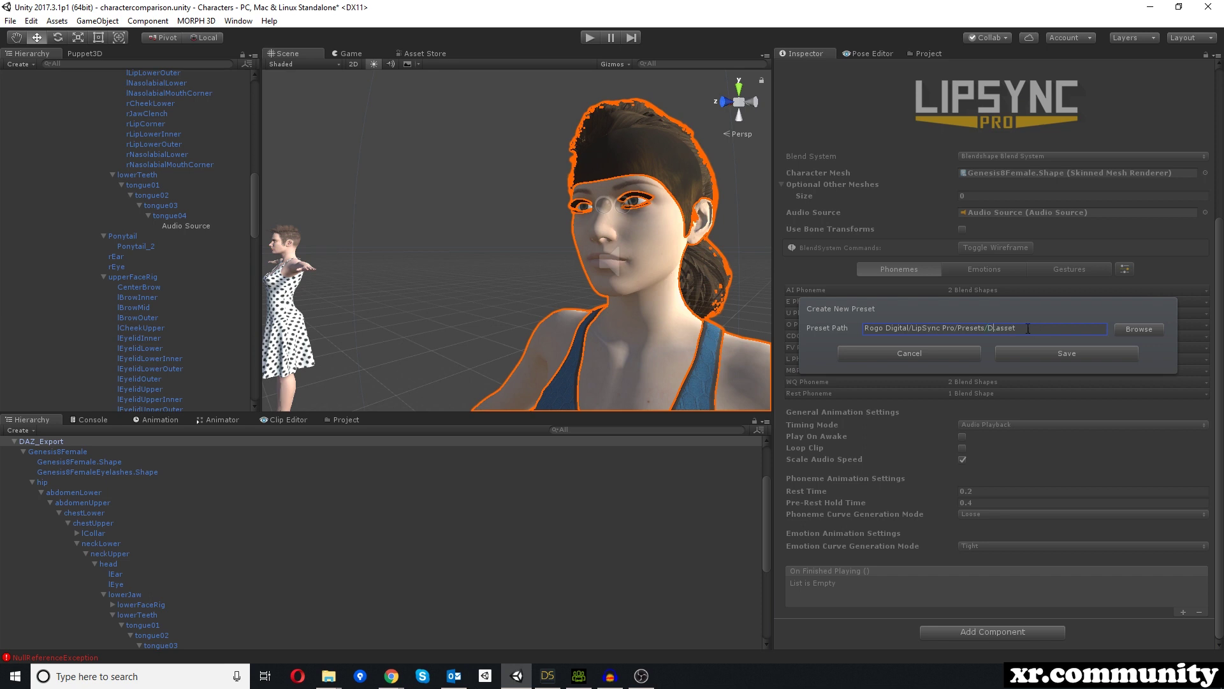
text(Gen8)
click(1066, 352)
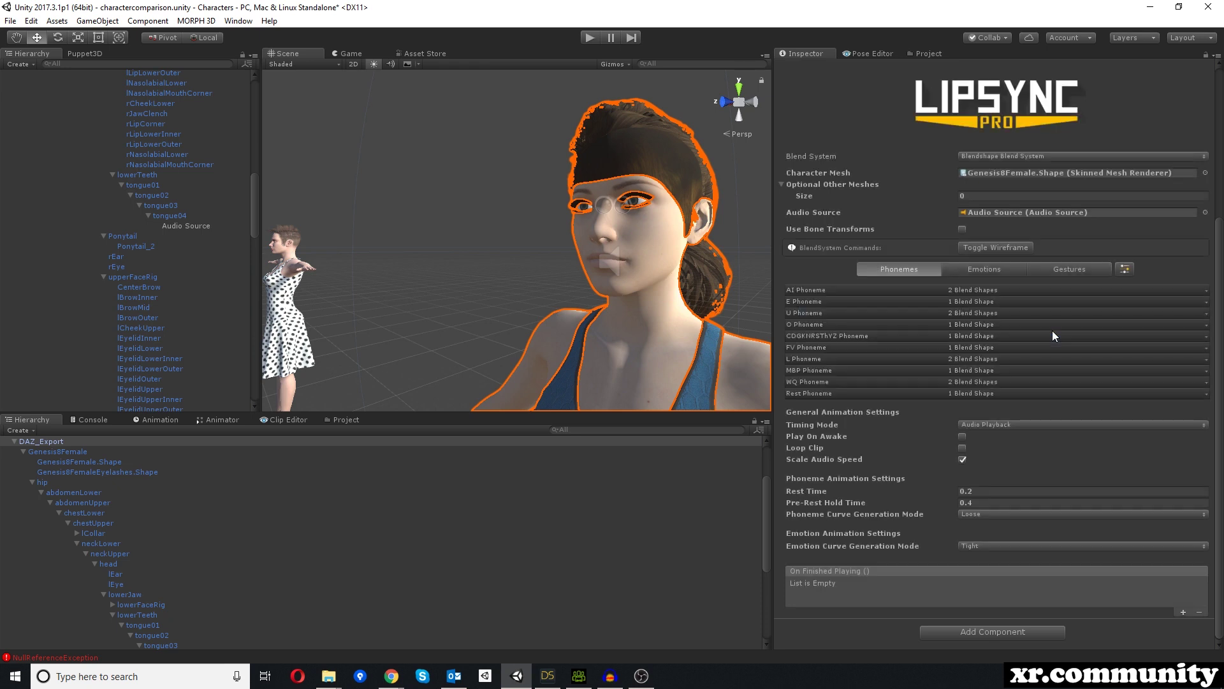
Review the Lip Sync component's emotion and gesture settings and its timing mode options.
click(981, 269)
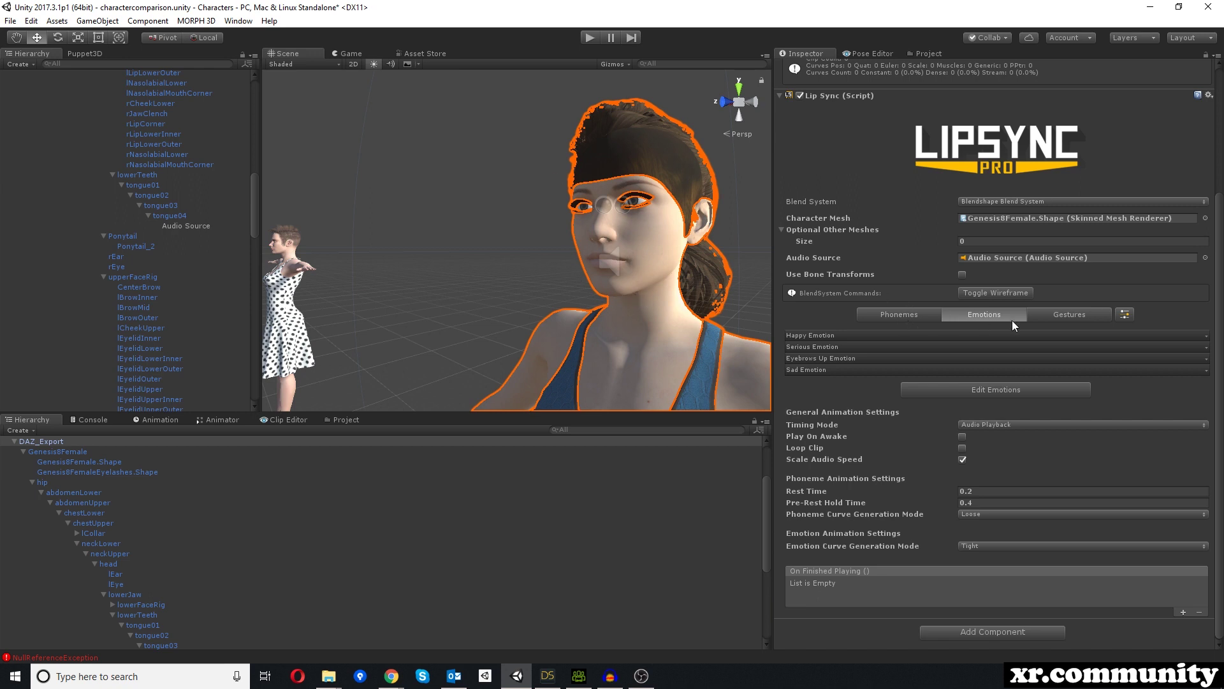
click(817, 337)
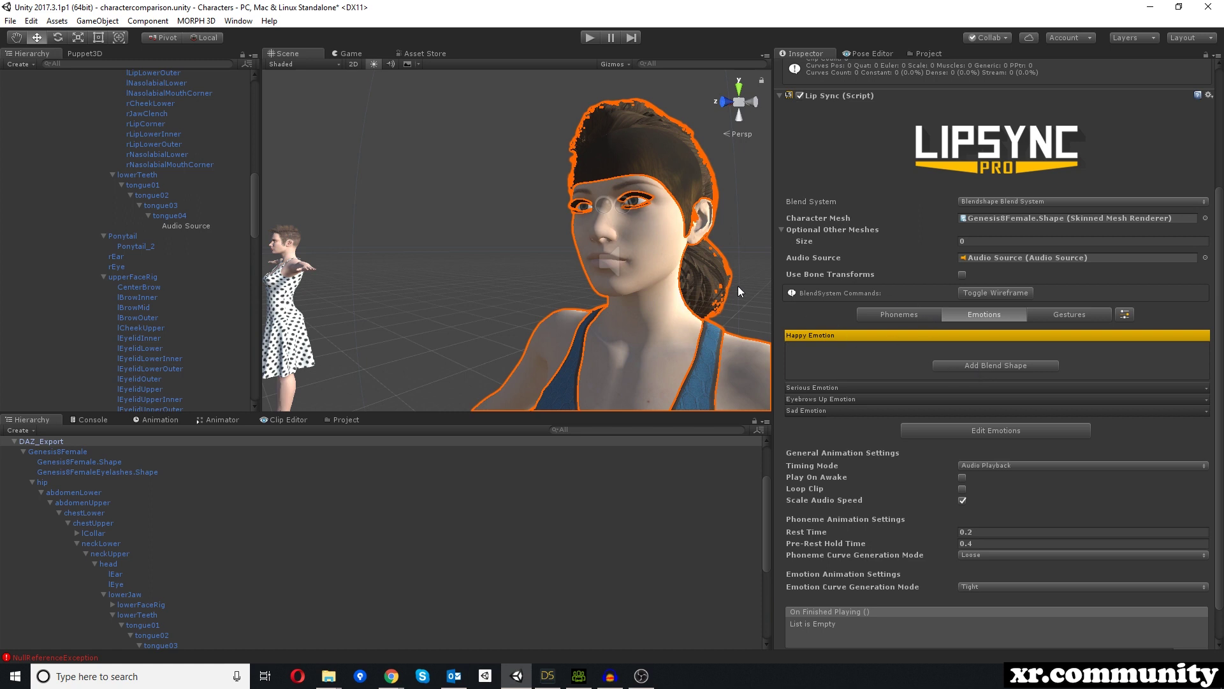
click(1075, 315)
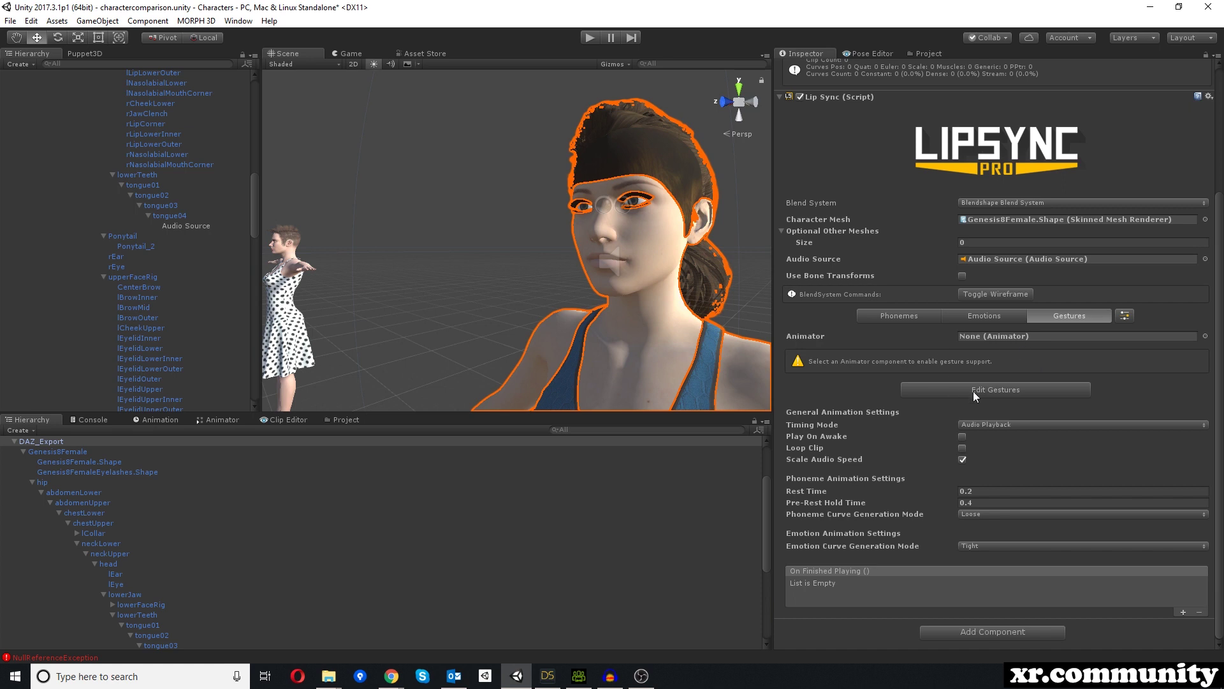
click(913, 315)
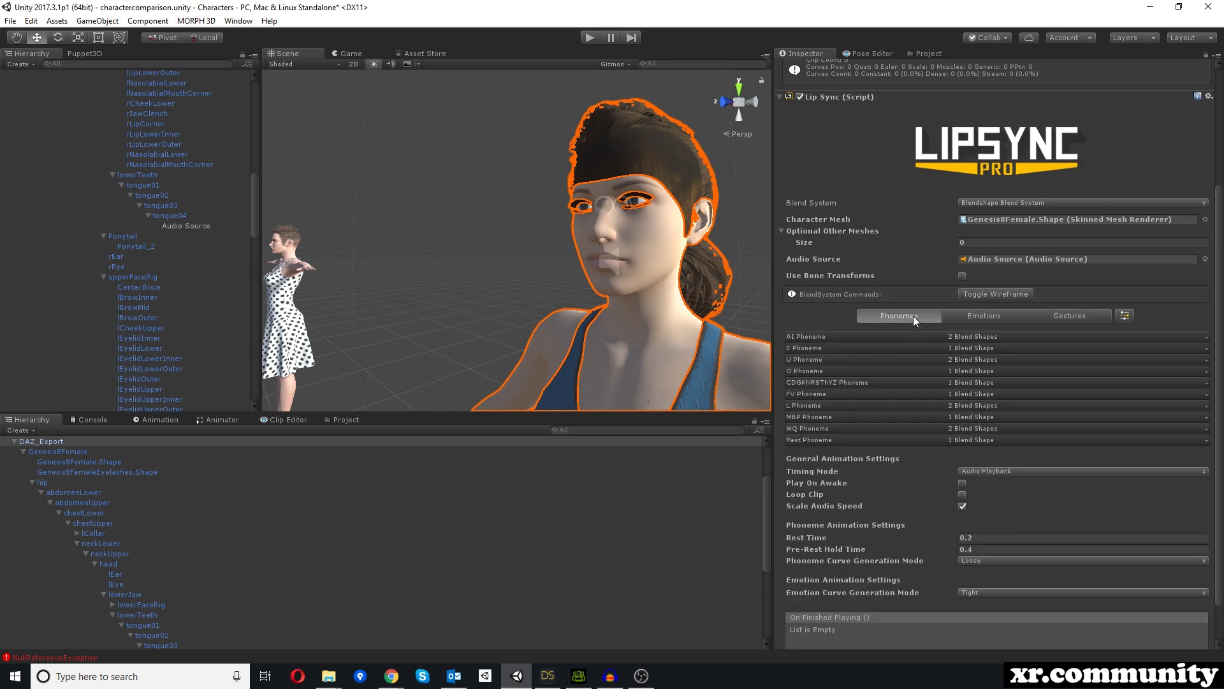
scroll(896, 396, down, 2)
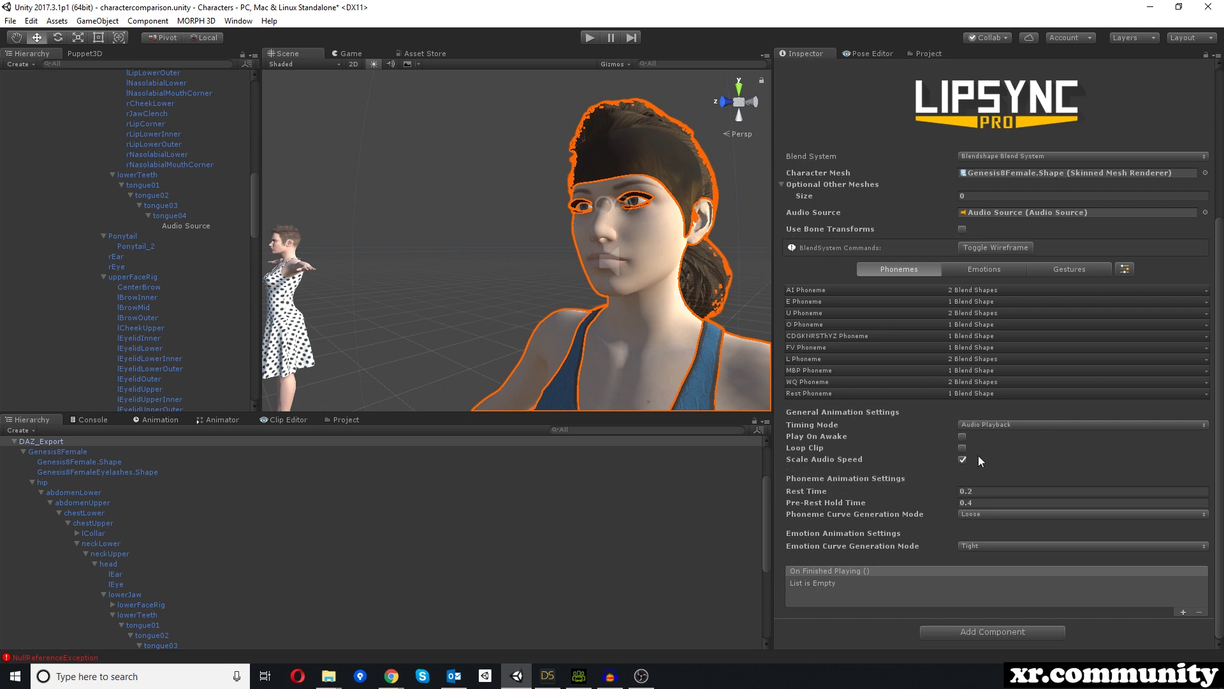
click(985, 425)
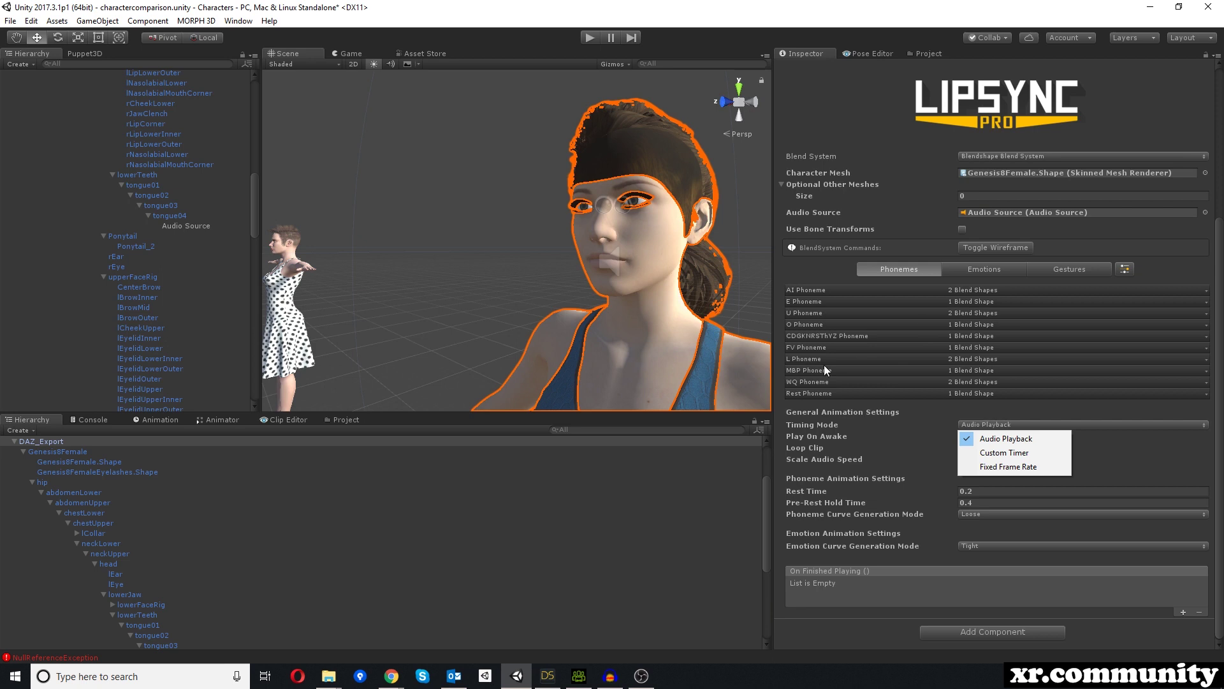
click(1099, 465)
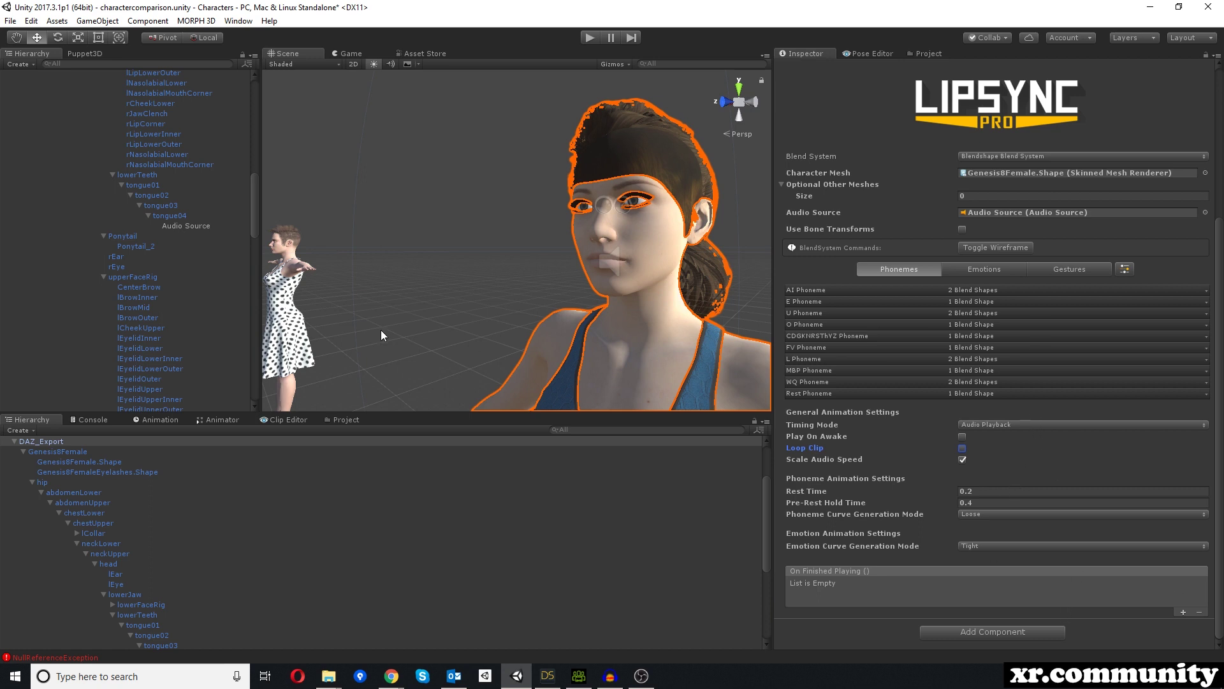
Collapse the hip bone hierarchy of the DAZ_Export character and save the scene.
click(32, 482)
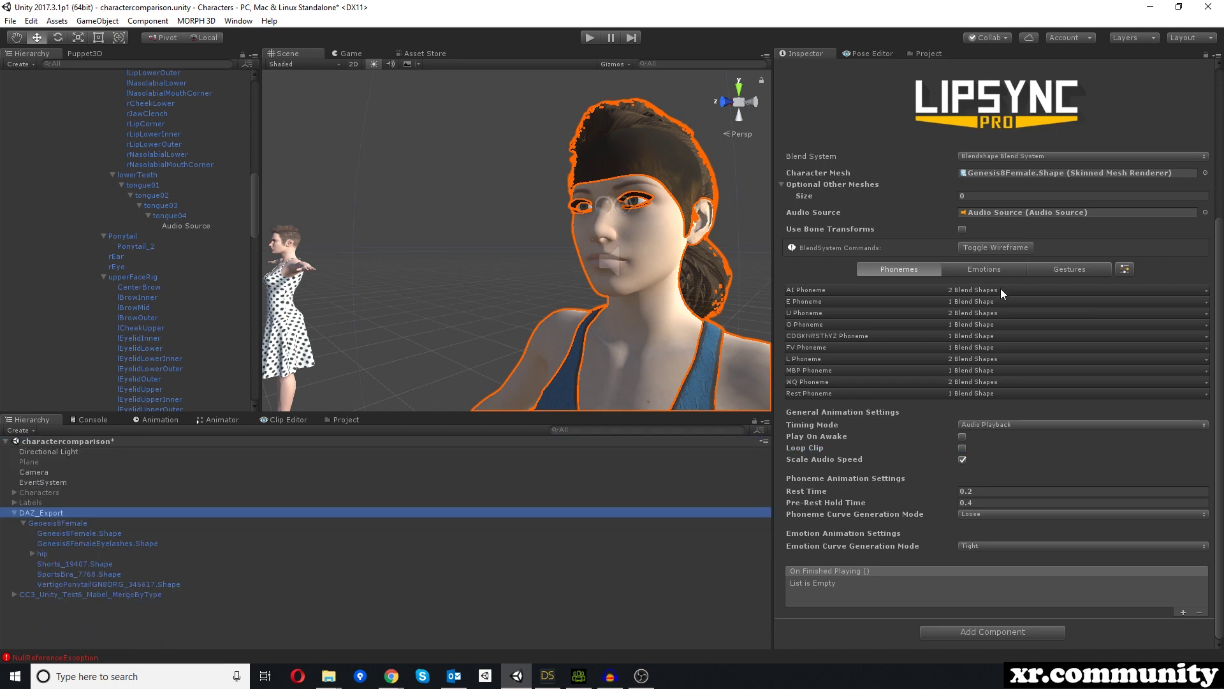
scroll(1000, 288, up, 5)
key(ctrl+s)
Download the AutoSync Language Model - En-US from the Rogo Digital extensions and close the extensions window.
click(239, 21)
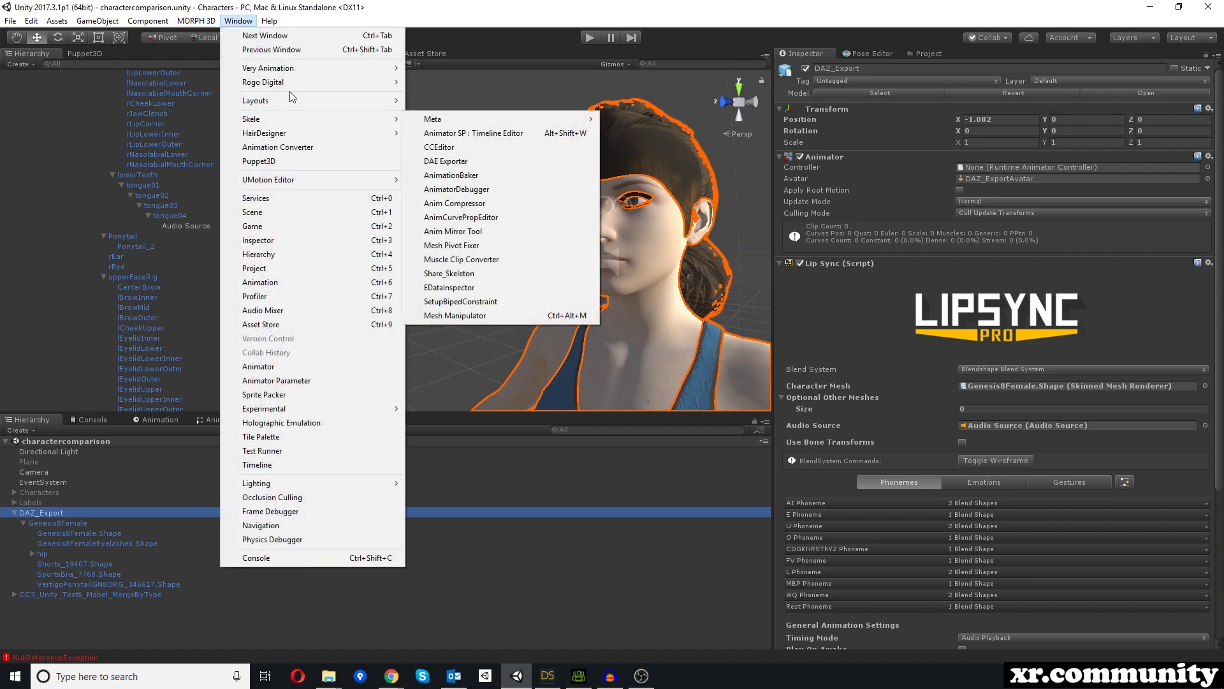
mouse_move(293, 83)
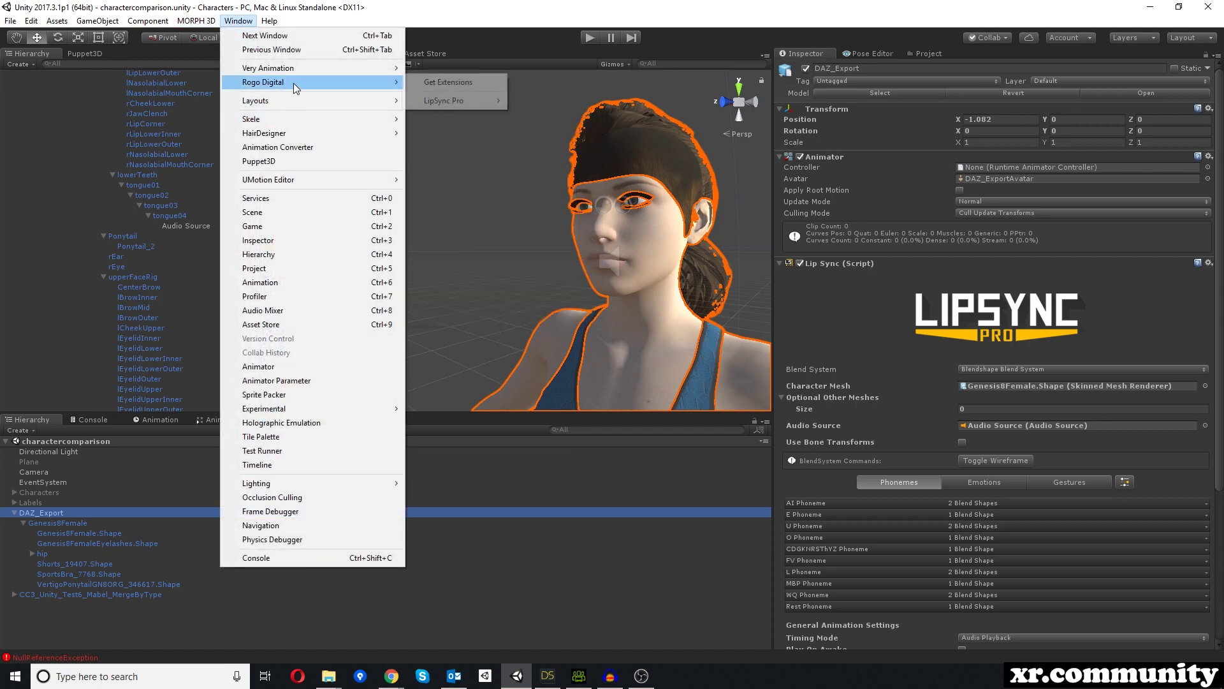
click(458, 82)
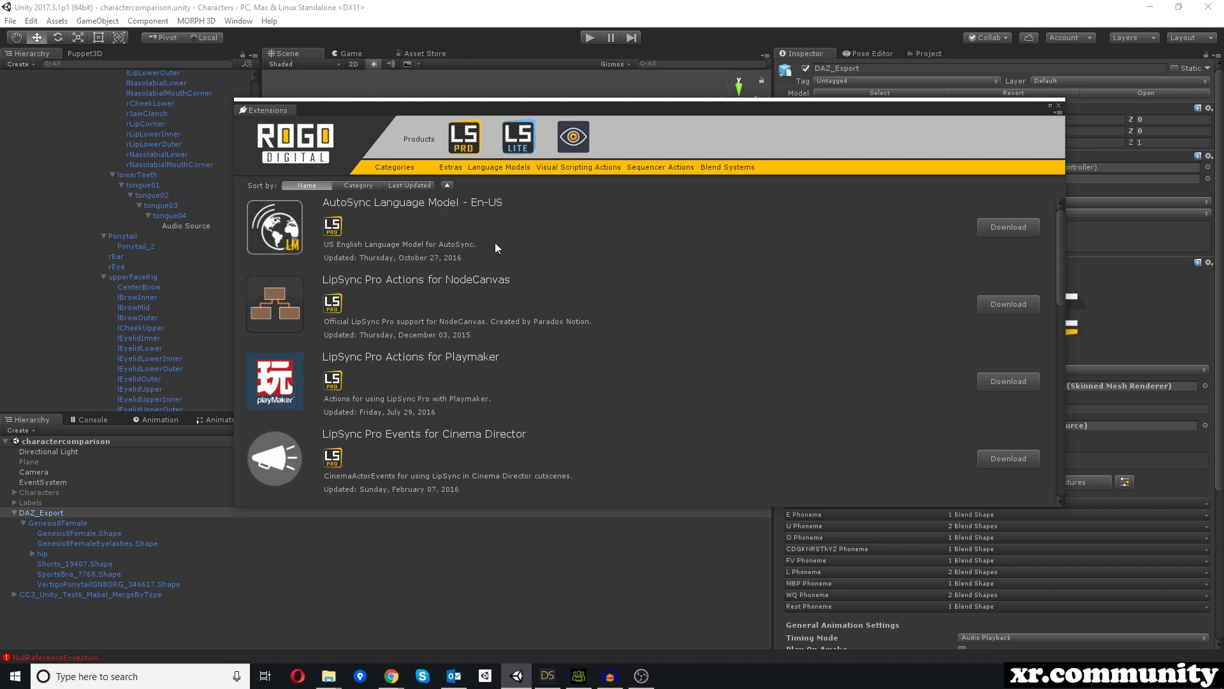
drag(516, 106, 503, 99)
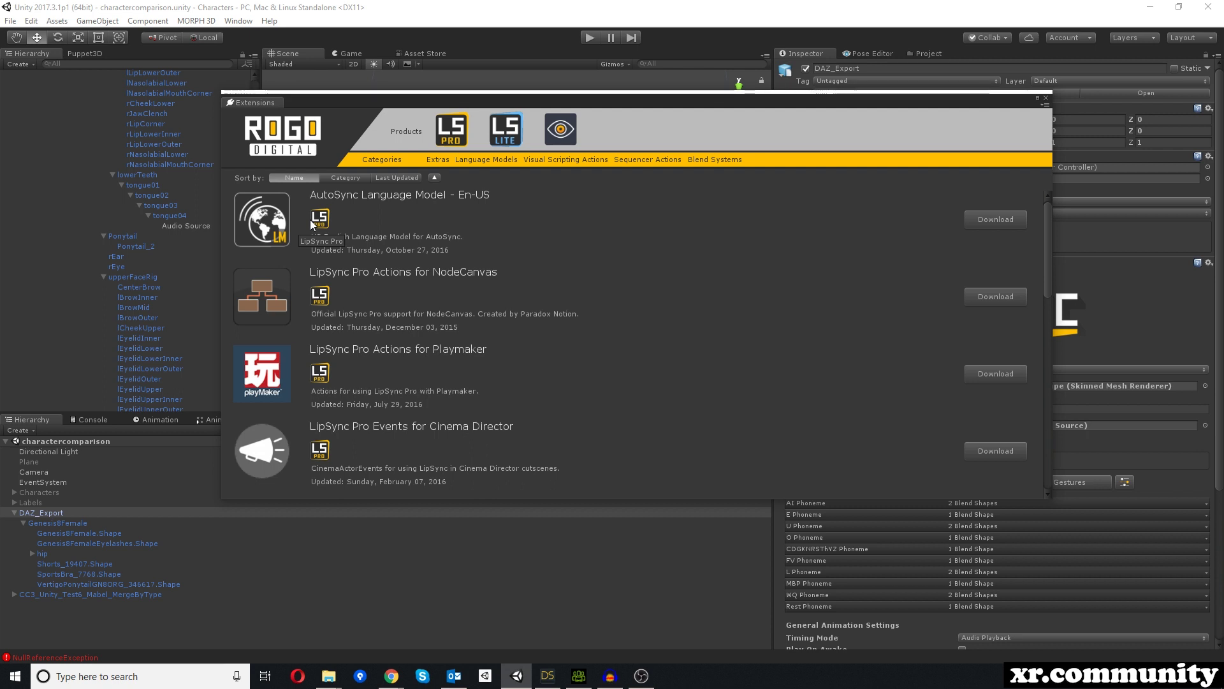
click(996, 221)
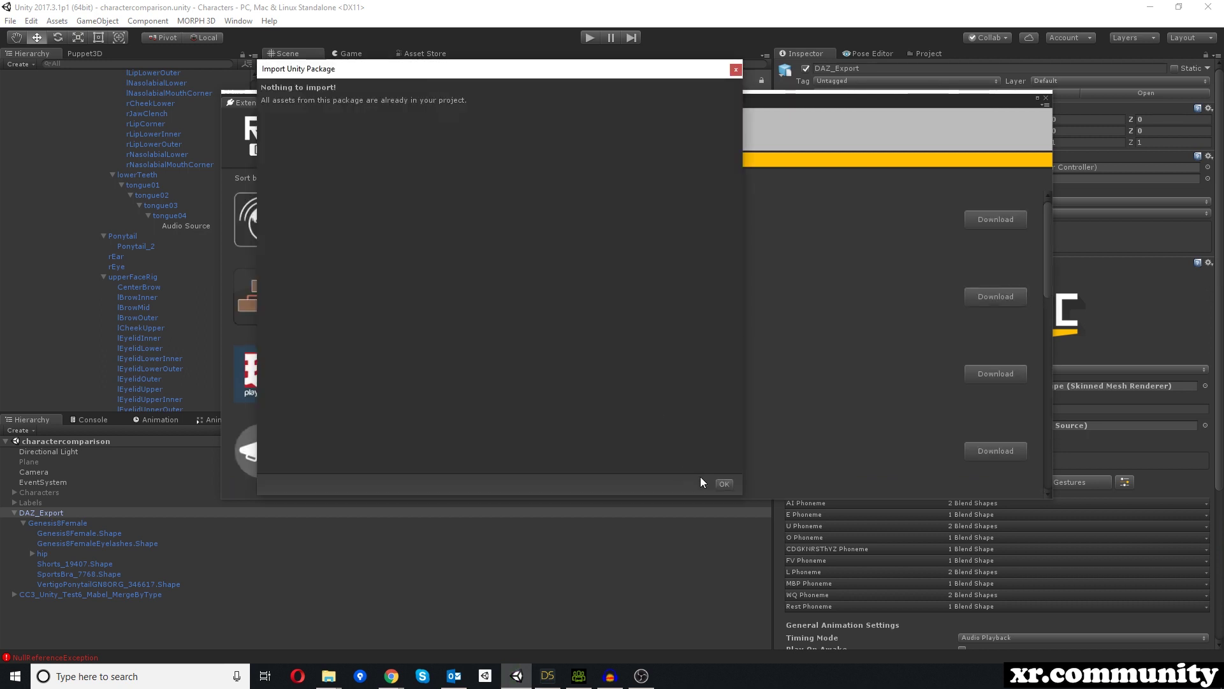
click(722, 485)
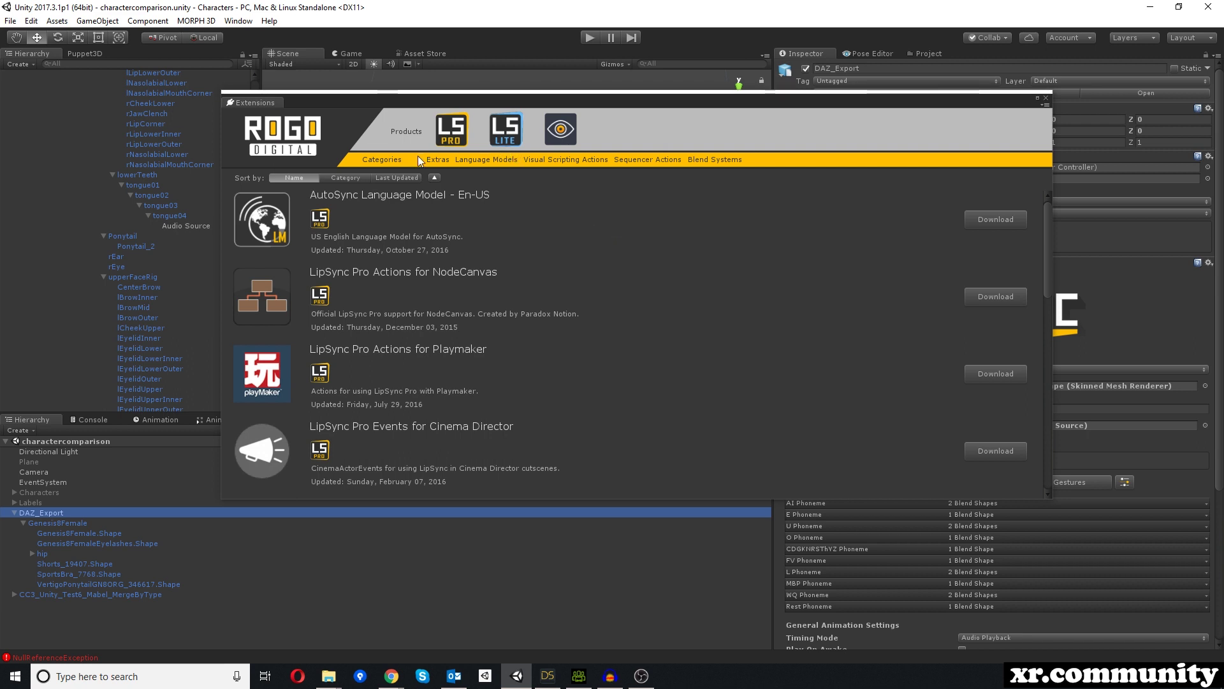
click(1046, 98)
click(1045, 97)
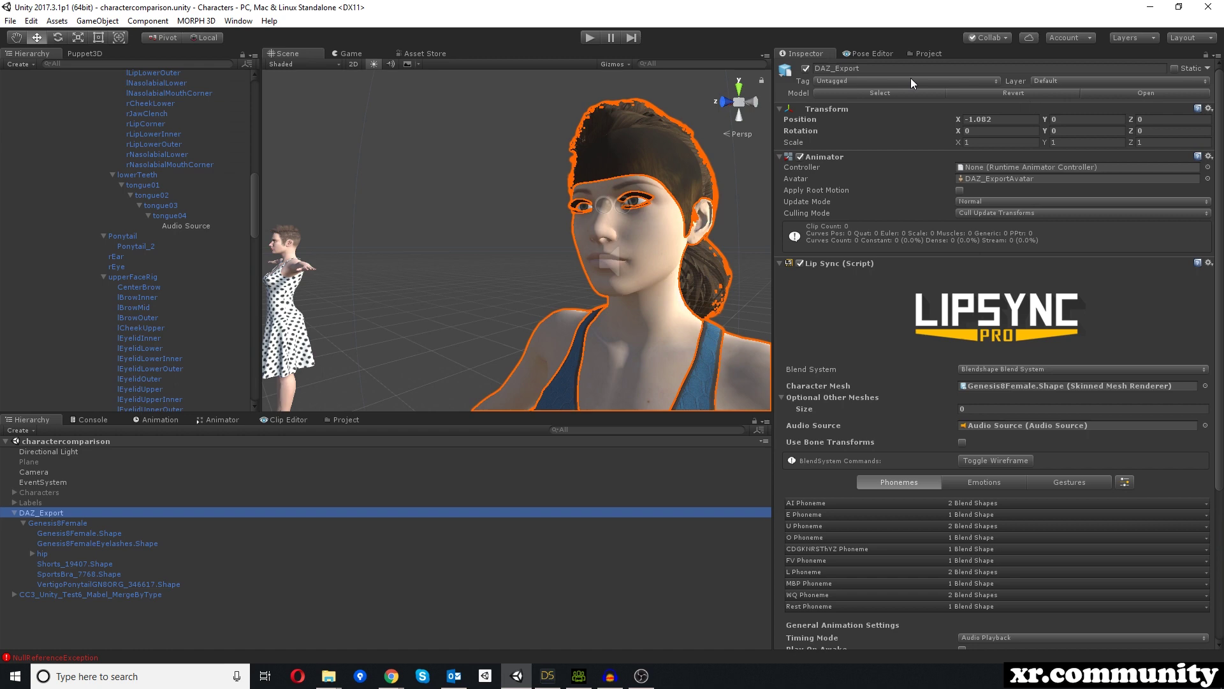
Open the LipSync Pro Clip Editor.
click(237, 22)
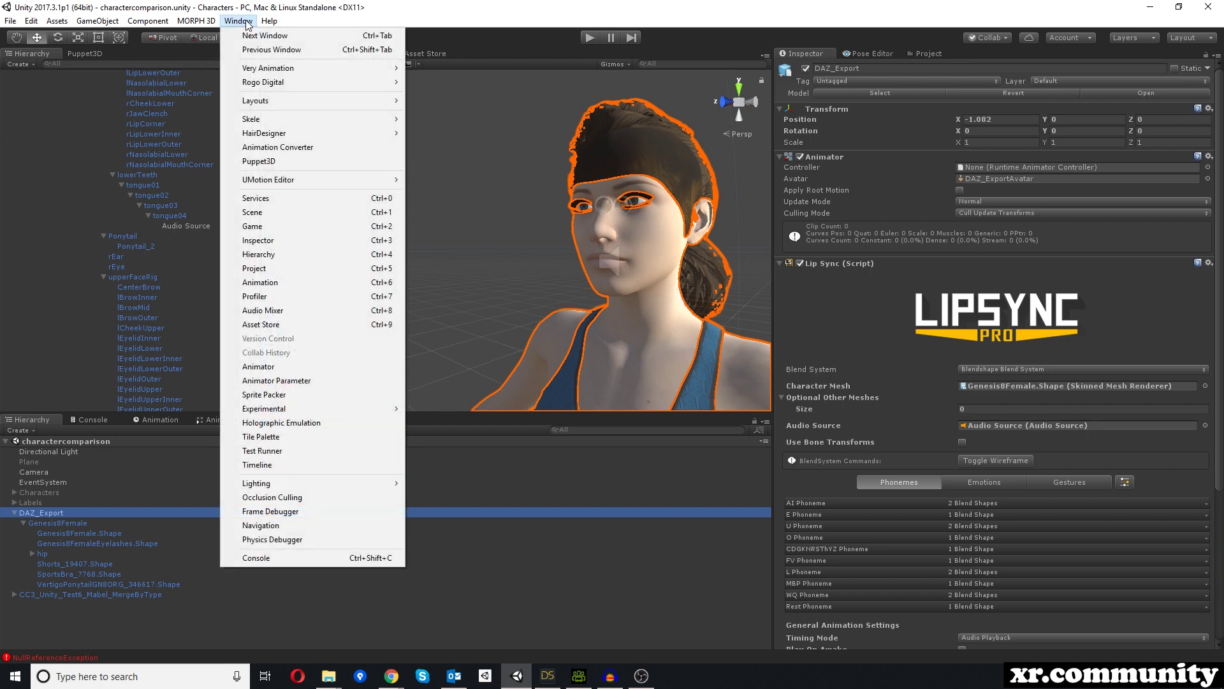
mouse_move(265, 84)
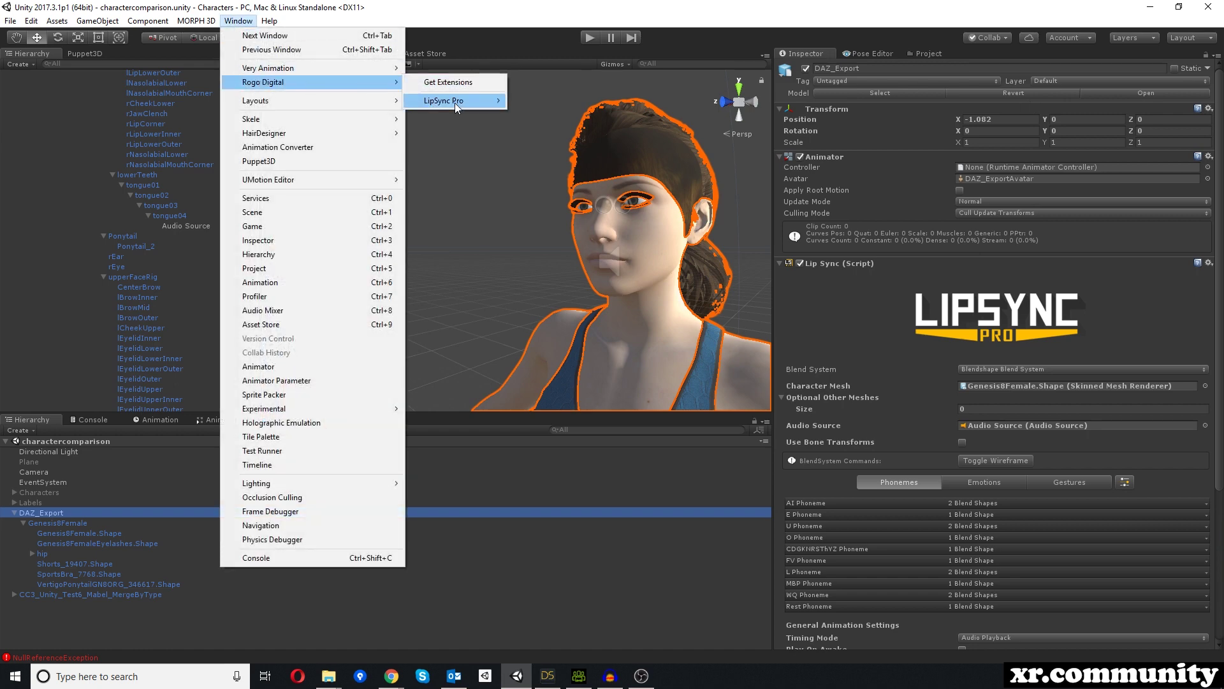
mouse_move(454, 102)
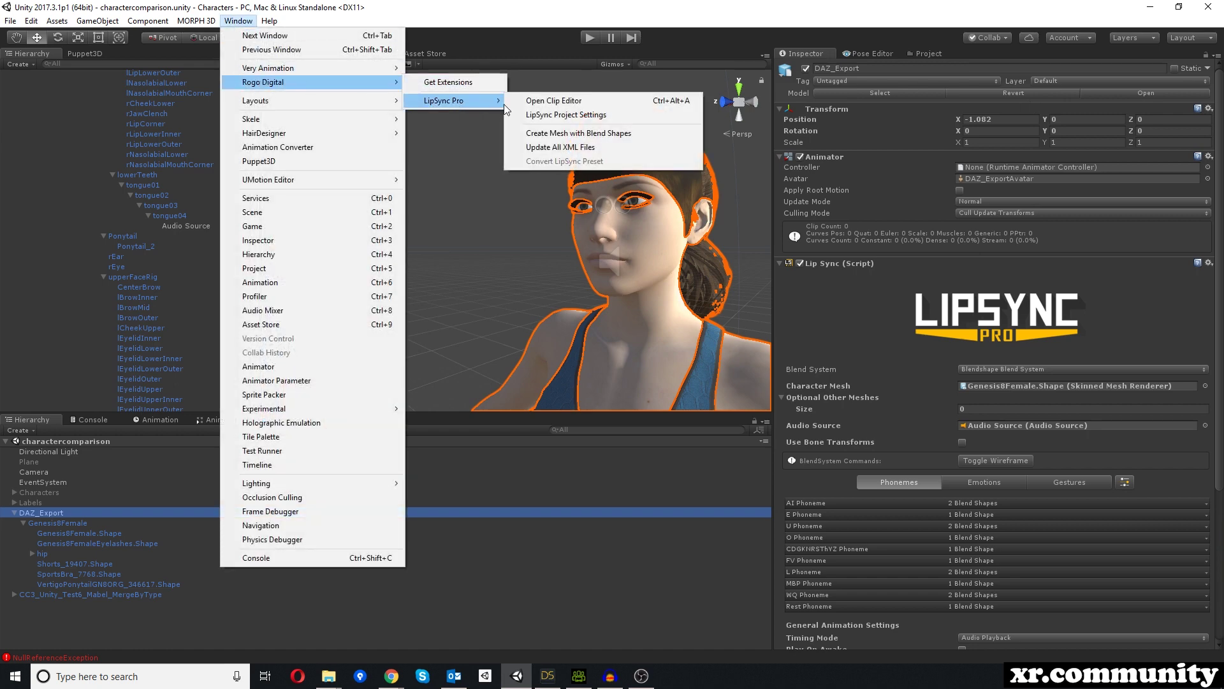
click(568, 102)
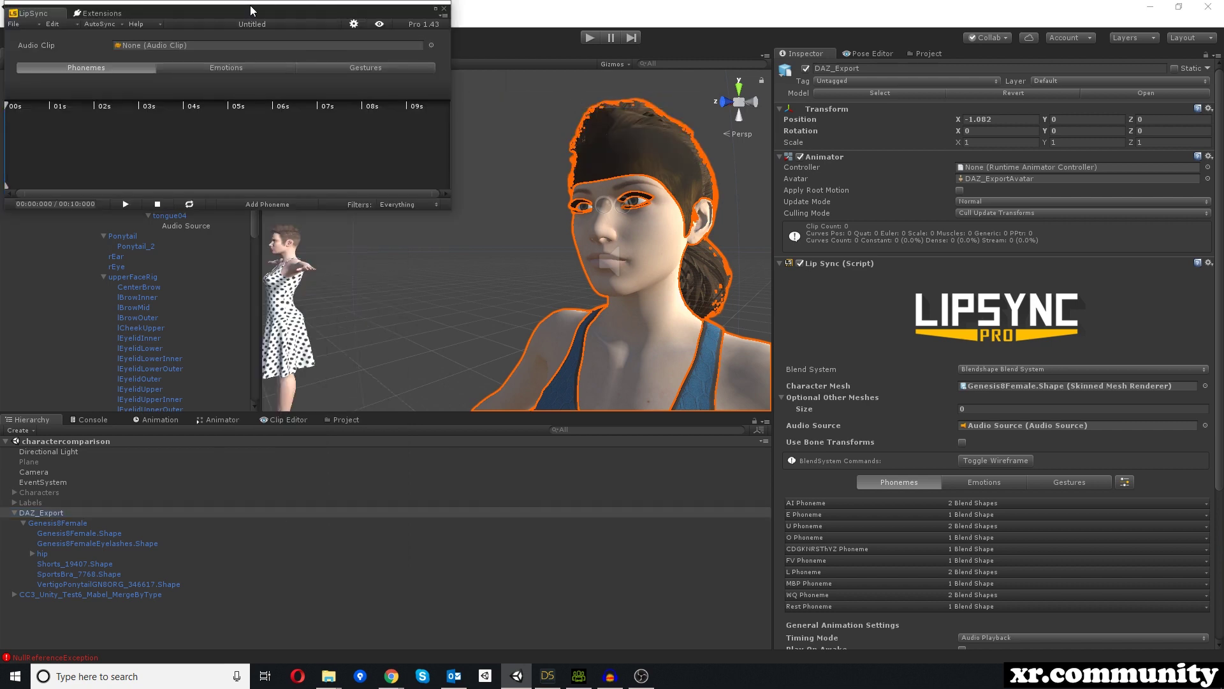
Move the clip editor over the scene and load lipsynctest as its audio clip.
drag(255, 13, 637, 215)
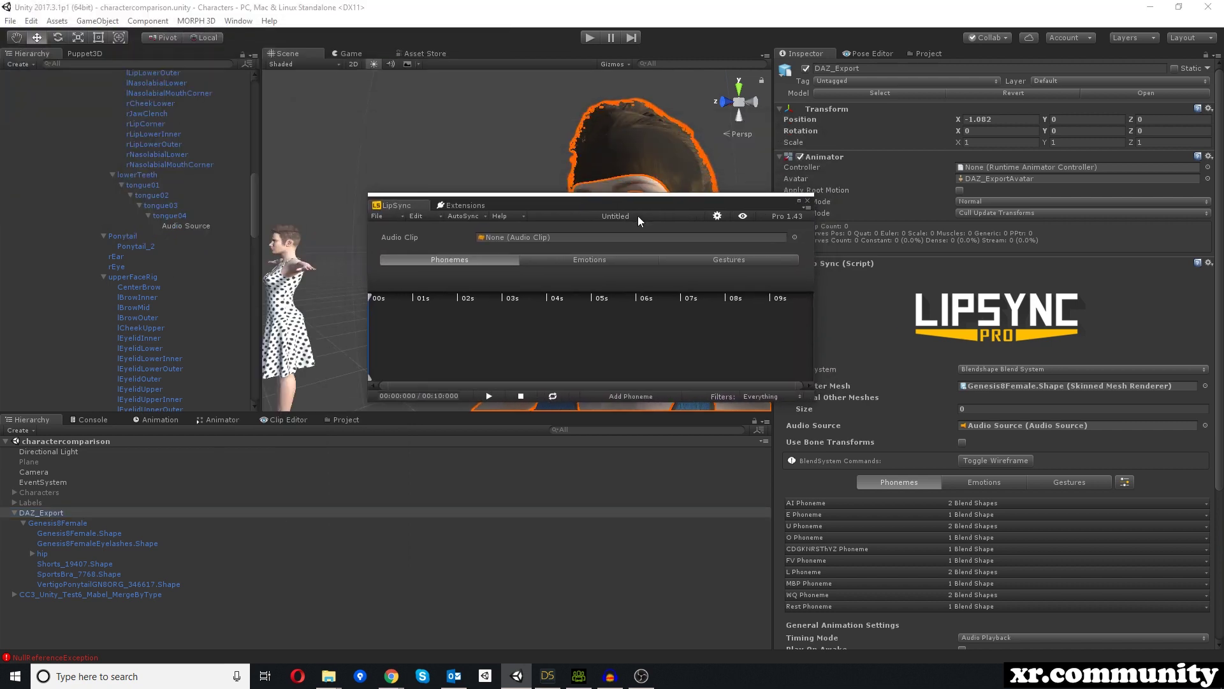
click(796, 237)
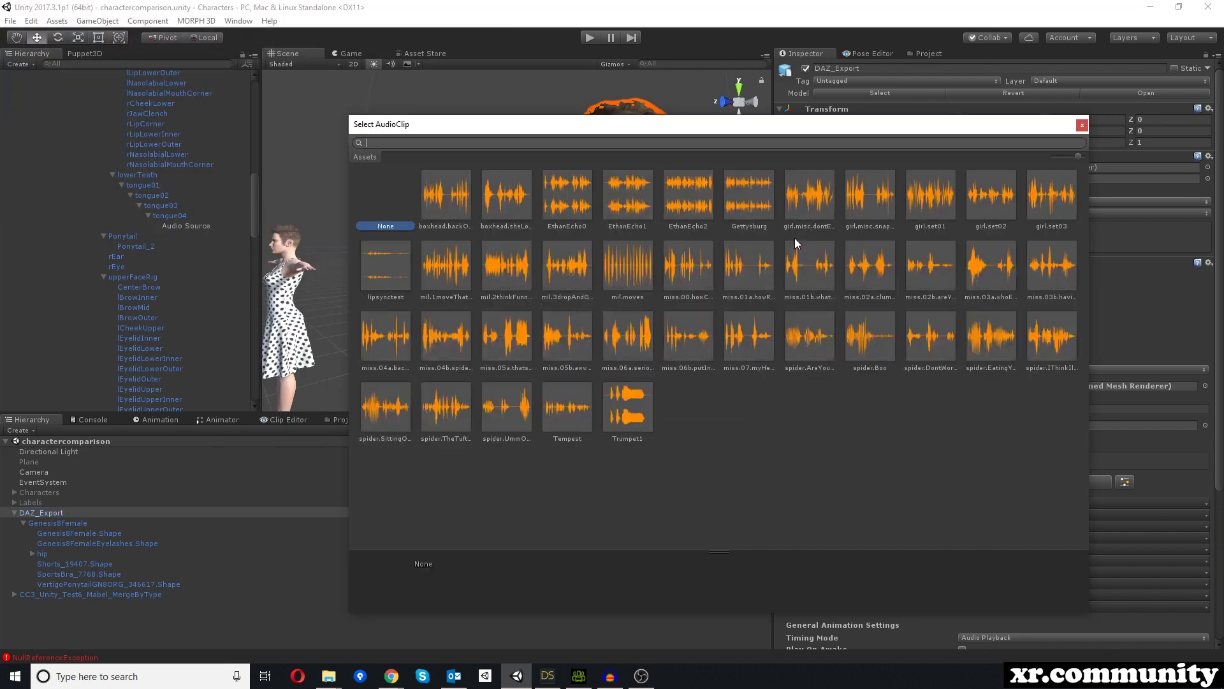
double_click(385, 263)
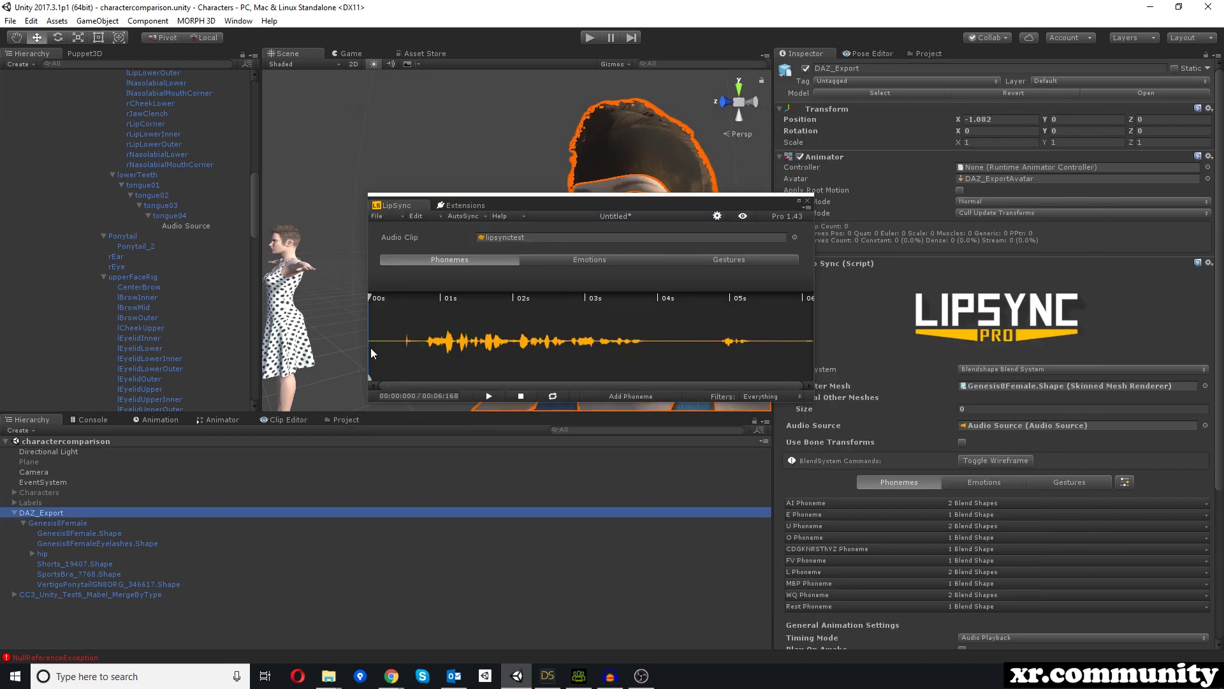
Scrub through the lipsynctest waveform and review the phonemes that can be added at the playhead.
mouse_move(382, 340)
mouse_down()
mouse_move(781, 348)
mouse_move(353, 330)
mouse_move(609, 341)
mouse_move(368, 338)
mouse_up()
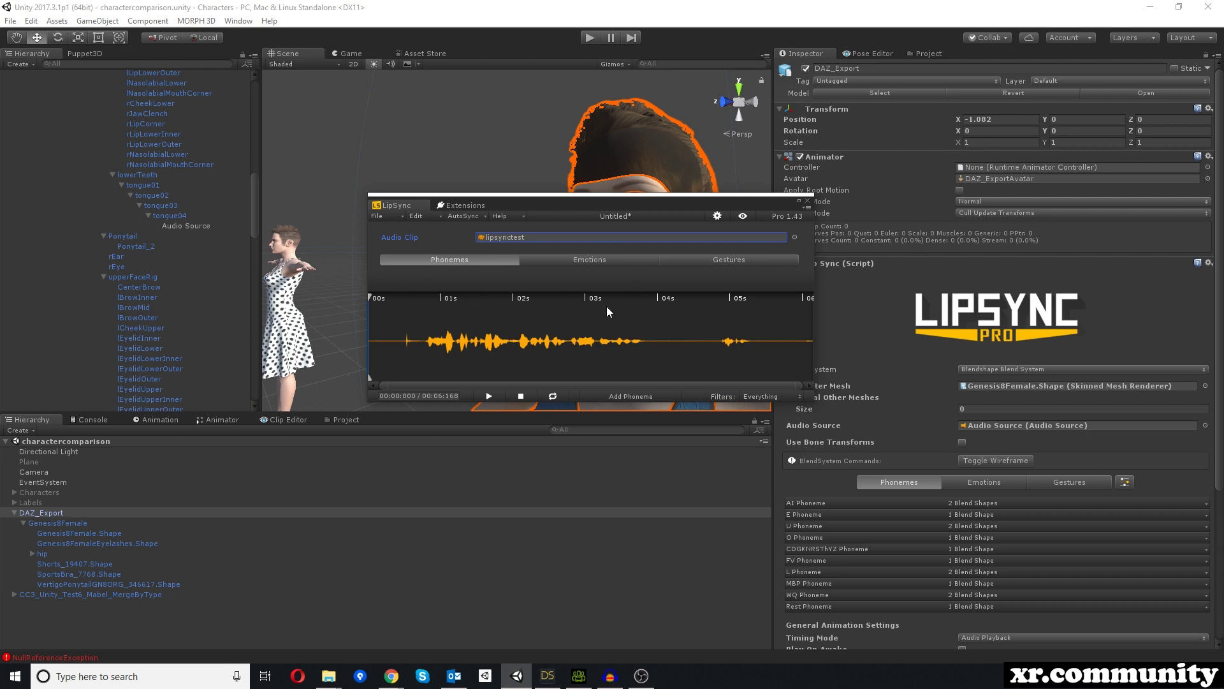
drag(408, 327, 435, 336)
scroll(441, 348, up, 2)
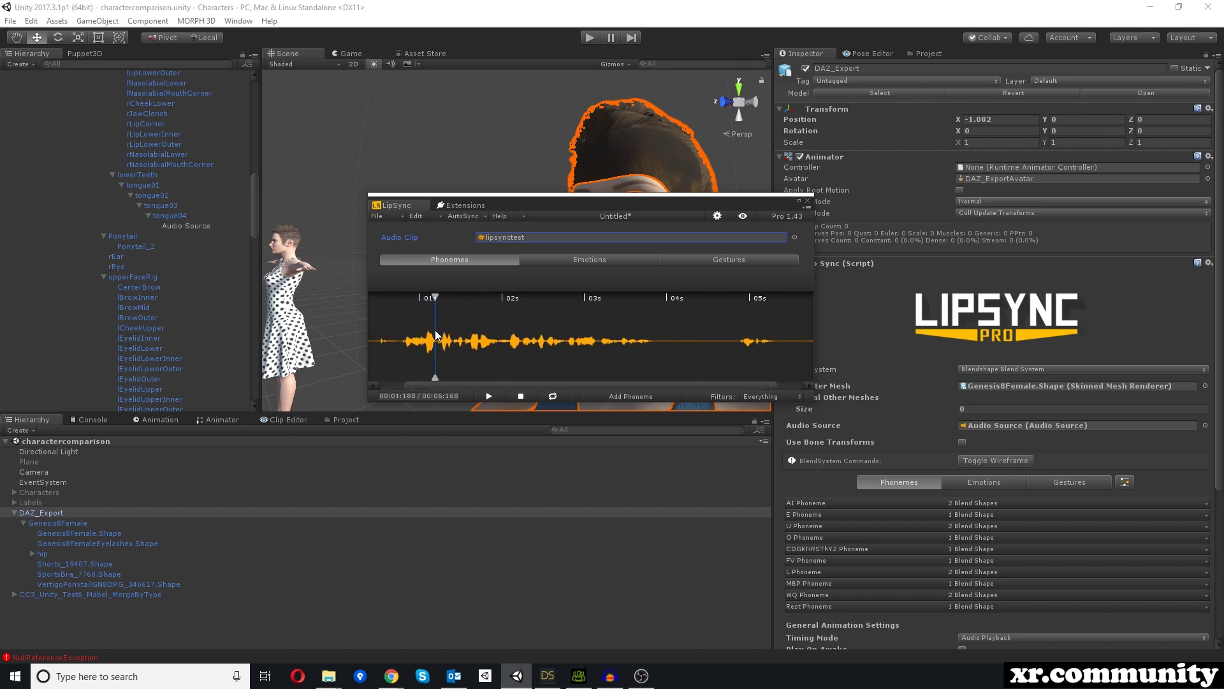
click(618, 396)
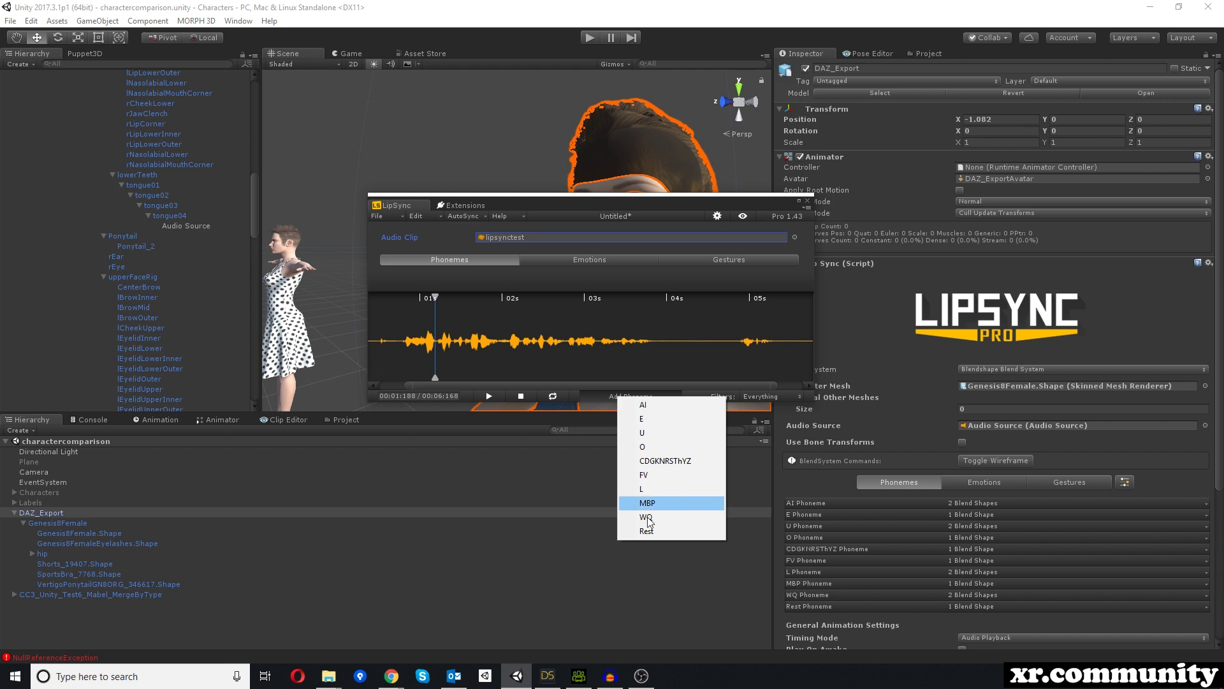
drag(416, 344, 402, 345)
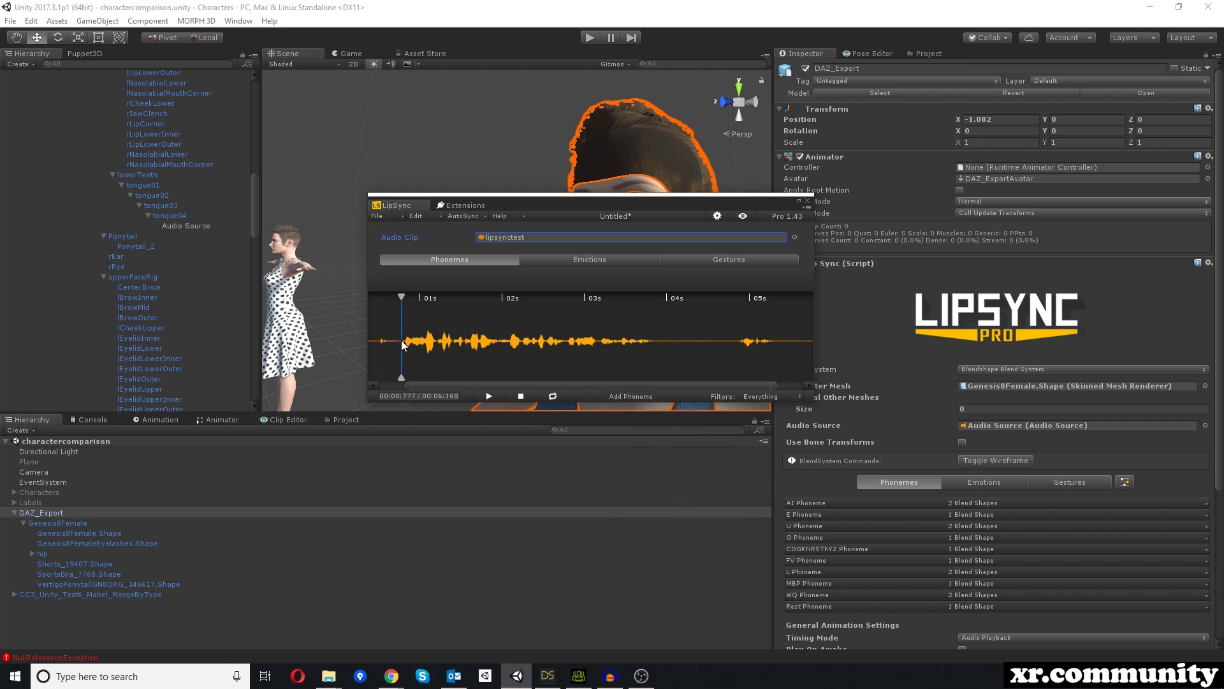
drag(396, 349, 477, 349)
click(625, 396)
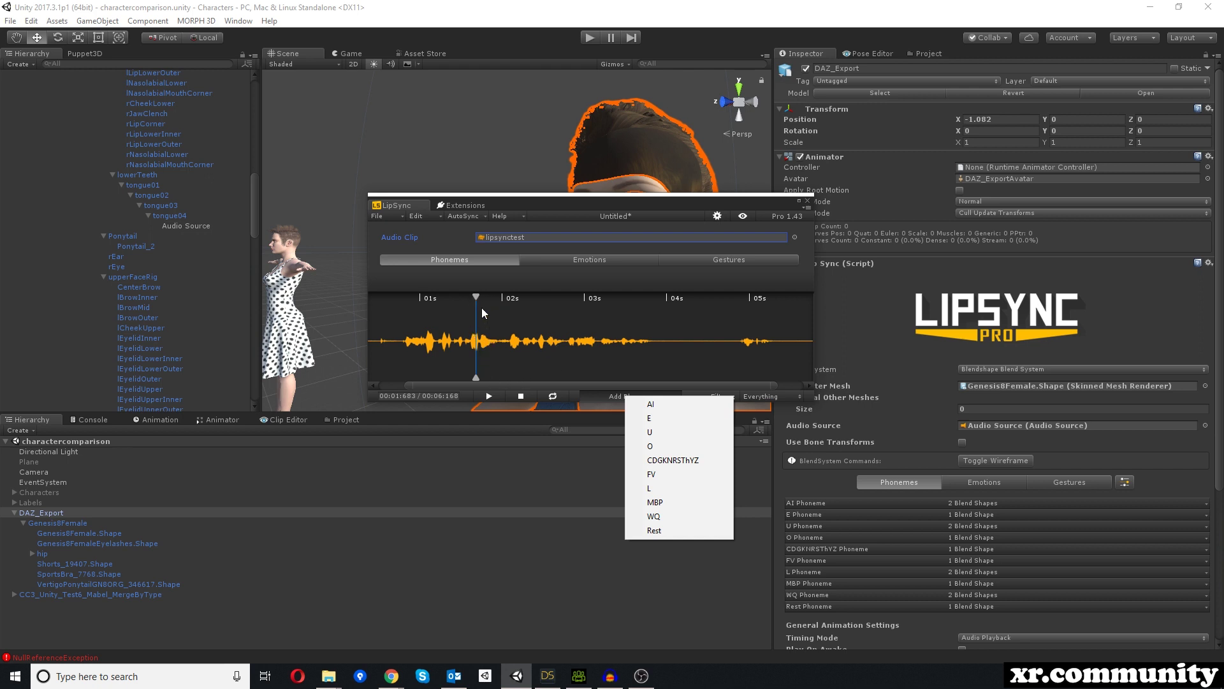
Generate the clip's phoneme markers with AutoSync using the default settings.
drag(564, 204, 614, 202)
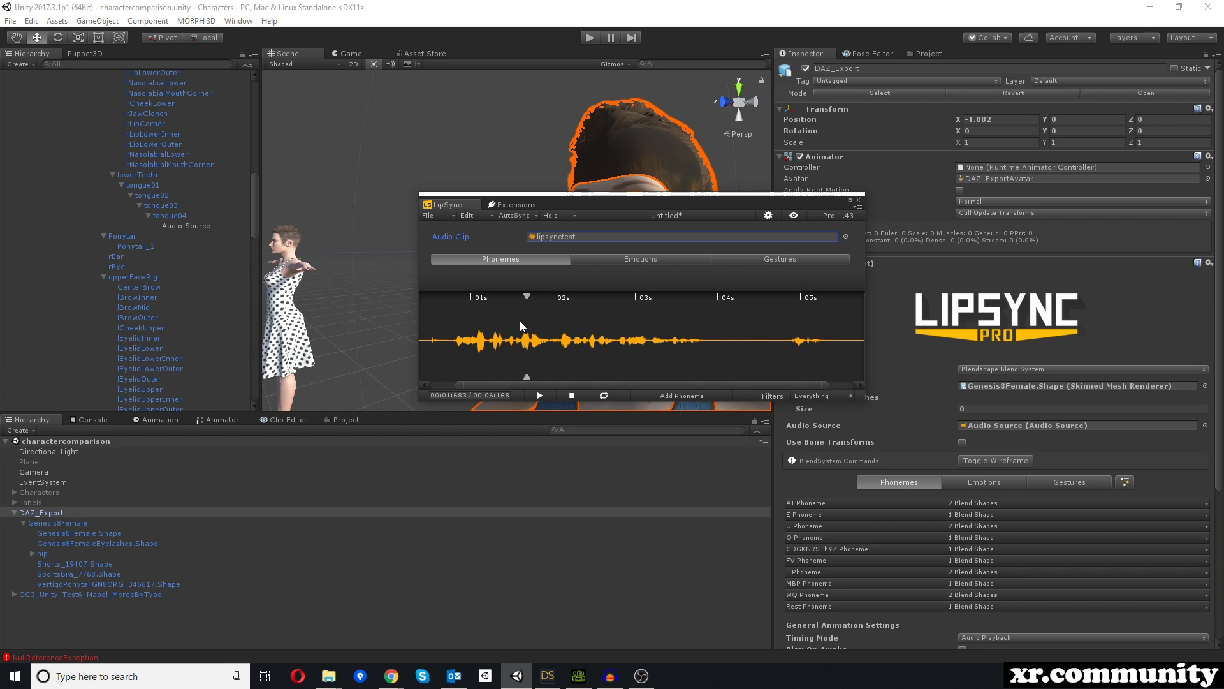
click(515, 216)
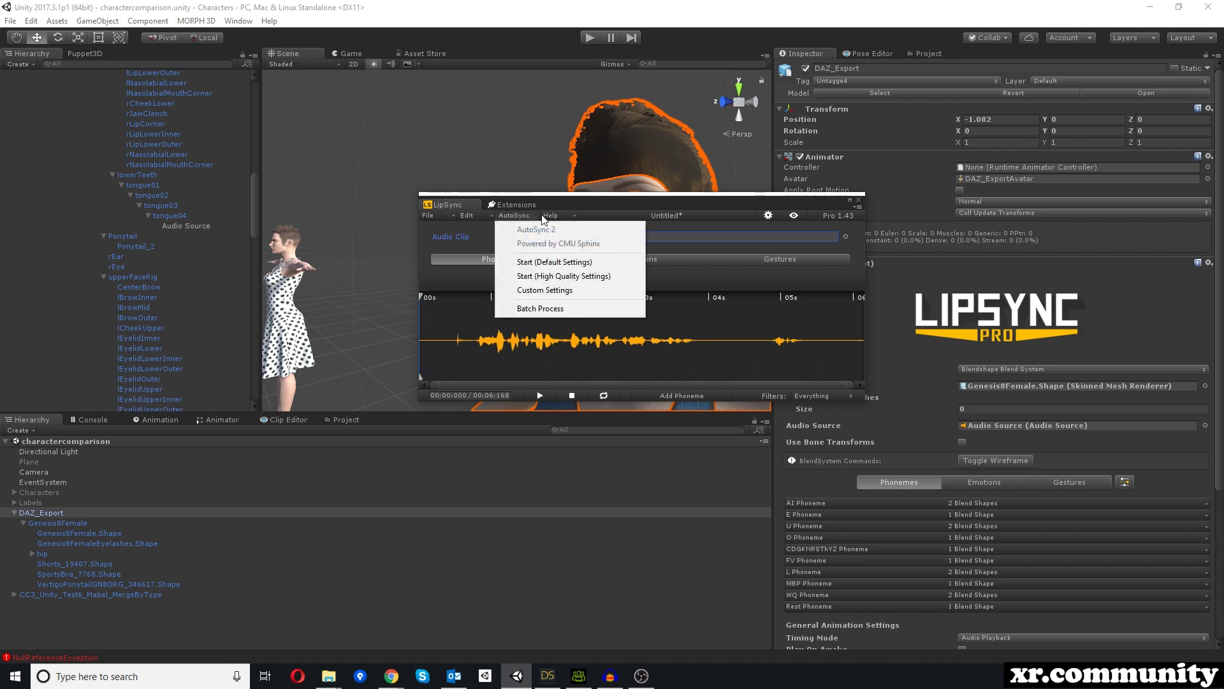
click(561, 263)
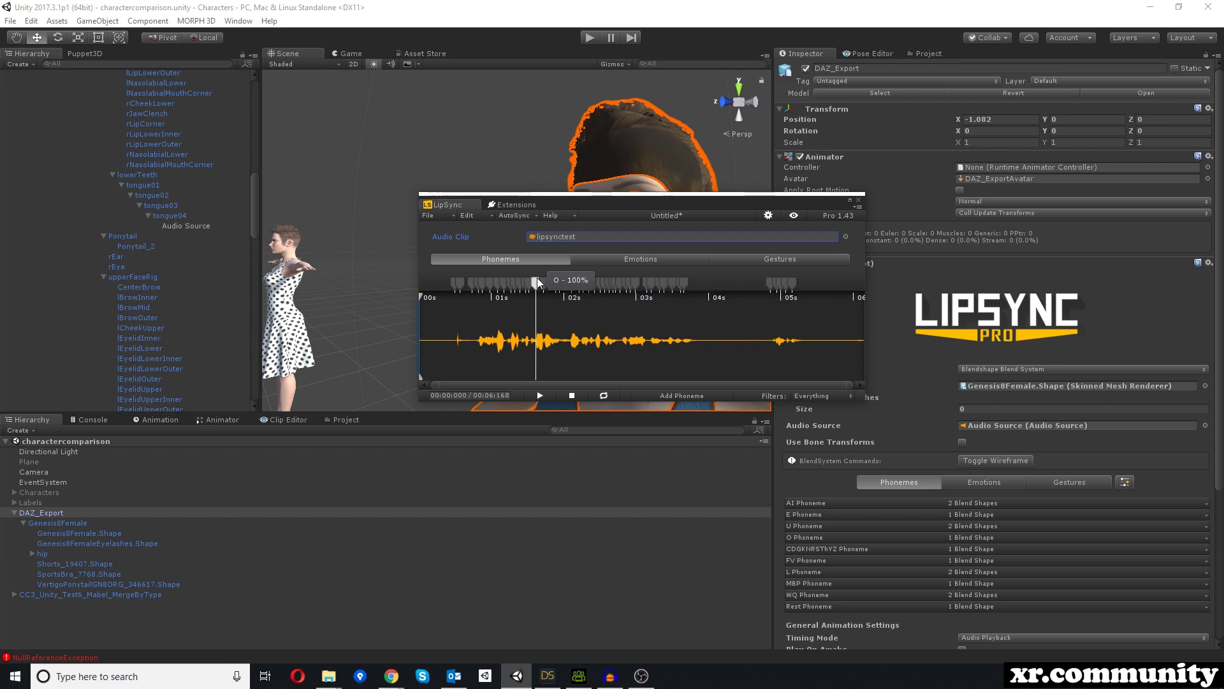
Review the AutoSync processing options, including the high quality settings.
click(536, 216)
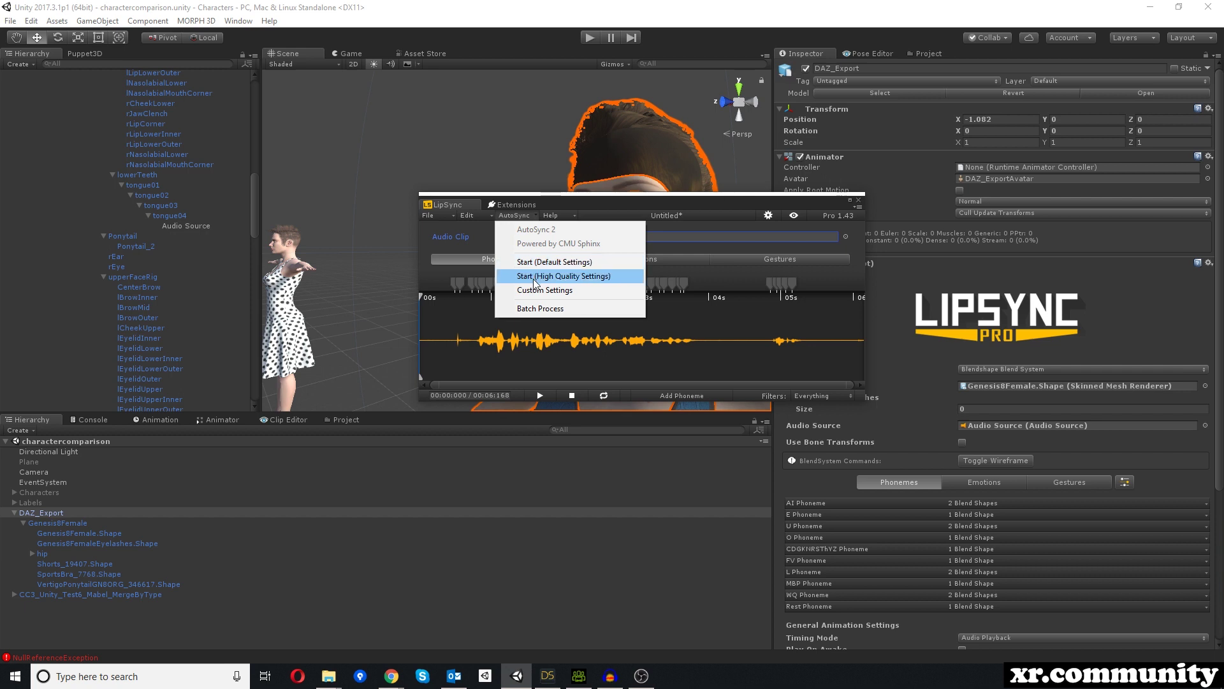
click(619, 202)
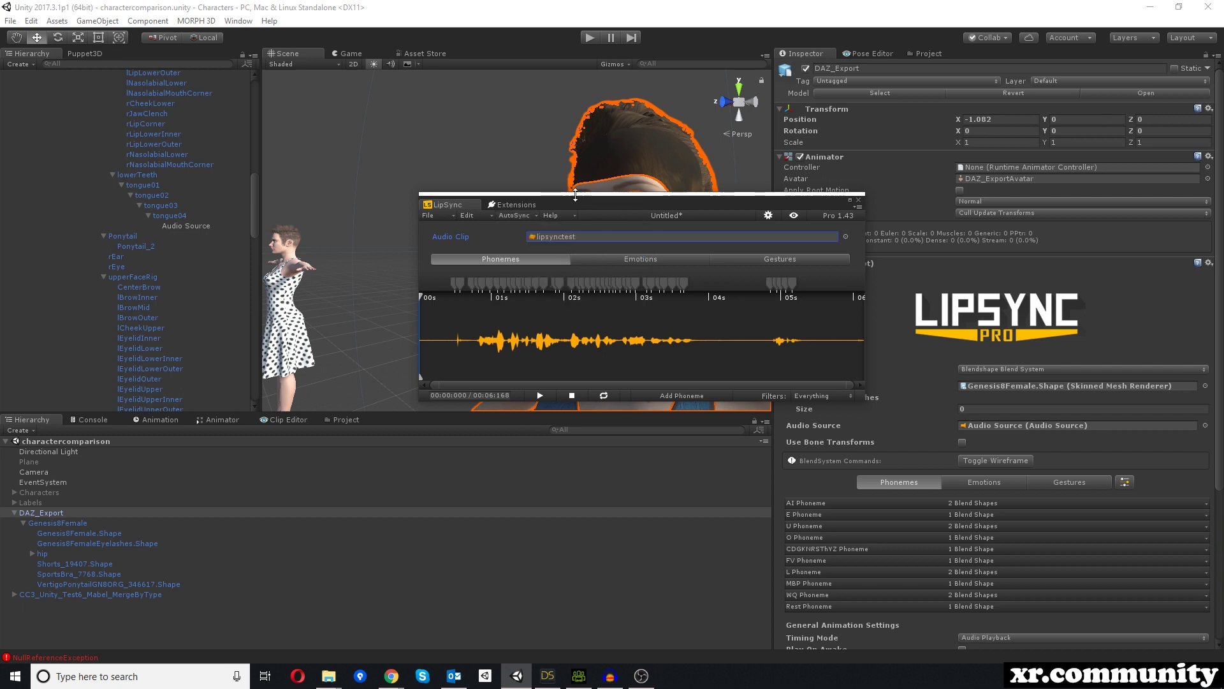
click(528, 216)
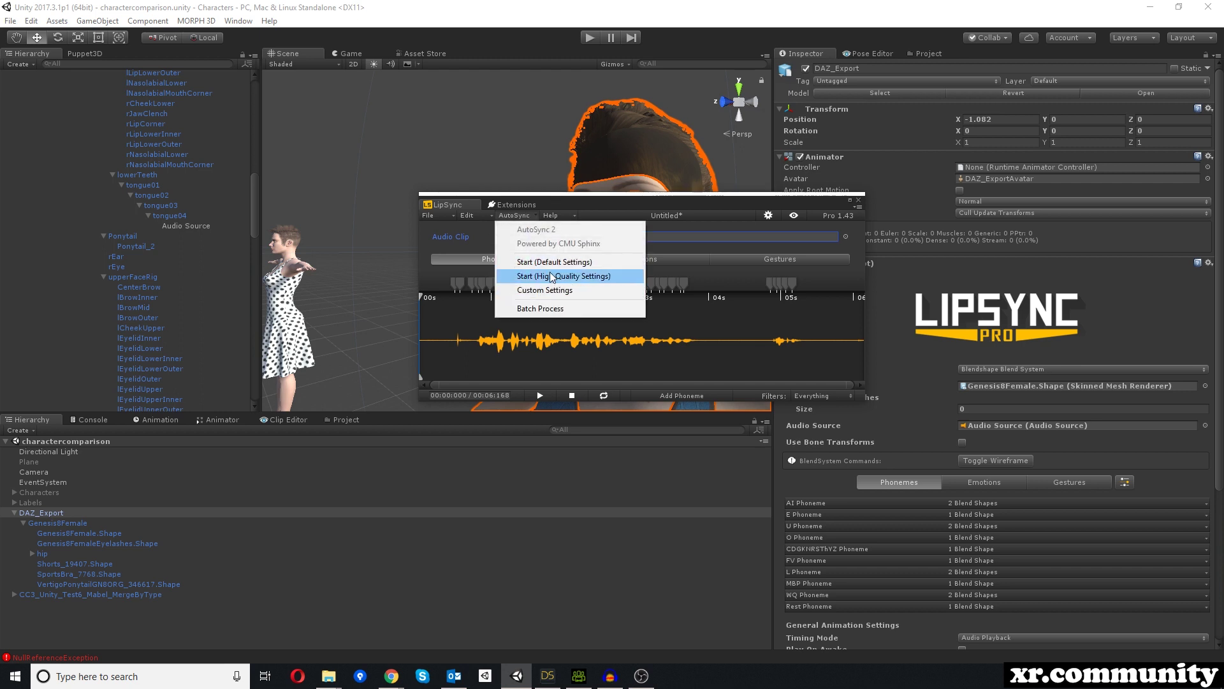
click(709, 198)
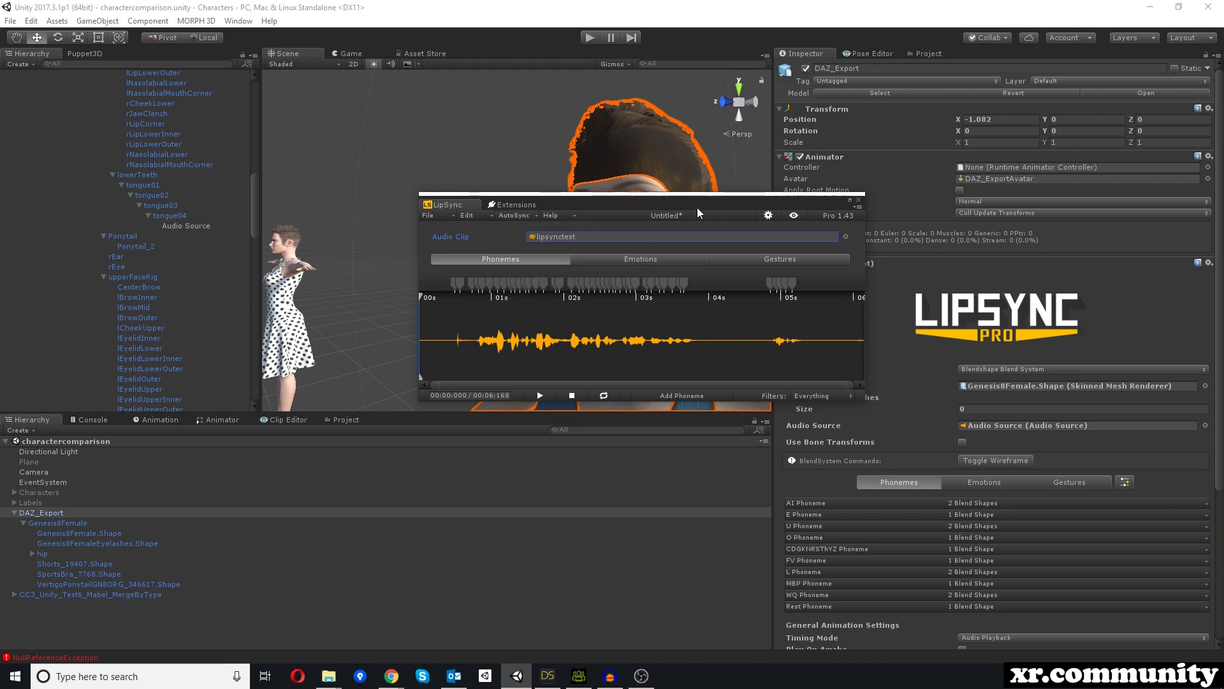
Examine the clip's Emotions and Gestures timelines, uncover the character's face, and return to the Phonemes timeline.
click(638, 259)
drag(488, 306, 712, 316)
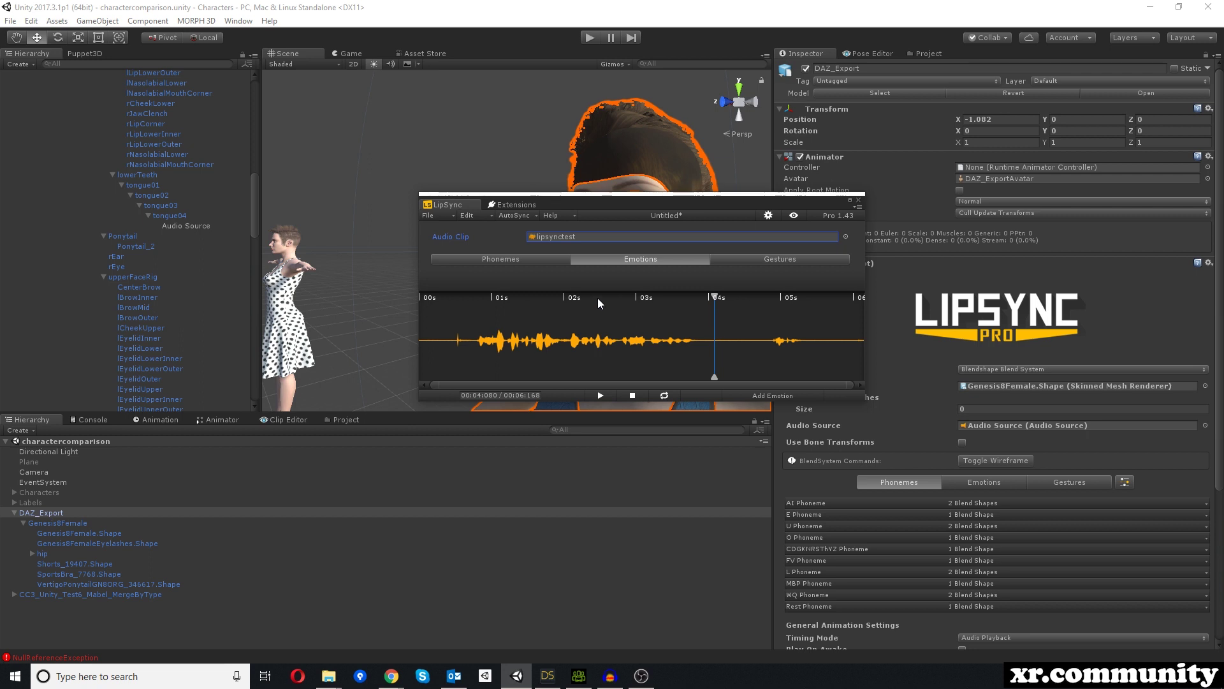
drag(640, 197, 606, 334)
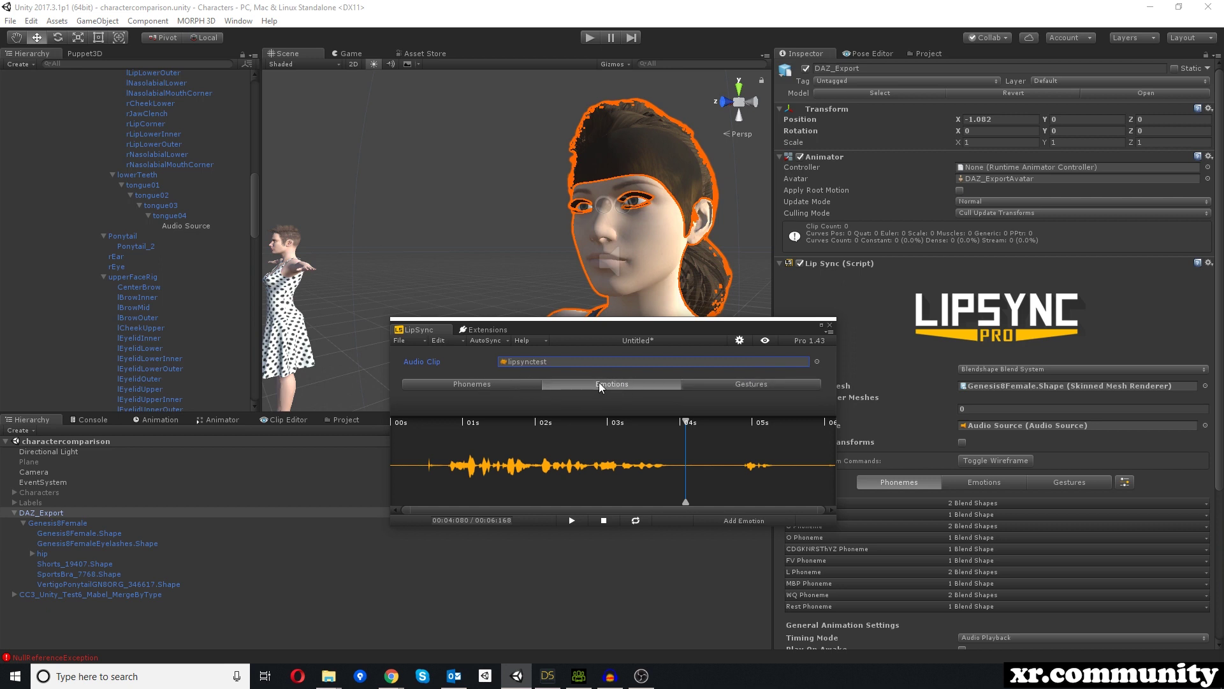
click(756, 384)
click(653, 385)
click(469, 383)
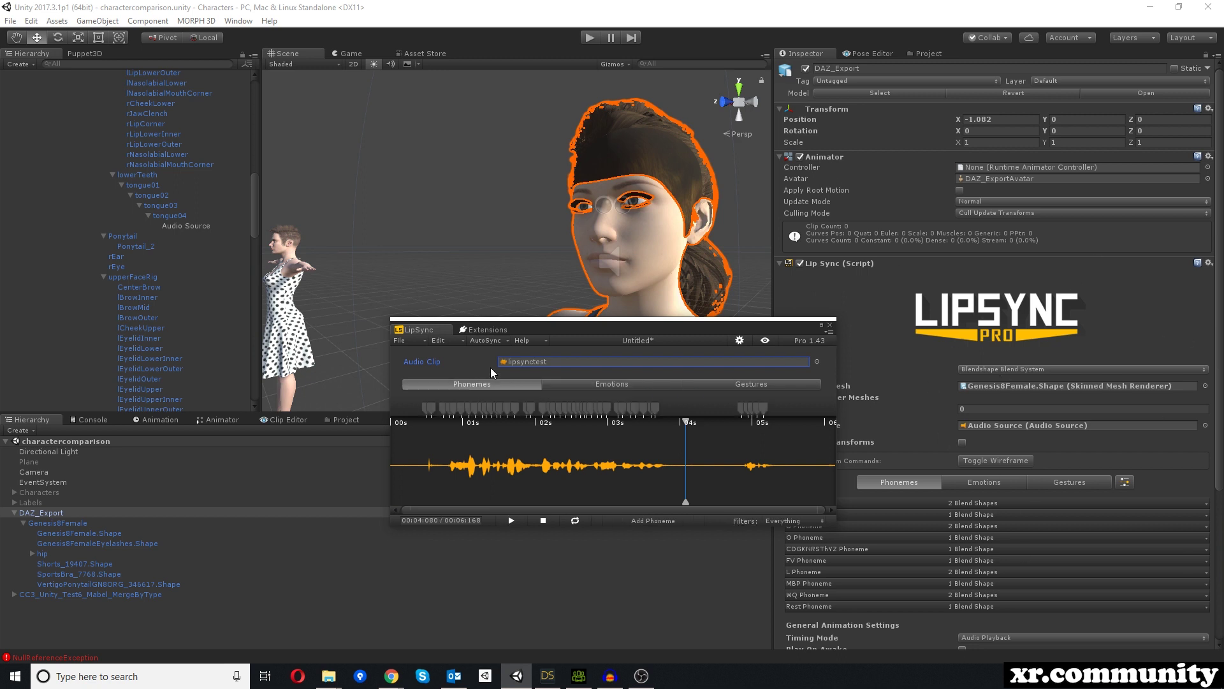
Save the lip-sync clip as lipsynctest_lipsyncpro.asset in the project's Audio folder and close the clip editor.
click(419, 339)
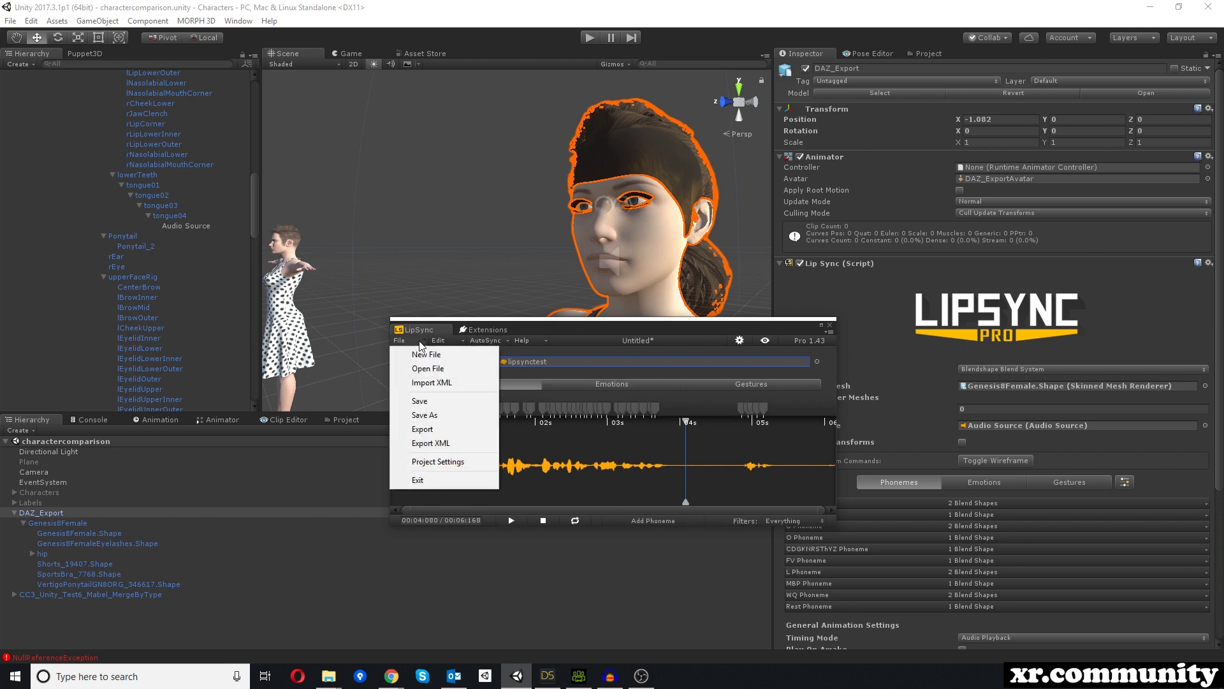
click(424, 415)
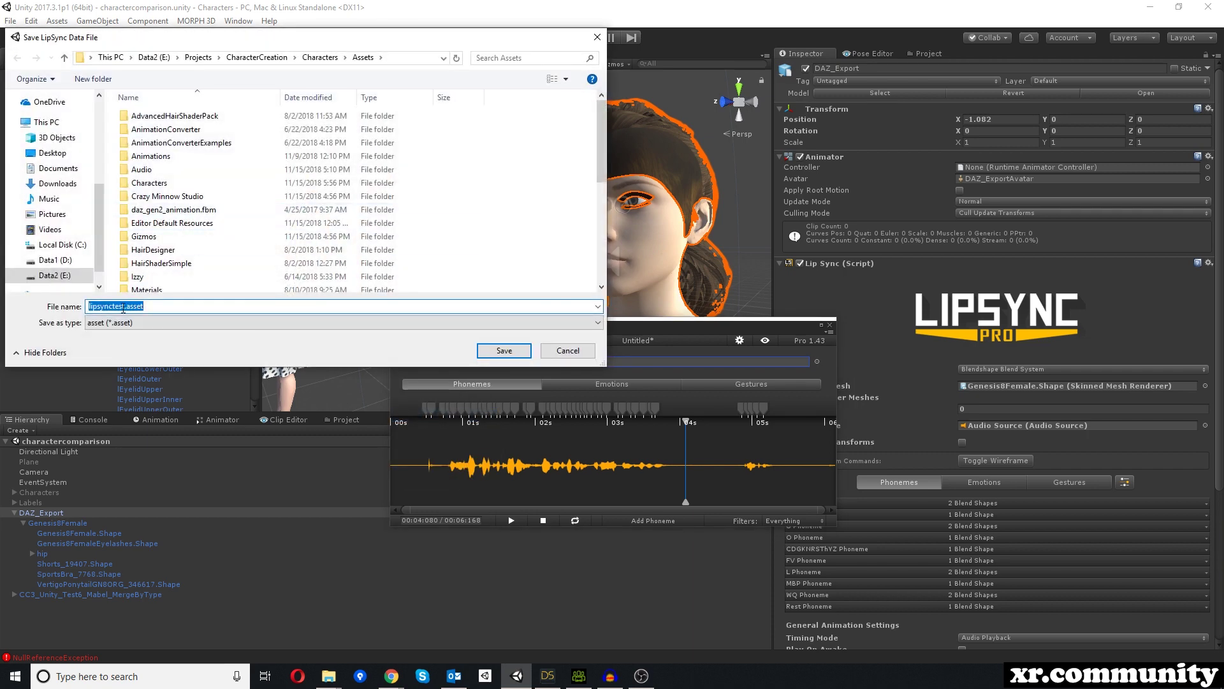
click(125, 307)
text(_)
double_click(141, 169)
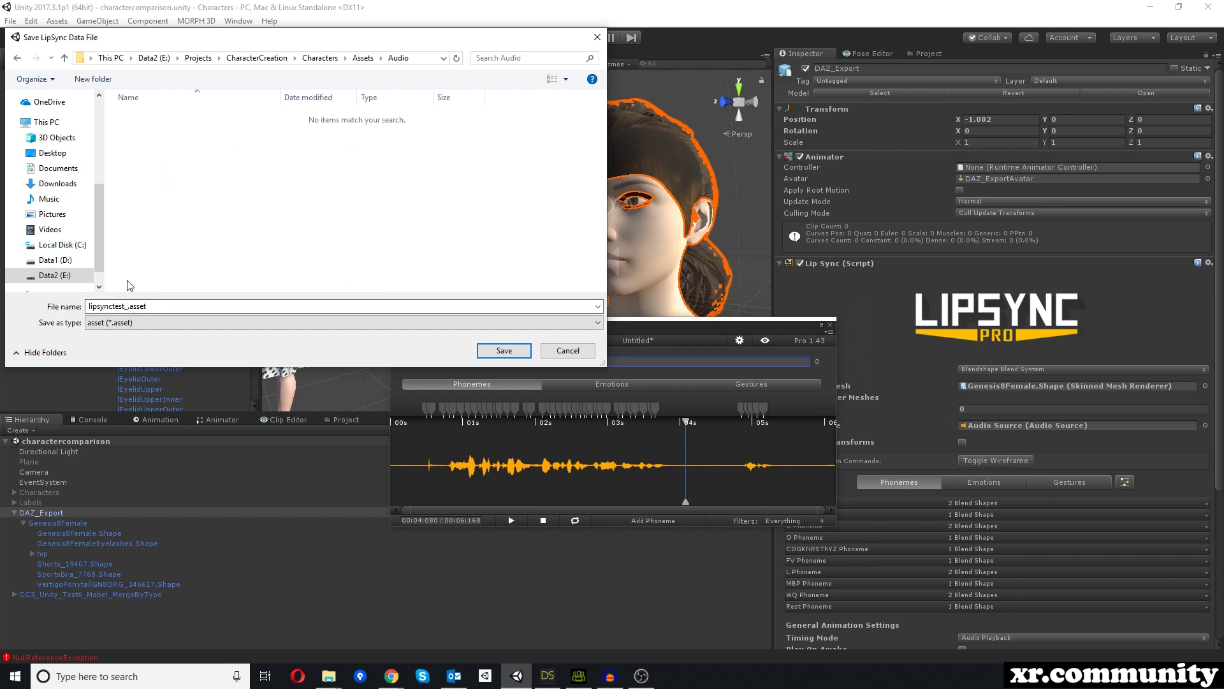
double_click(126, 307)
click(127, 307)
text(lipsyncpro)
key(Return)
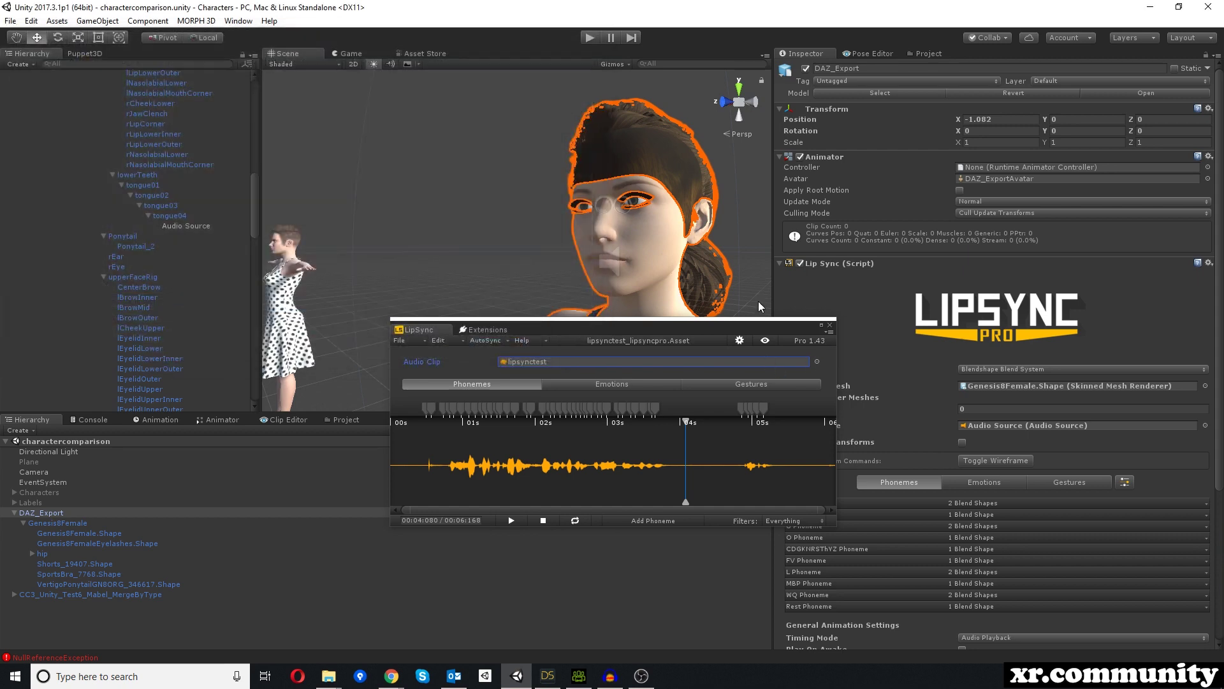
click(830, 325)
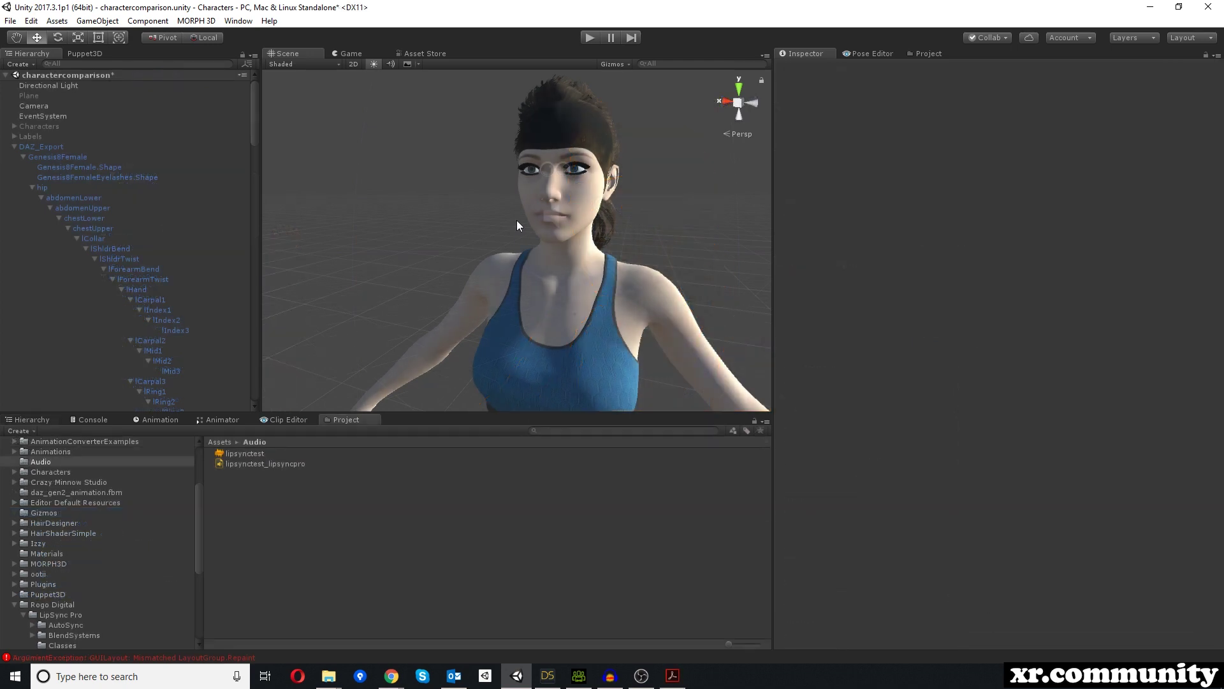
Enable Play On Awake in DAZ_Export's Lip Sync component and assign lipsynctest_lipsyncpro as the default clip.
click(42, 147)
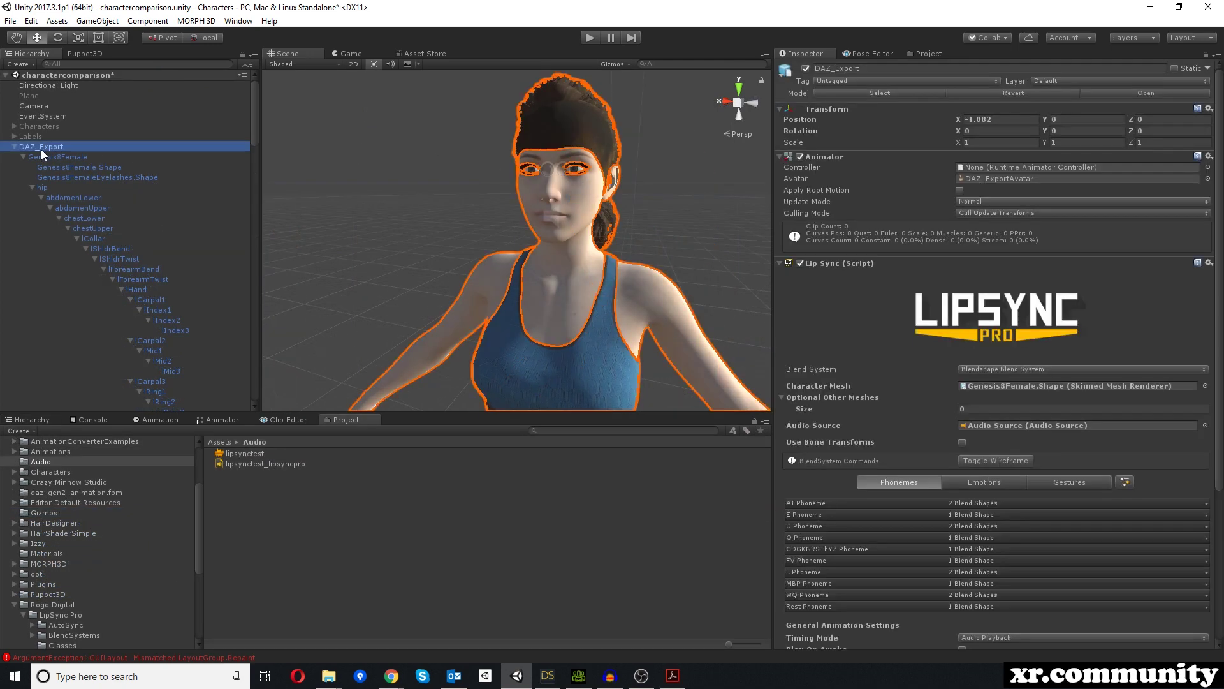
scroll(998, 460, down, 5)
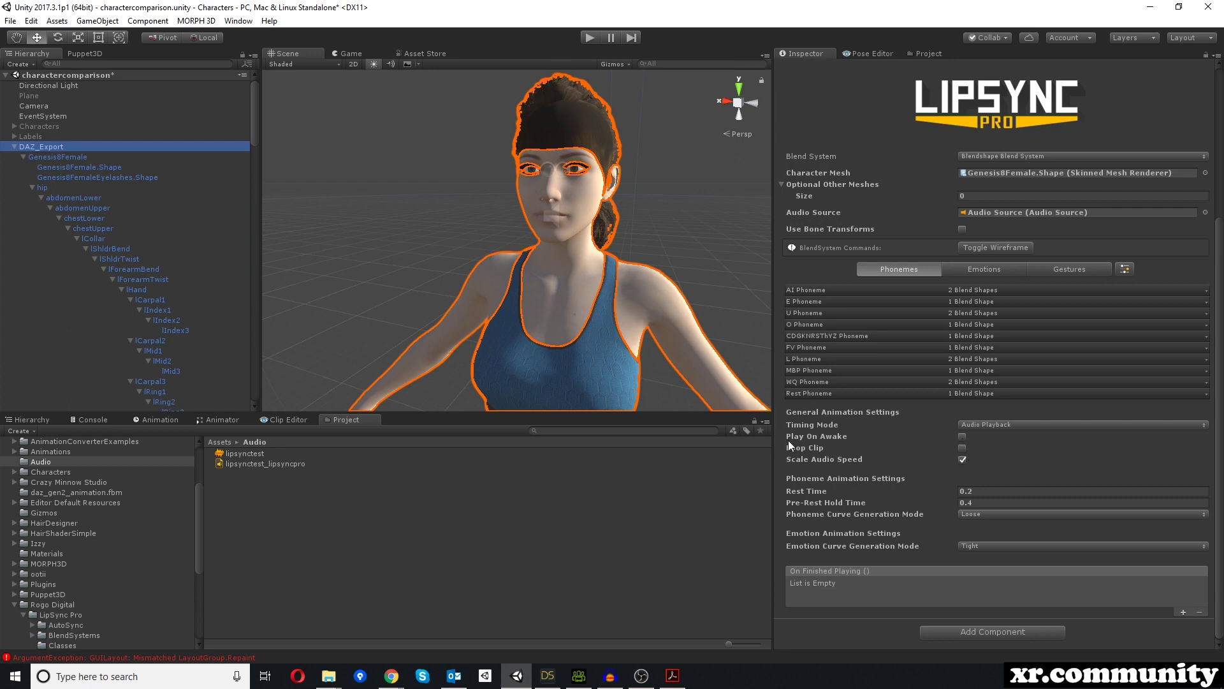
click(963, 438)
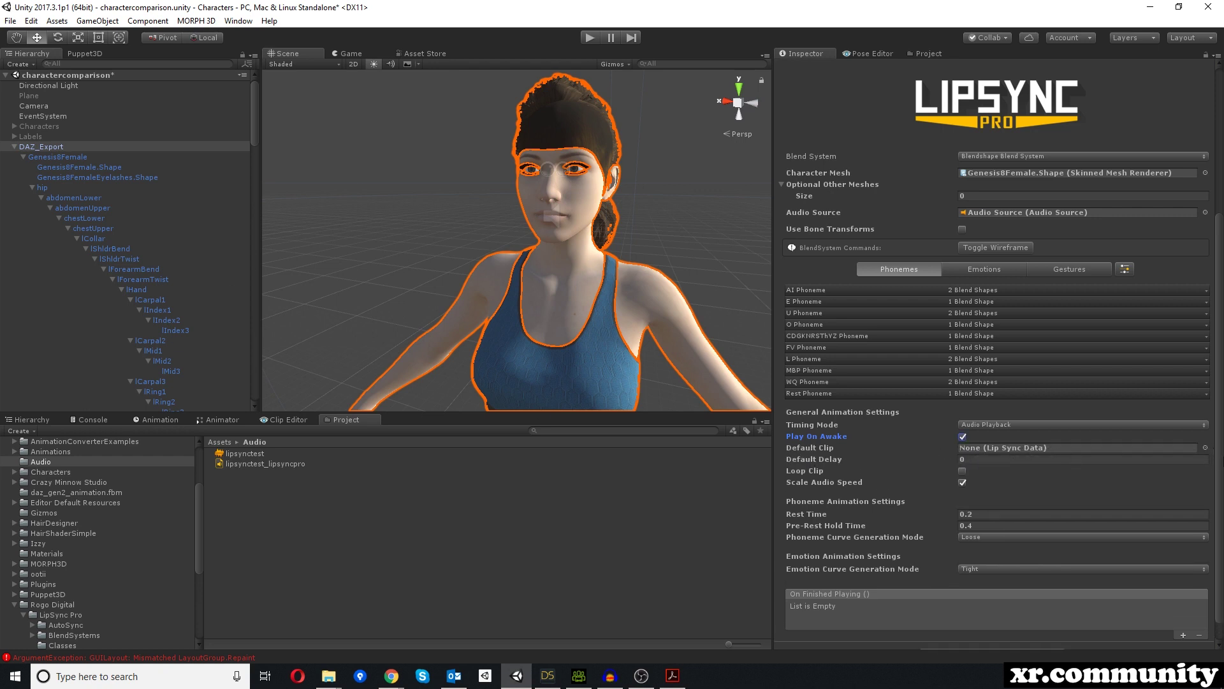
click(1205, 447)
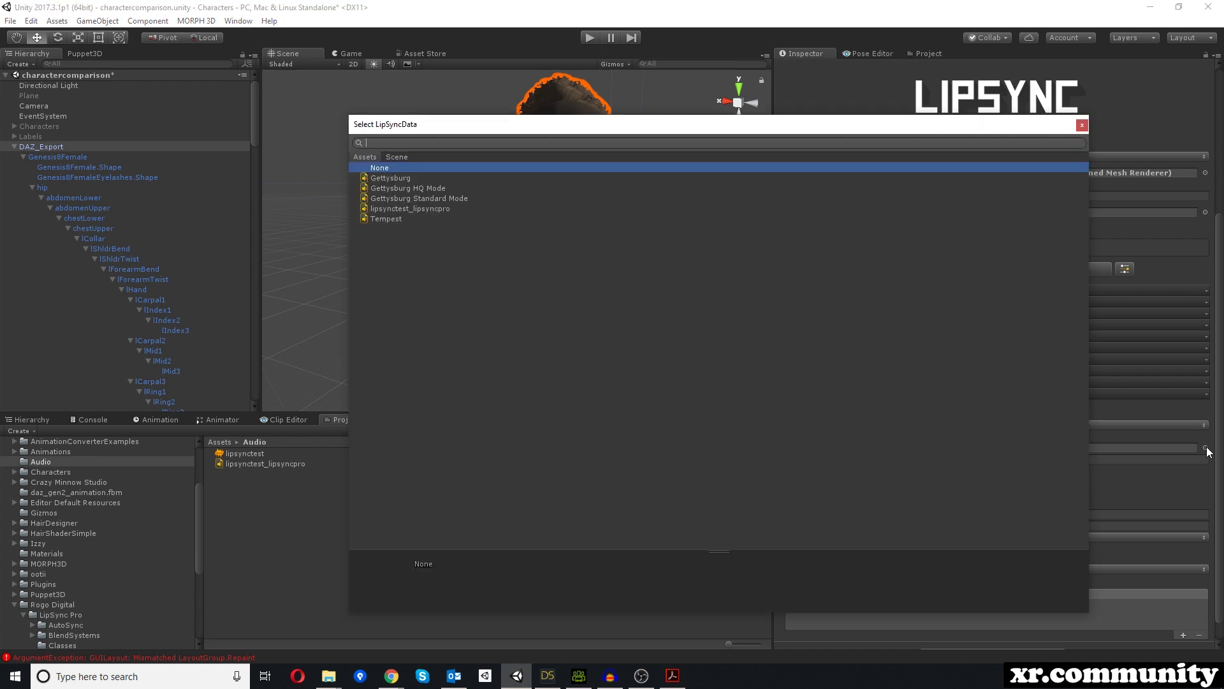
click(390, 209)
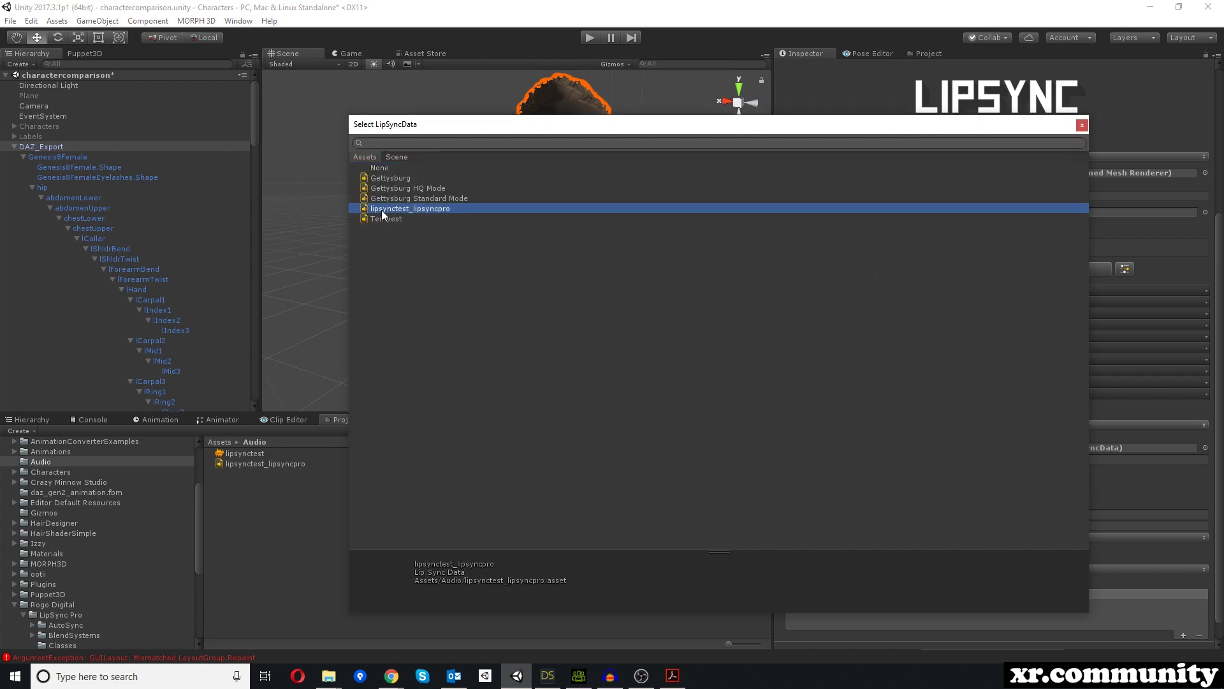
double_click(387, 210)
scroll(1124, 472, down, 1)
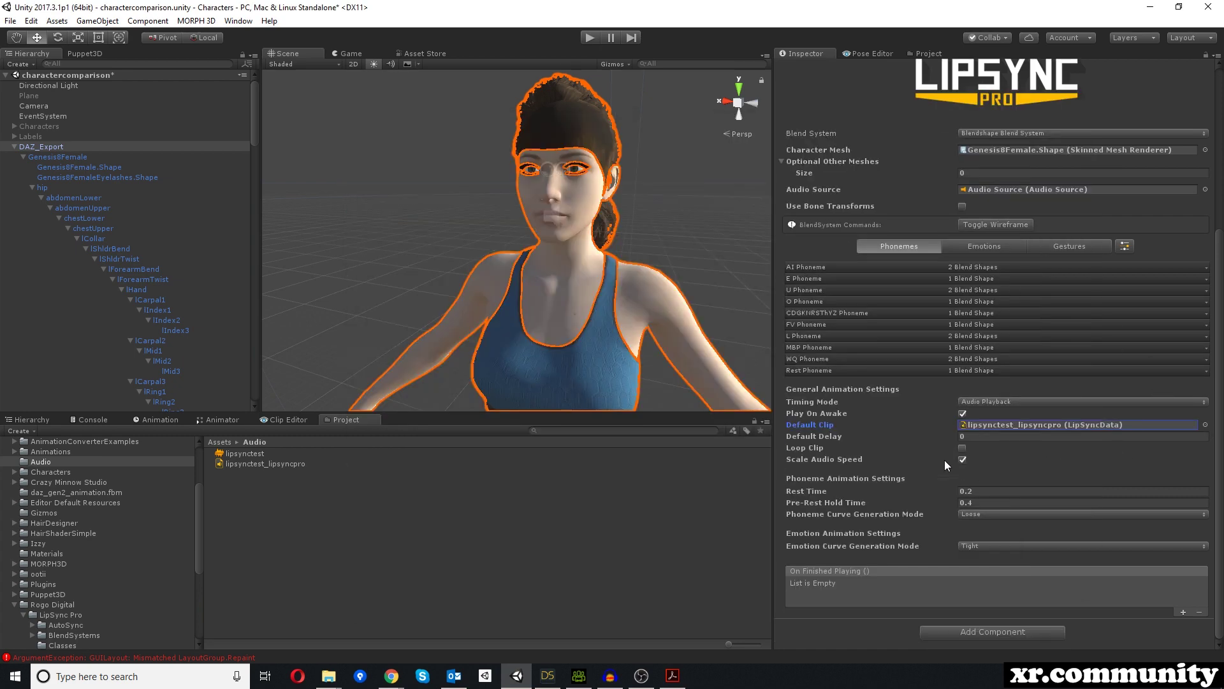
Run the scene and watch the DAZ character's lip-sync animation in the Scene view.
click(588, 36)
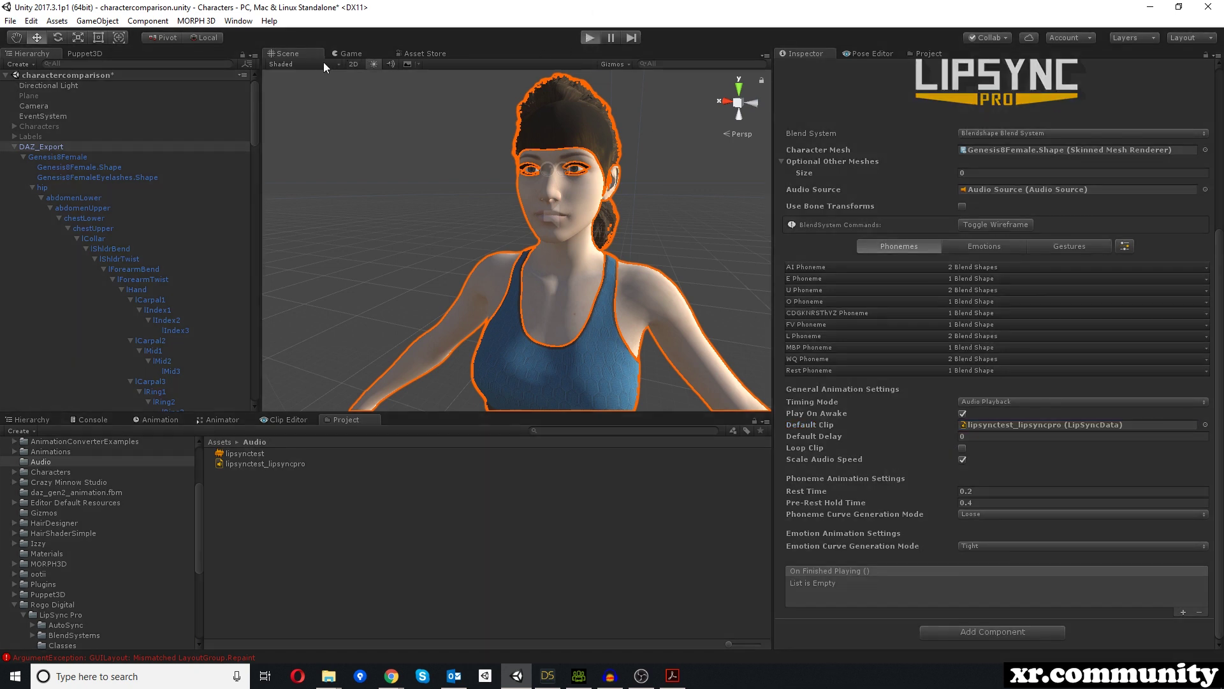
click(286, 55)
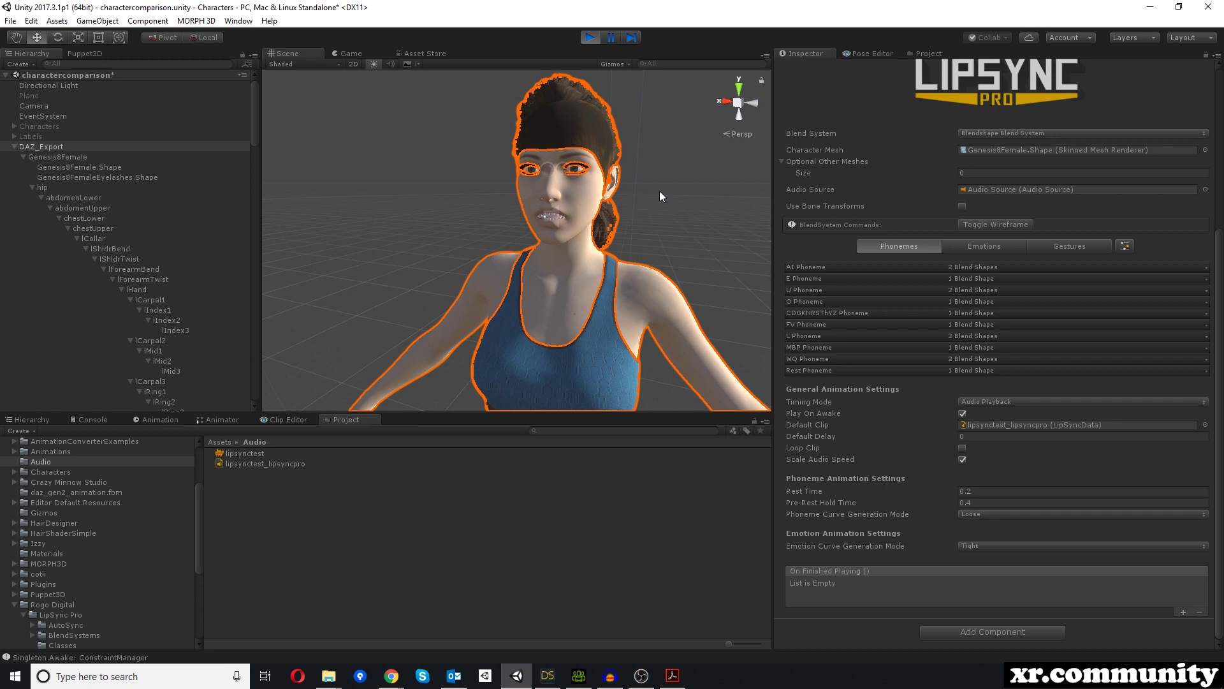
scroll(607, 173, up, 5)
scroll(602, 178, down, 6)
middle_drag(602, 178, 541, 157)
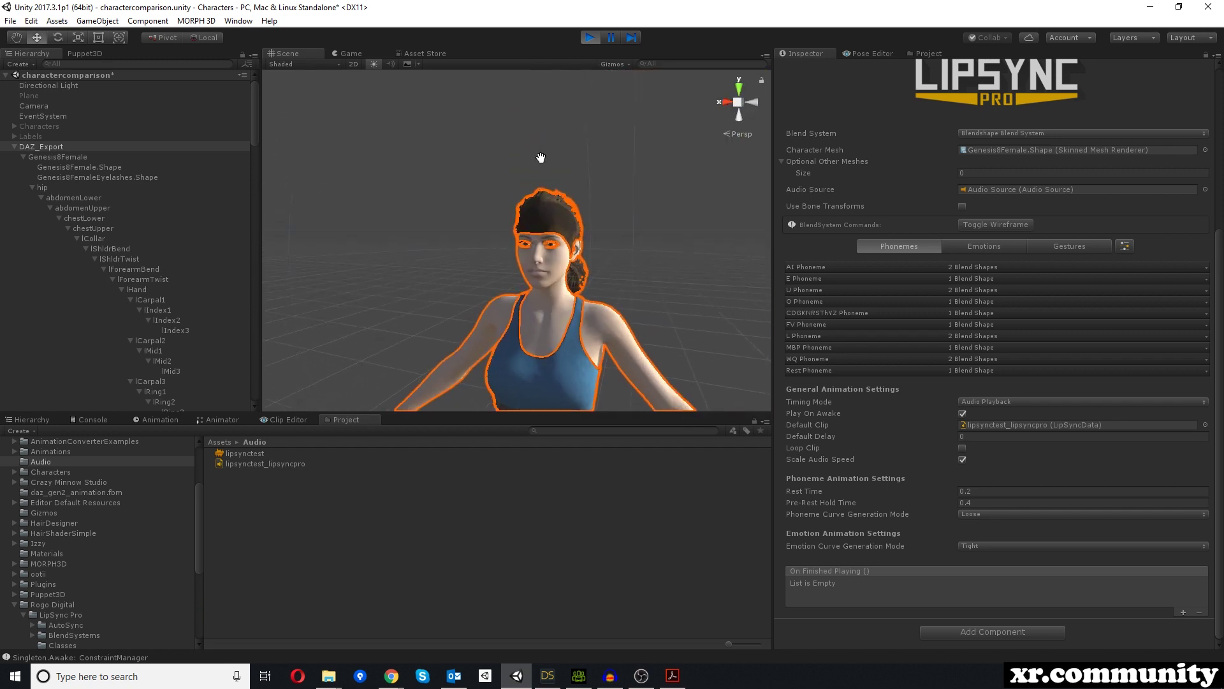
alt+drag(540, 158, 513, 148)
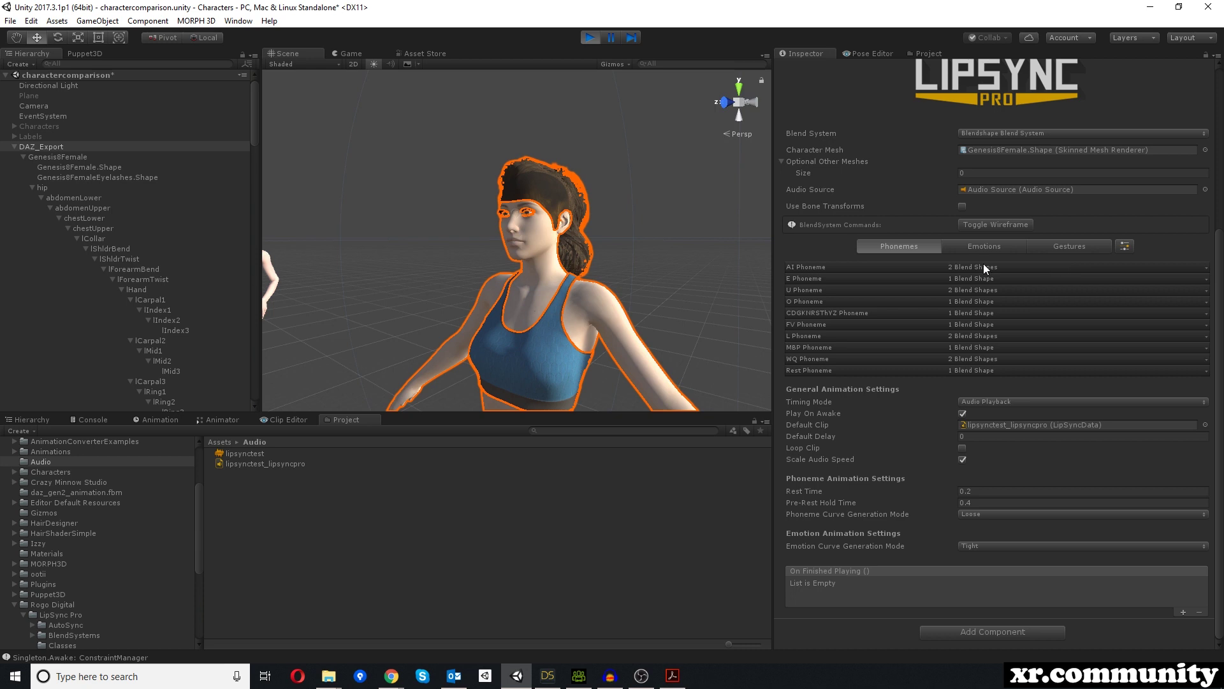
Set the AI phoneme's Genesis8Female__eCTRLvIY blend shape weight to about 48.4.
click(1009, 267)
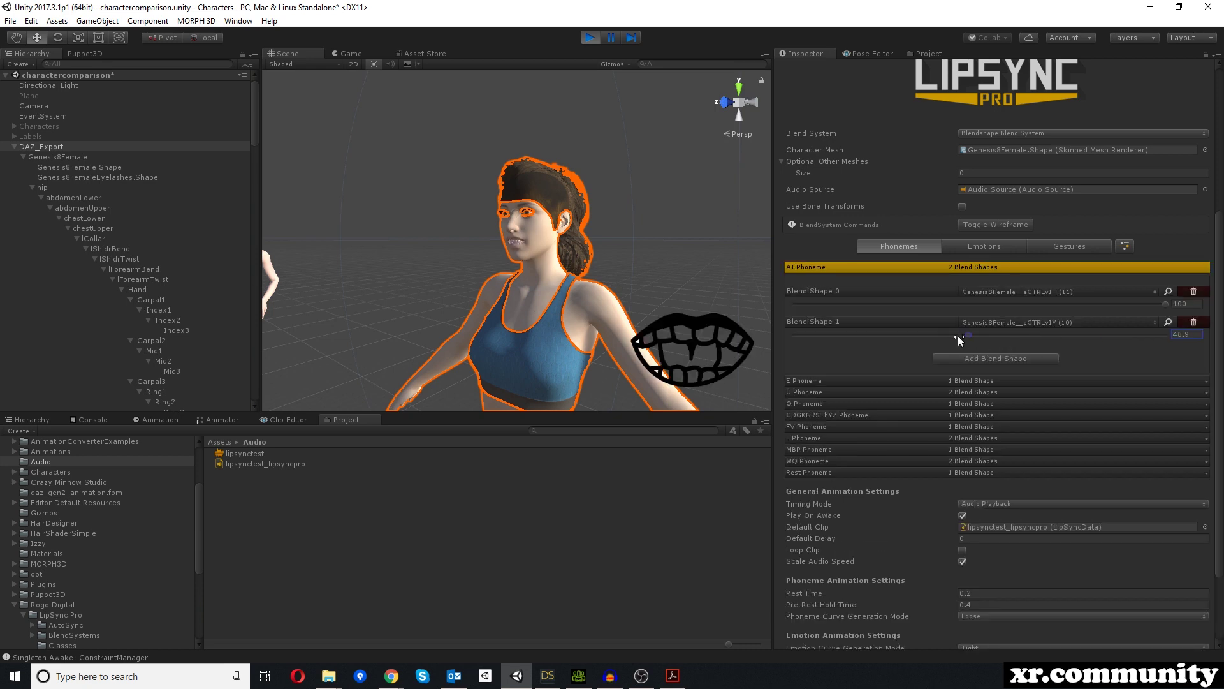
drag(1009, 334, 977, 332)
scroll(893, 393, down, 3)
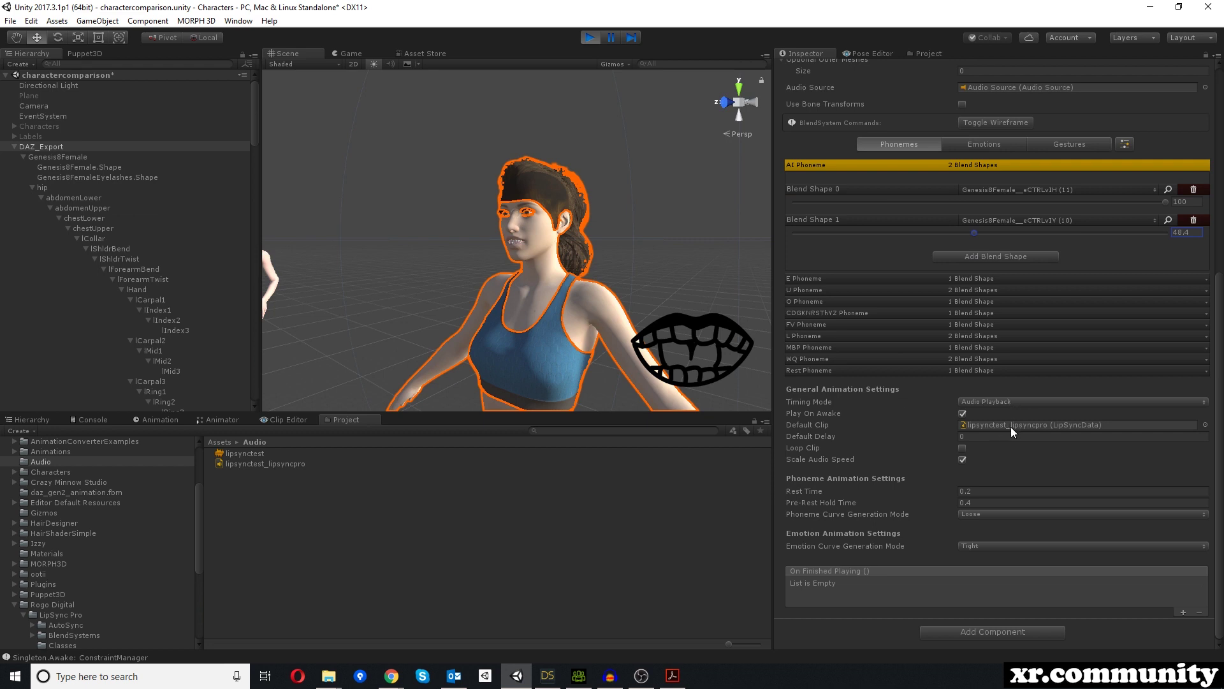
Stop the running scene and open lipsynctest_lipsyncpro for editing in a maximized LipSync clip editor.
click(592, 37)
click(268, 464)
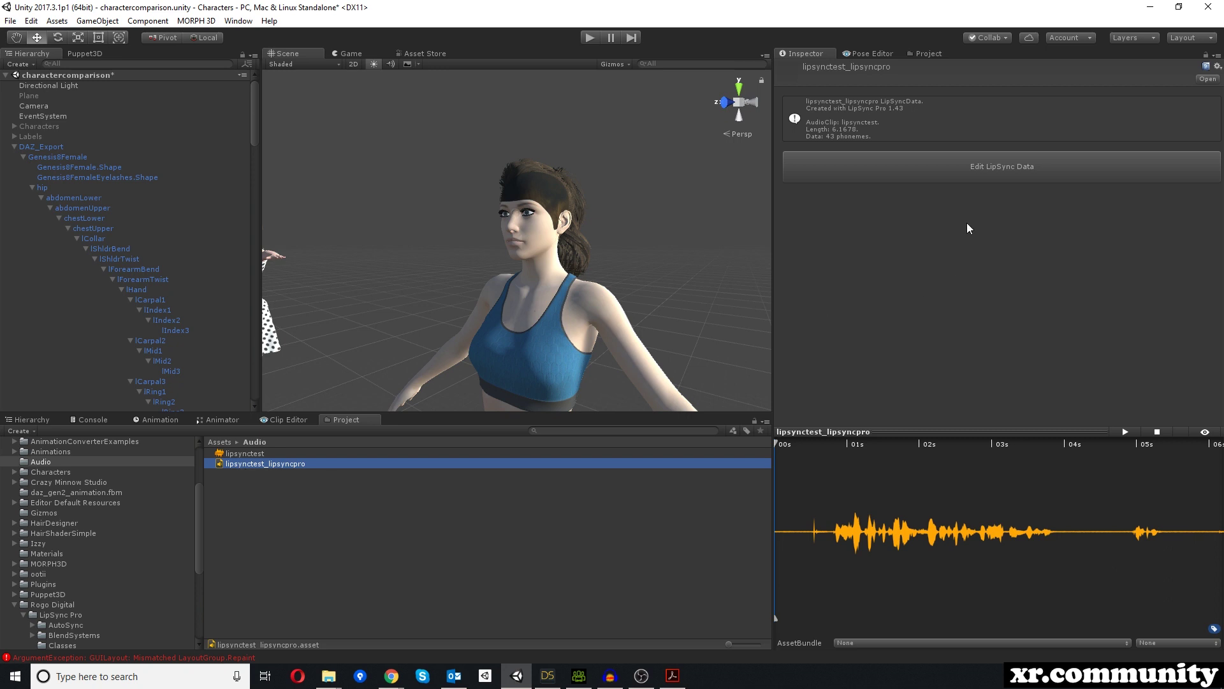
click(1001, 169)
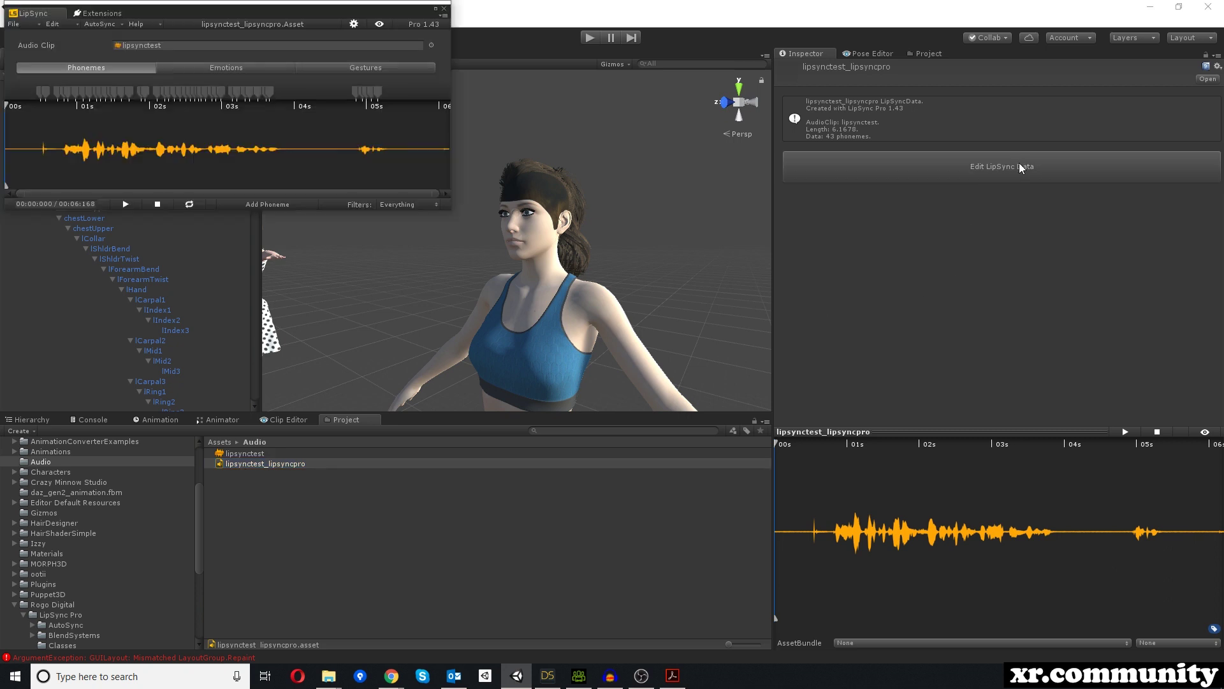
drag(269, 13, 684, 211)
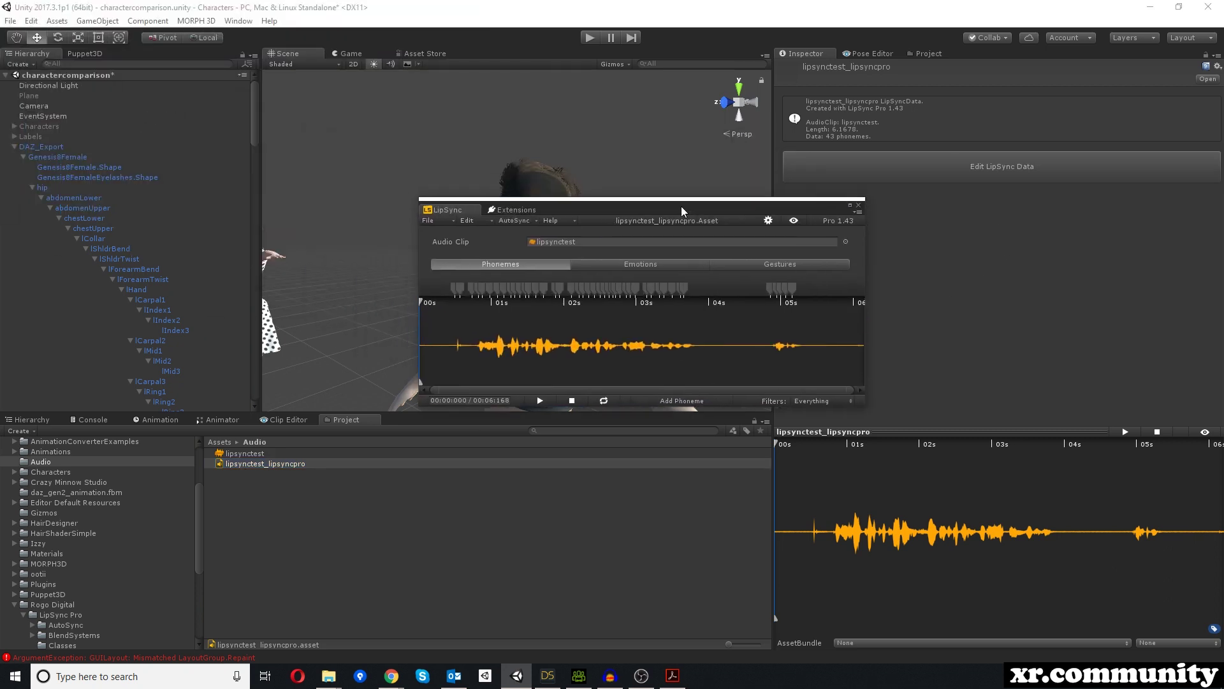
click(849, 205)
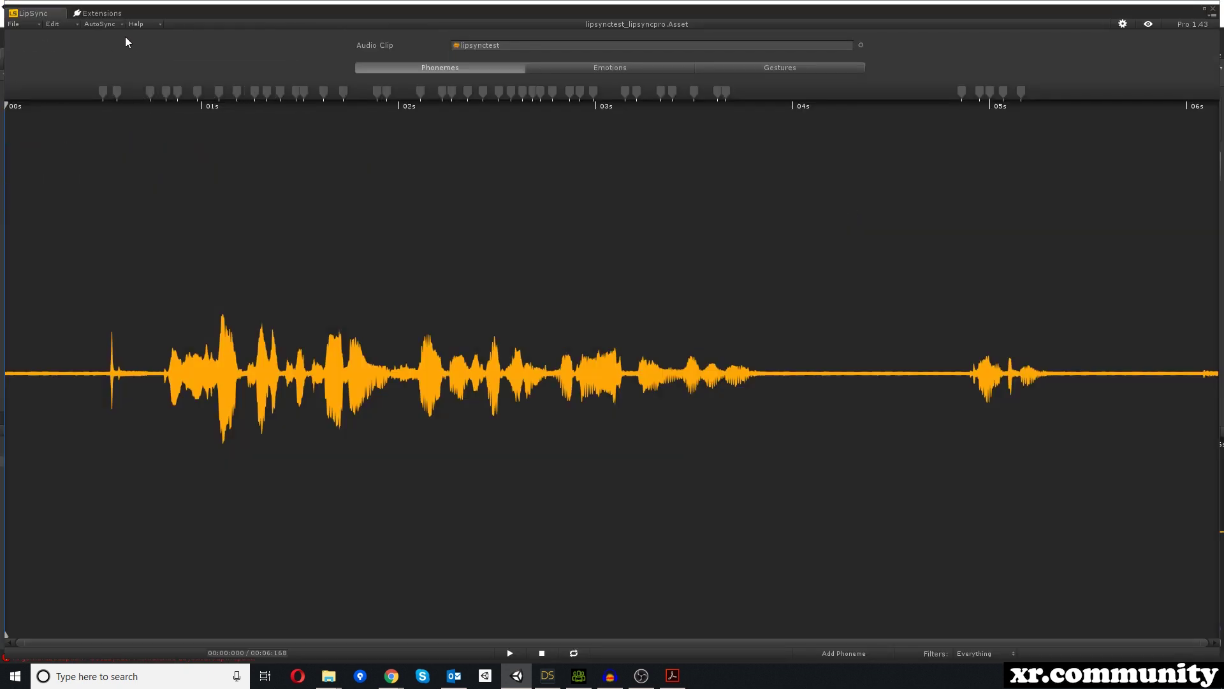
Rerun AutoSync on the clip with the high quality settings and save the regenerated phonemes, closing the clip editor.
click(102, 25)
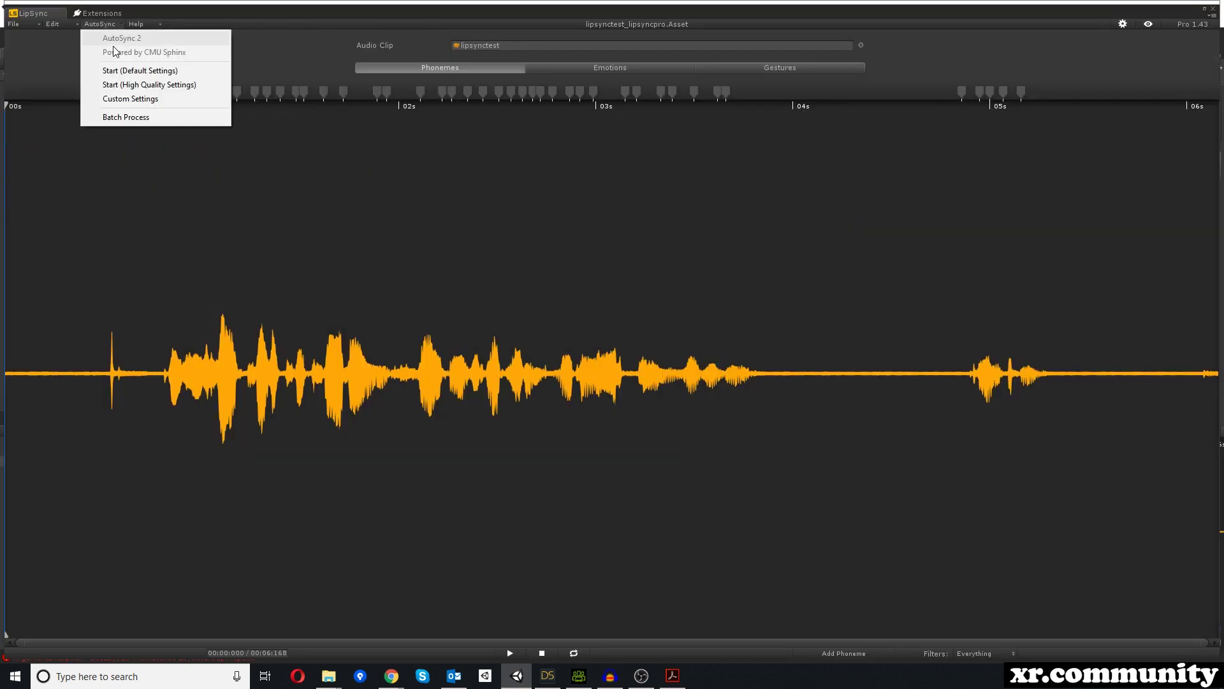
click(117, 86)
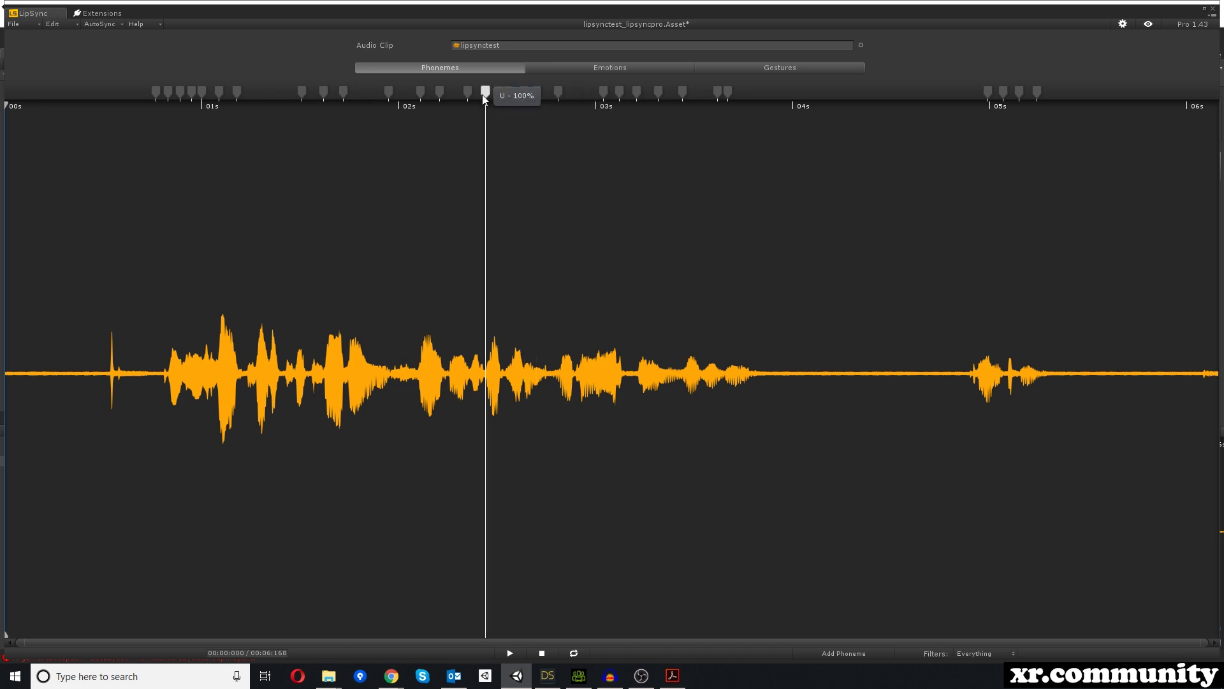
mouse_move(143, 258)
mouse_down()
mouse_move(487, 288)
mouse_move(978, 300)
mouse_move(543, 283)
mouse_up()
click(28, 22)
click(42, 86)
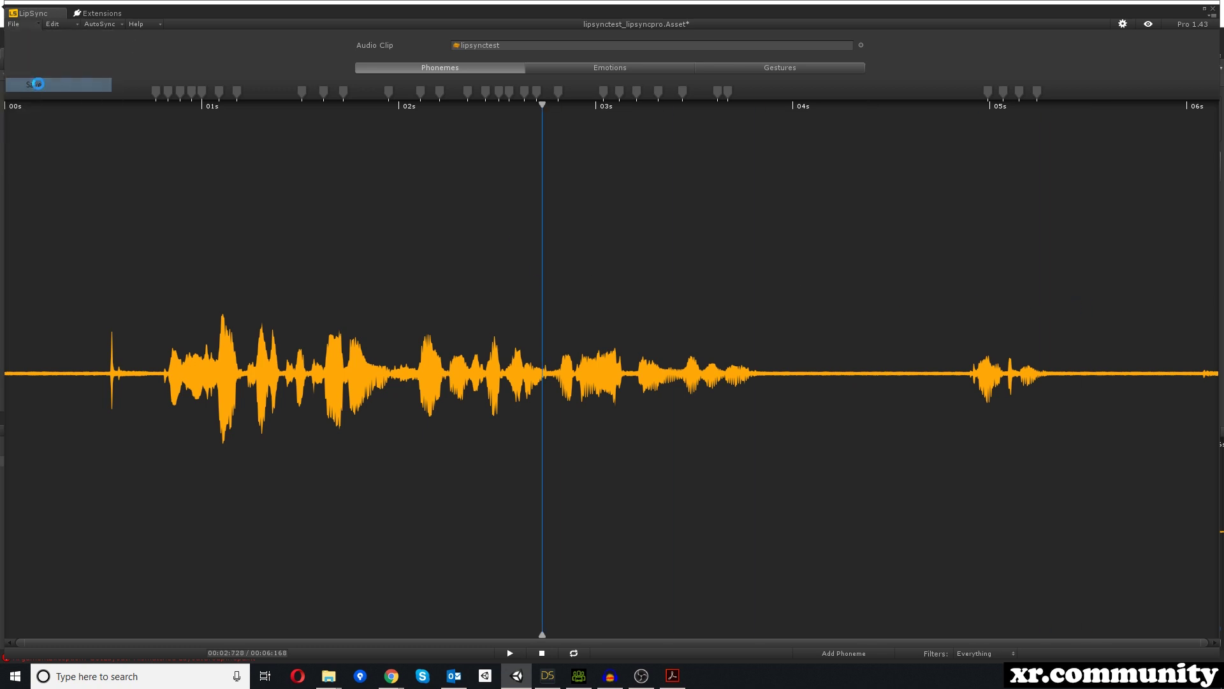
click(1213, 8)
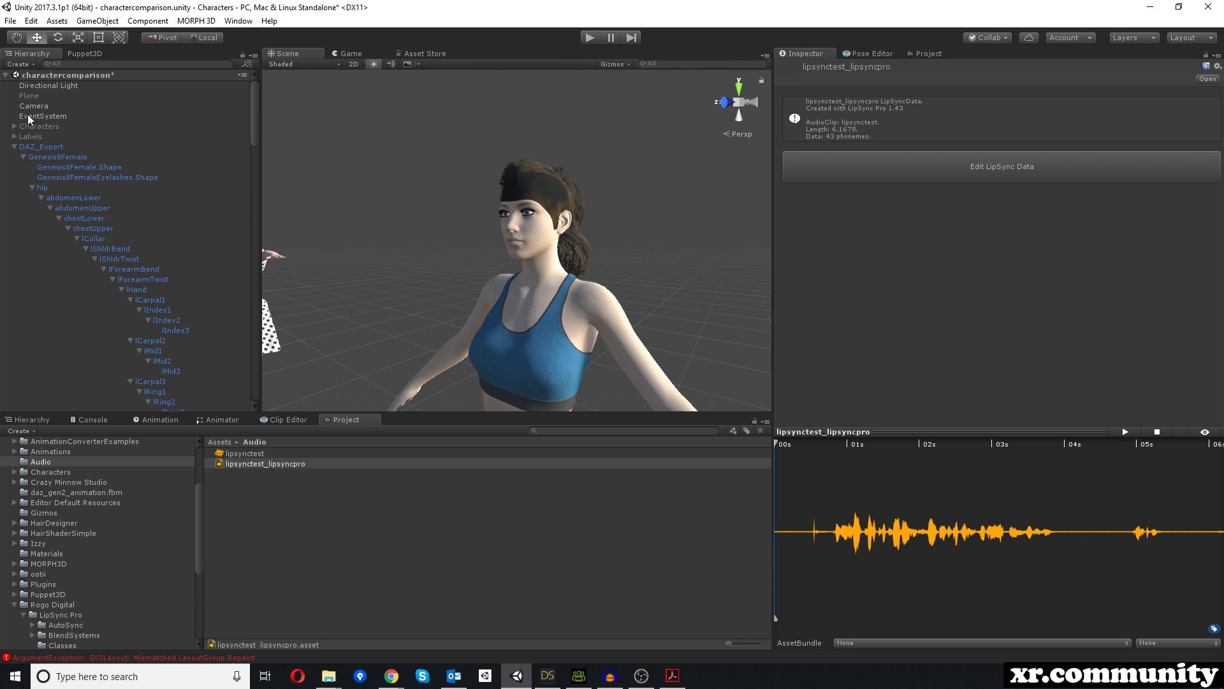
Run the scene and watch DAZ_Export's lip-sync animation from the front and side in the Scene view.
click(35, 148)
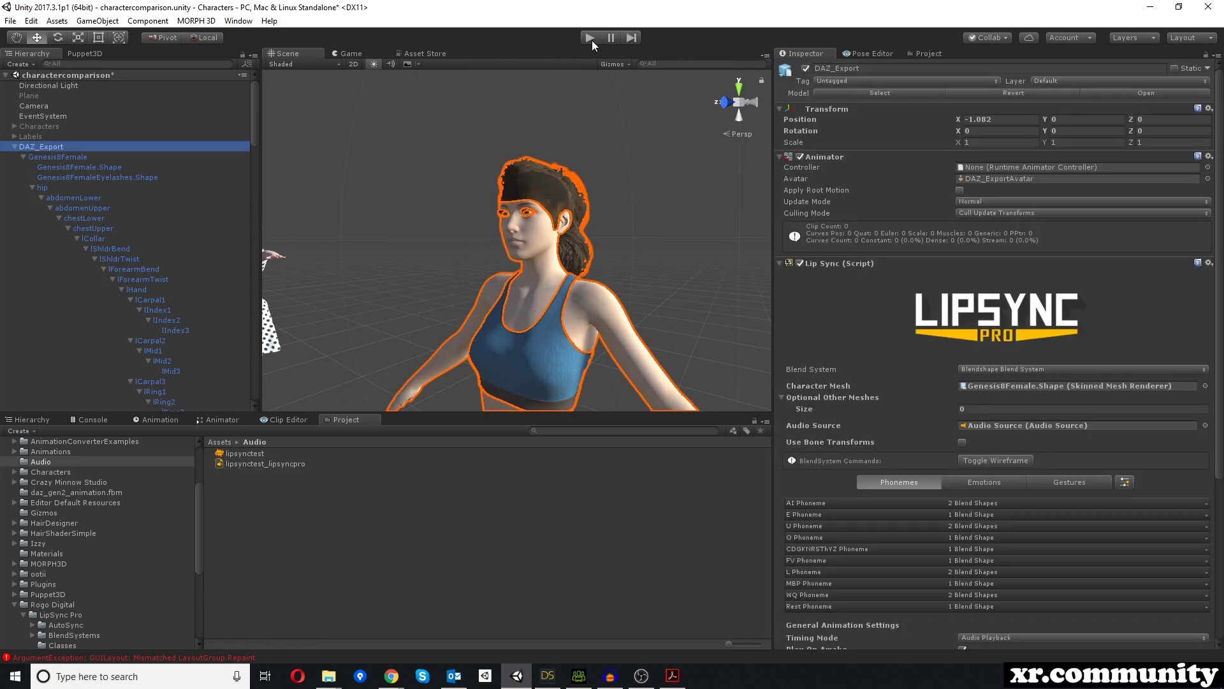
click(591, 39)
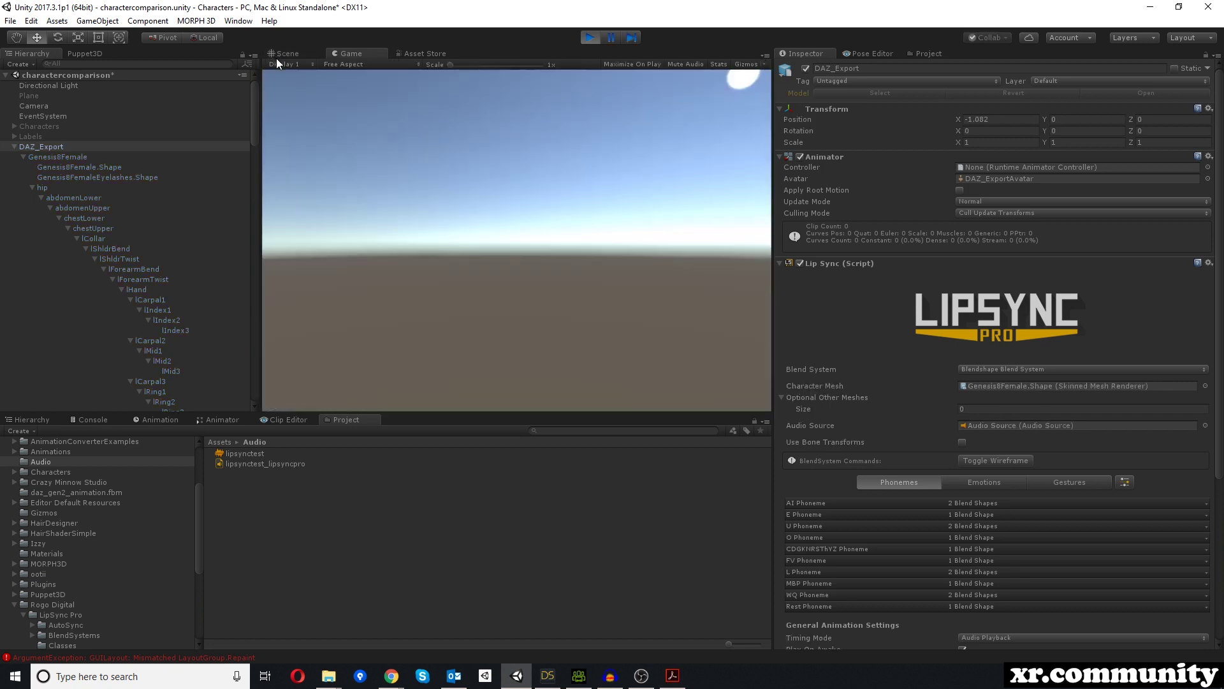
alt+drag(567, 193, 595, 217)
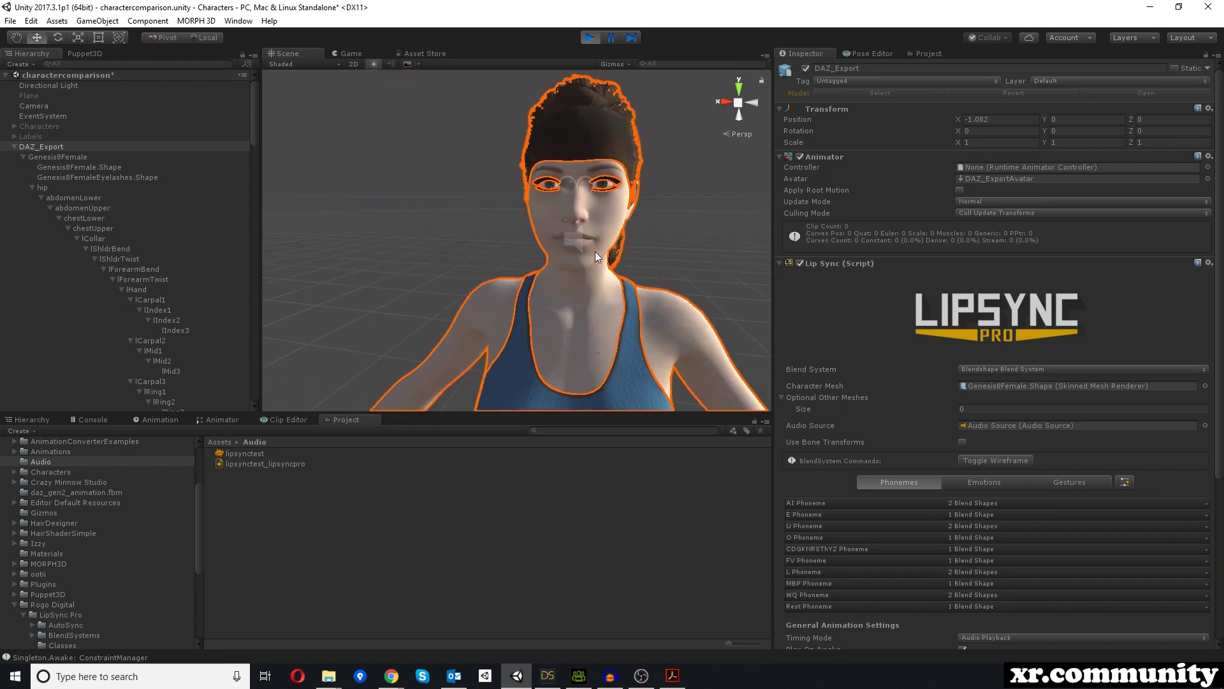
alt+drag(594, 252, 588, 247)
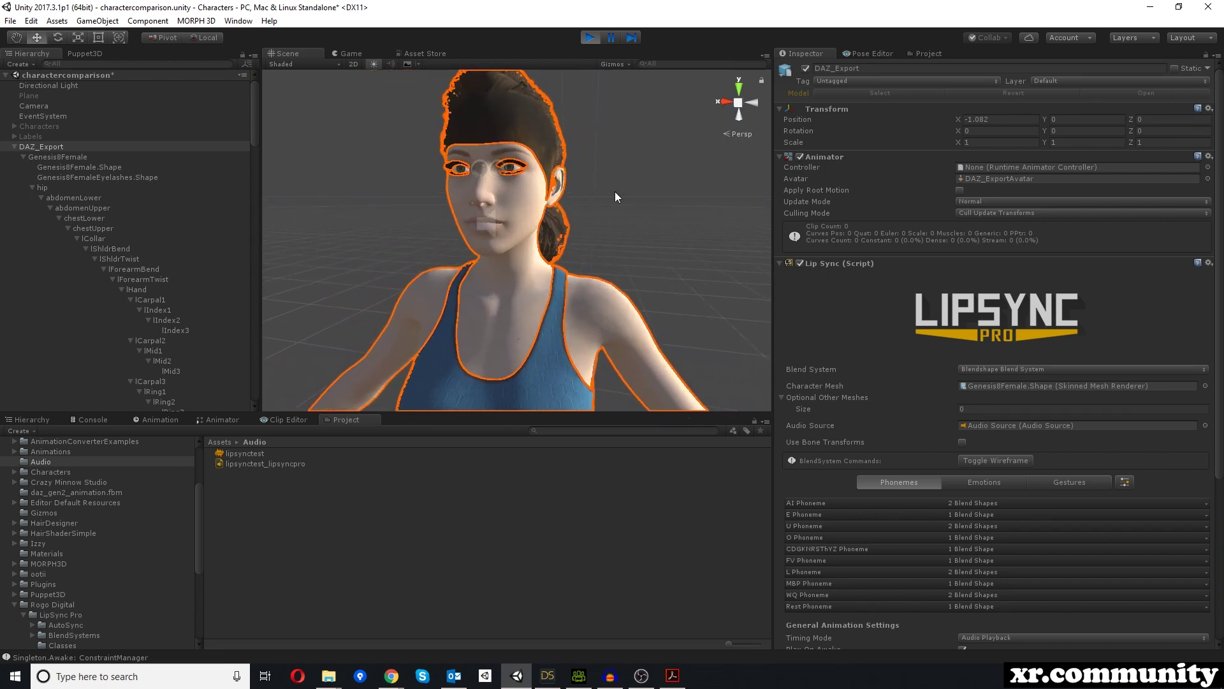
alt+drag(572, 124, 563, 309)
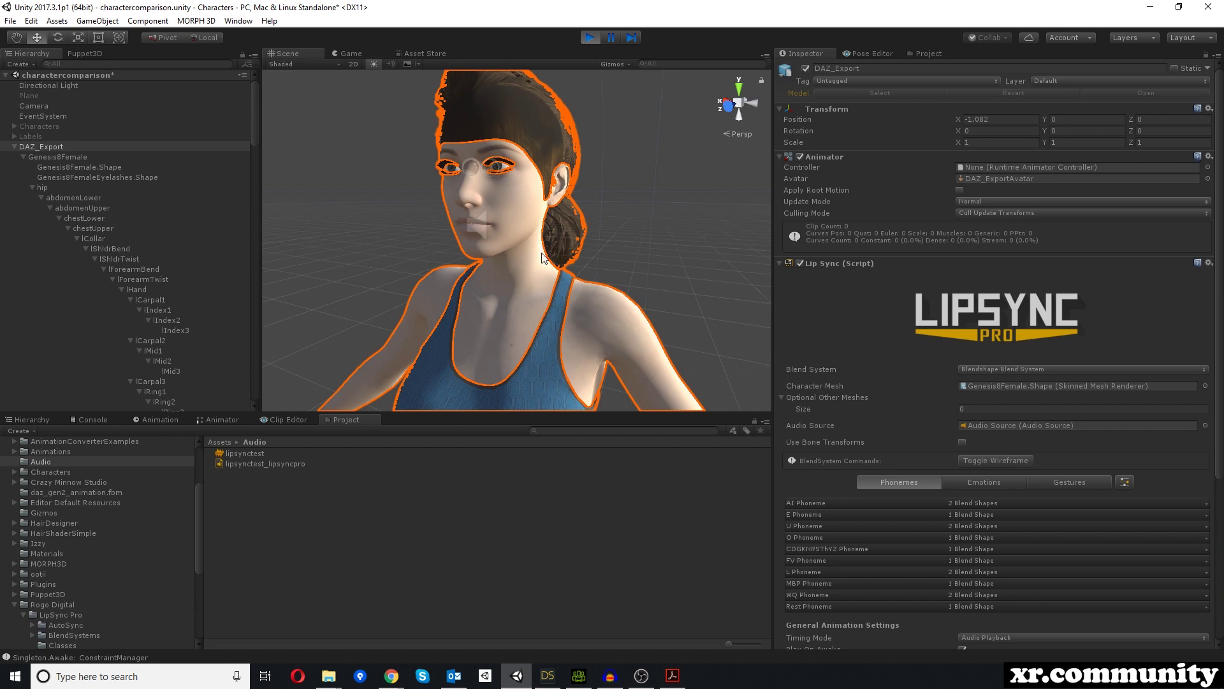
Stop the running scene and add an Eye Controller component to DAZ_Export, with the Lip Sync component collapsed.
scroll(941, 352, down, 5)
scroll(936, 351, up, 4)
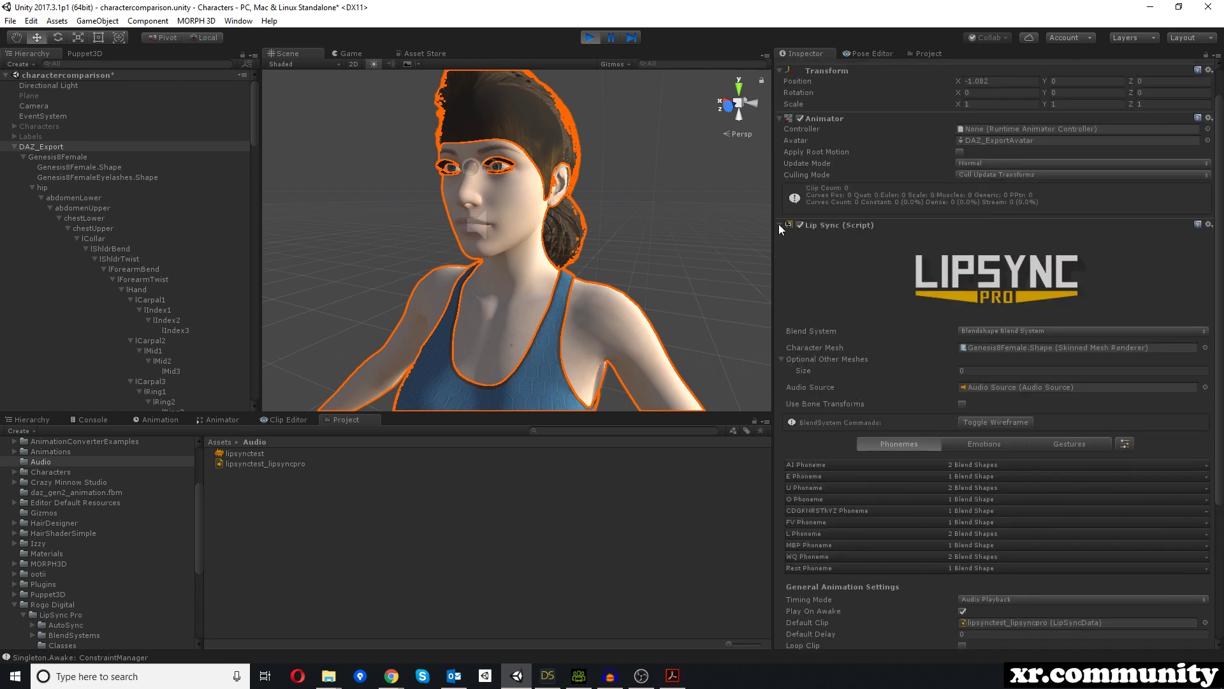
click(781, 225)
click(978, 282)
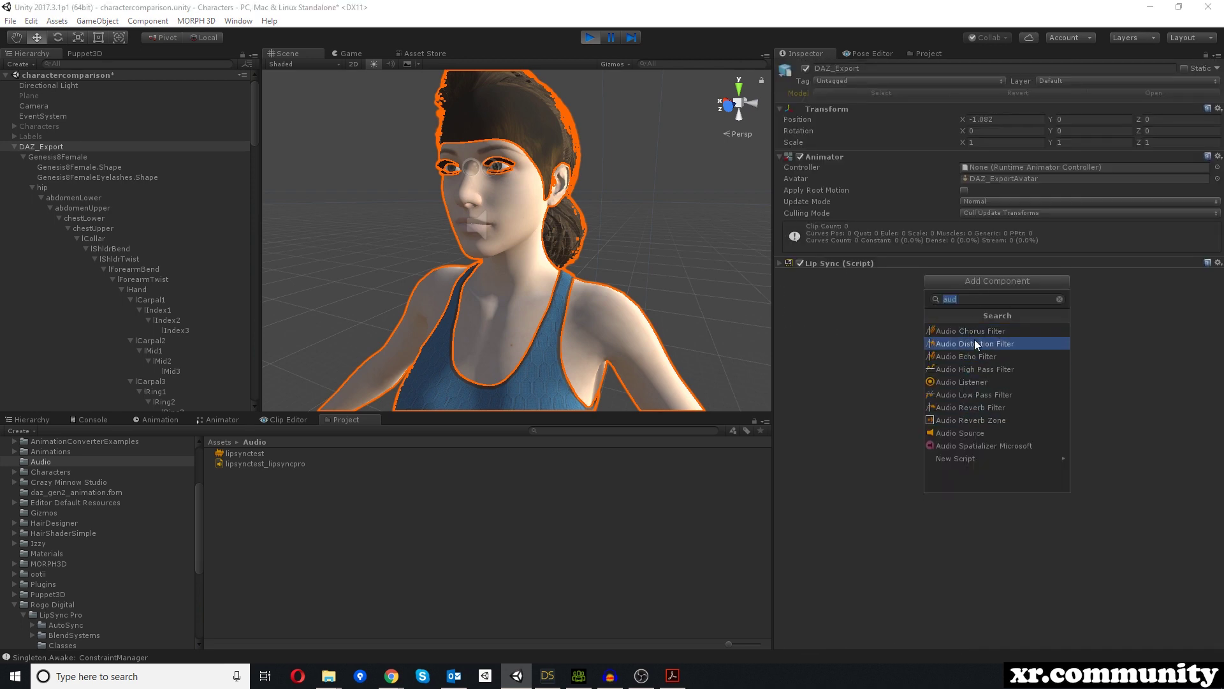
text(eye)
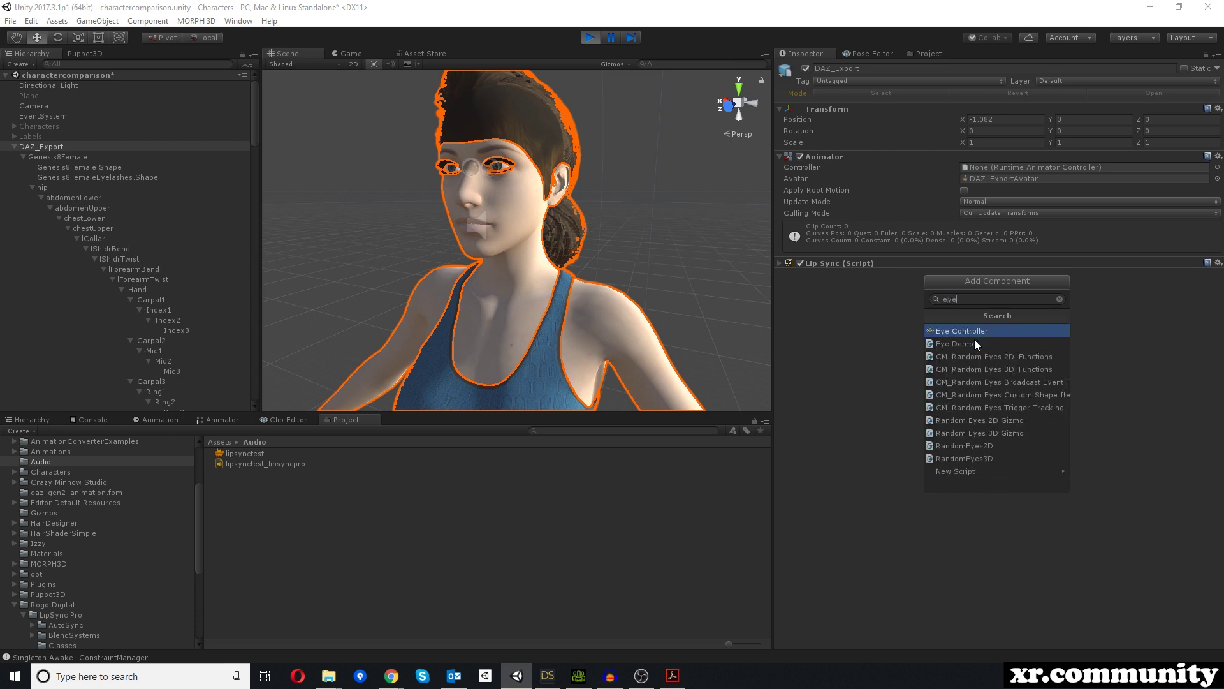
key(Escape)
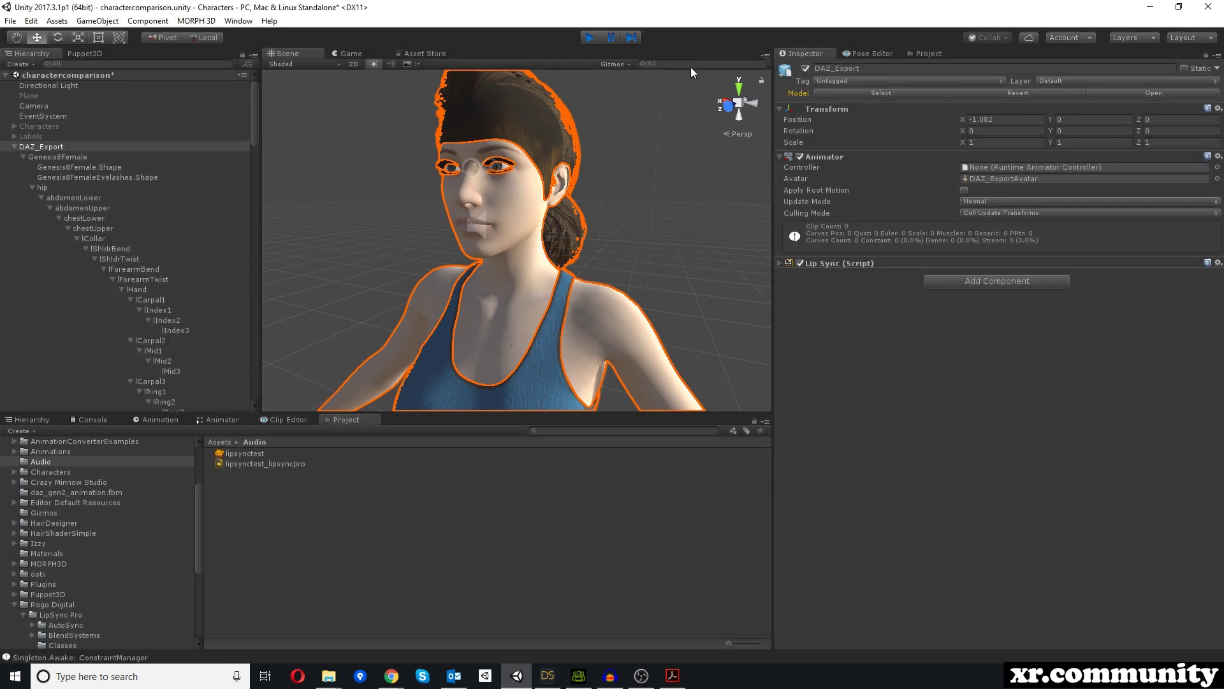
click(977, 281)
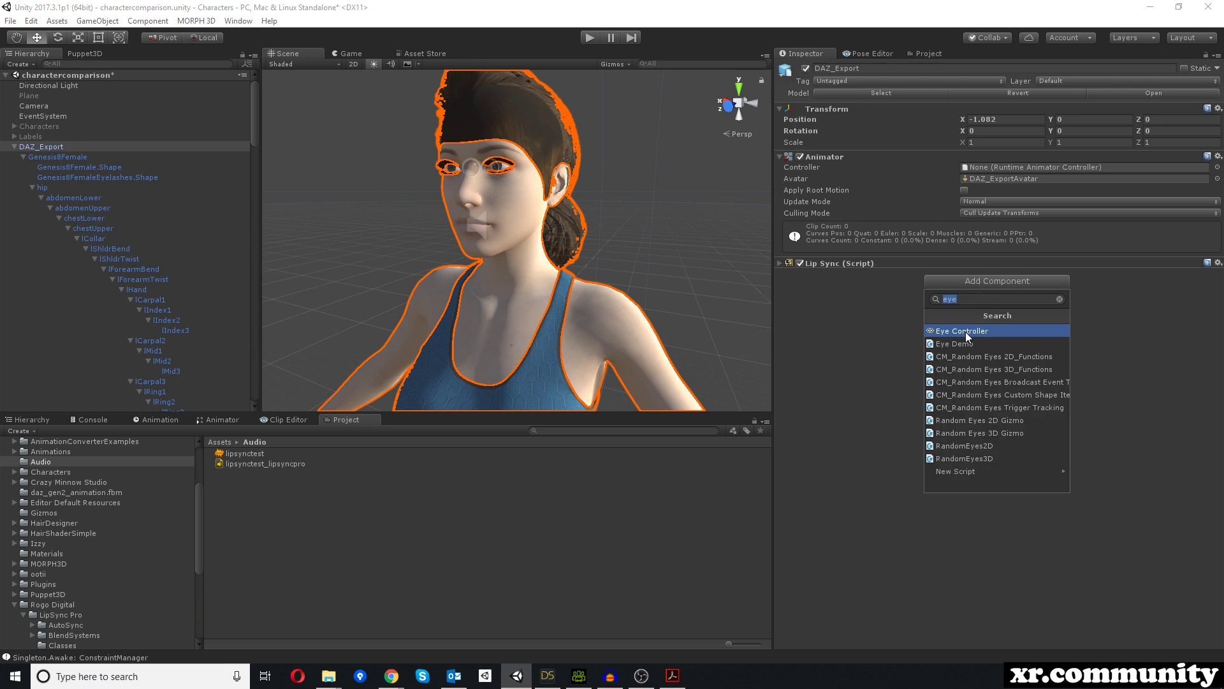
click(964, 330)
click(779, 276)
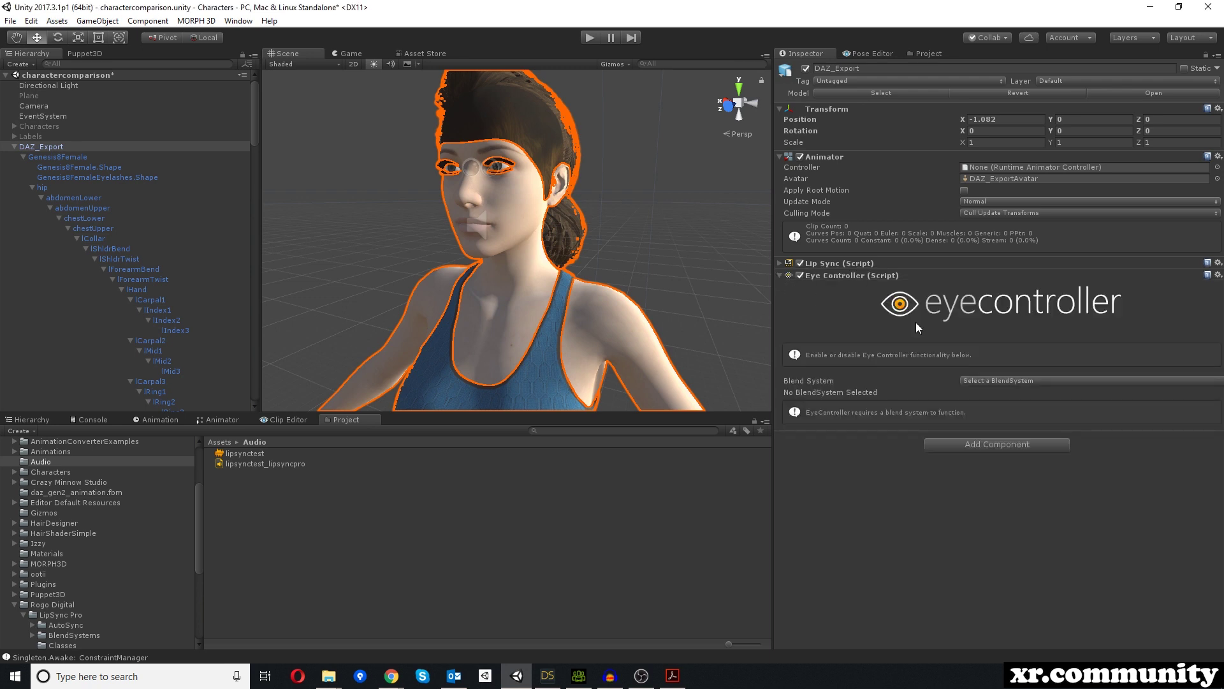
Set the Eye Controller to Blendshape Blend System and add Genesis8FemaleEyelashes.Shape to its optional other meshes.
click(1000, 381)
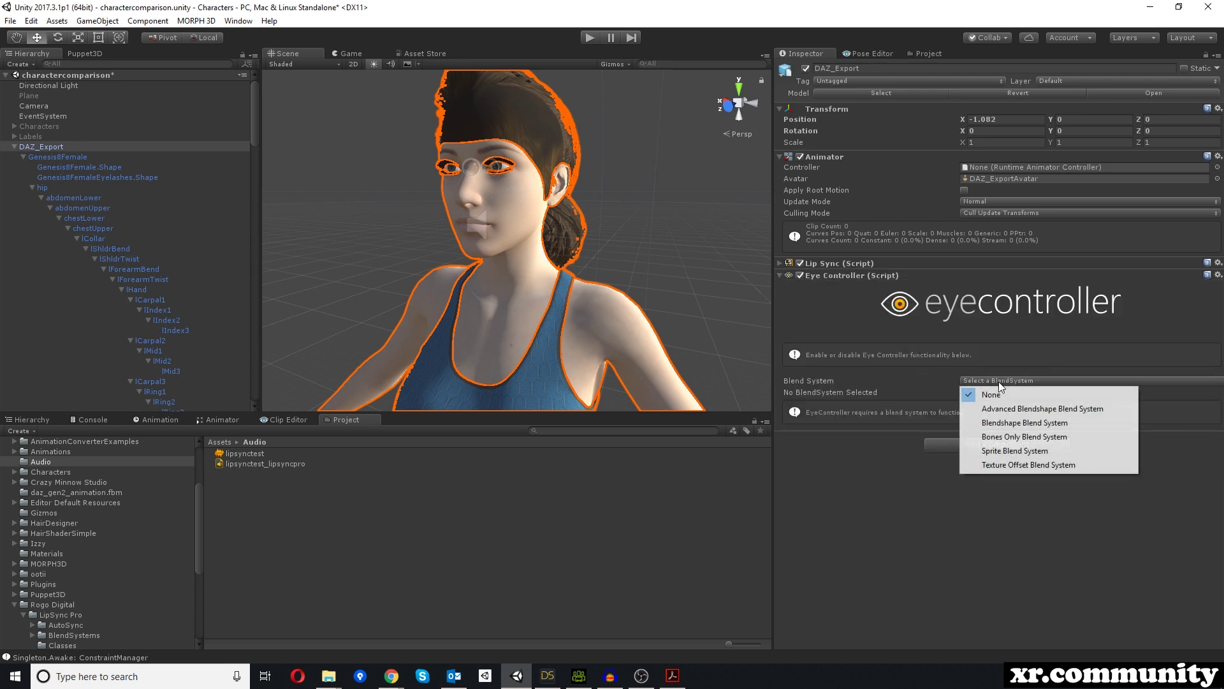
click(1014, 423)
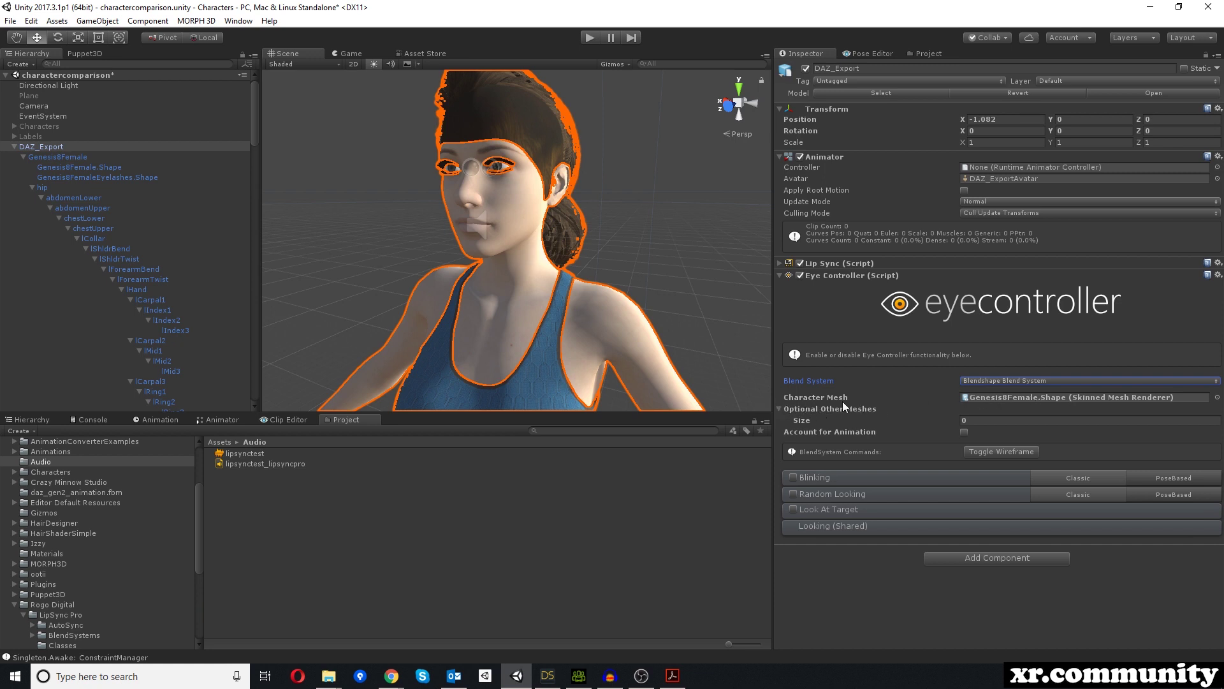
click(32, 189)
drag(127, 178, 838, 411)
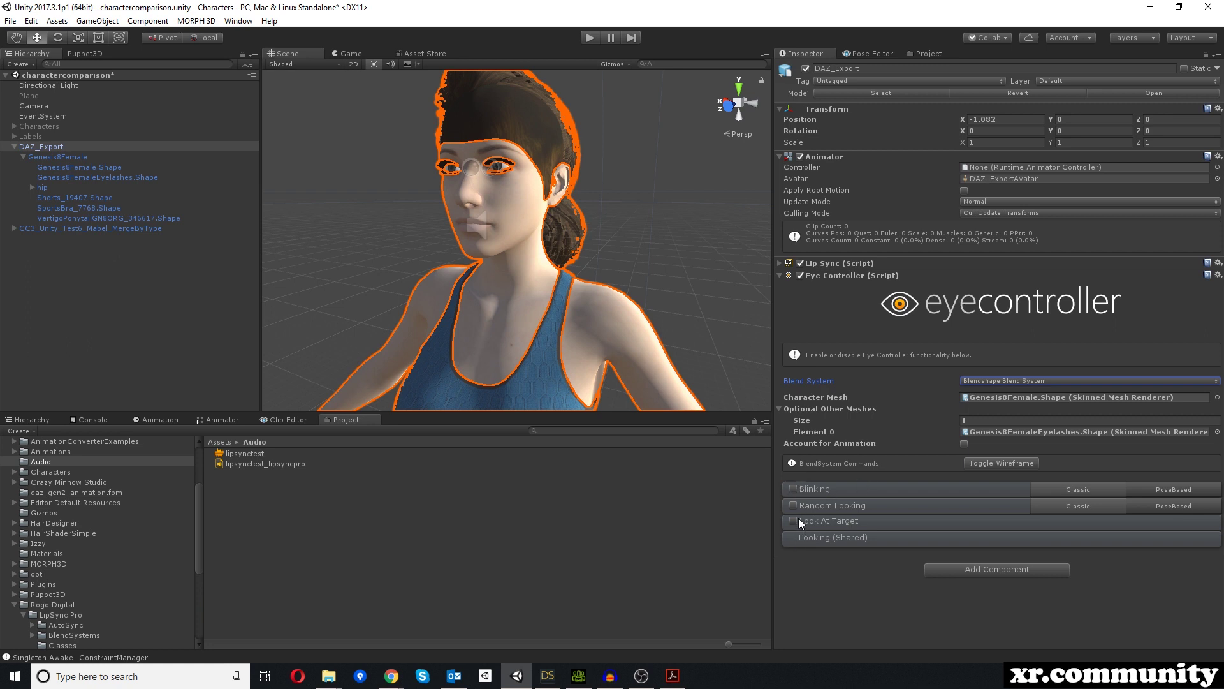
Enable Blinking with head__eCTRLEyesClosedL (42) as the left and head__eCTRLEyesClosedR (41) as the right eye blink blendshape.
click(794, 488)
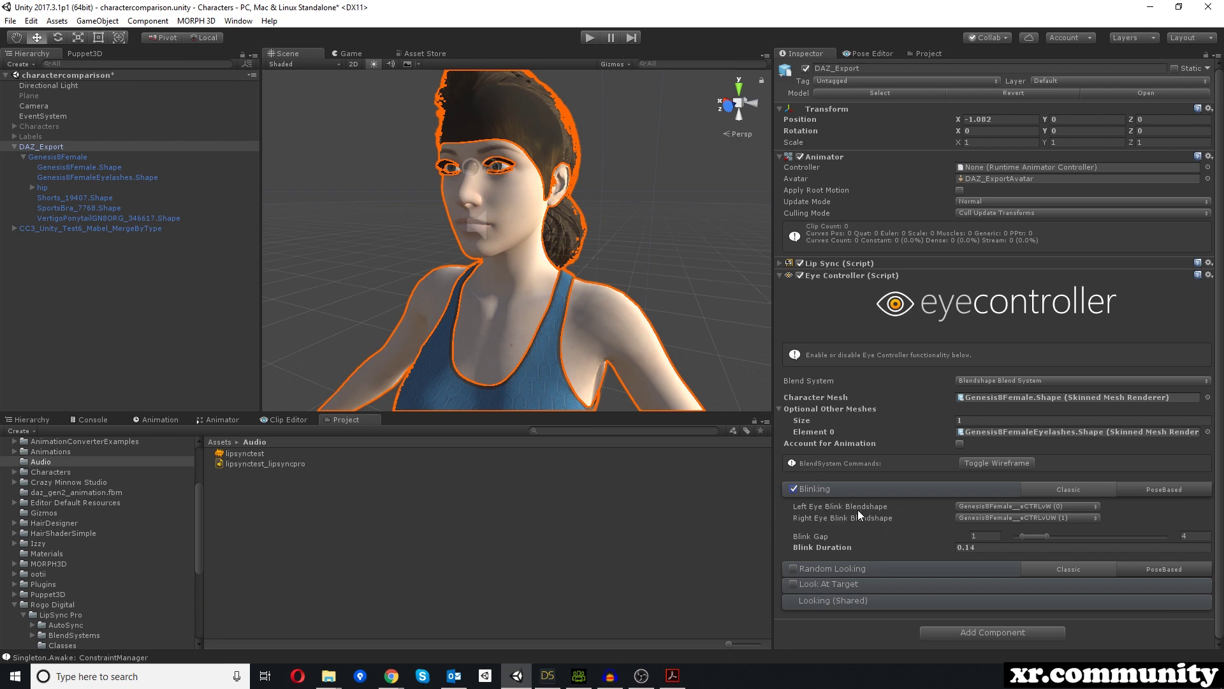
click(977, 507)
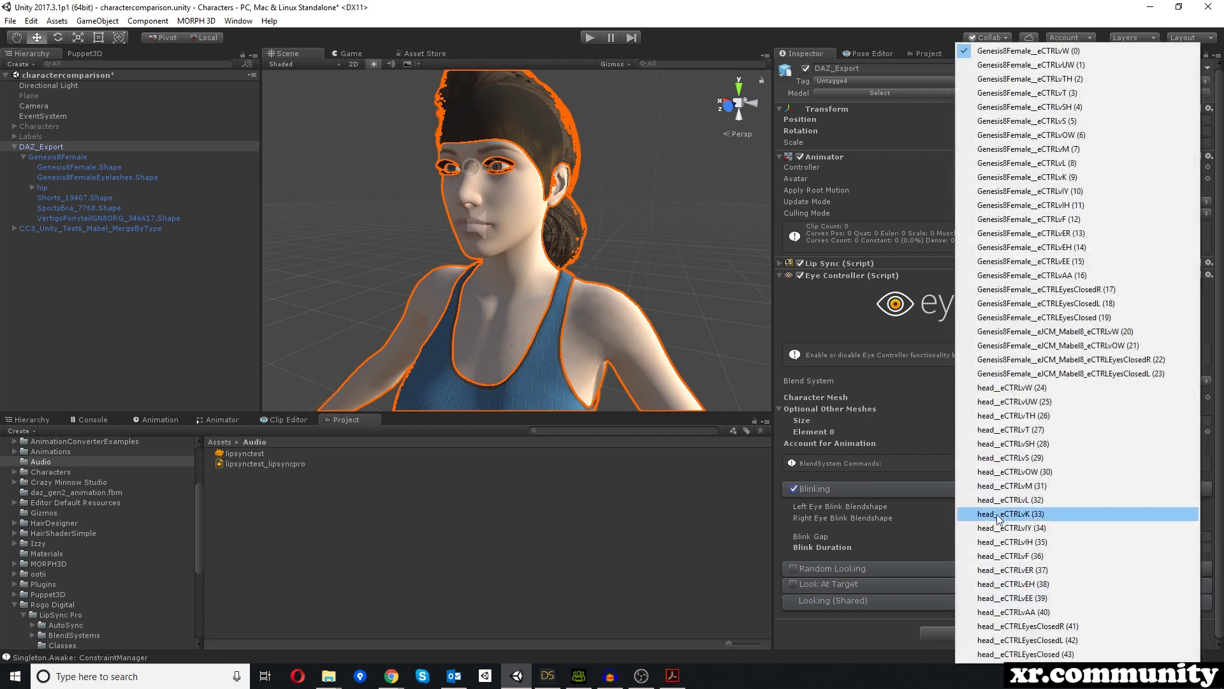
click(1015, 640)
click(1012, 518)
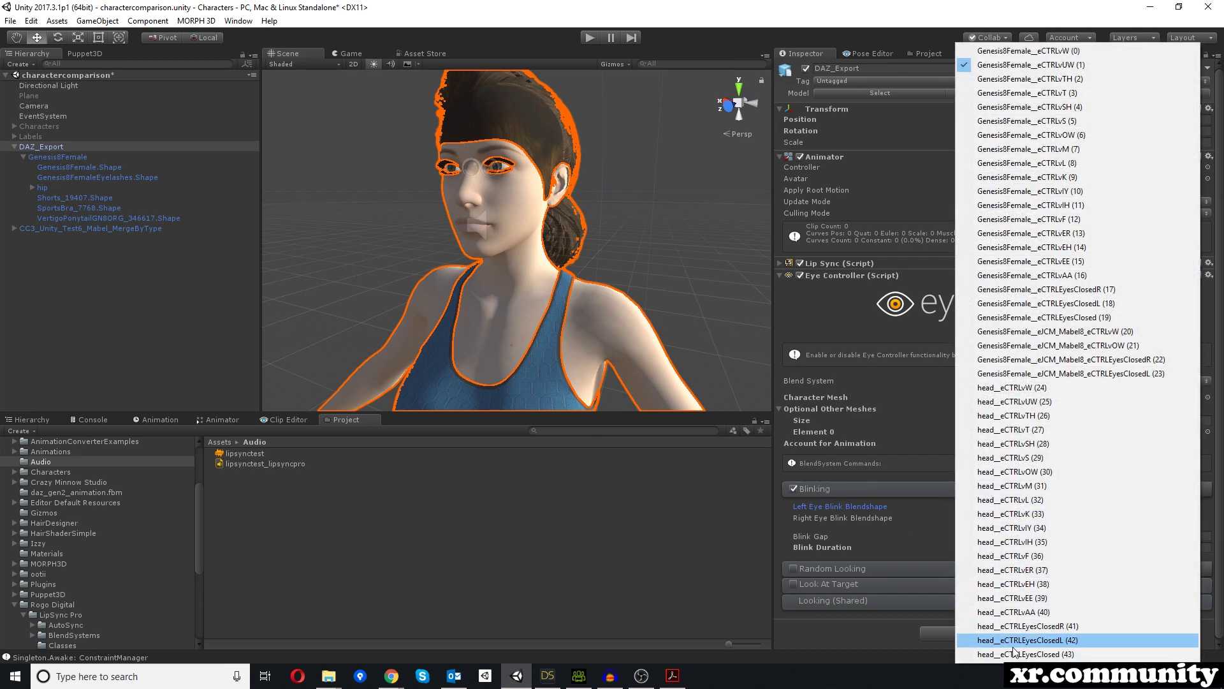
click(1026, 626)
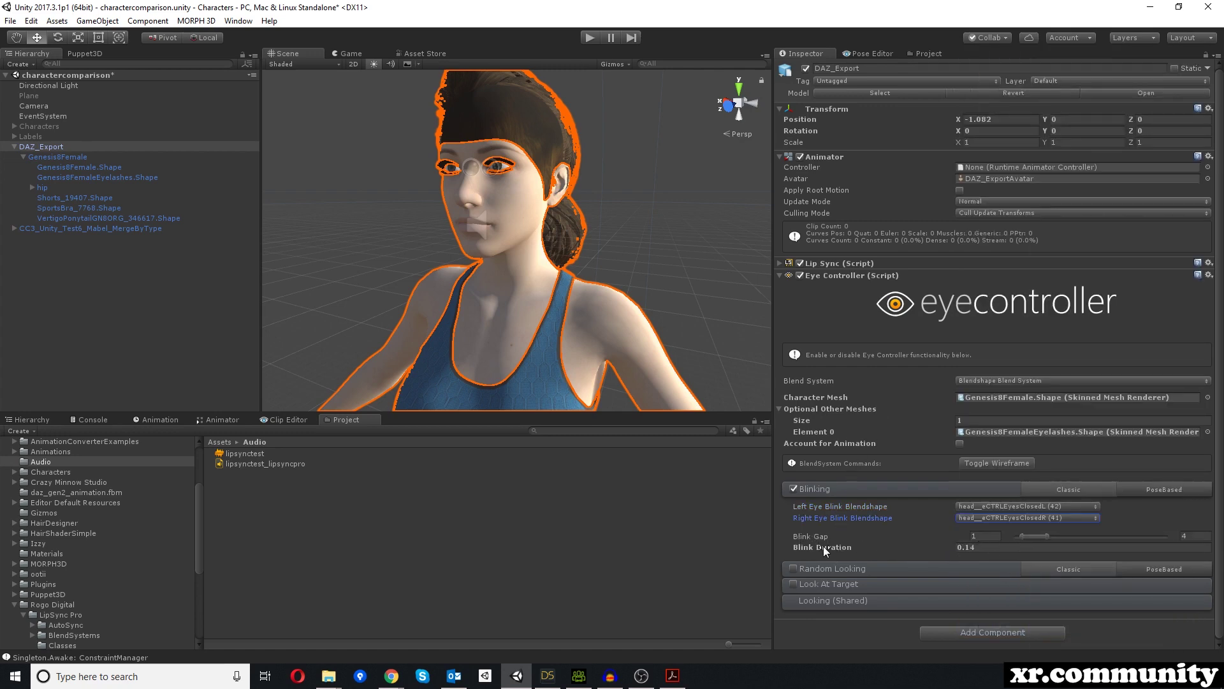
Enable Random Looking and Look At Target in the Eye Controller, using the scene's Camera as the target.
click(794, 568)
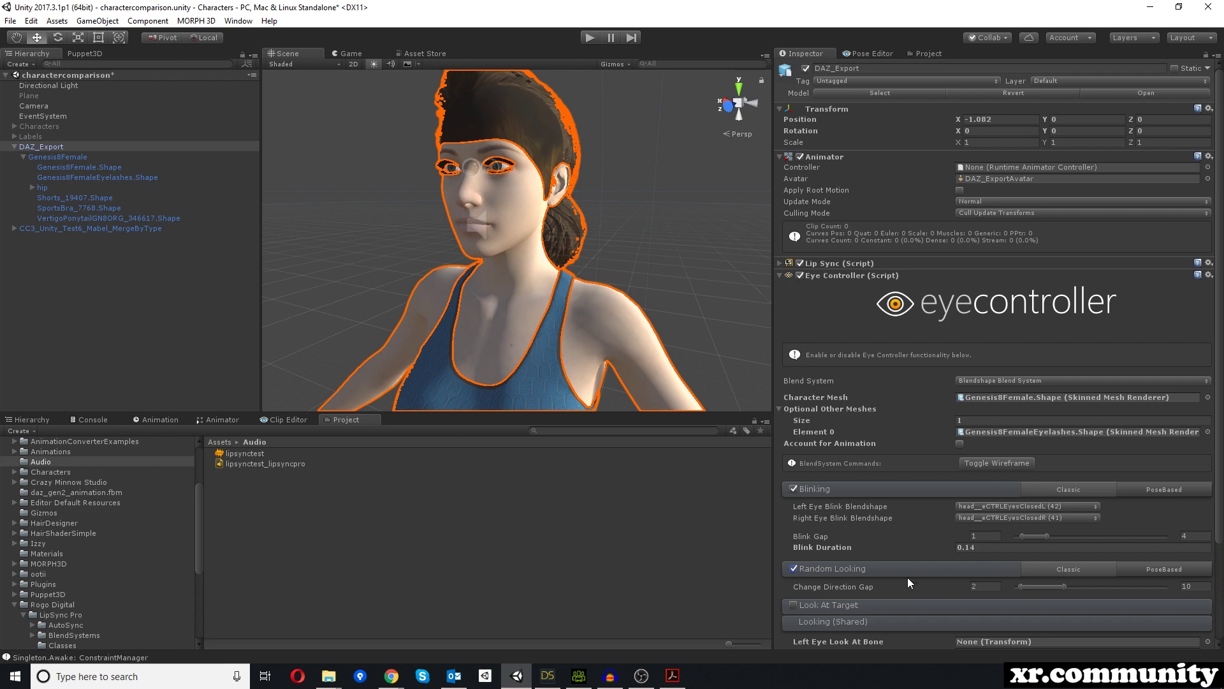
click(794, 605)
scroll(829, 606, down, 3)
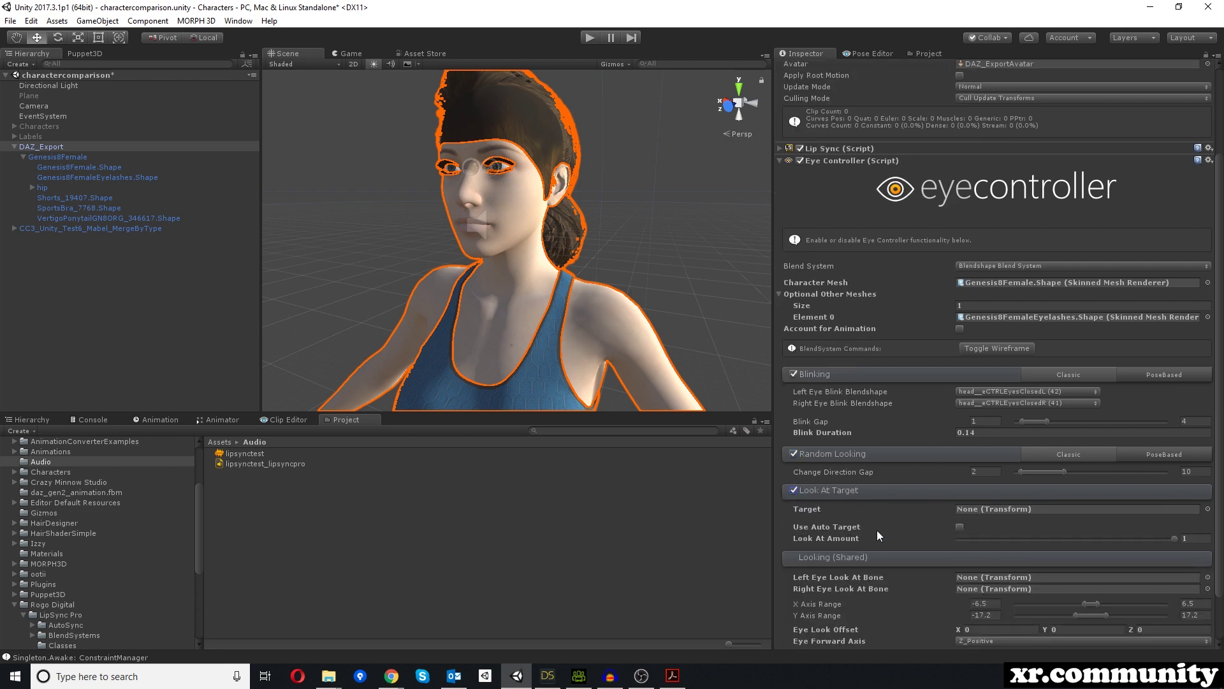
drag(33, 105, 991, 505)
Assign the DAZ character's lEye and rEye bones as the Eye Controller's left and right look-at bones.
scroll(1119, 548, down, 2)
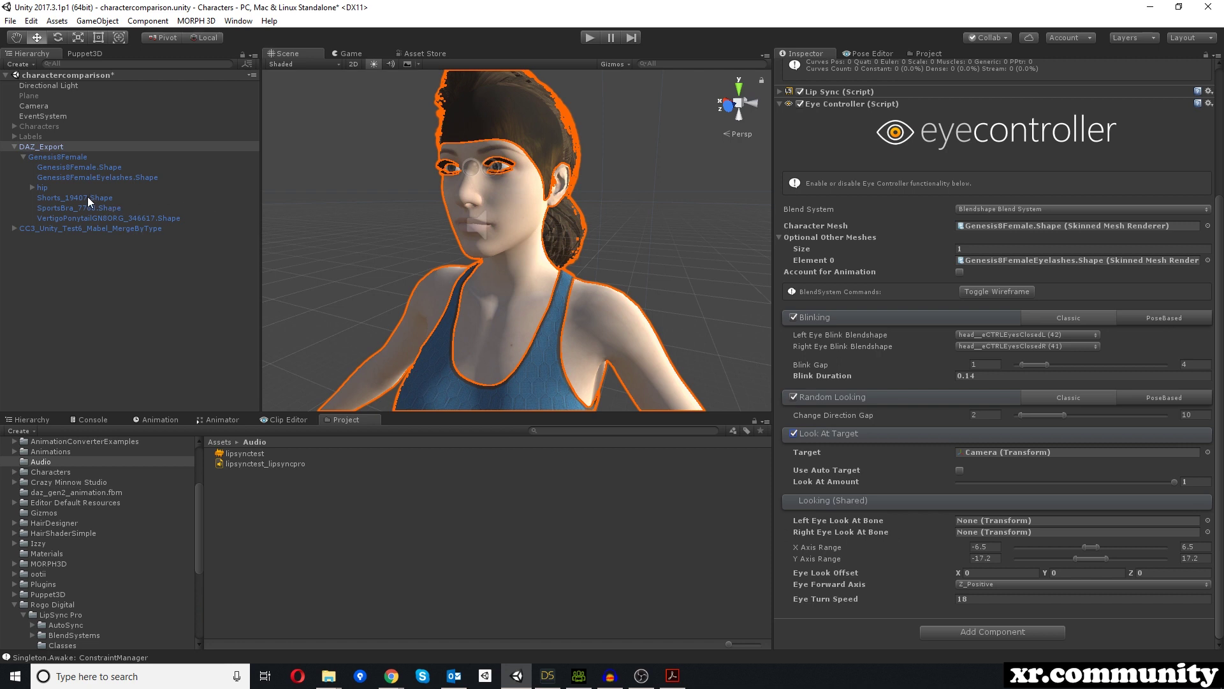
alt+click(32, 189)
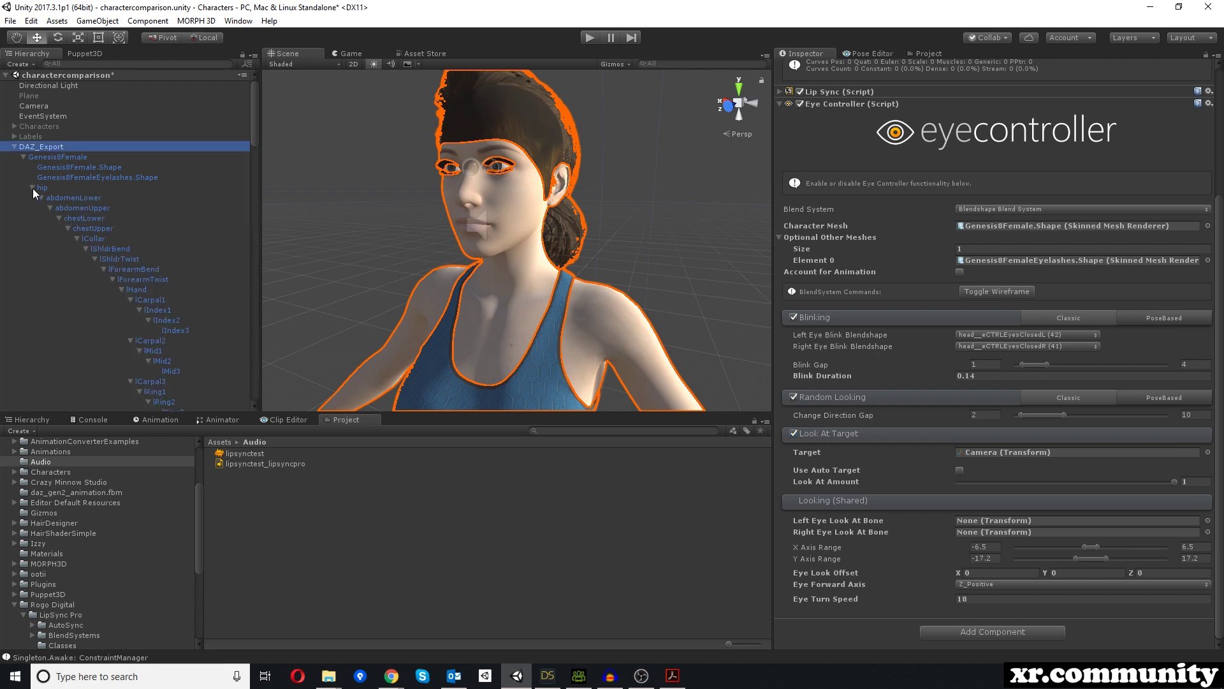
scroll(124, 319, down, 10)
scroll(128, 327, down, 10)
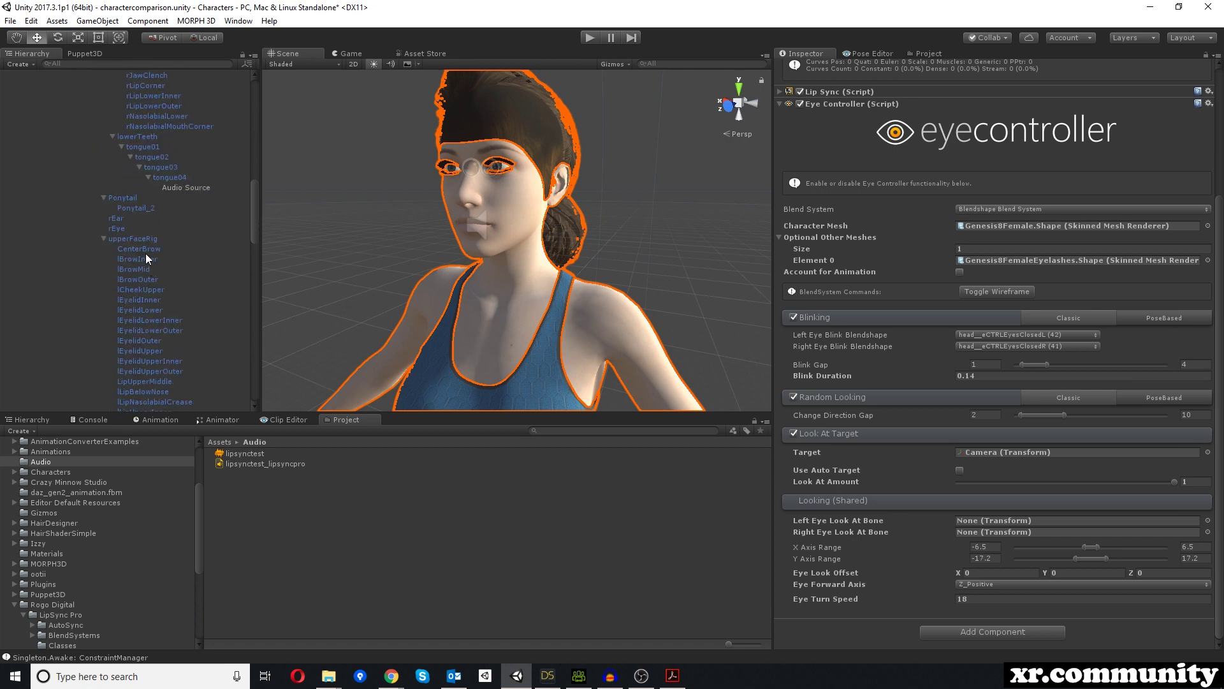
drag(145, 255, 994, 532)
scroll(117, 243, up, 11)
drag(117, 267, 1020, 521)
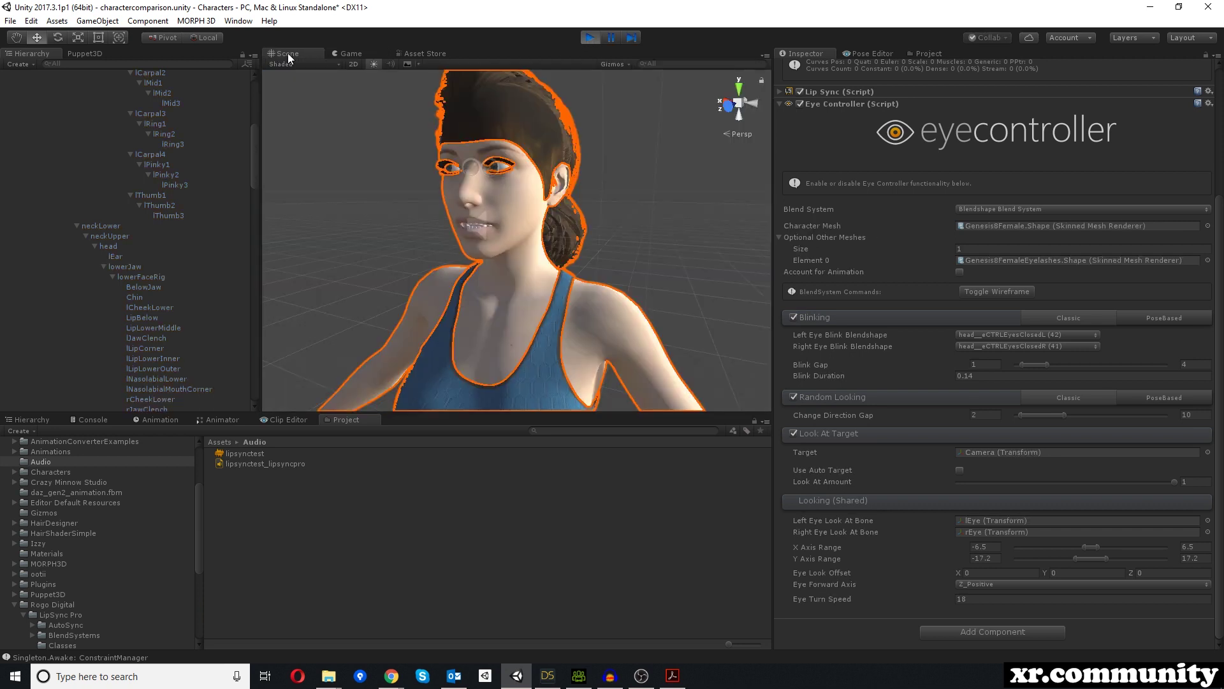
Run the scene and examine the DAZ character's eye movement and blinking from several angles in the Scene view.
alt+drag(493, 137, 545, 167)
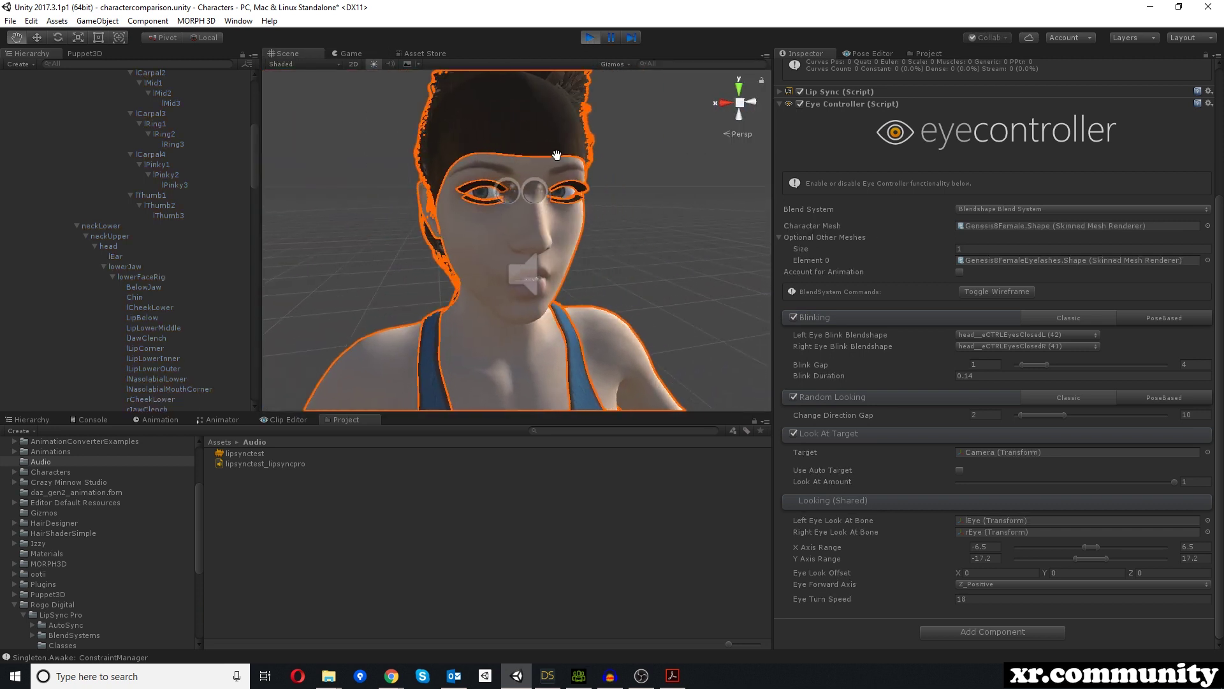
alt+drag(571, 296, 559, 292)
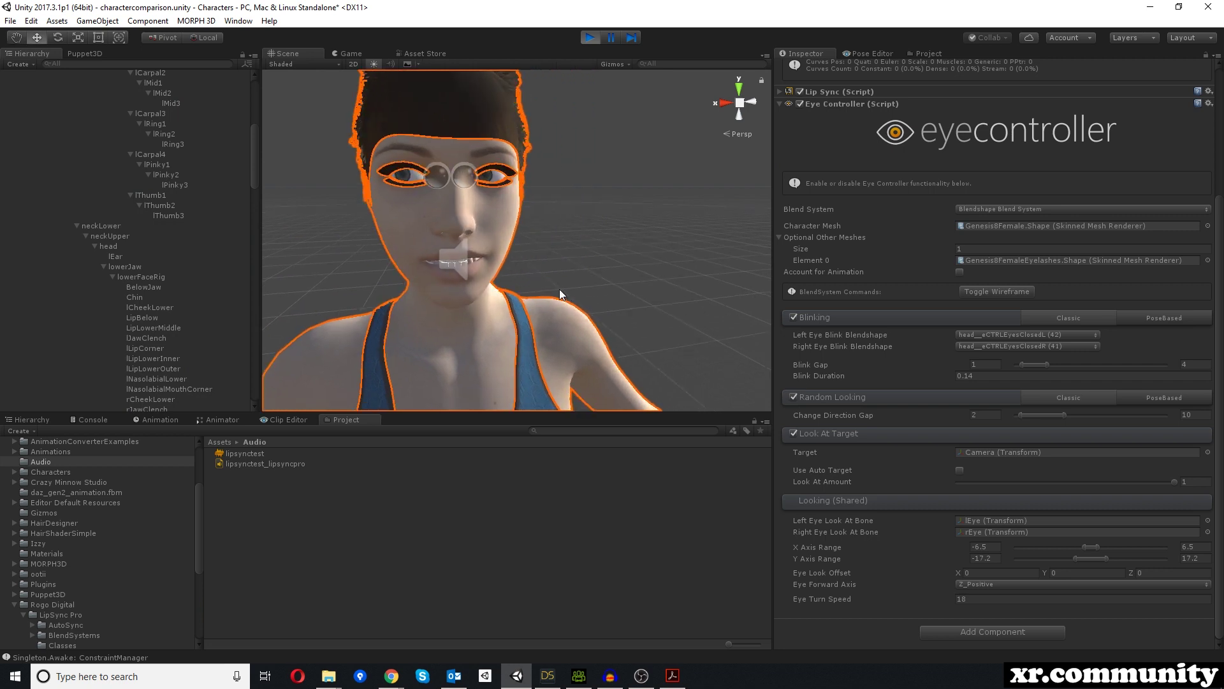
alt+drag(514, 185, 438, 192)
scroll(436, 190, down, 5)
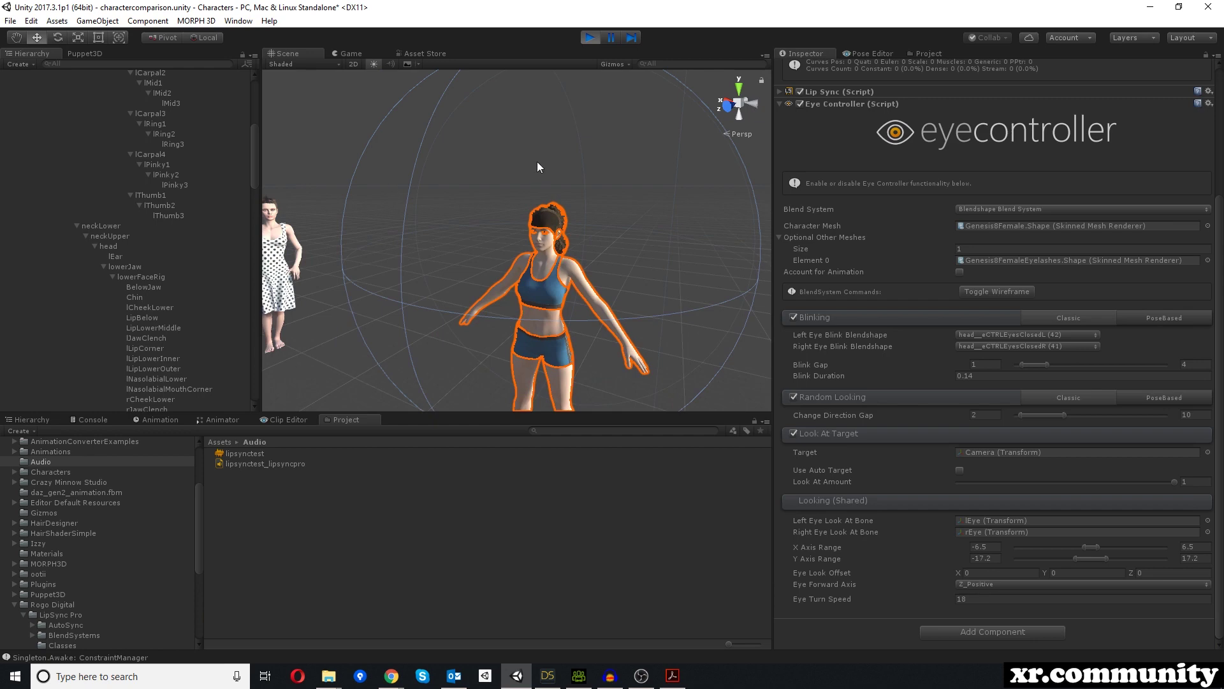
Select the scene's Camera and move it to about X 5.88, Z -6.56 to test the DAZ character's gaze following.
alt+drag(537, 162, 659, 174)
scroll(189, 130, up, 8)
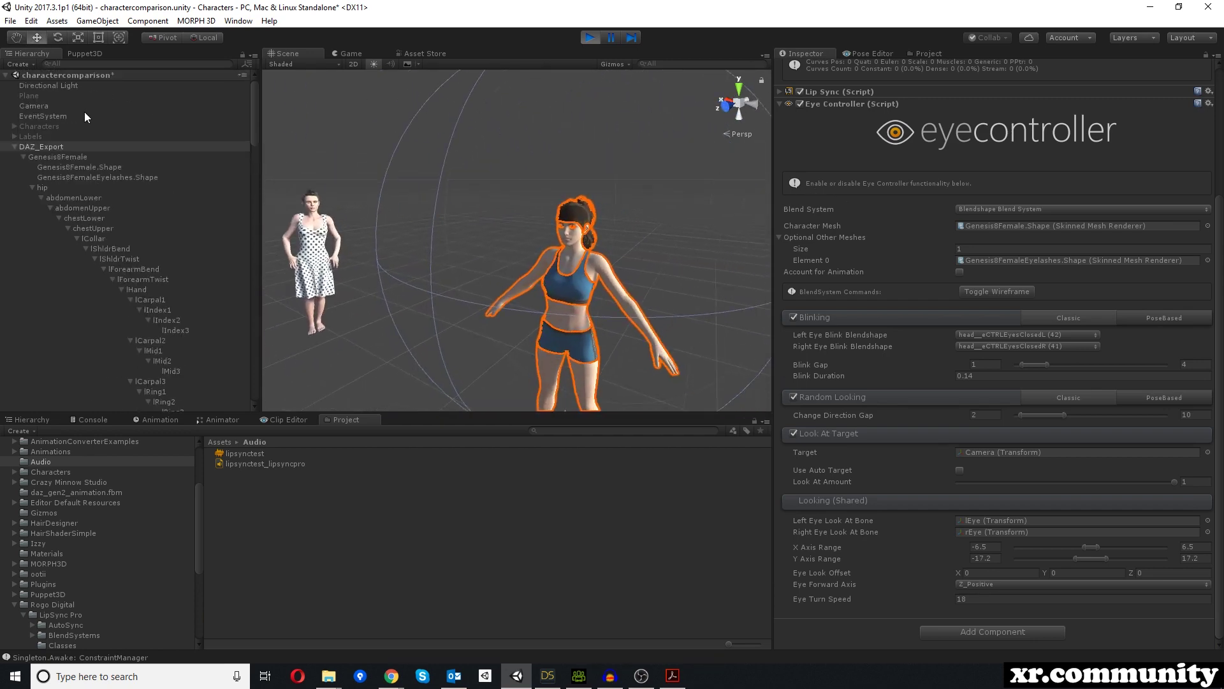
click(40, 105)
scroll(371, 186, up, 3)
middle_drag(372, 186, 519, 186)
scroll(507, 203, up, 10)
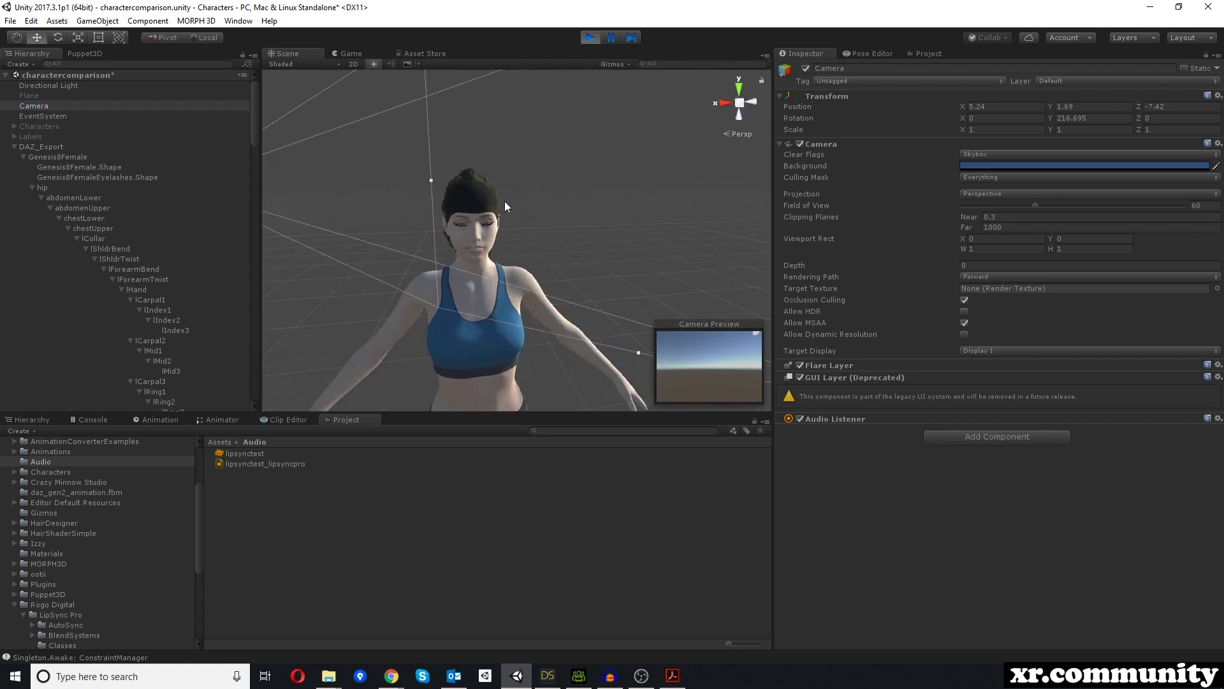
scroll(502, 200, down, 2)
middle_drag(502, 200, 541, 178)
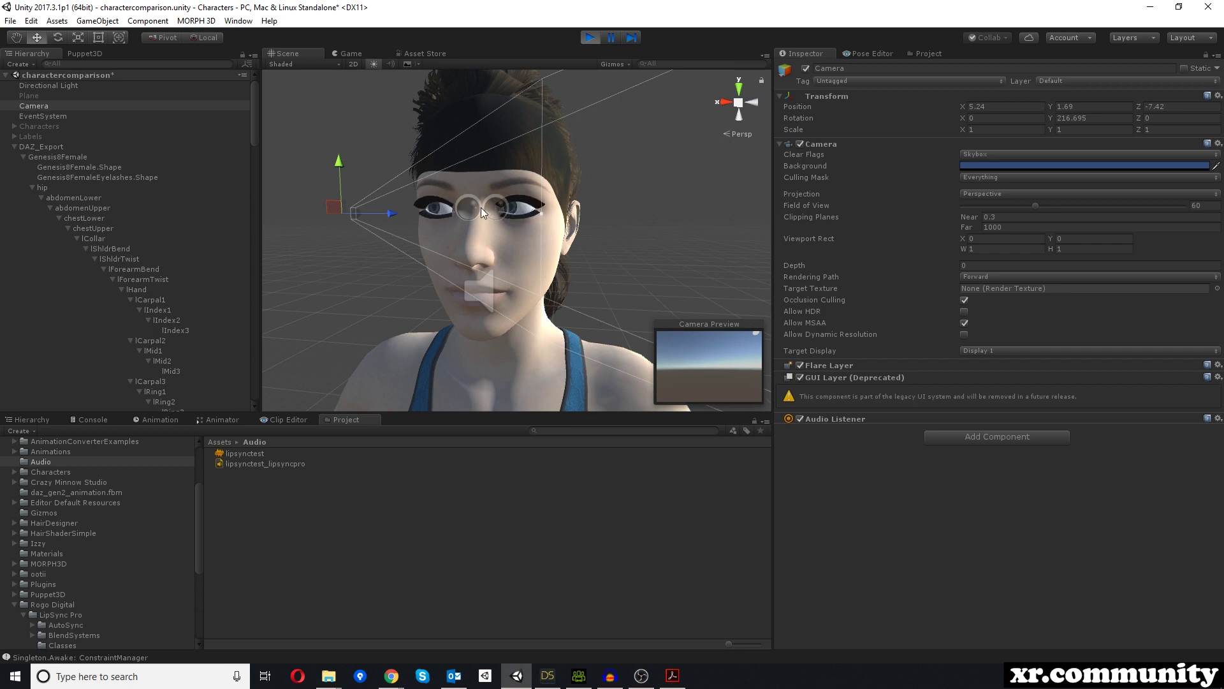
drag(394, 213, 357, 221)
scroll(447, 204, down, 5)
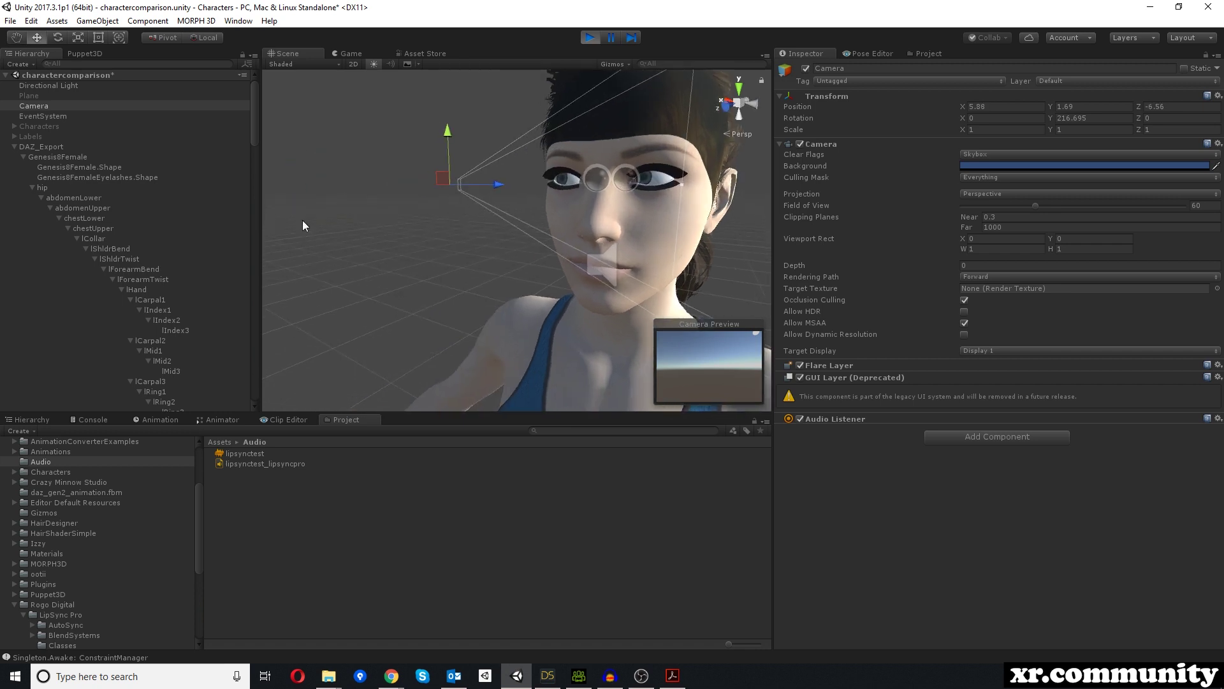
alt+drag(576, 174, 472, 171)
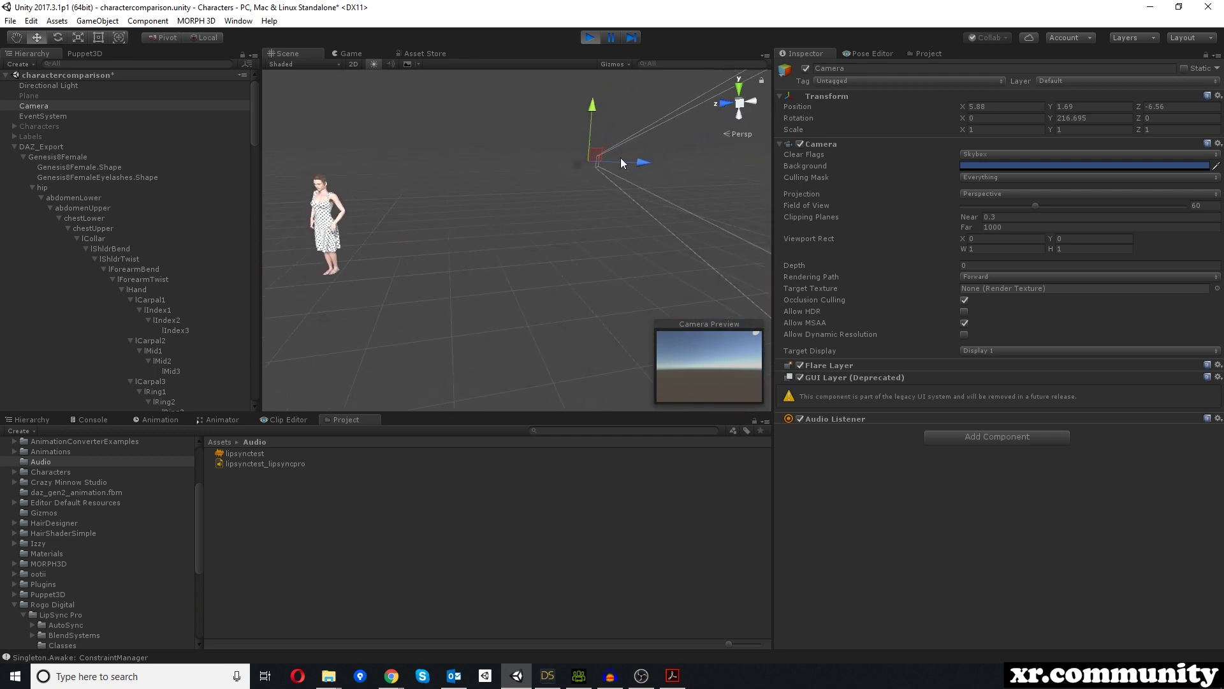
Move the Camera to about X -3.97, Z 0.78 and check the DAZ character's eyes from the front.
drag(583, 167, 521, 209)
key(f)
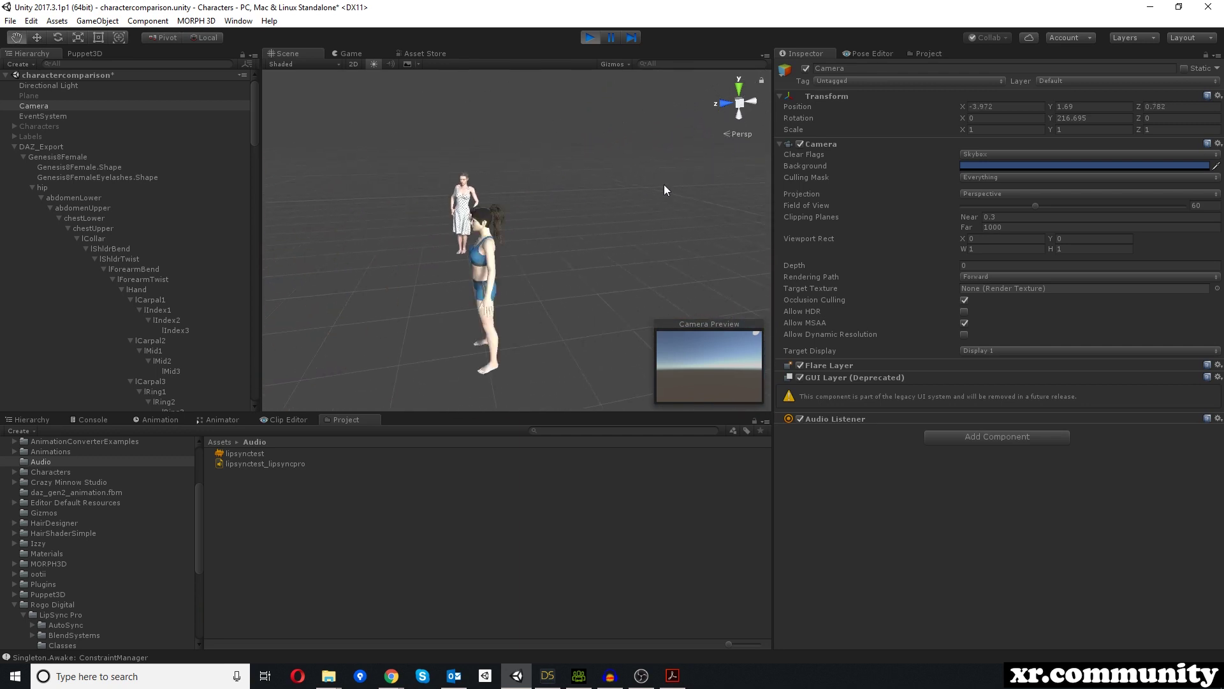
alt+drag(431, 171, 579, 162)
scroll(567, 162, up, 5)
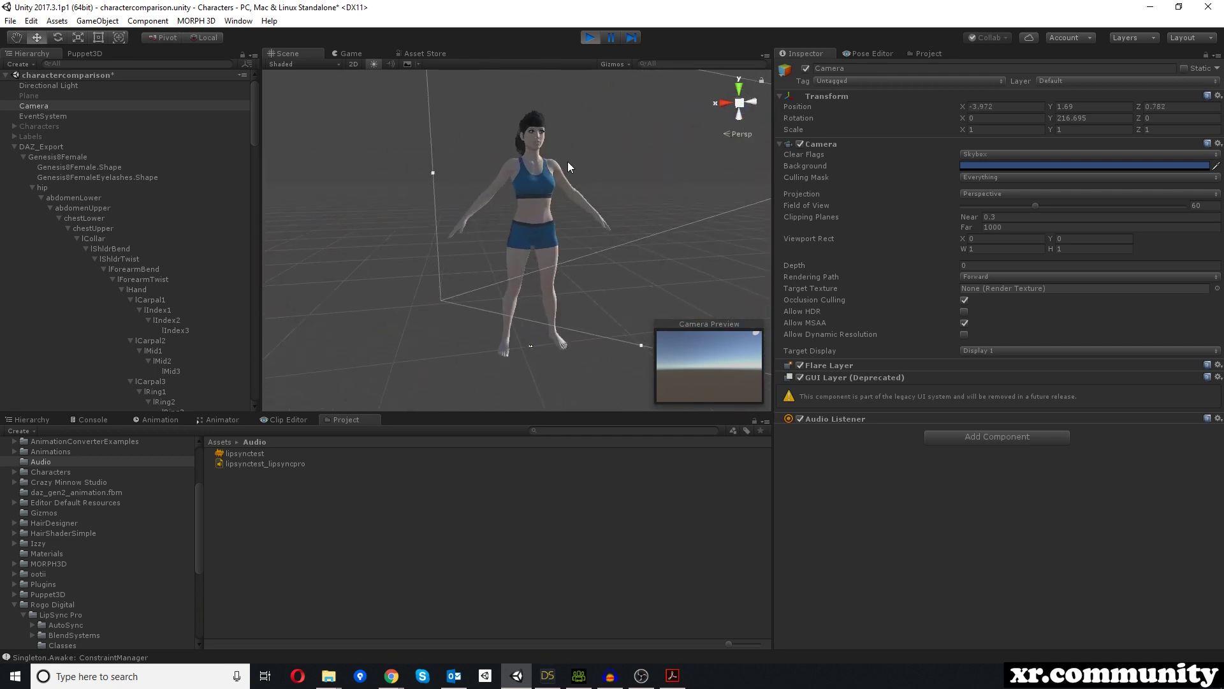
middle_drag(565, 161, 565, 183)
scroll(565, 184, down, 3)
key(f)
Place the Camera in front of the DAZ character at about X -1.25, Z 1.88 and examine the eyes up close.
drag(598, 169, 731, 245)
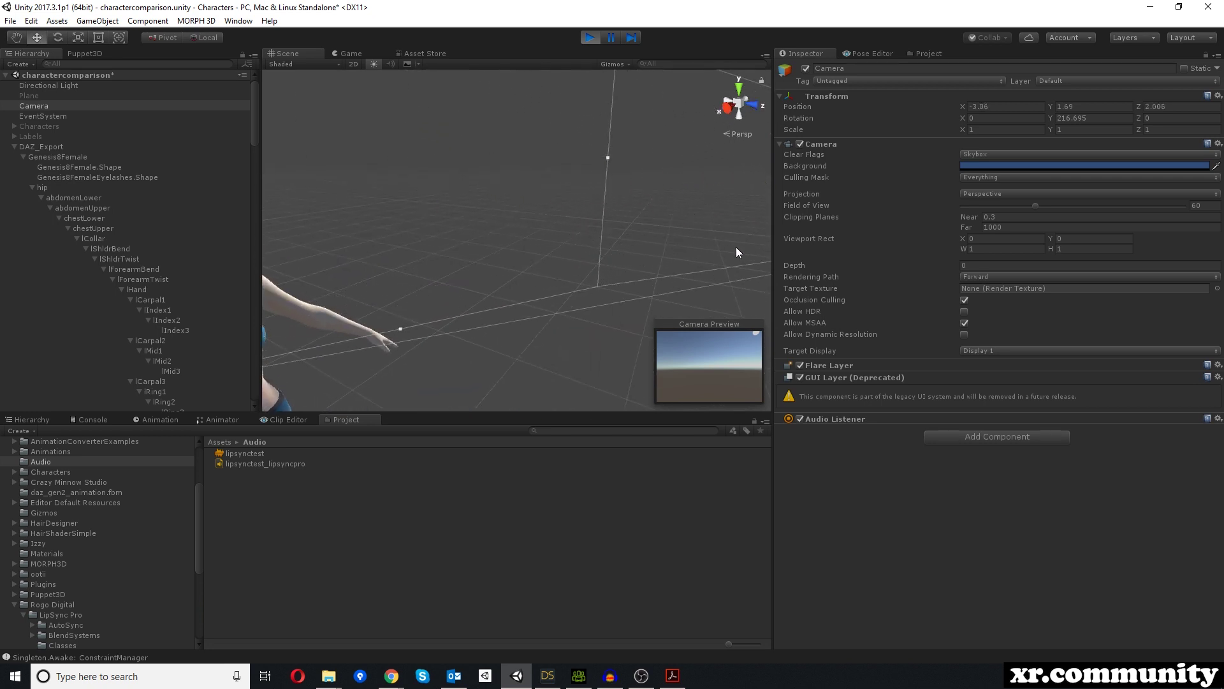
alt+drag(637, 236, 537, 231)
scroll(539, 223, down, 5)
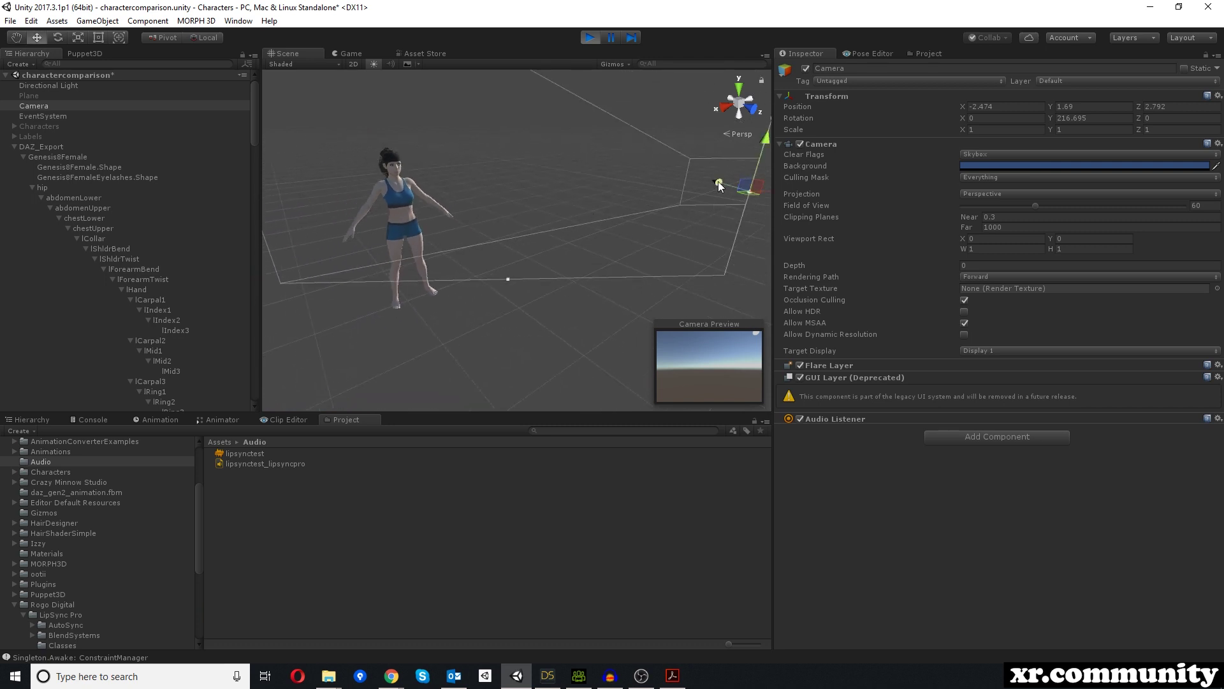
drag(759, 191, 548, 218)
scroll(426, 174, up, 3)
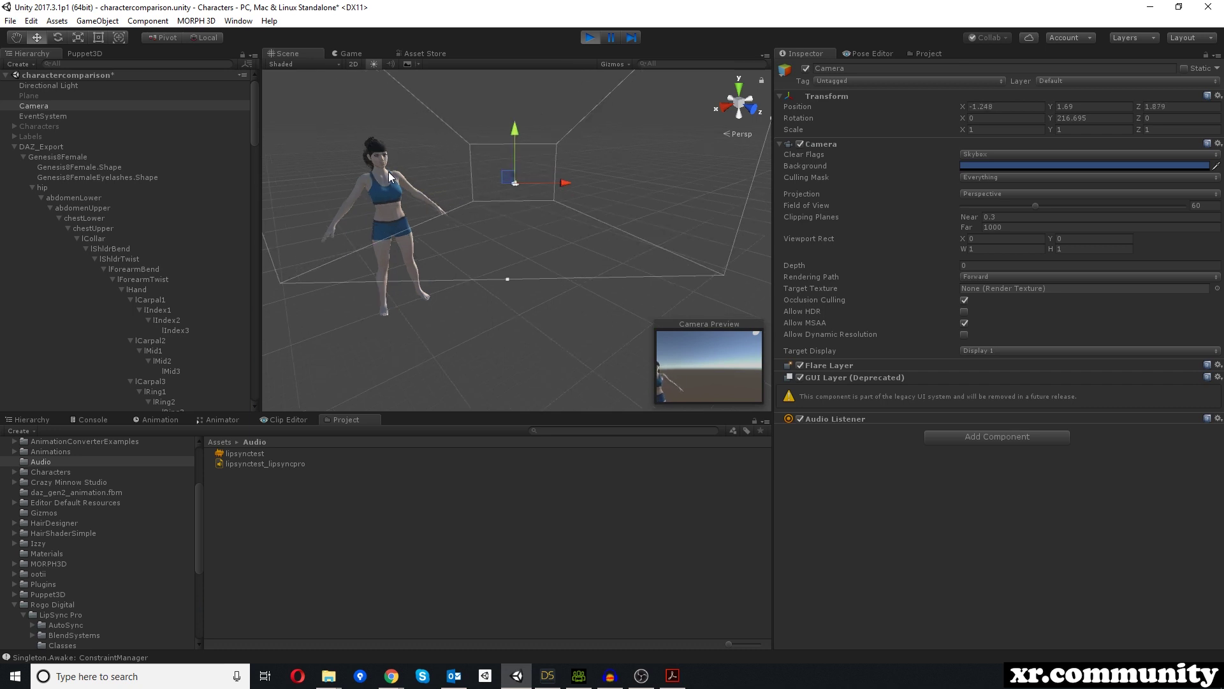
alt+drag(426, 173, 376, 157)
scroll(377, 157, up, 4)
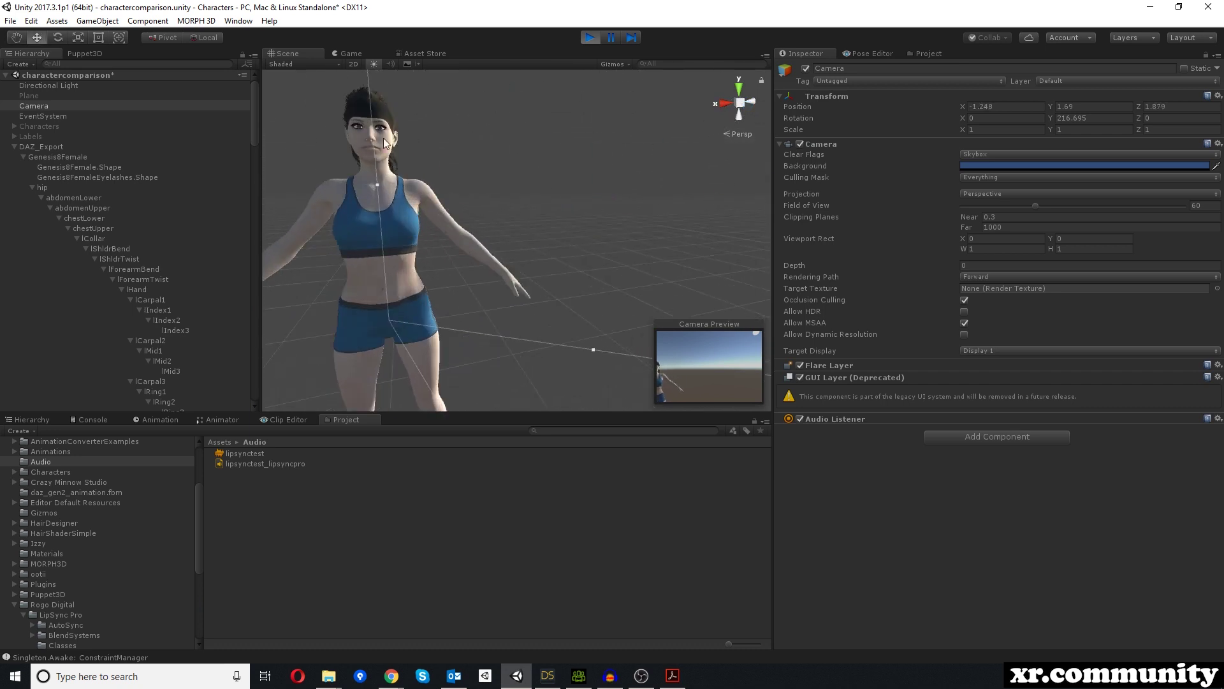
Lower the Camera to Y 1.55 and observe how the DAZ character's gaze responds.
mouse_move(1051, 106)
mouse_down()
mouse_move(1074, 112)
mouse_move(990, 113)
mouse_move(1074, 112)
mouse_move(1047, 109)
mouse_up()
alt+drag(557, 171, 561, 157)
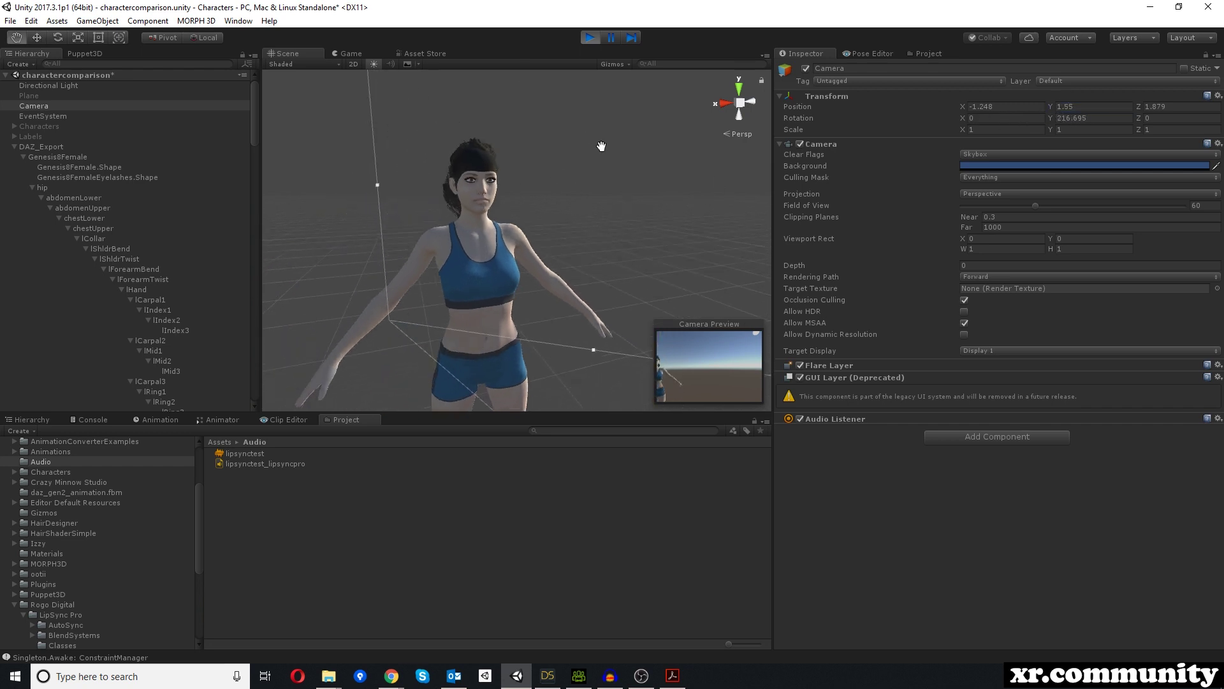
scroll(560, 148, up, 3)
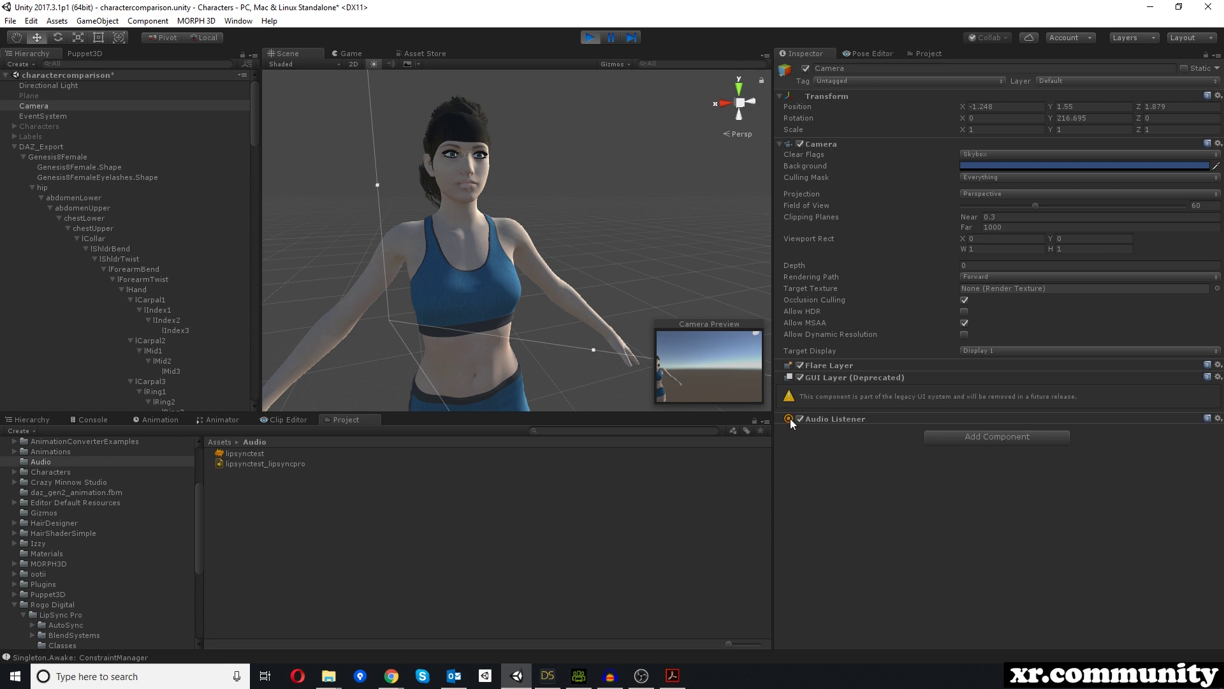
Select DAZ_Export, stop the running scene and collapse its Eye Controller settings.
click(70, 167)
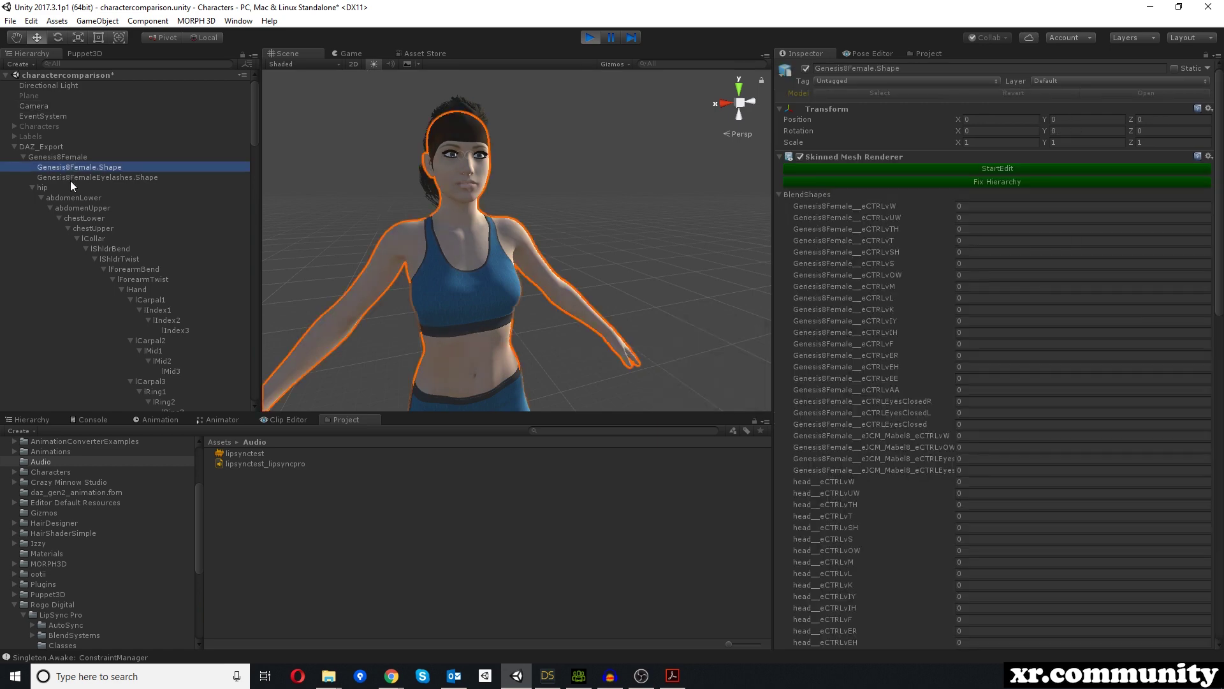
click(48, 147)
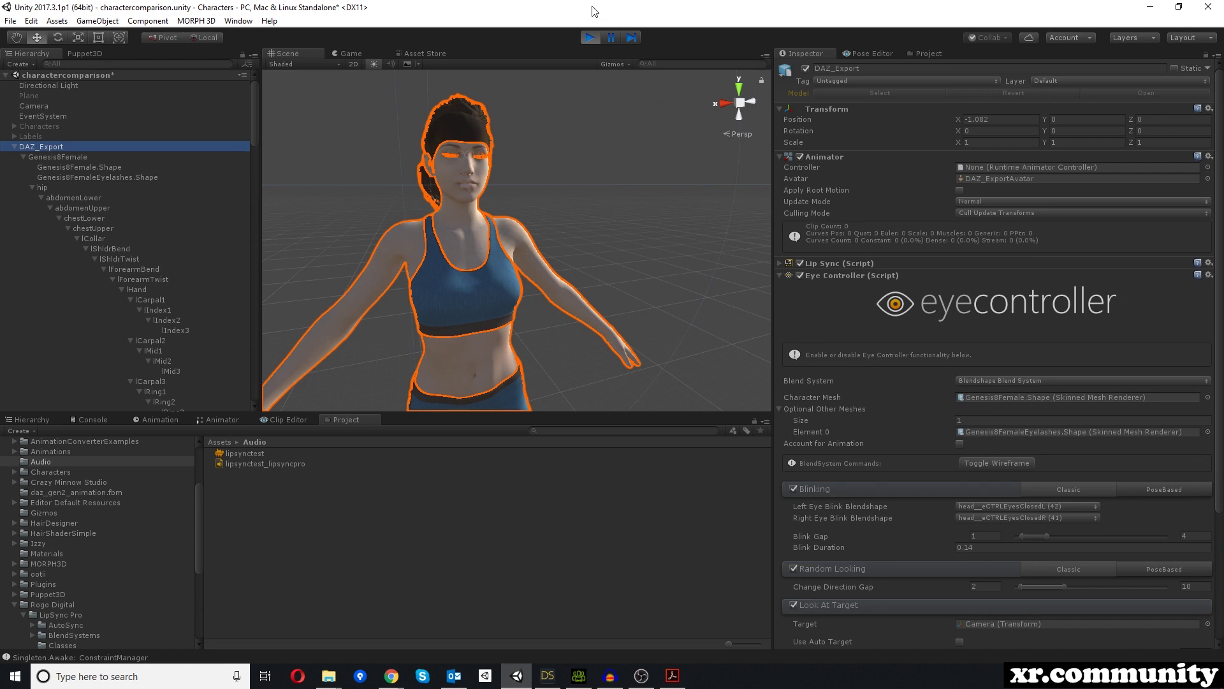
click(590, 38)
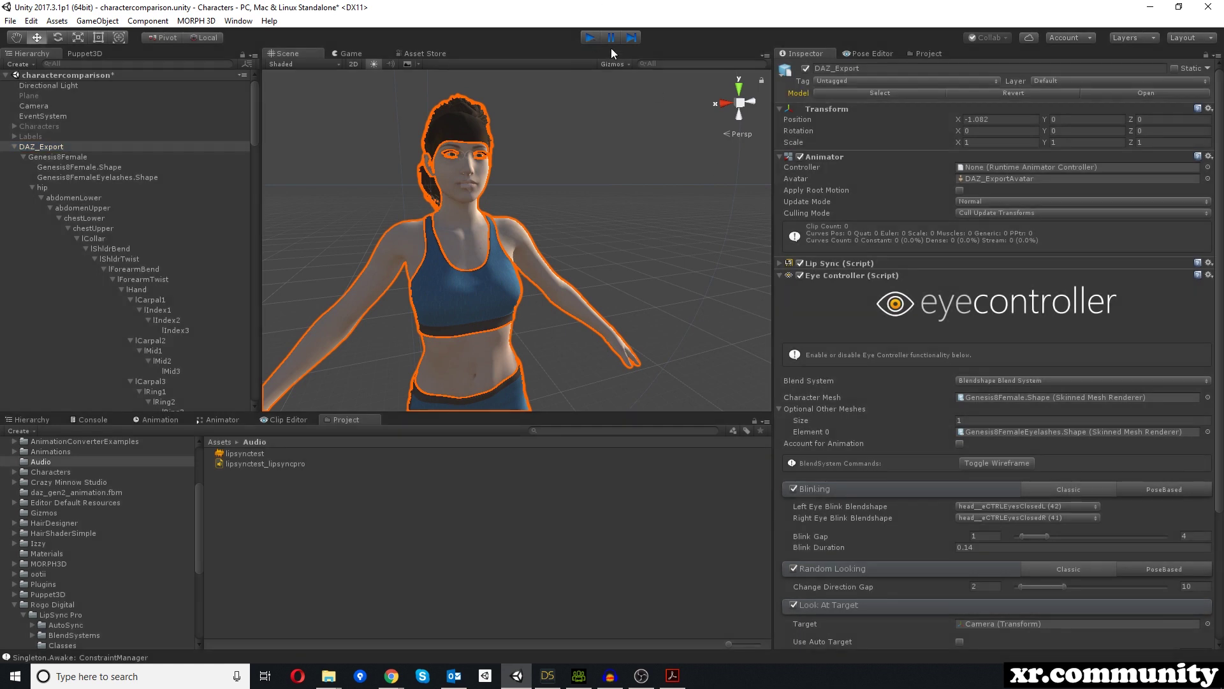
click(780, 275)
scroll(535, 197, down, 5)
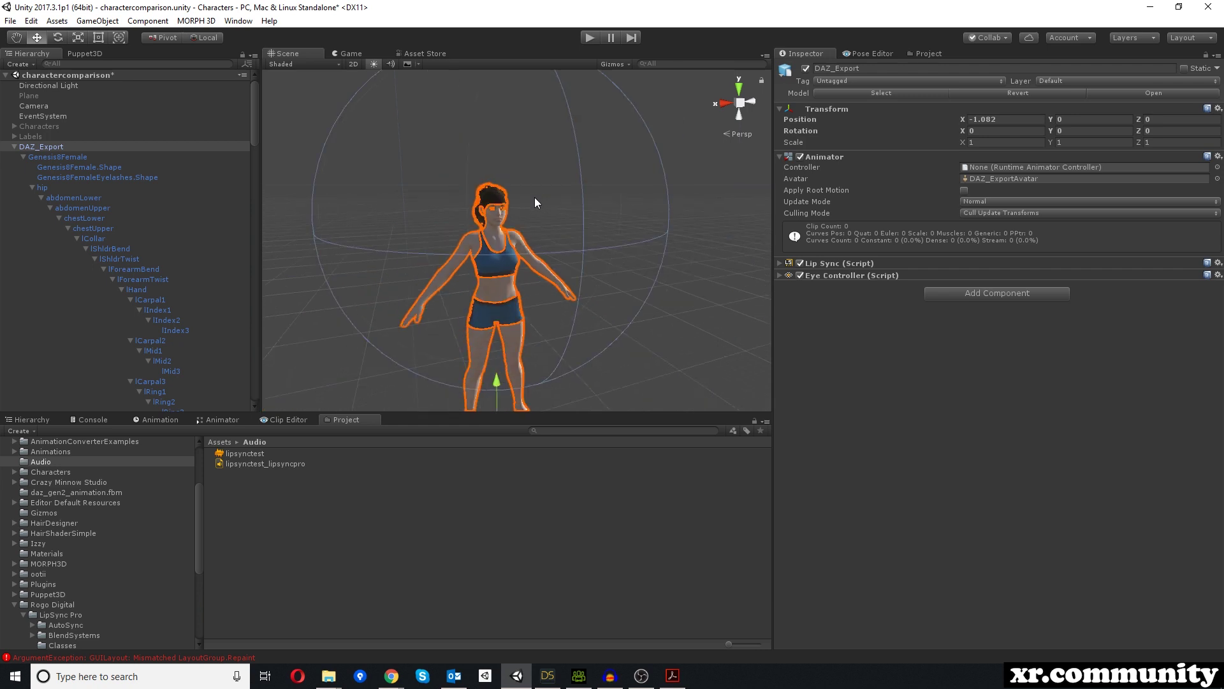
Select the CC3_Unity_Test6_Mabel_MergeByType character, collapse the Genesis8Female hierarchy and expand the CC3 character's hierarchy.
right_drag(405, 149, 542, 195)
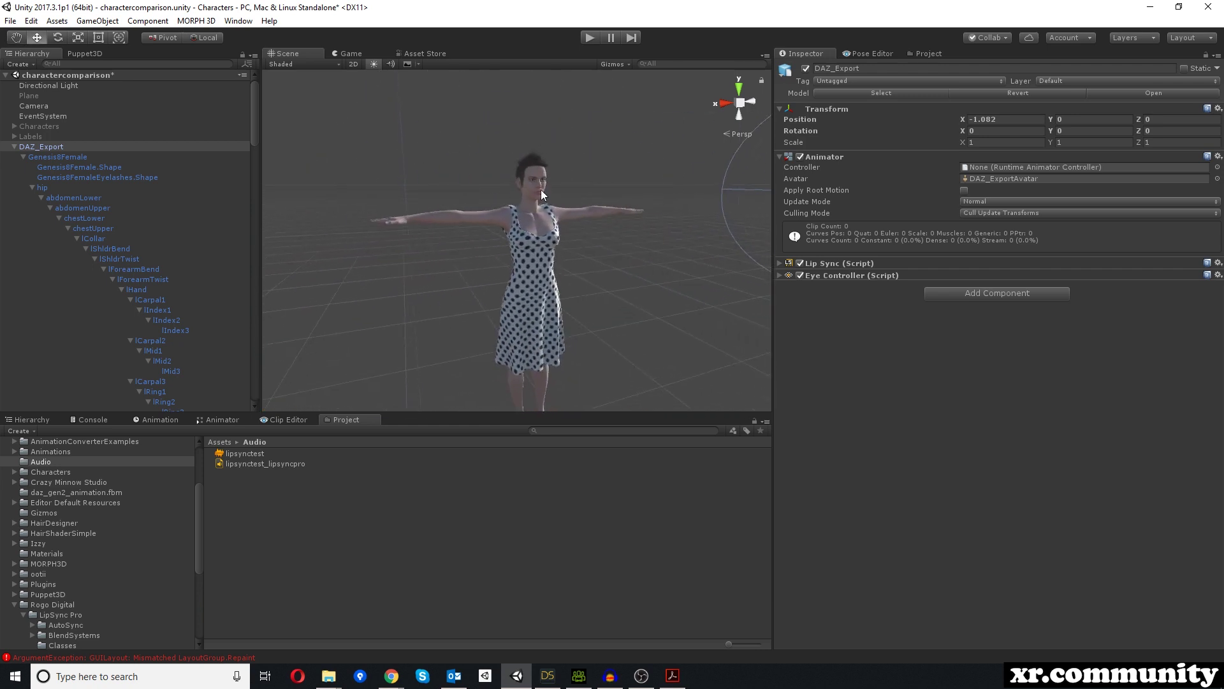
click(529, 222)
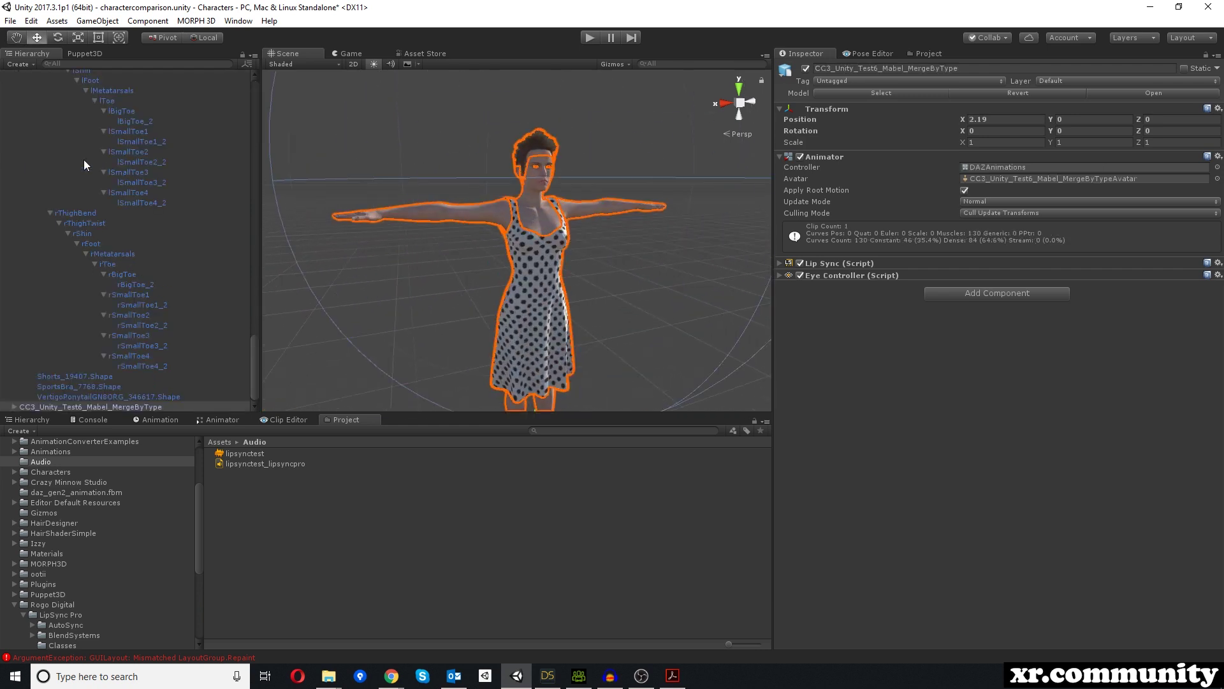
scroll(89, 167, up, 5)
scroll(47, 190, up, 15)
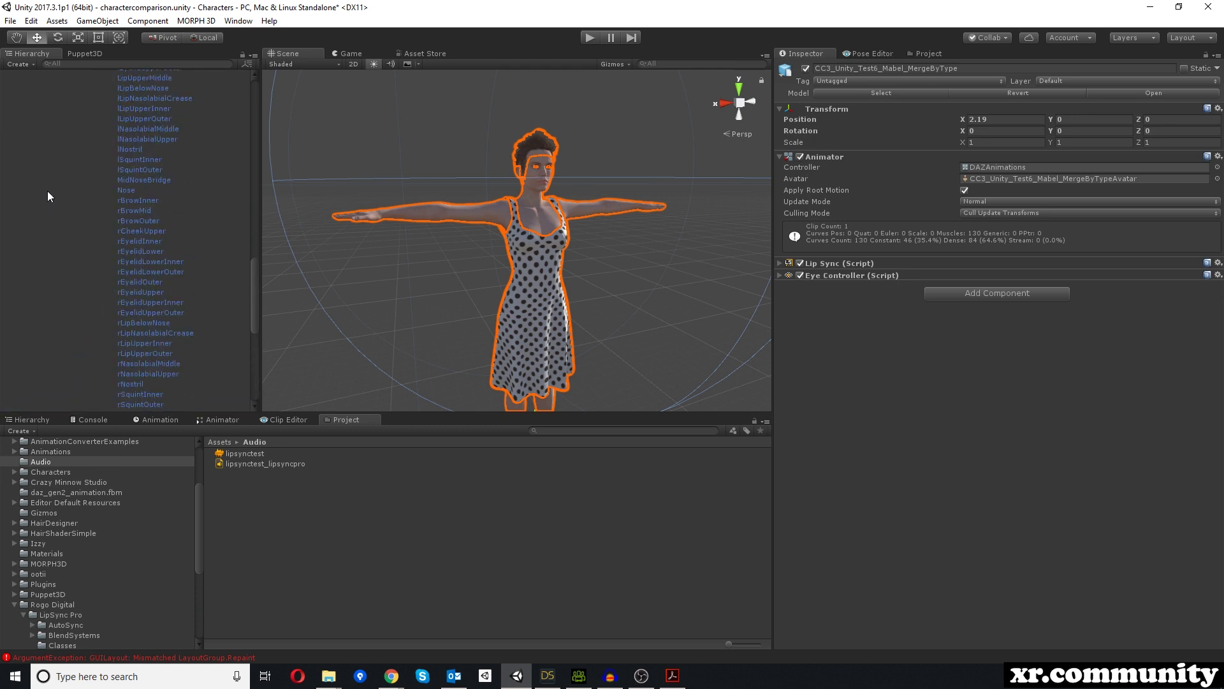
scroll(56, 187, up, 6)
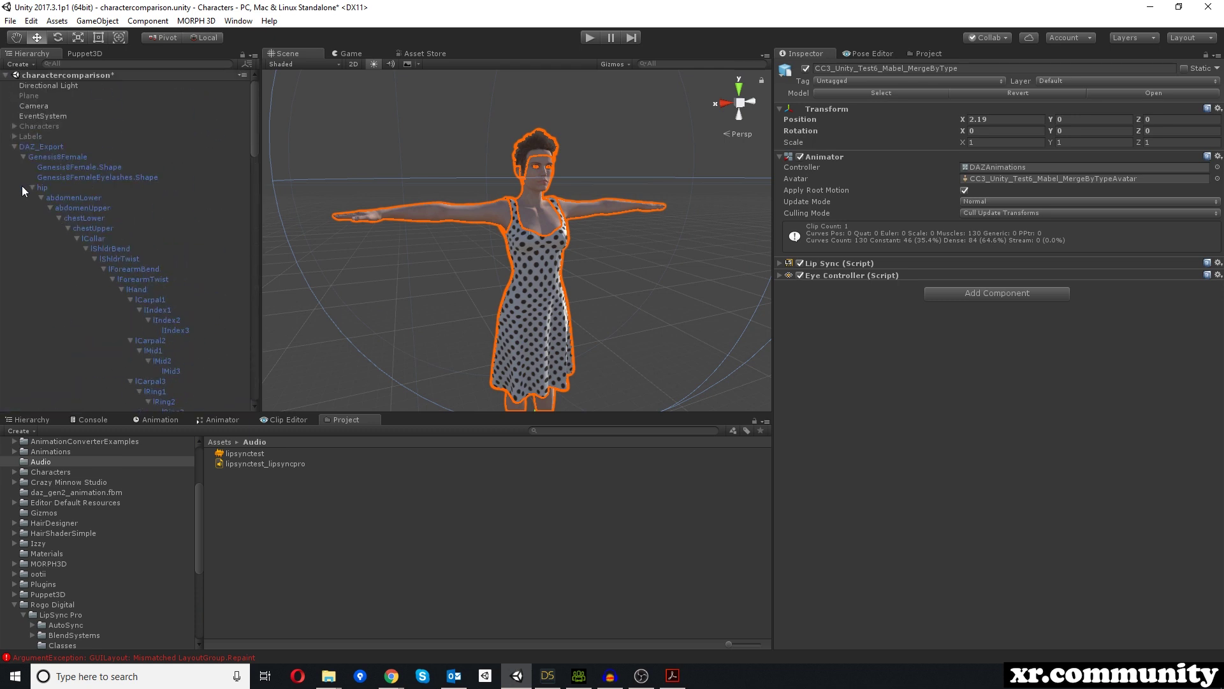
click(31, 188)
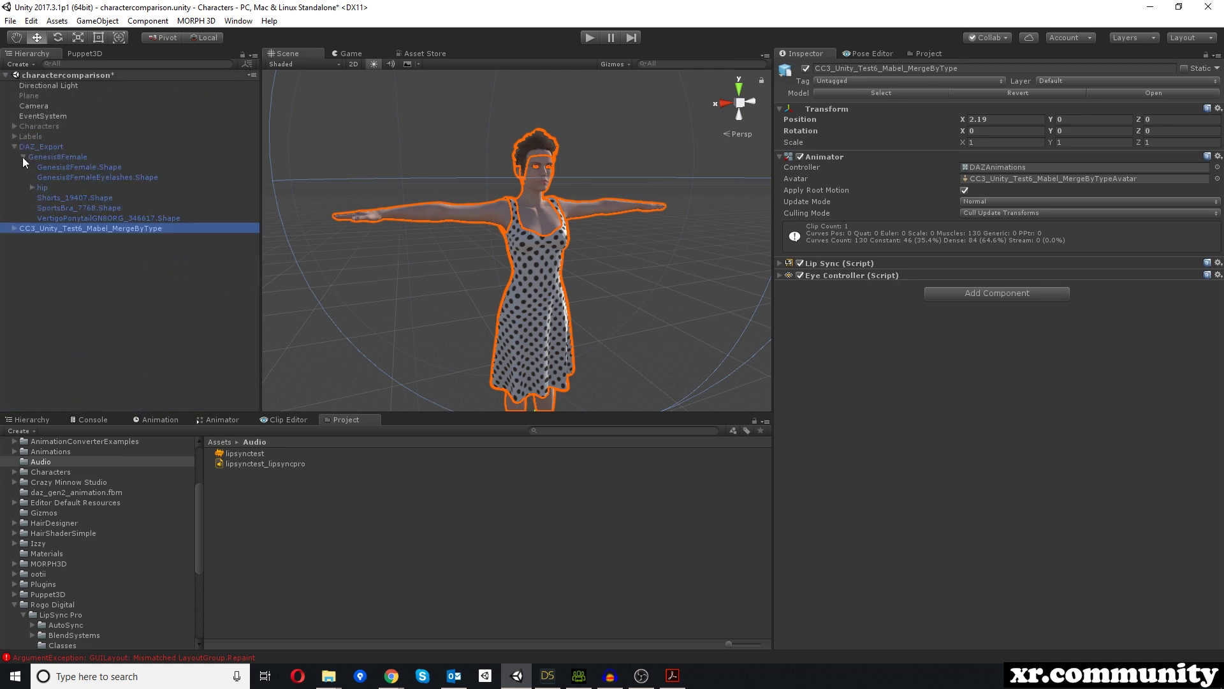
click(23, 157)
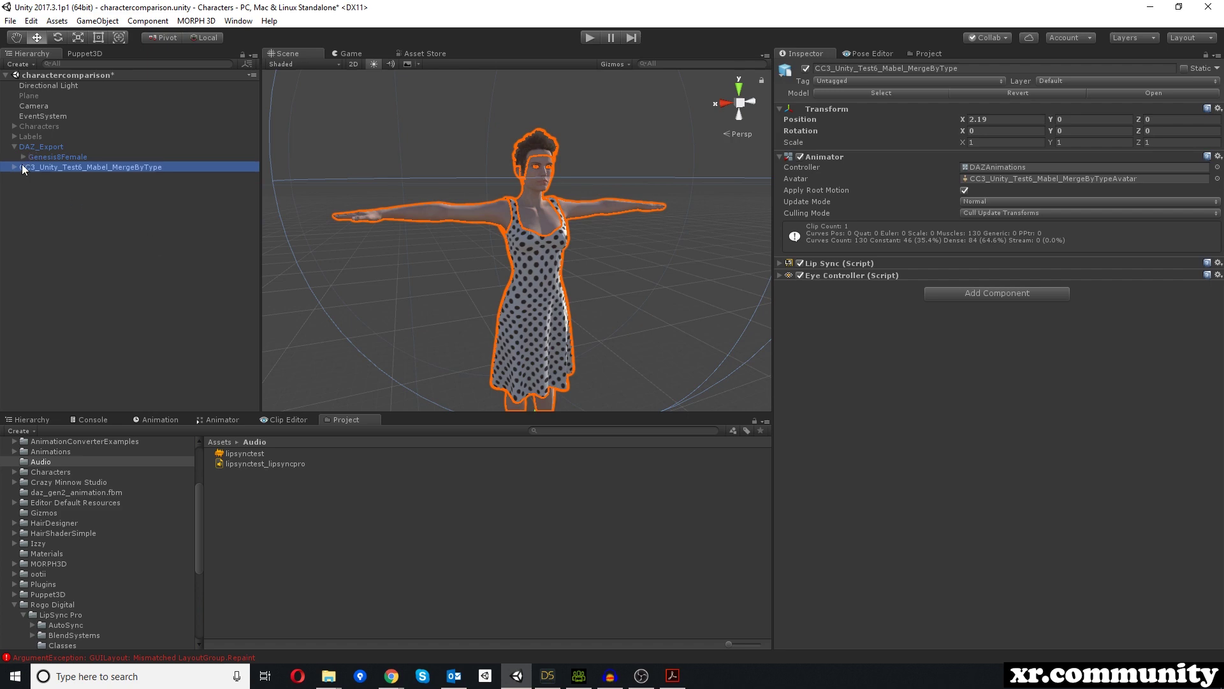
click(13, 166)
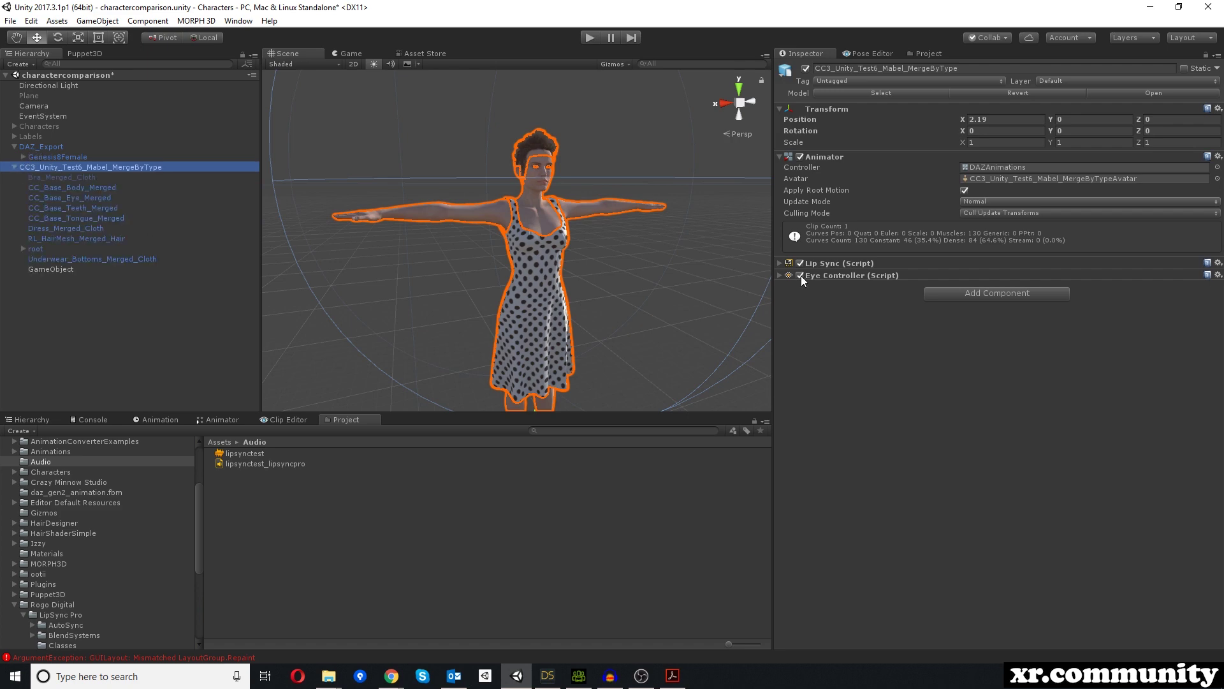
Open the CC3 character's Lip Sync settings and review the AI phoneme's pose and available blend shapes.
click(779, 263)
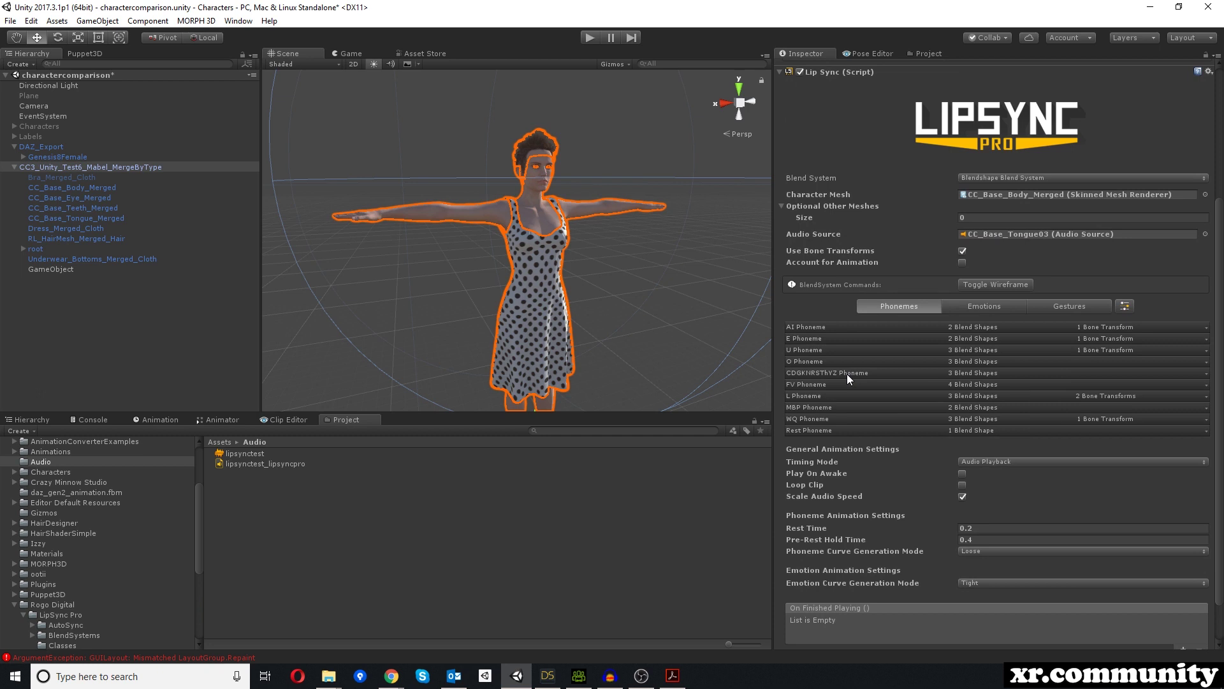
scroll(514, 143, up, 5)
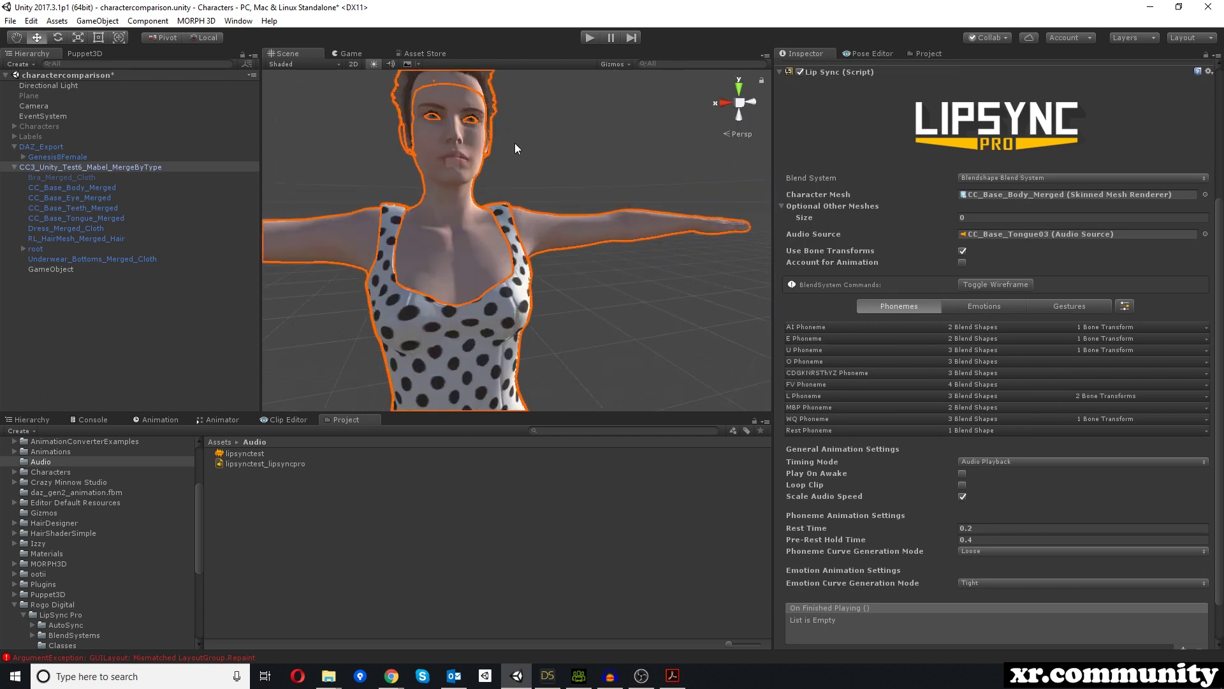
scroll(514, 143, down, 3)
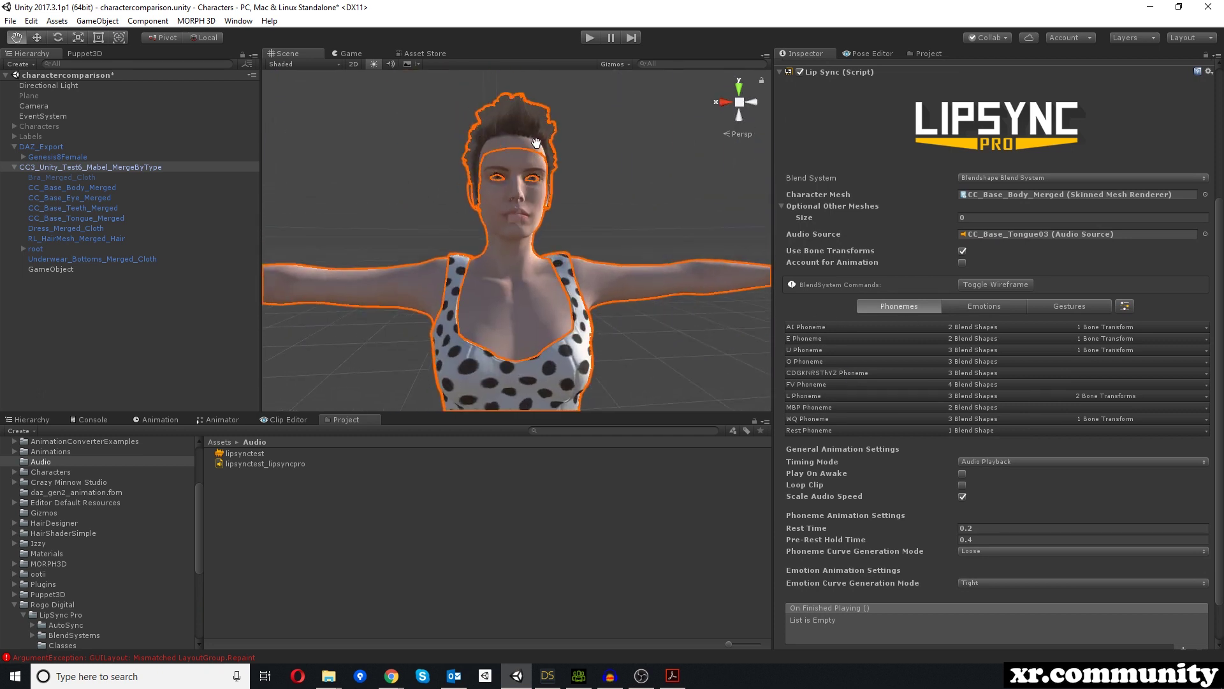
click(946, 330)
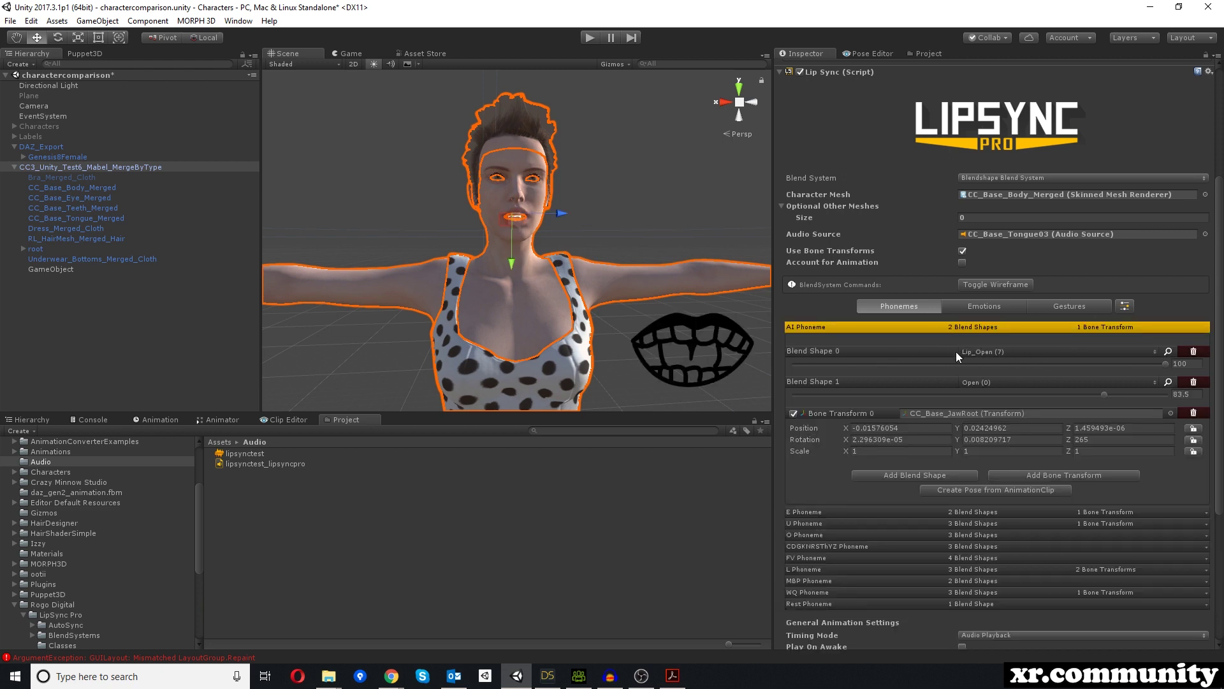
click(997, 353)
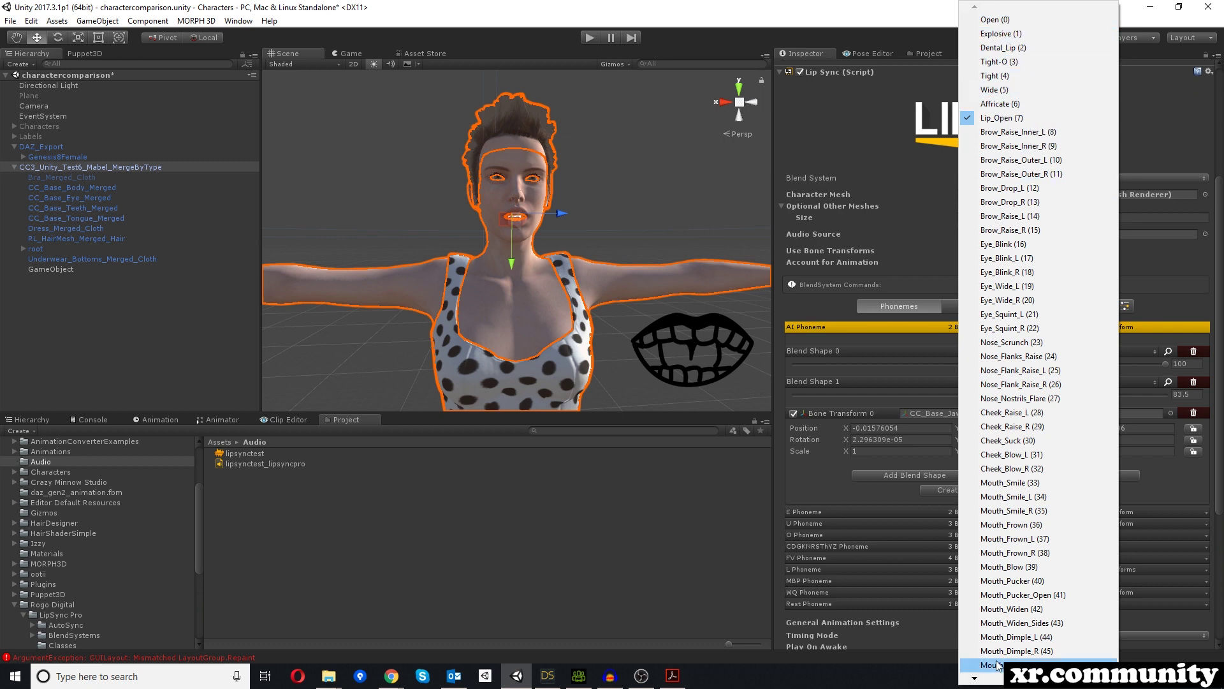
key(Escape)
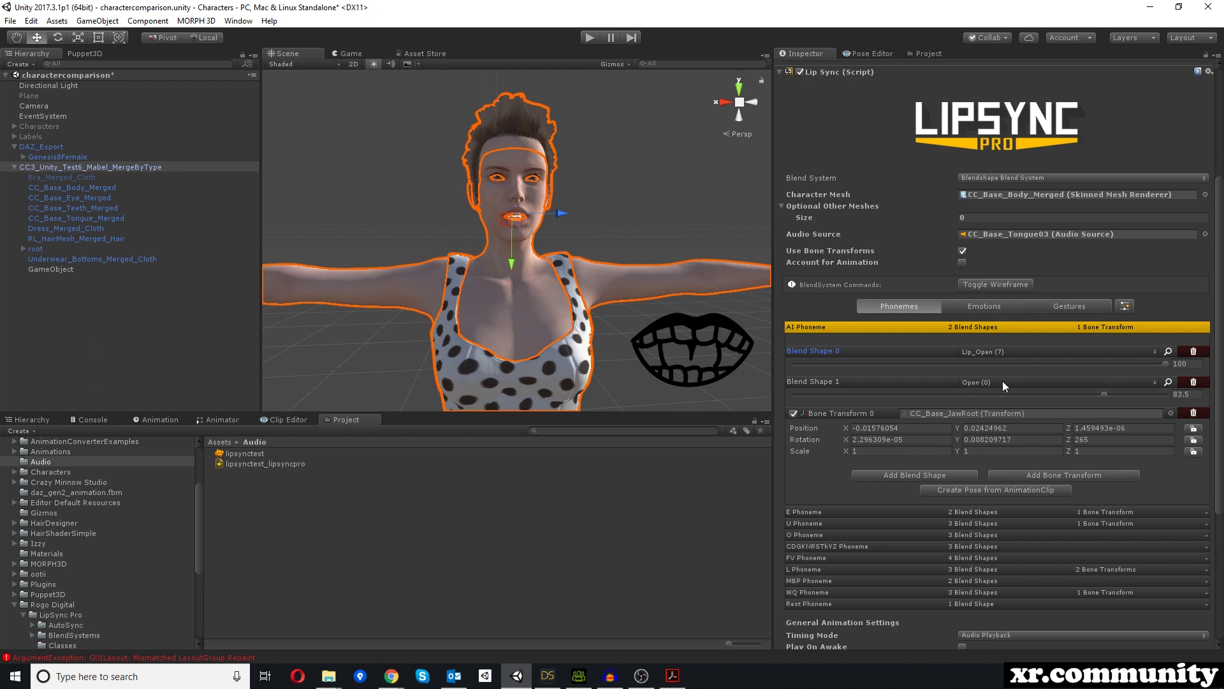
scroll(562, 160, up, 3)
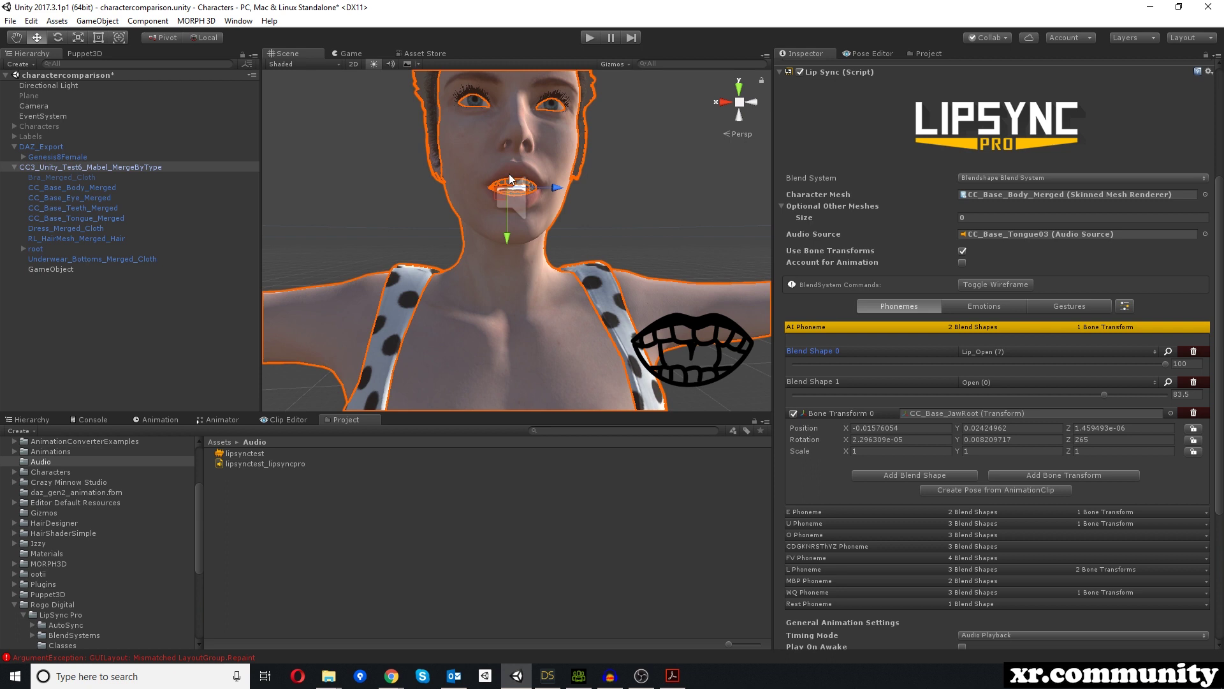
Locate the AI phoneme's CC_Base_JawRoot bone in the character's hierarchy and examine the mouth pose from the side.
alt+drag(510, 188, 468, 218)
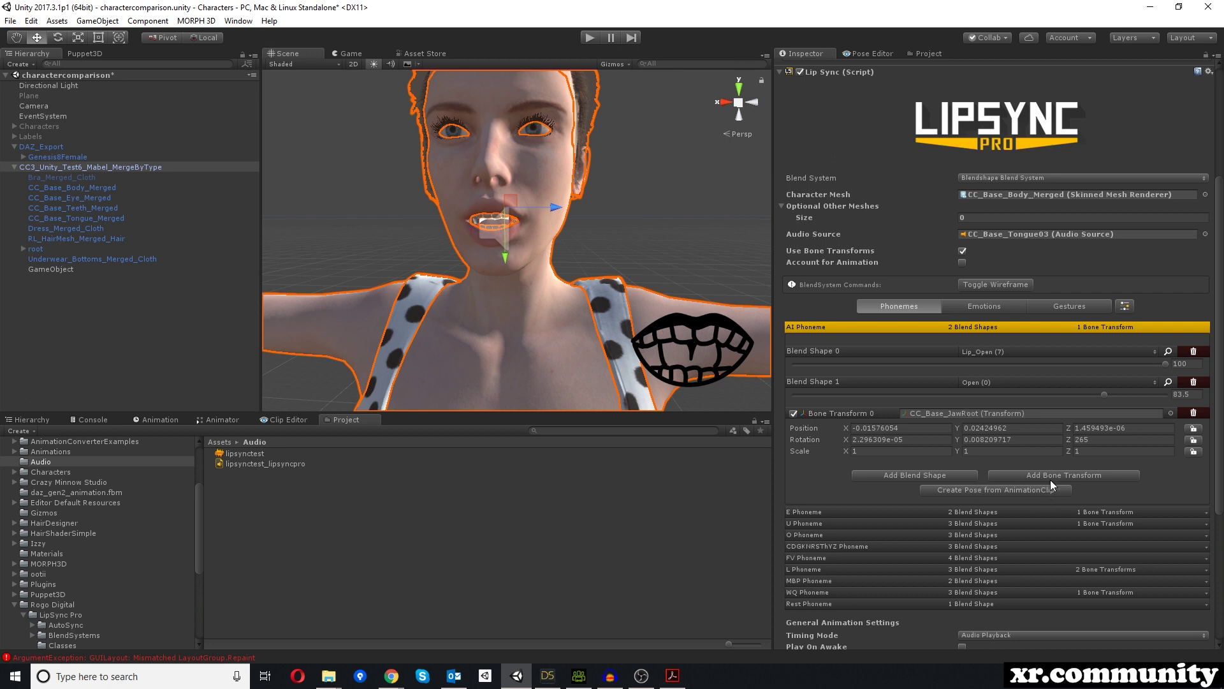
click(960, 415)
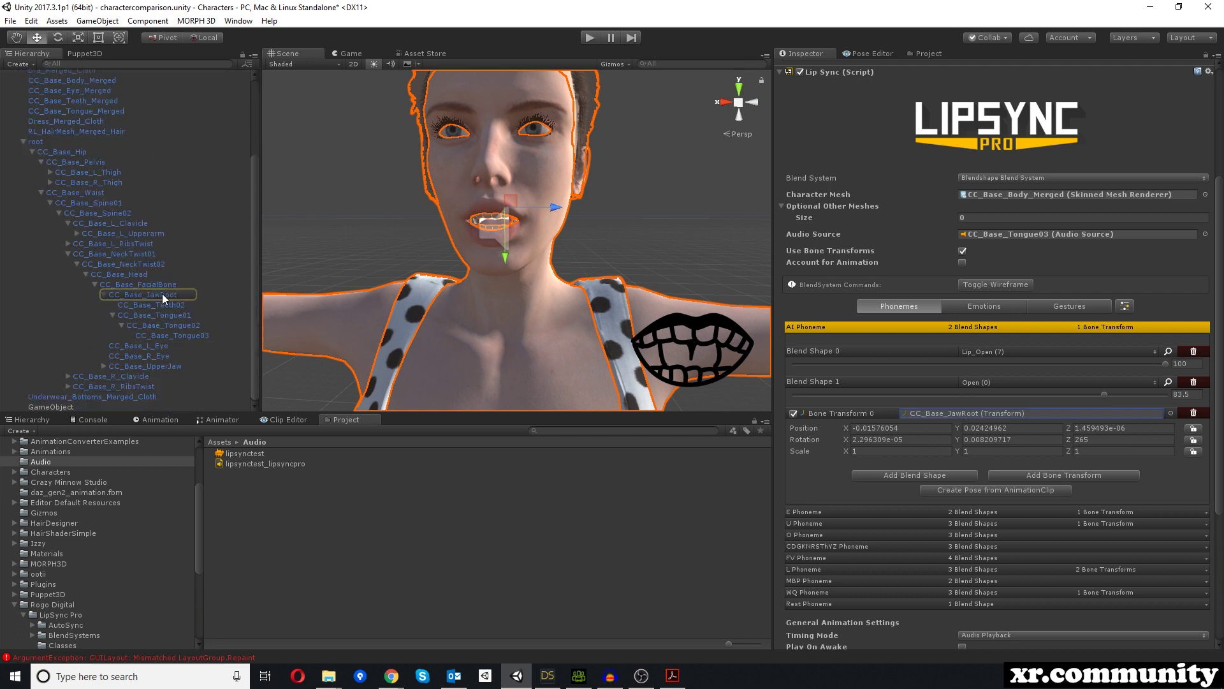
alt+drag(583, 201, 481, 219)
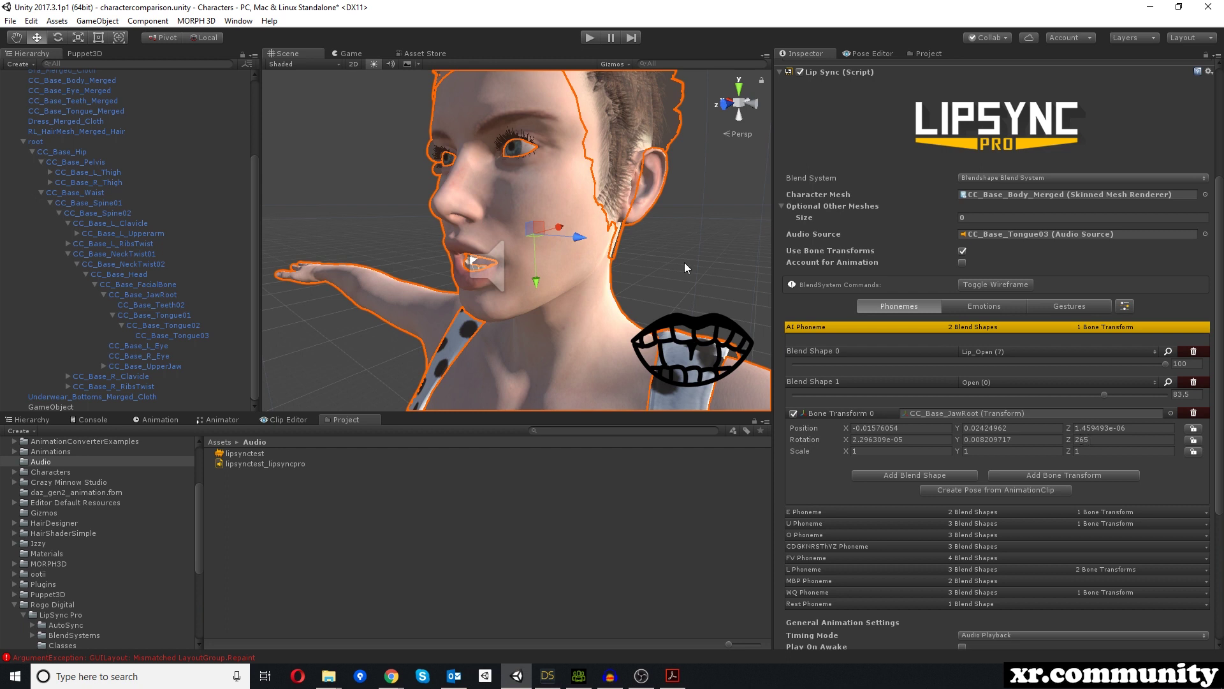
Set the Z rotation of the AI phoneme's CC_Base_JawRoot bone transform to 270 and inspect the mouth.
click(1082, 438)
text(270)
key(Return)
scroll(472, 223, up, 3)
alt+drag(482, 249, 524, 259)
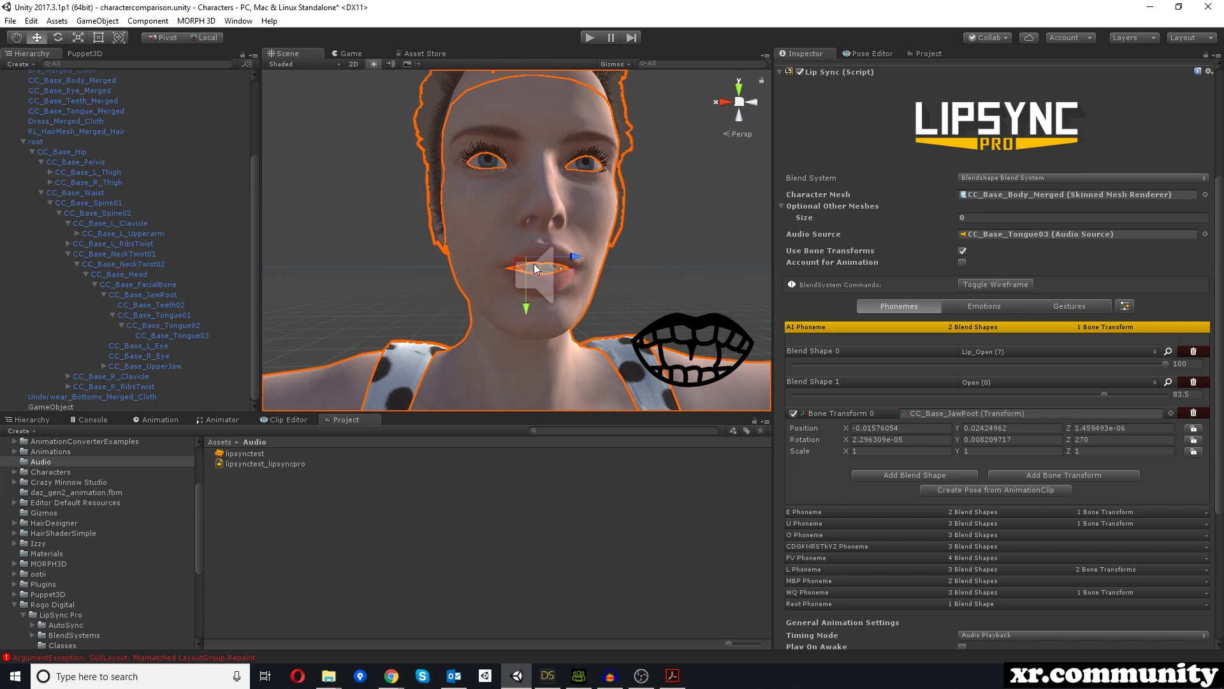
Set the Z rotation of the AI phoneme's CC_Base_JawRoot bone transform to 265.
click(1091, 443)
key(BackSpace)
key(BackSpace)
text(65)
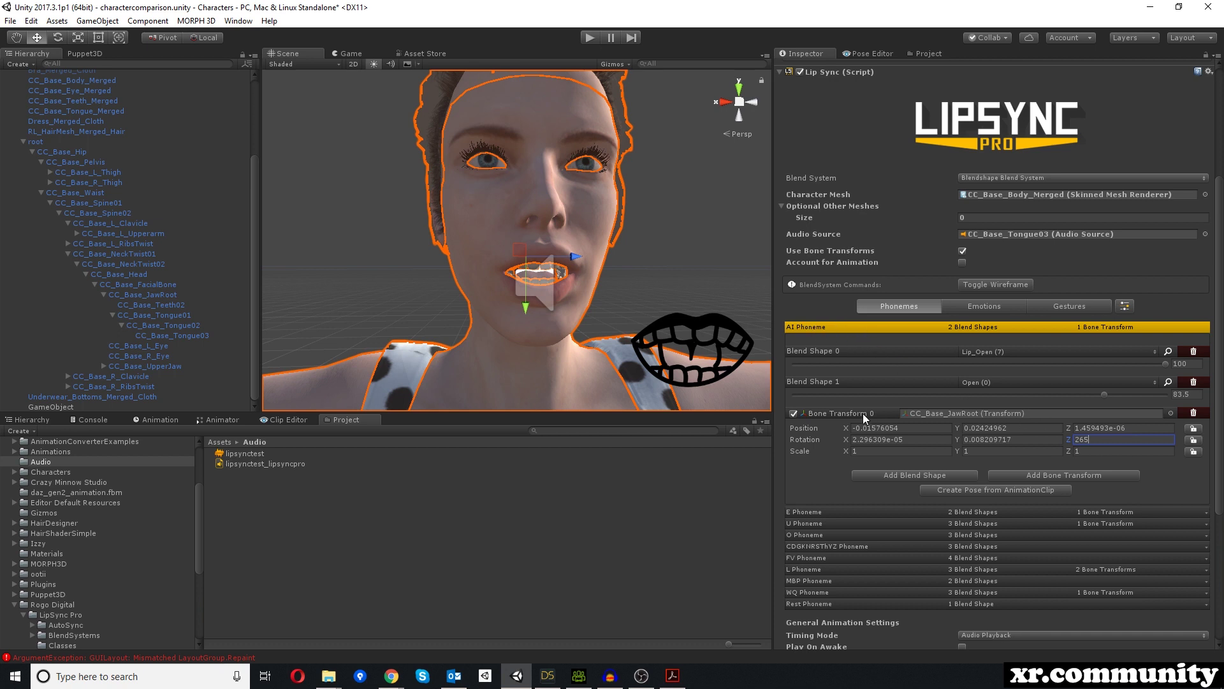
Review the mouth poses, blend shapes and bone transforms of the E, Rest and L phonemes.
click(823, 513)
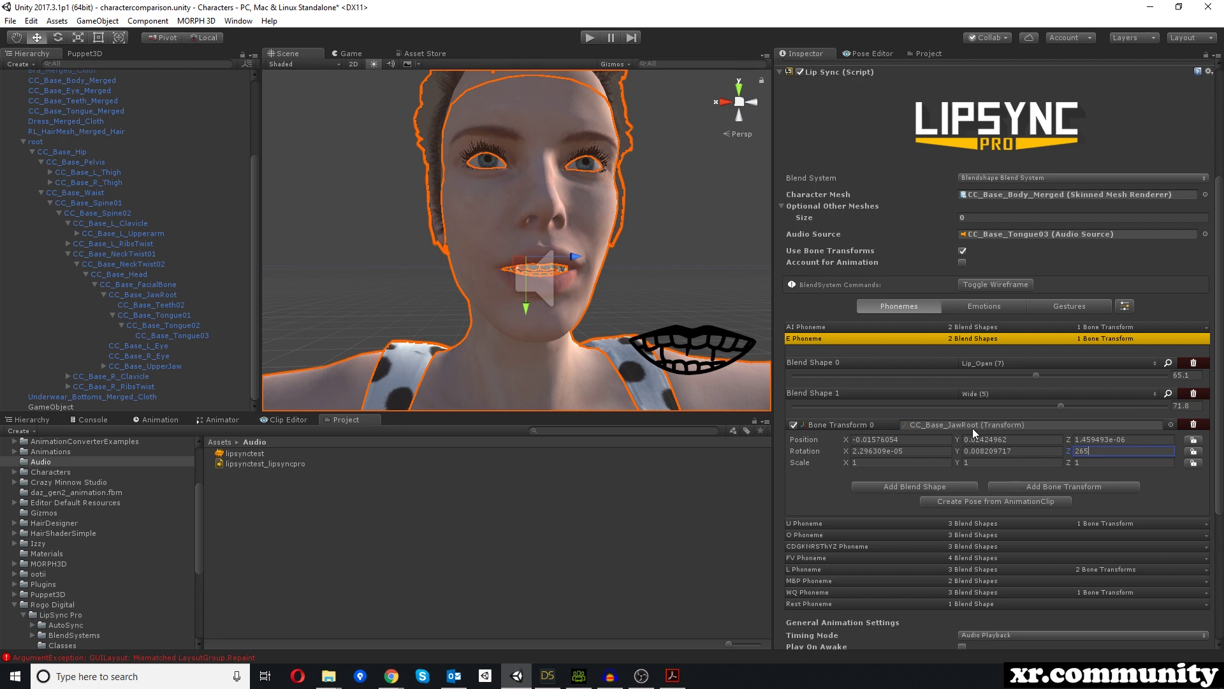
scroll(934, 541, down, 3)
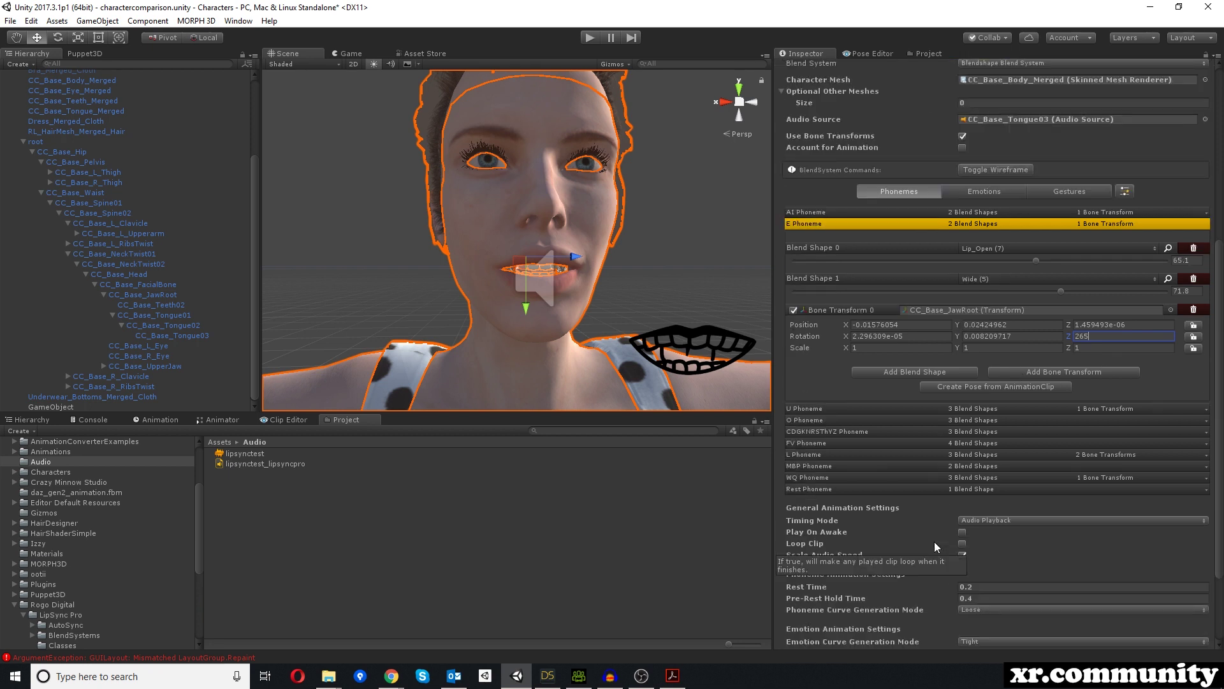
scroll(956, 268, up, 2)
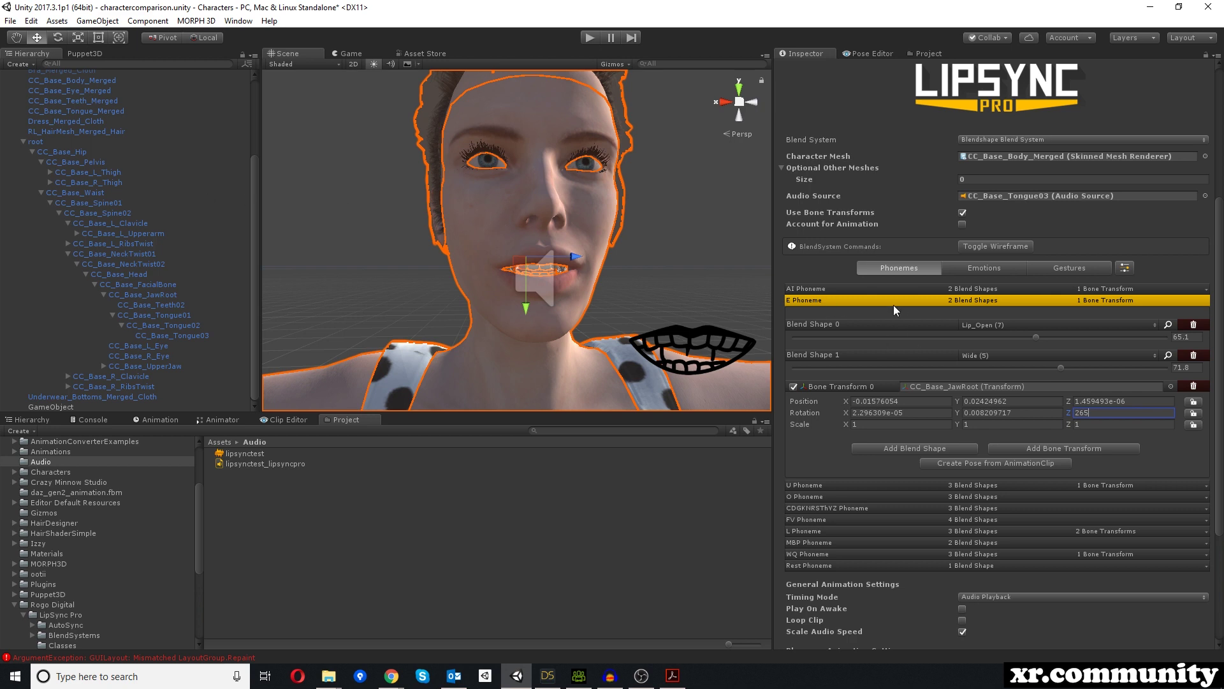
key(Return)
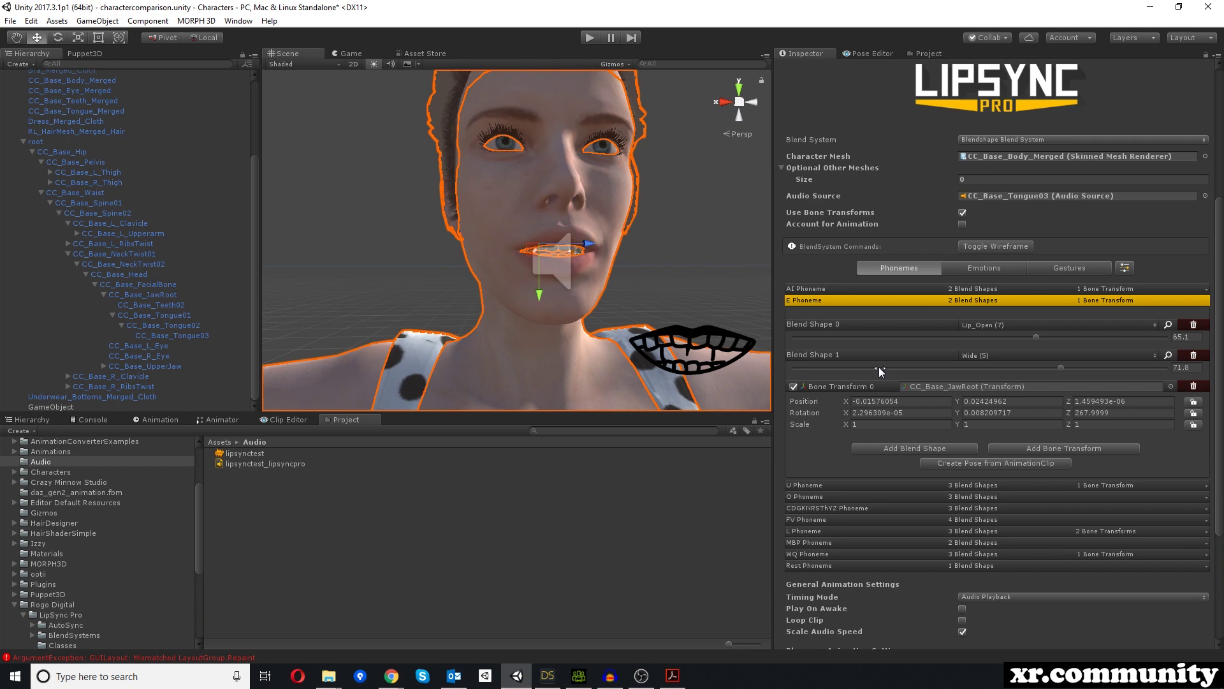
scroll(1062, 486, down, 4)
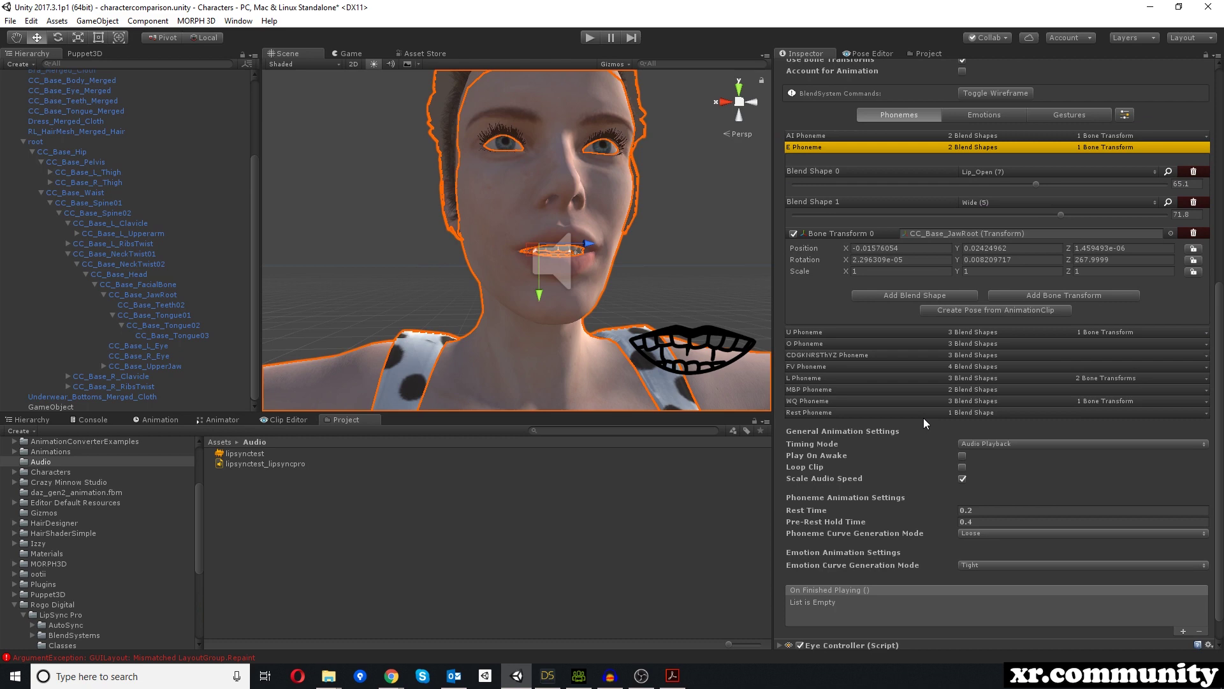
click(809, 412)
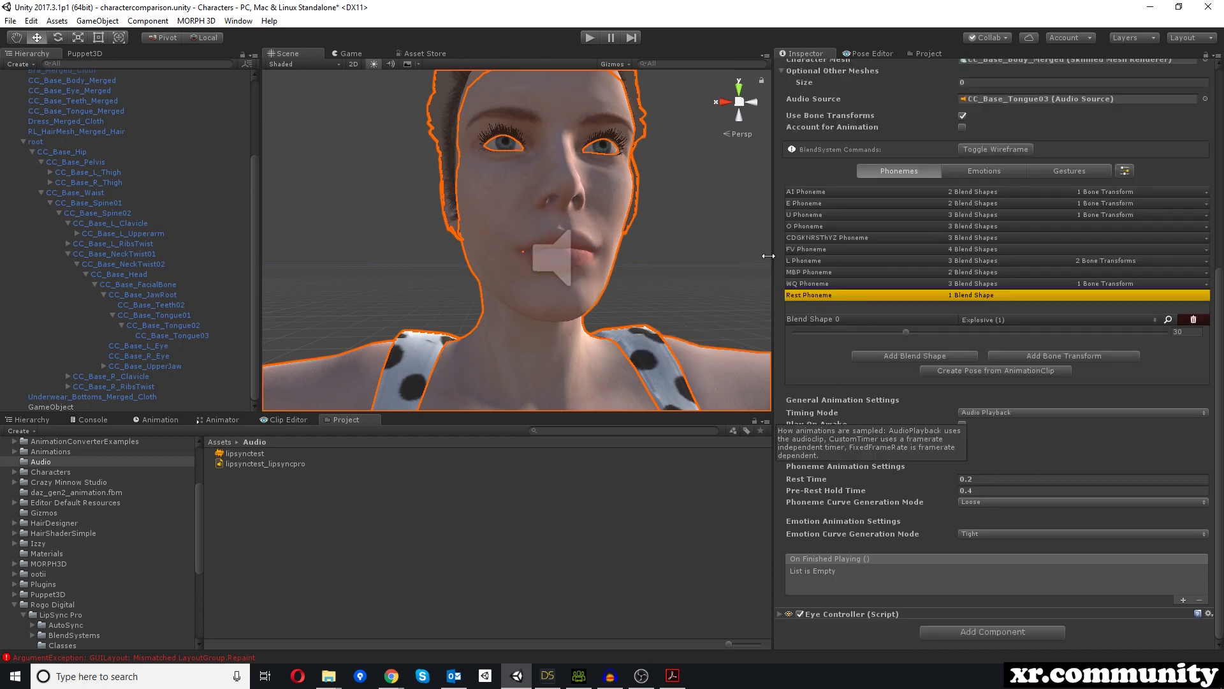
click(819, 262)
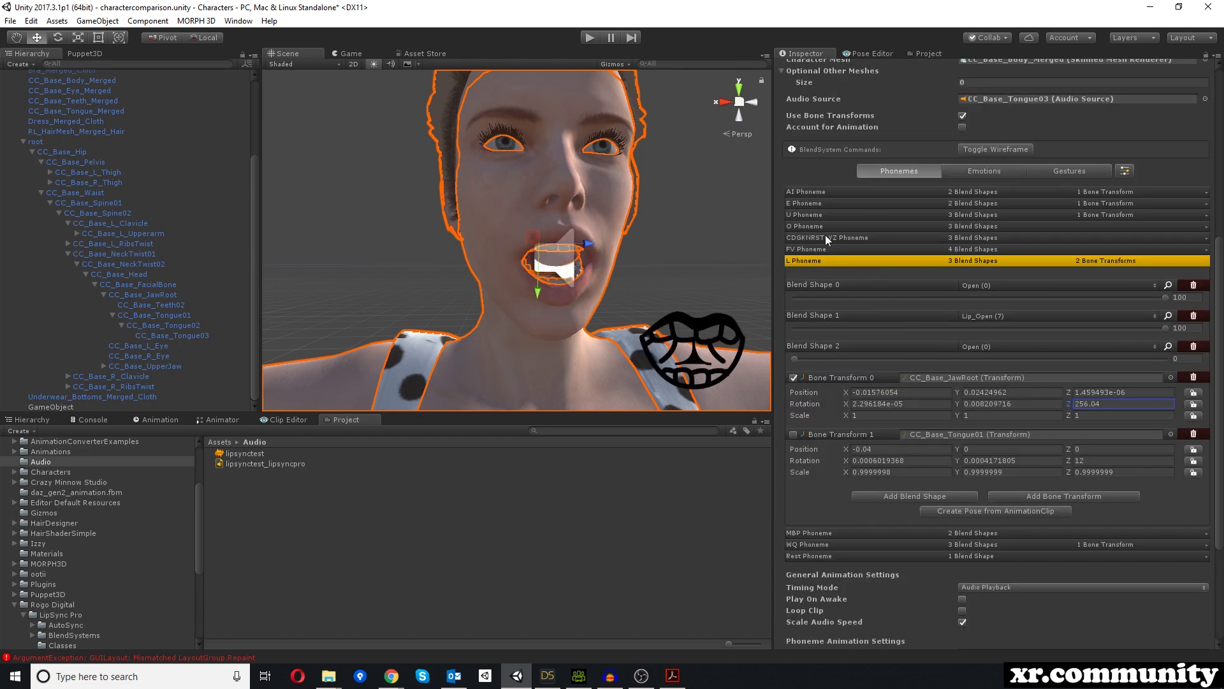
scroll(1145, 448, down, 4)
scroll(1145, 449, down, 1)
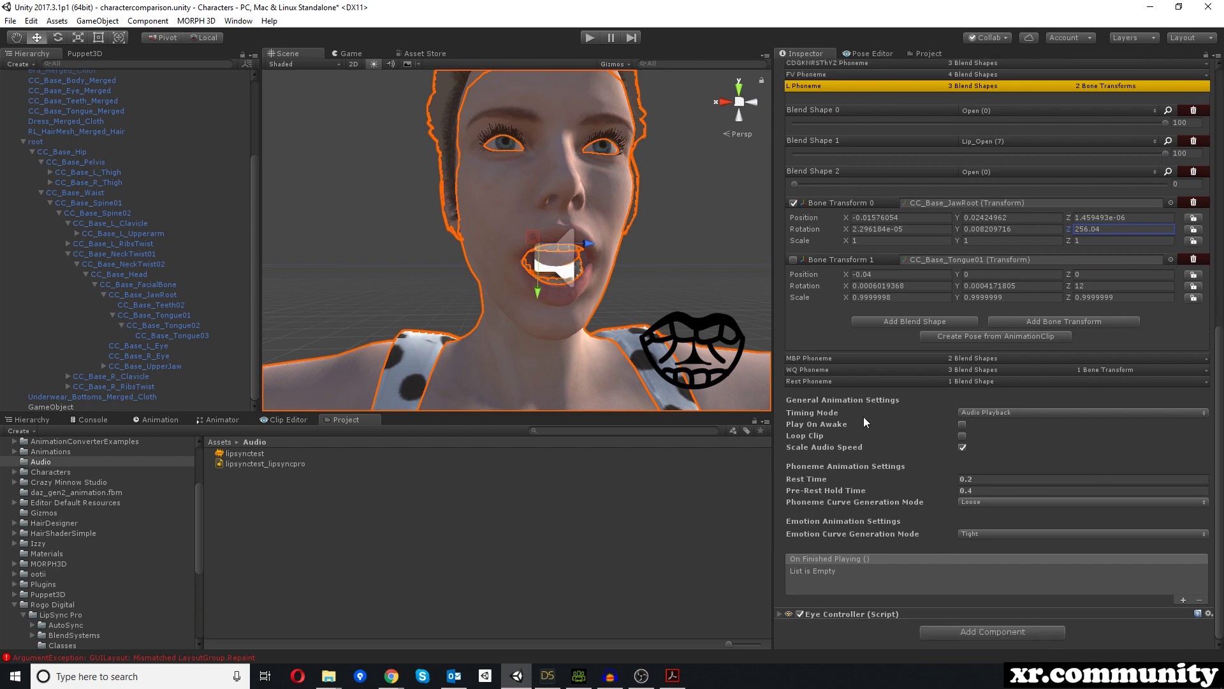
Expand the CC3 character's Eye Controller settings and locate its assigned character mesh in the hierarchy.
click(780, 616)
scroll(859, 589, down, 10)
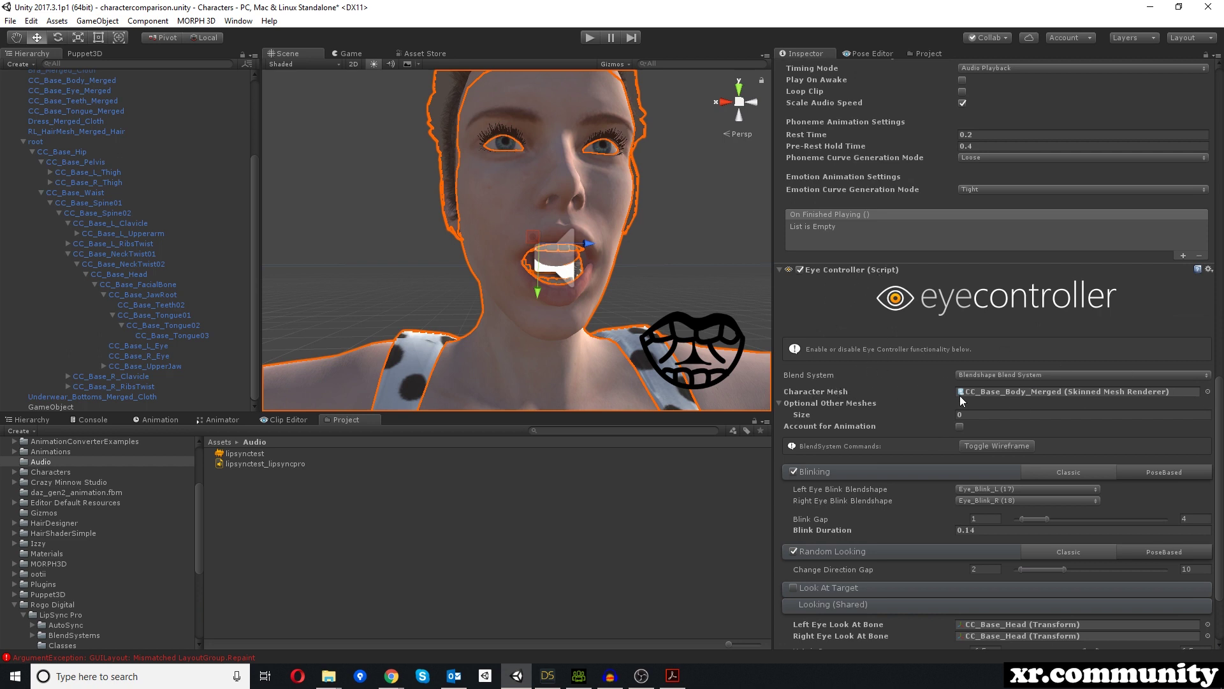
click(979, 391)
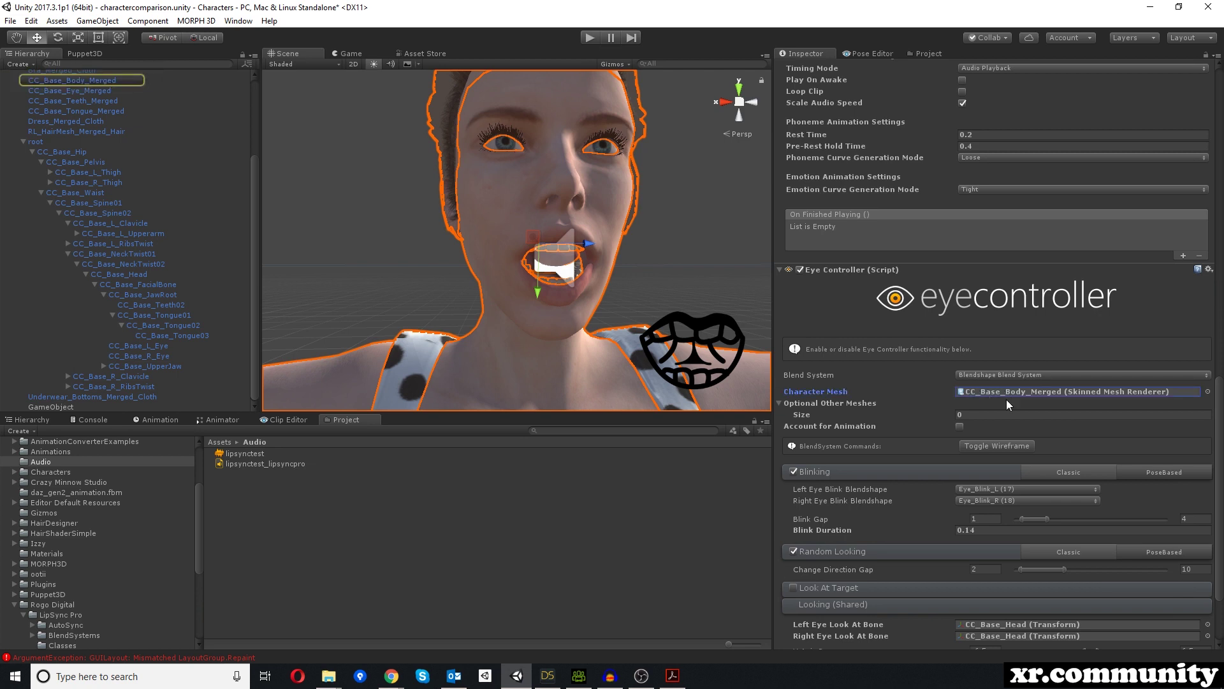
Examine the CC_Base_Body_Merged and CC_Base_Eye_Merged meshes for available blend shapes, then collapse the body mesh's BlendShapes list.
click(51, 82)
scroll(83, 121, up, 4)
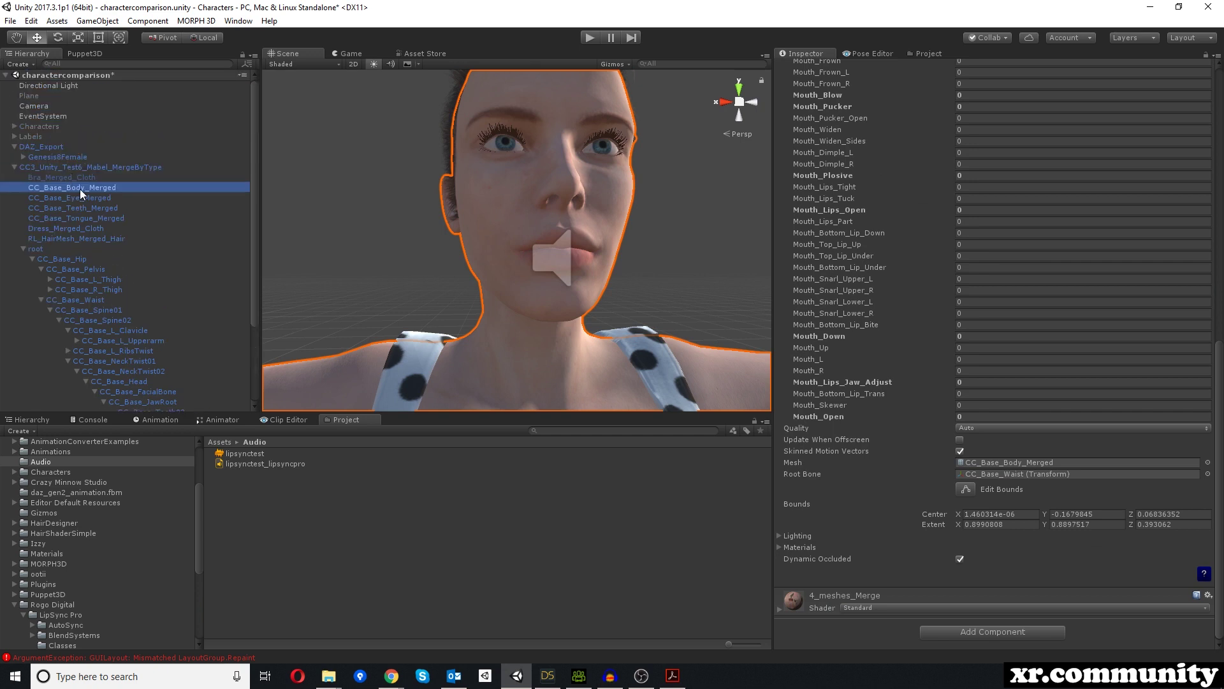
click(68, 198)
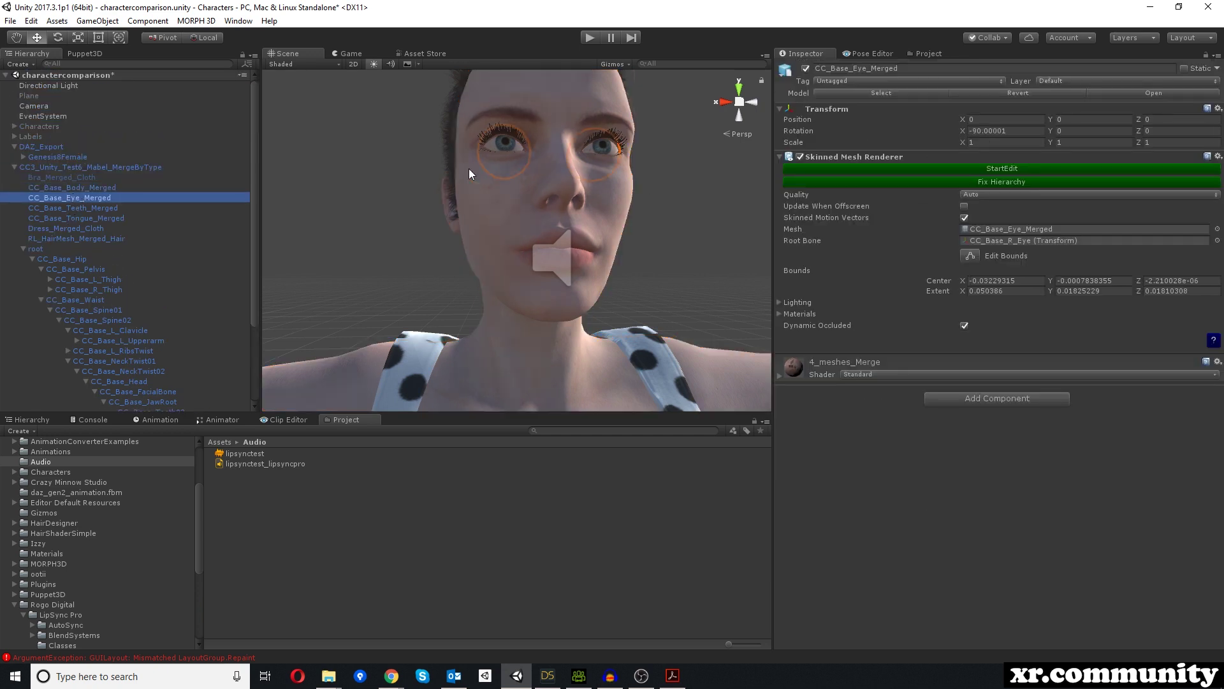
click(76, 187)
scroll(541, 245, down, 5)
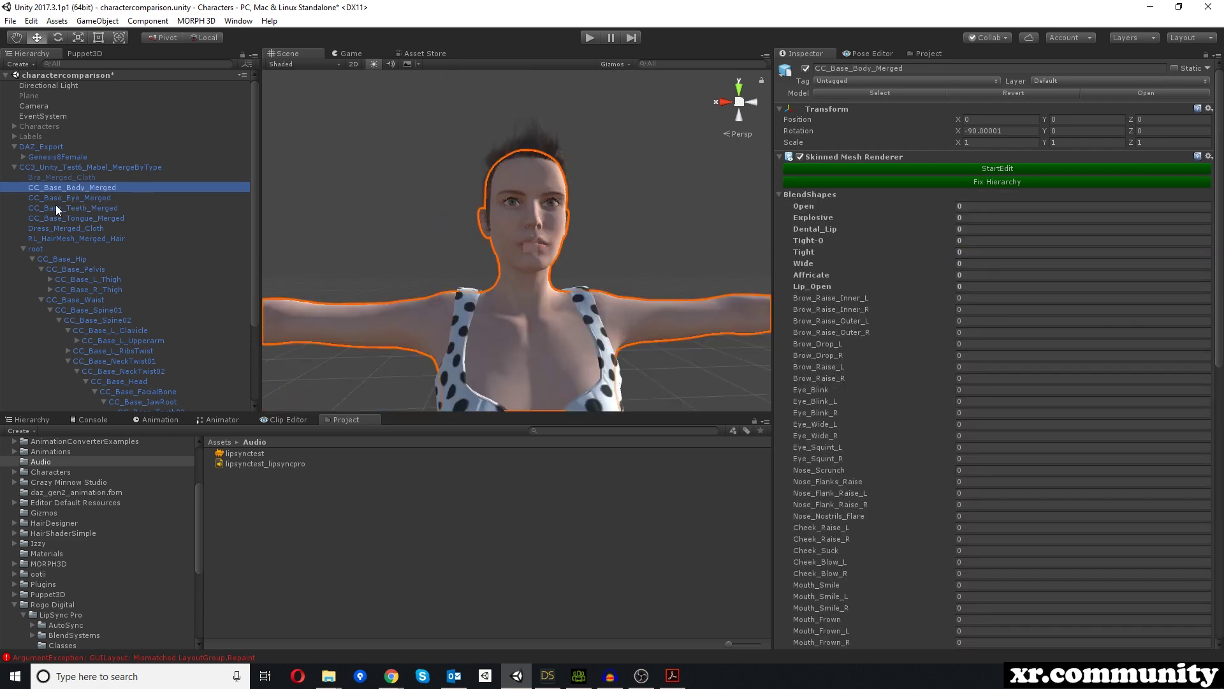
scroll(938, 269, down, 5)
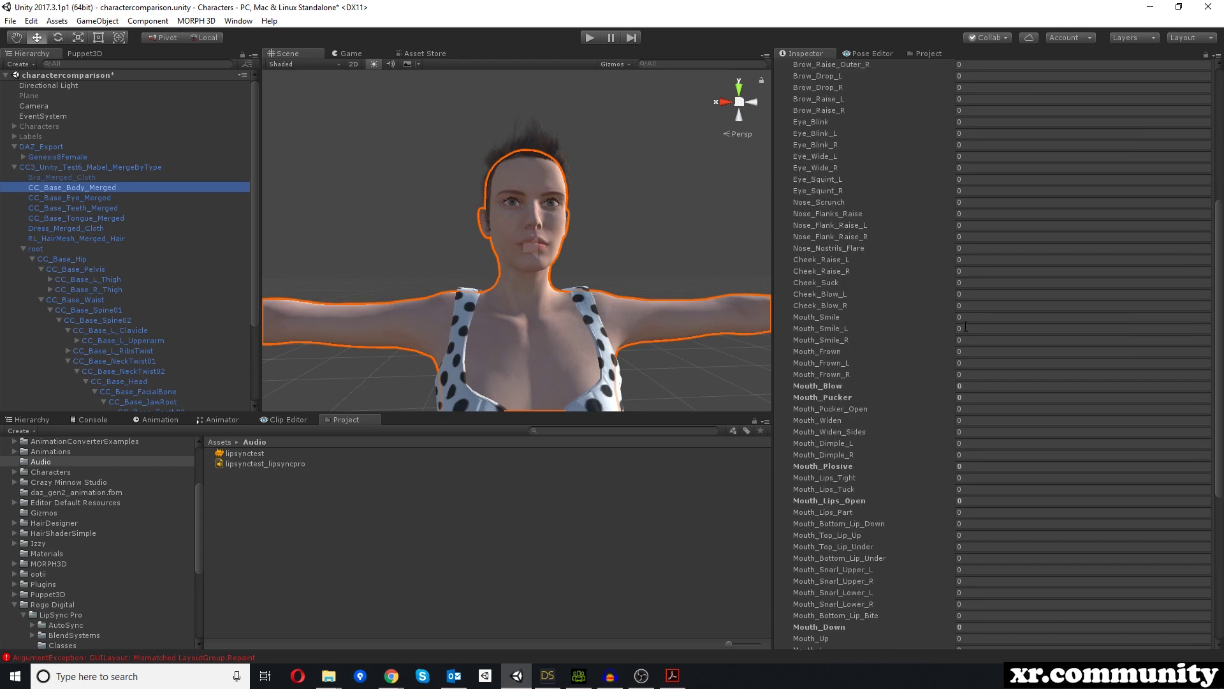
scroll(813, 208, up, 3)
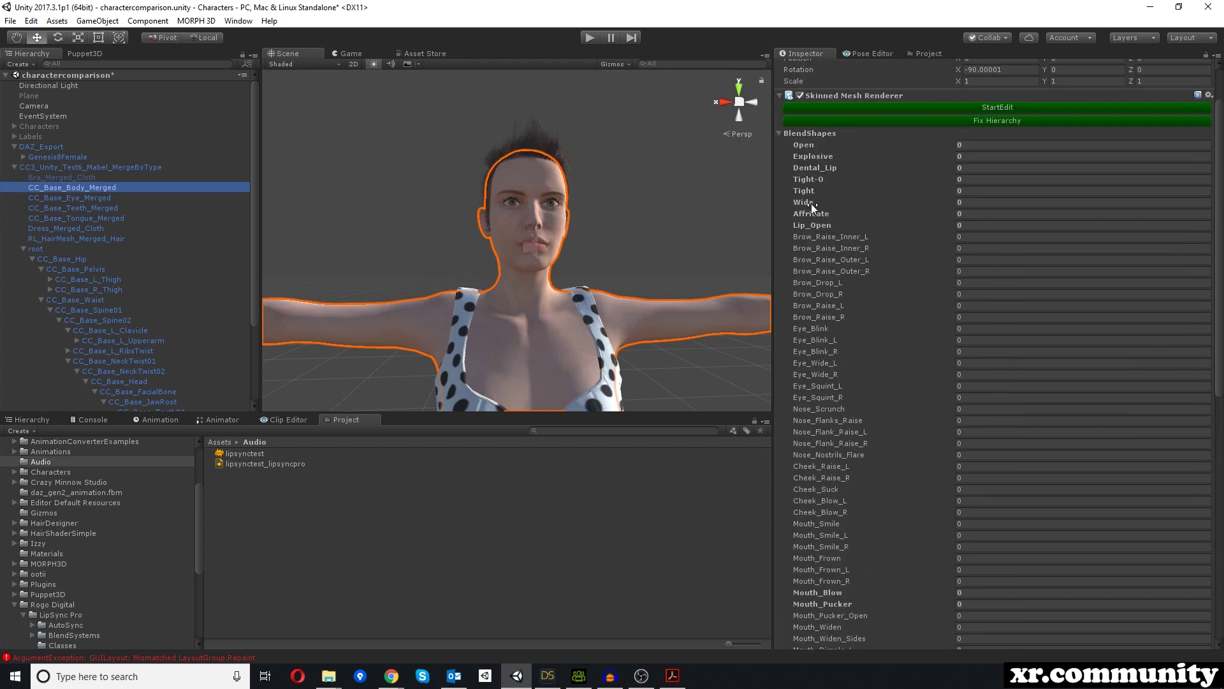
click(781, 133)
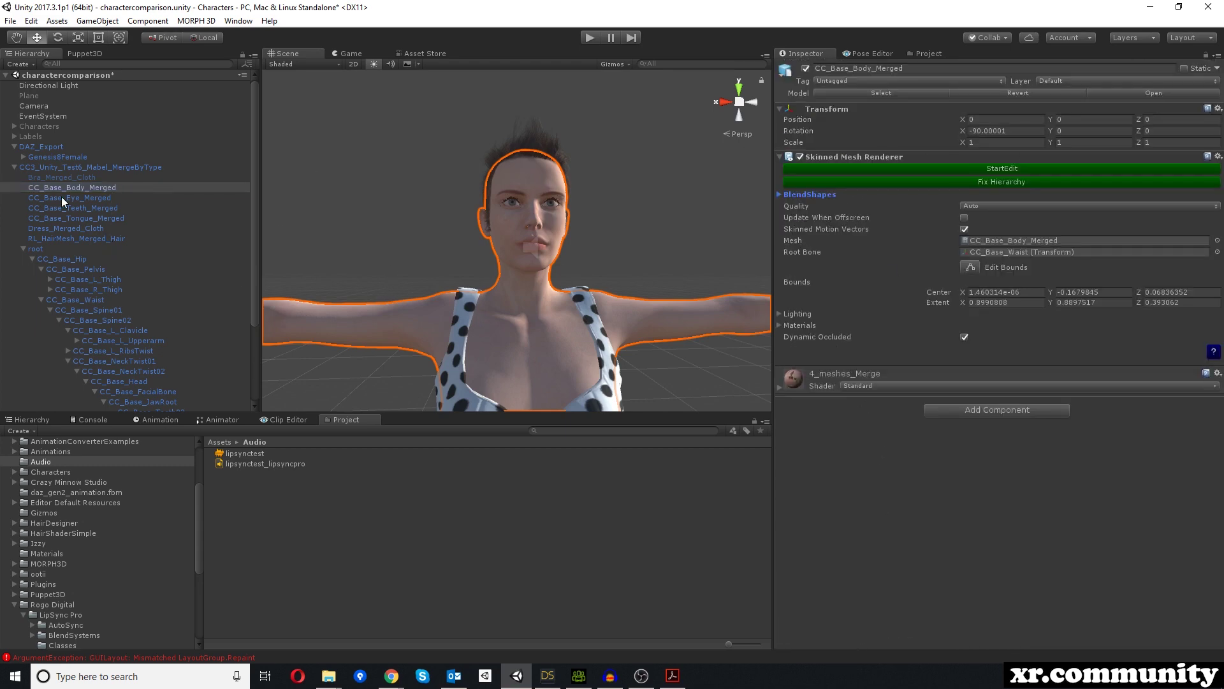
Return to the CC3 character's Eye Controller and review the blend shapes available for the left eye blink.
click(62, 167)
scroll(1036, 504, down, 15)
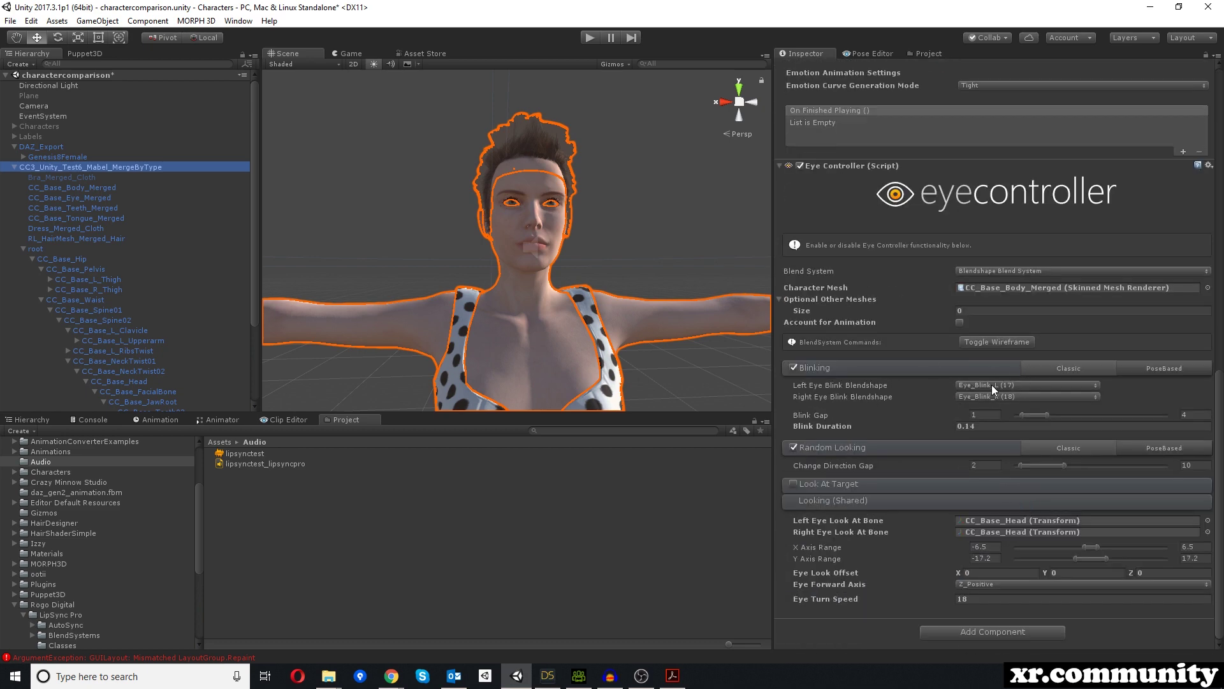
click(992, 384)
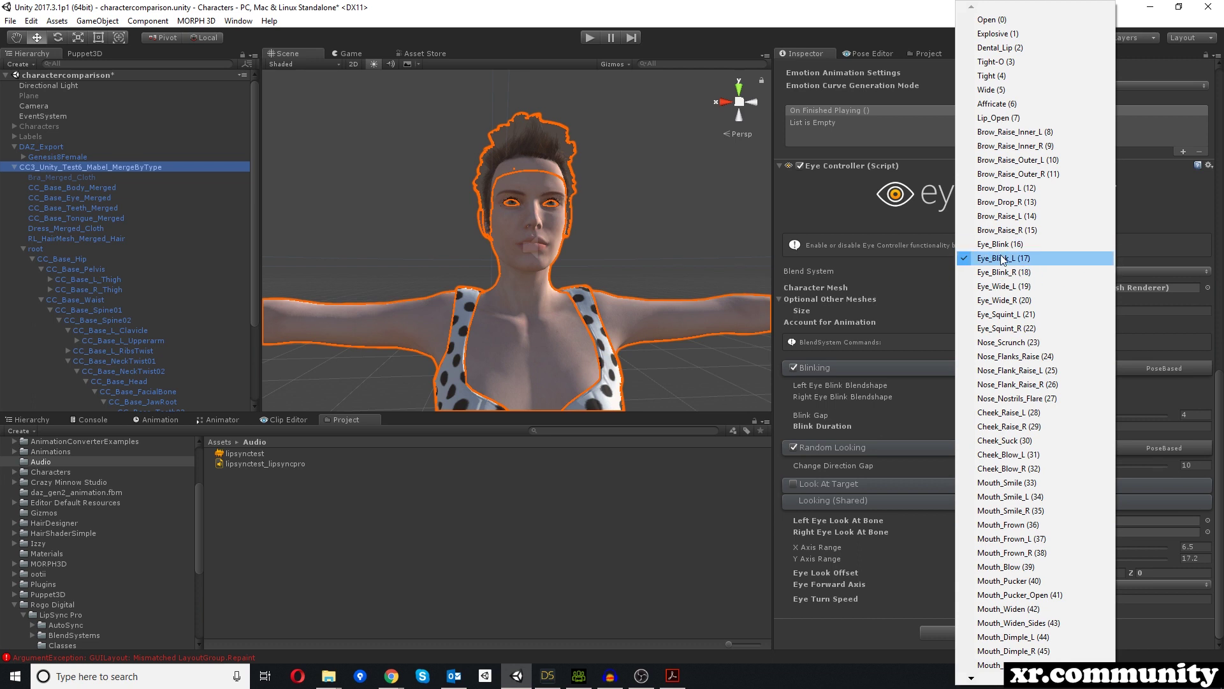
click(765, 6)
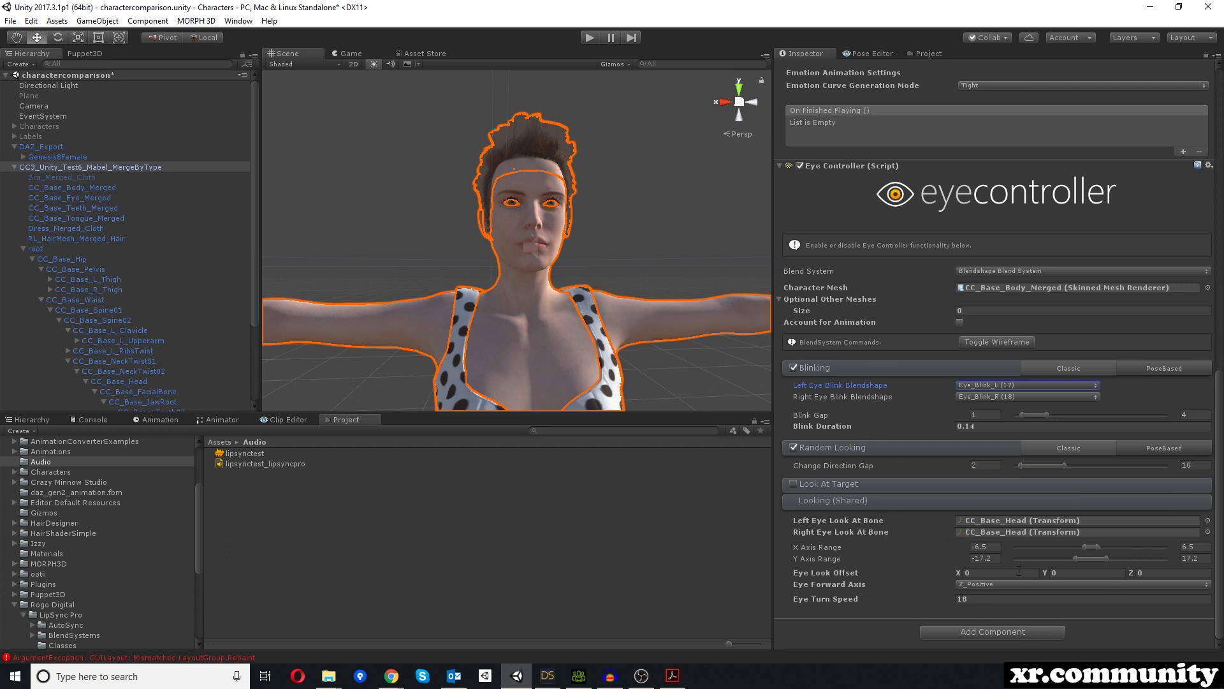
Run the scene, examine the CC3 character's face and eye movement in the Scene view, and stop playback.
click(590, 38)
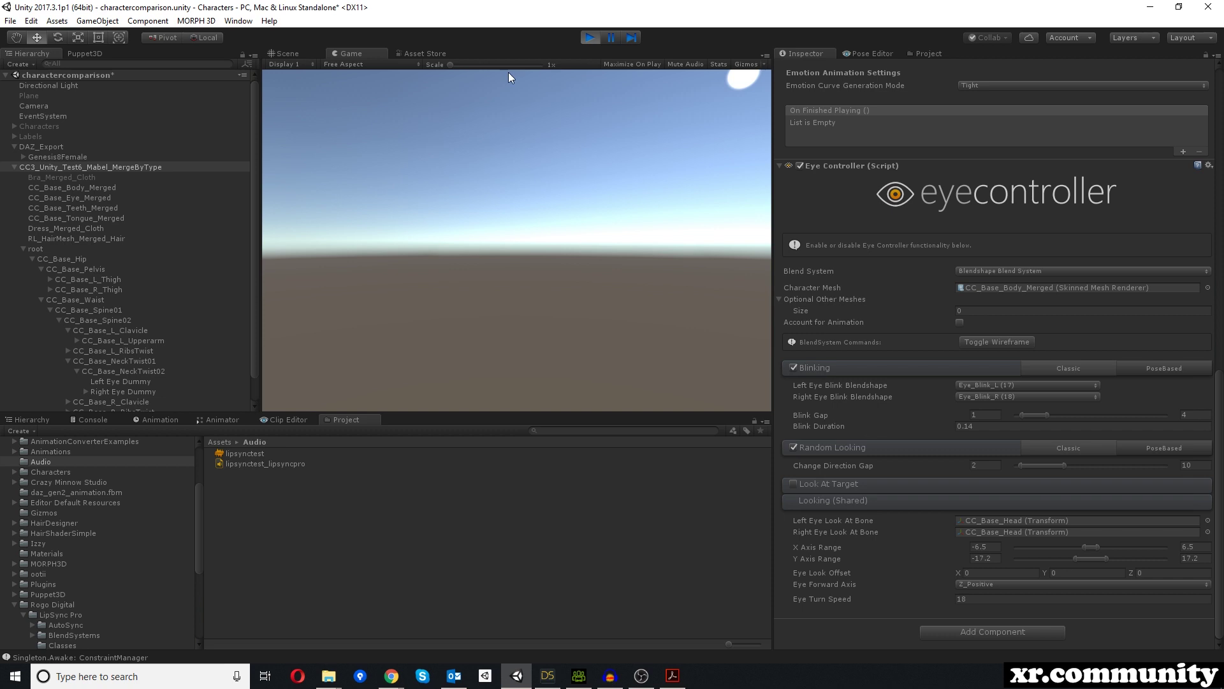
click(283, 53)
alt+drag(370, 230, 618, 232)
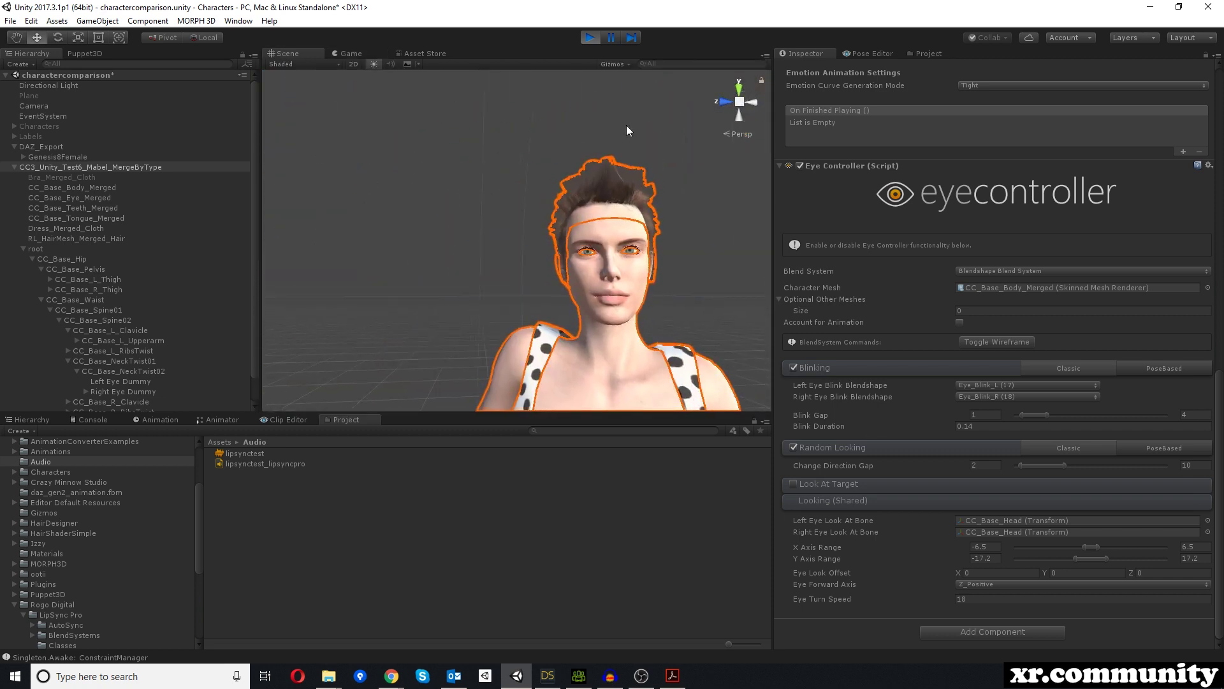
alt+drag(725, 212, 674, 108)
click(590, 37)
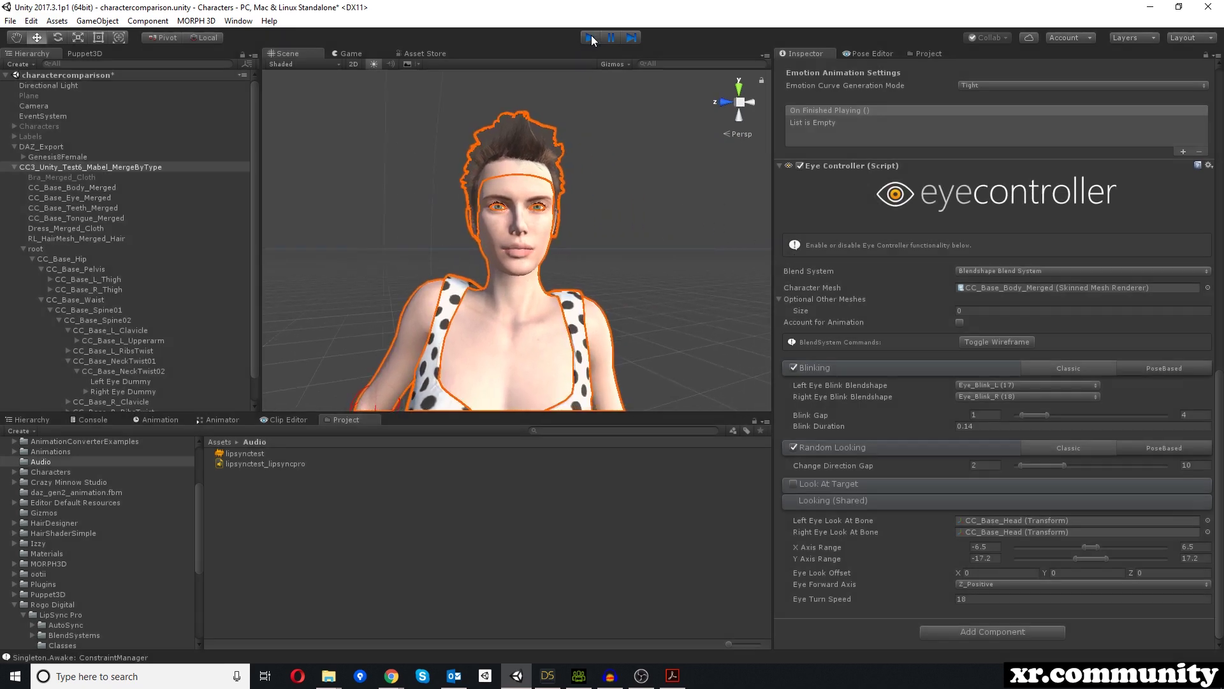
Enable Play On Awake in the CC3 character's Lip Sync component with lipsynctest_lipsyncpro as the default clip.
scroll(1058, 327, up, 10)
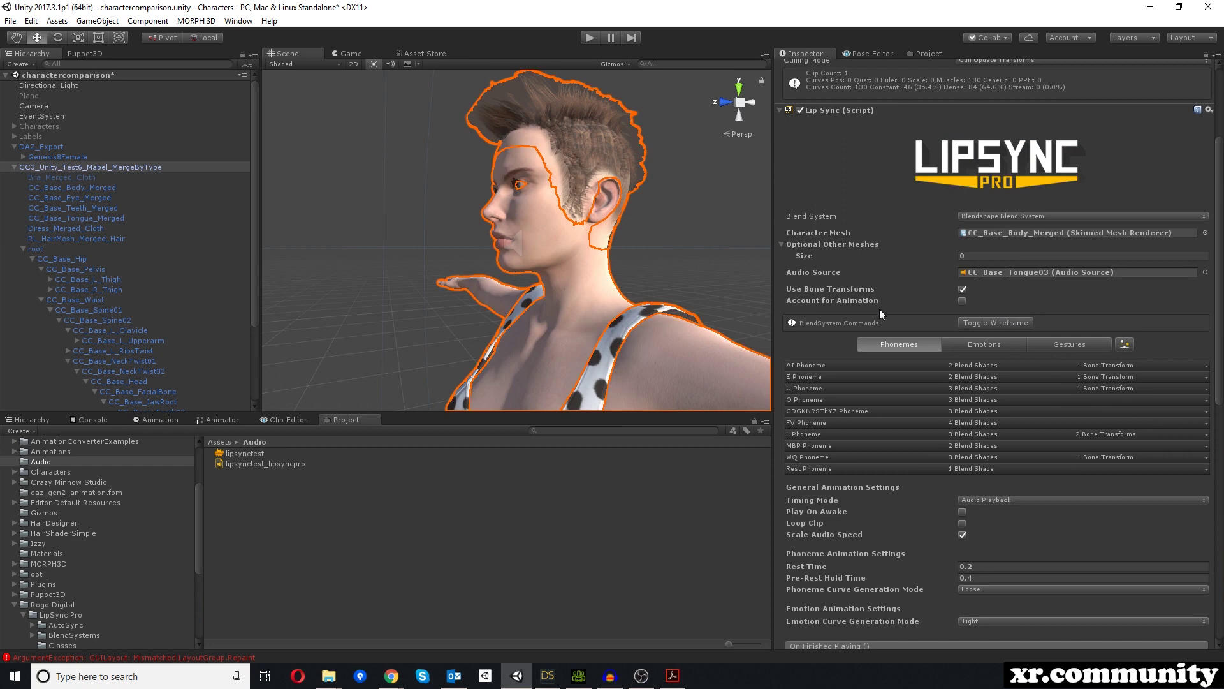
click(962, 512)
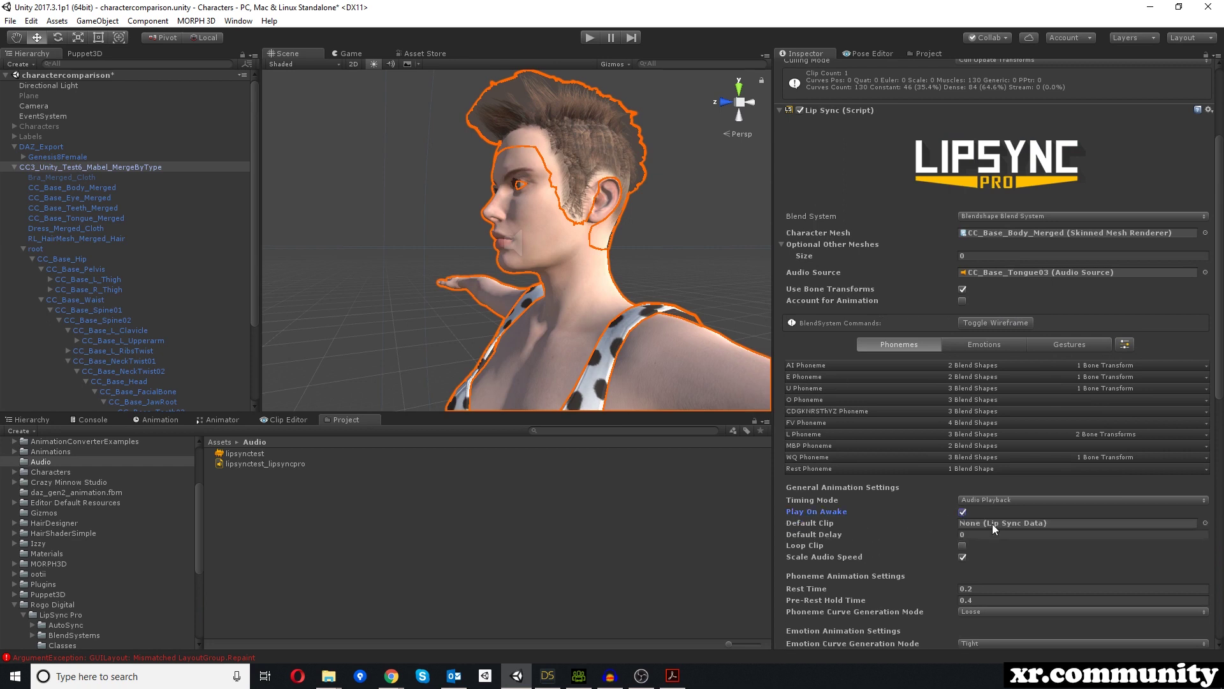
click(1205, 523)
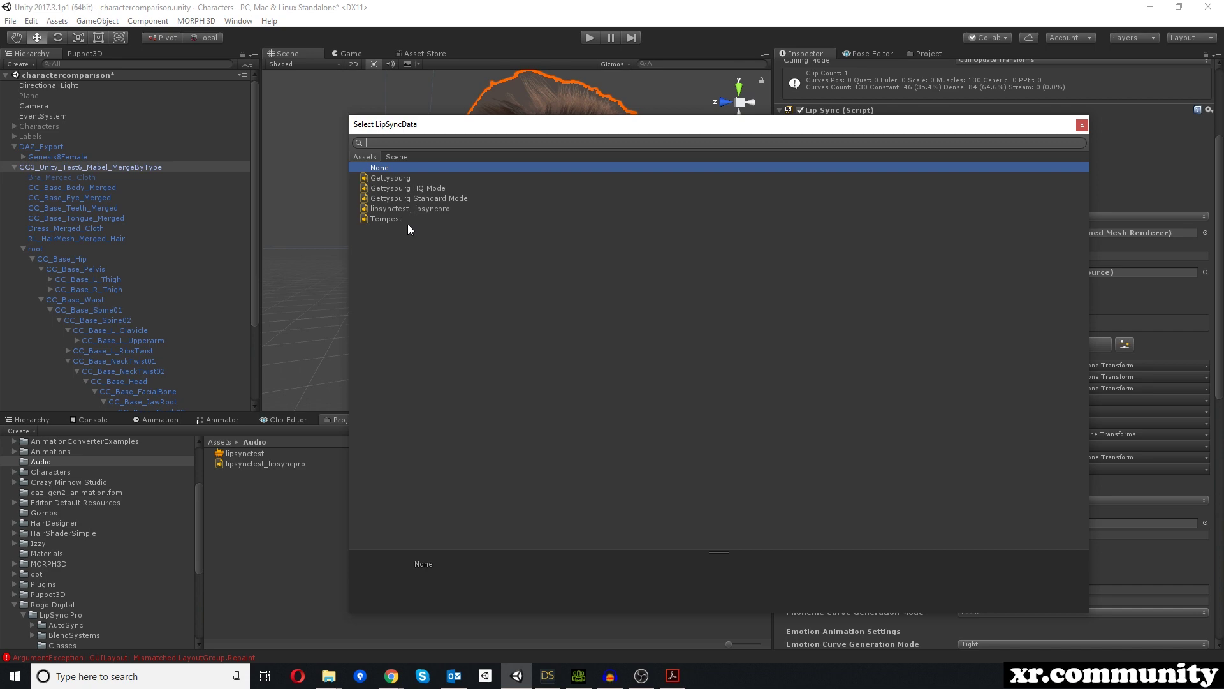
double_click(396, 209)
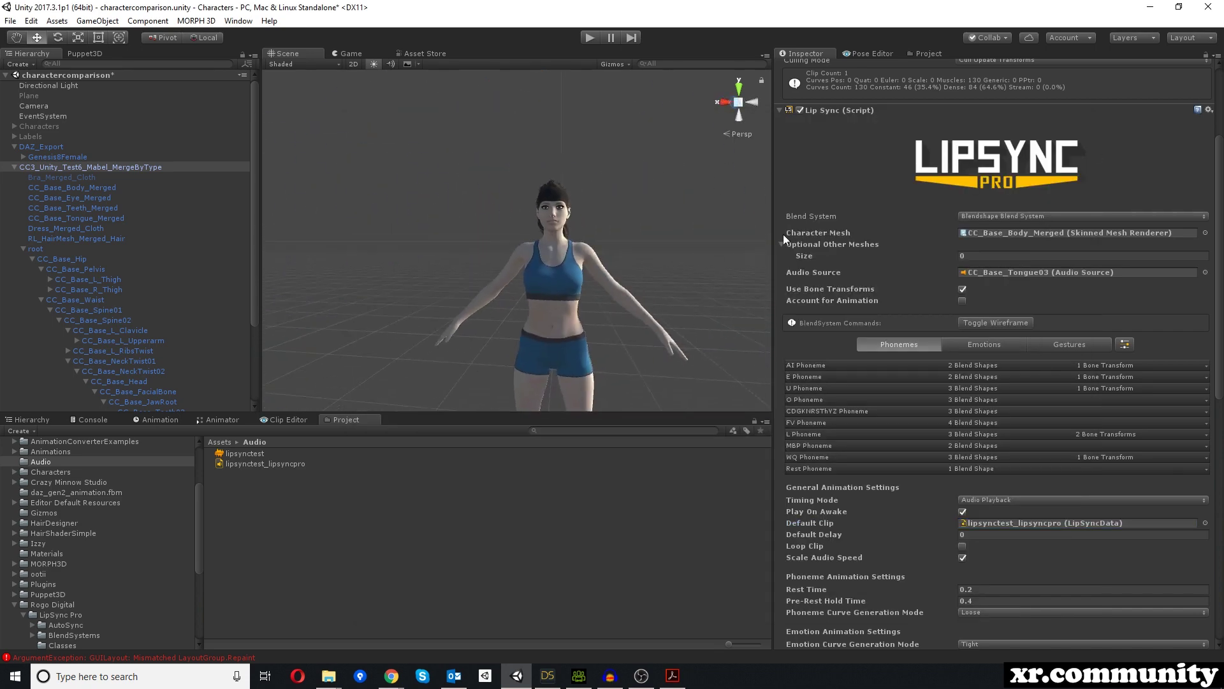
Disable Play On Awake in the DAZ_Export character's Lip Sync component.
click(537, 241)
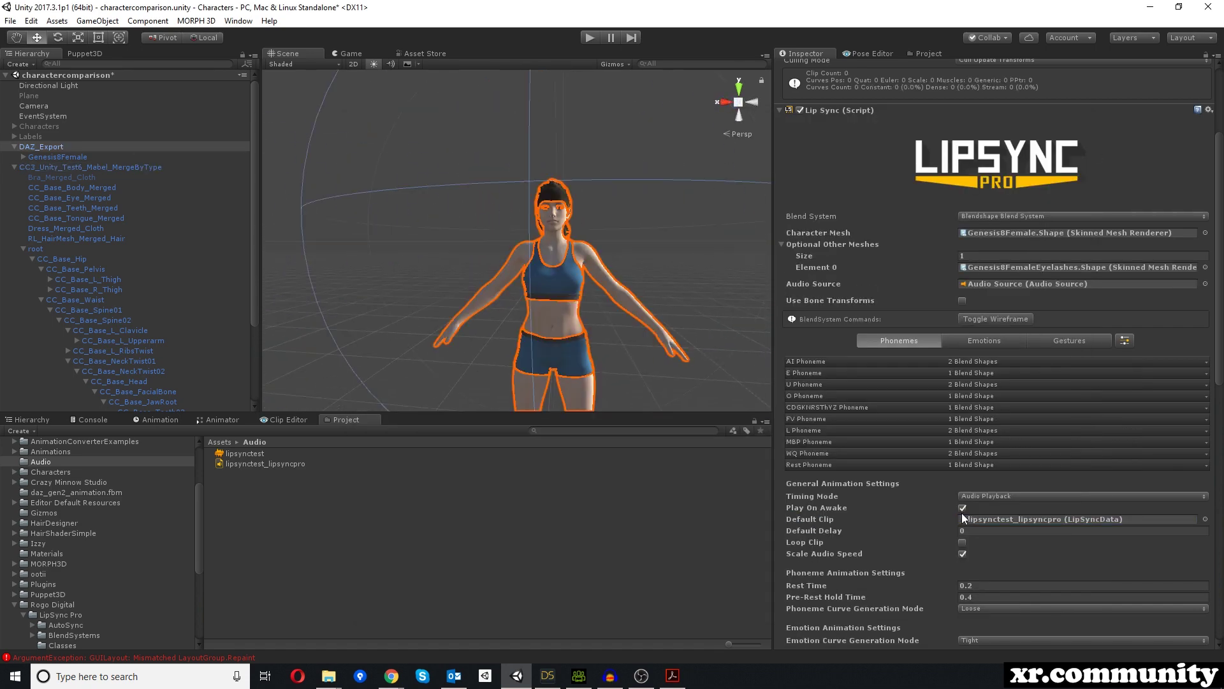
click(962, 508)
key(f)
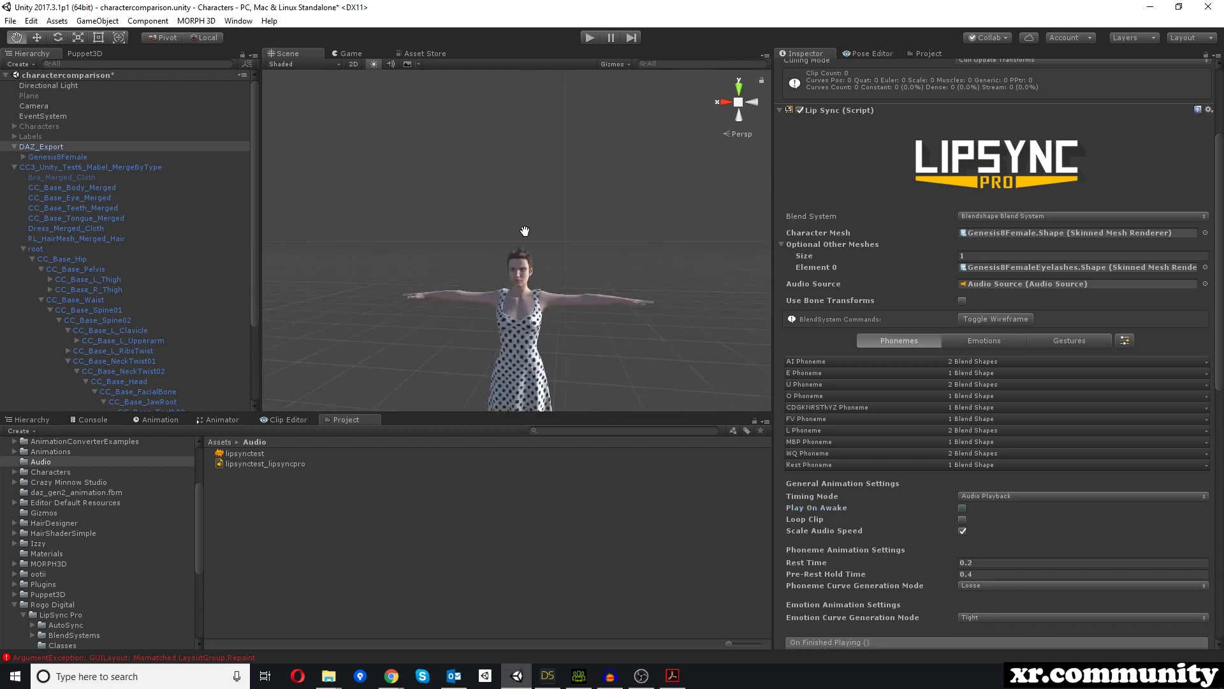
Run the scene to examine the CC3 character's lip sync and eye movement from the front, then stop playback.
right_drag(506, 227, 618, 259)
right_drag(495, 228, 446, 227)
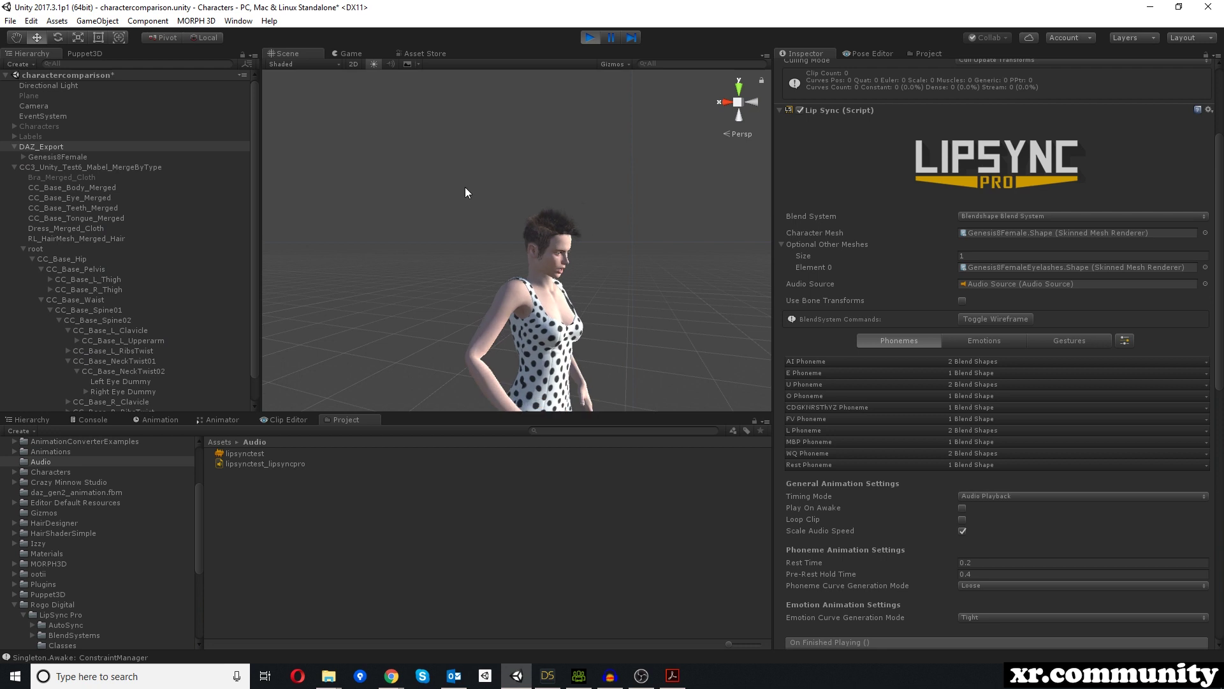
right_drag(522, 224, 450, 230)
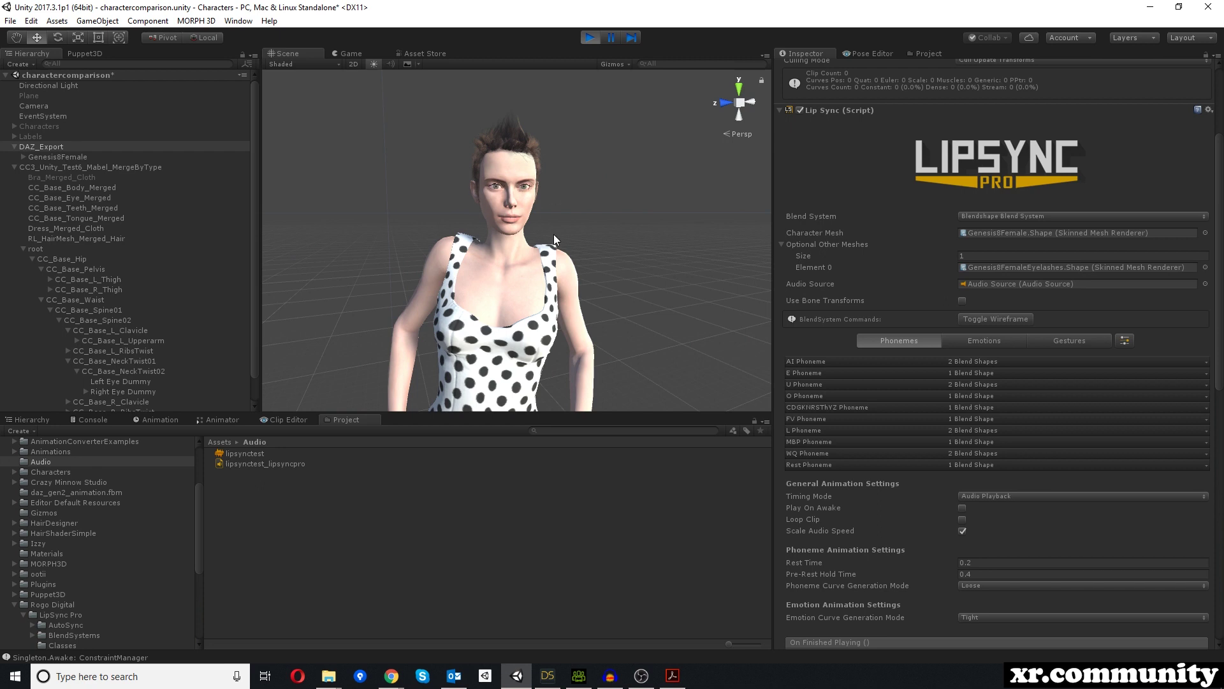
right_drag(533, 241, 536, 240)
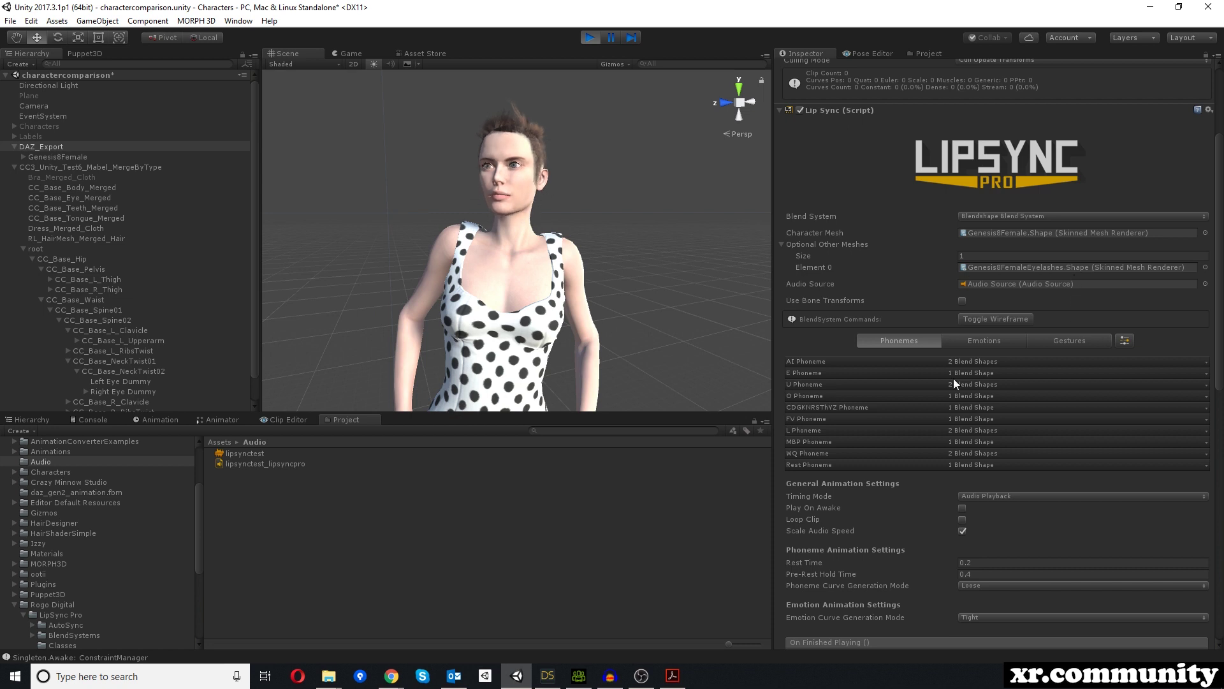
right_drag(685, 190, 469, 82)
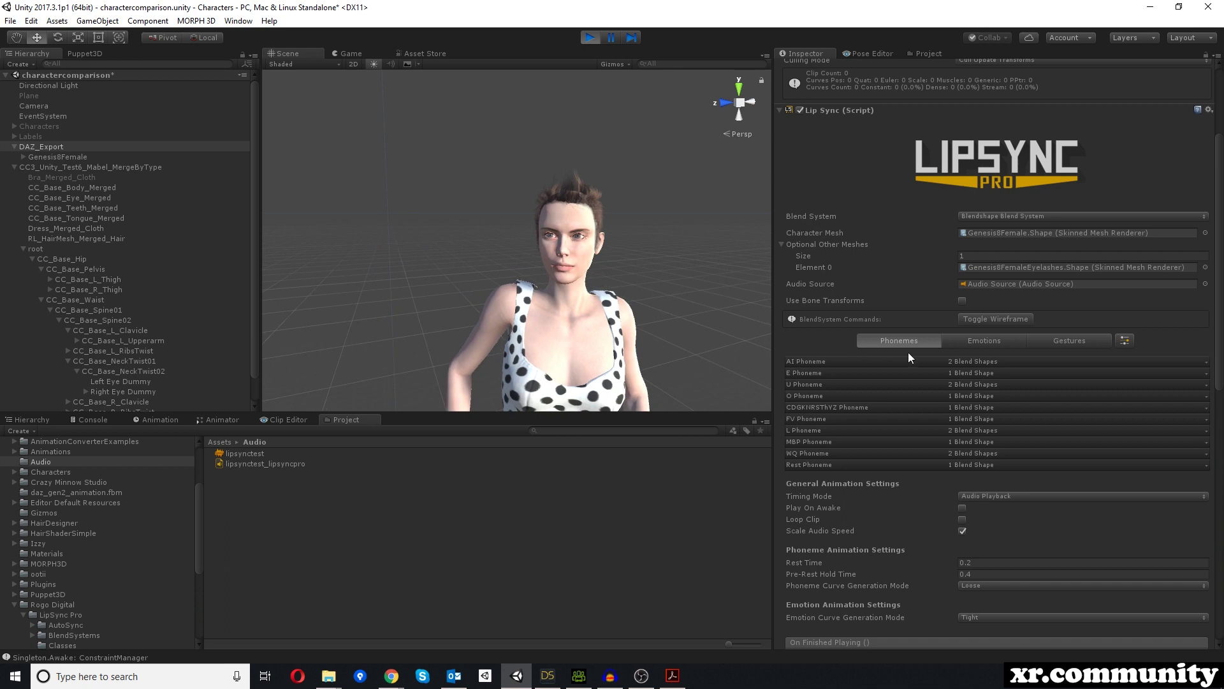
click(592, 36)
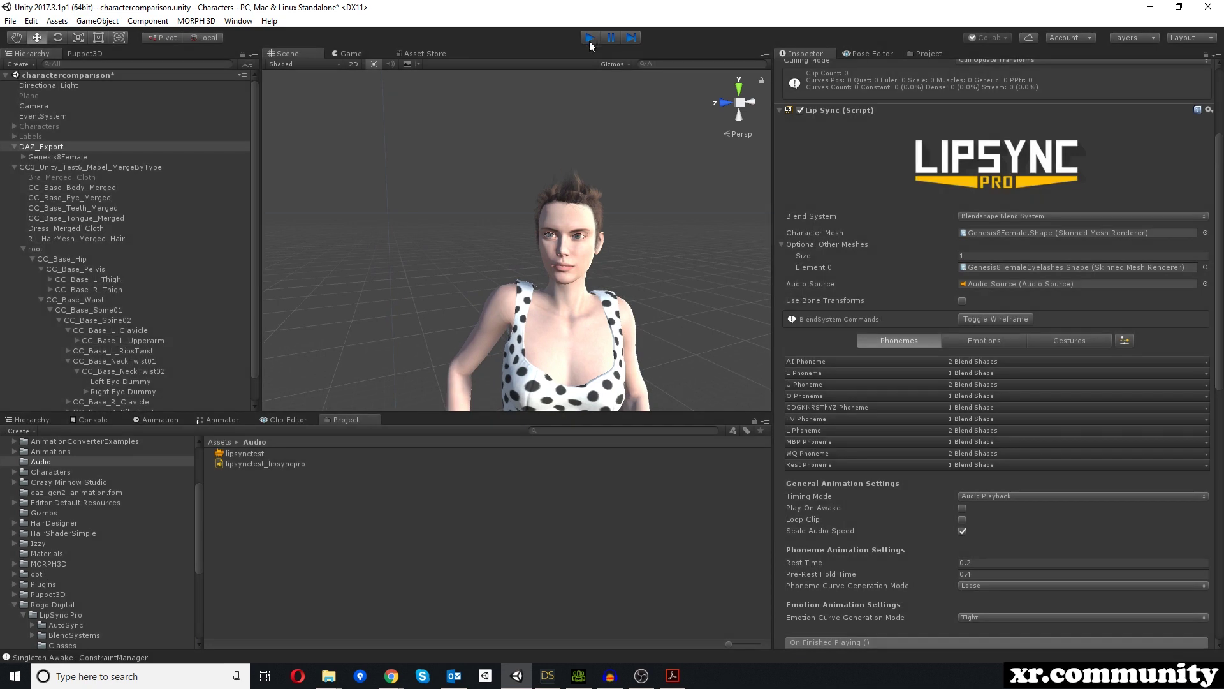
right_drag(629, 232, 509, 163)
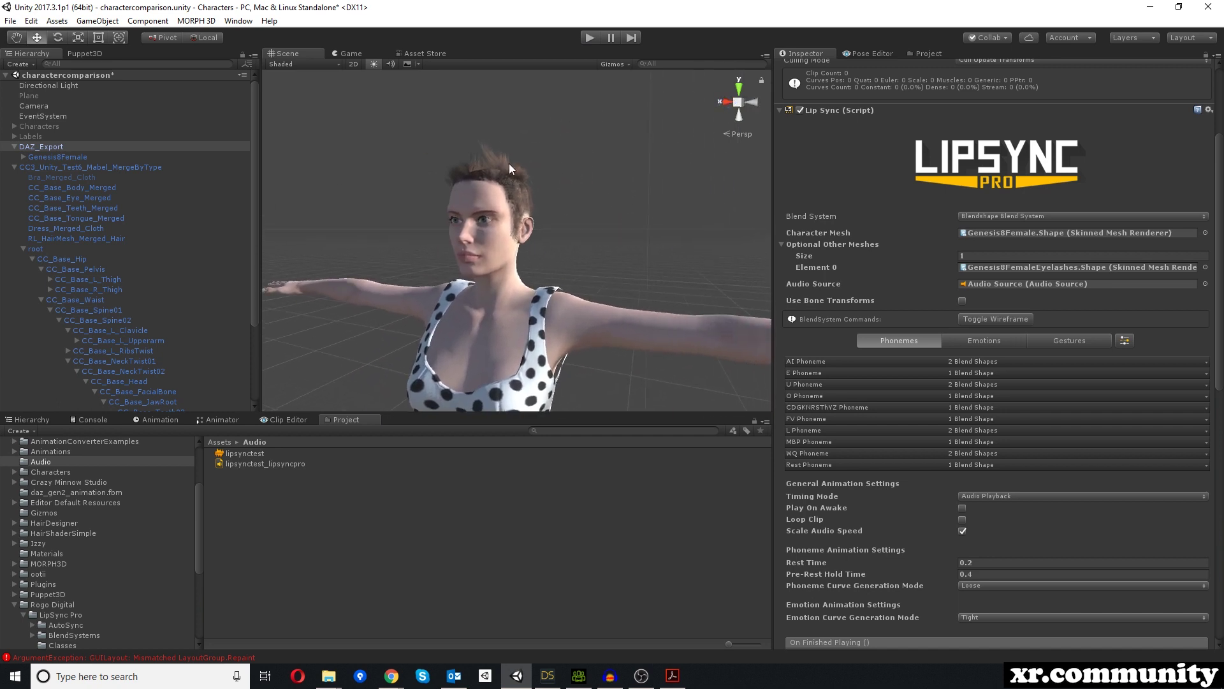
Run the scene and examine the CC3 character's facial animation and body pose from several angles and distances, collapsing its object hierarchy.
click(588, 36)
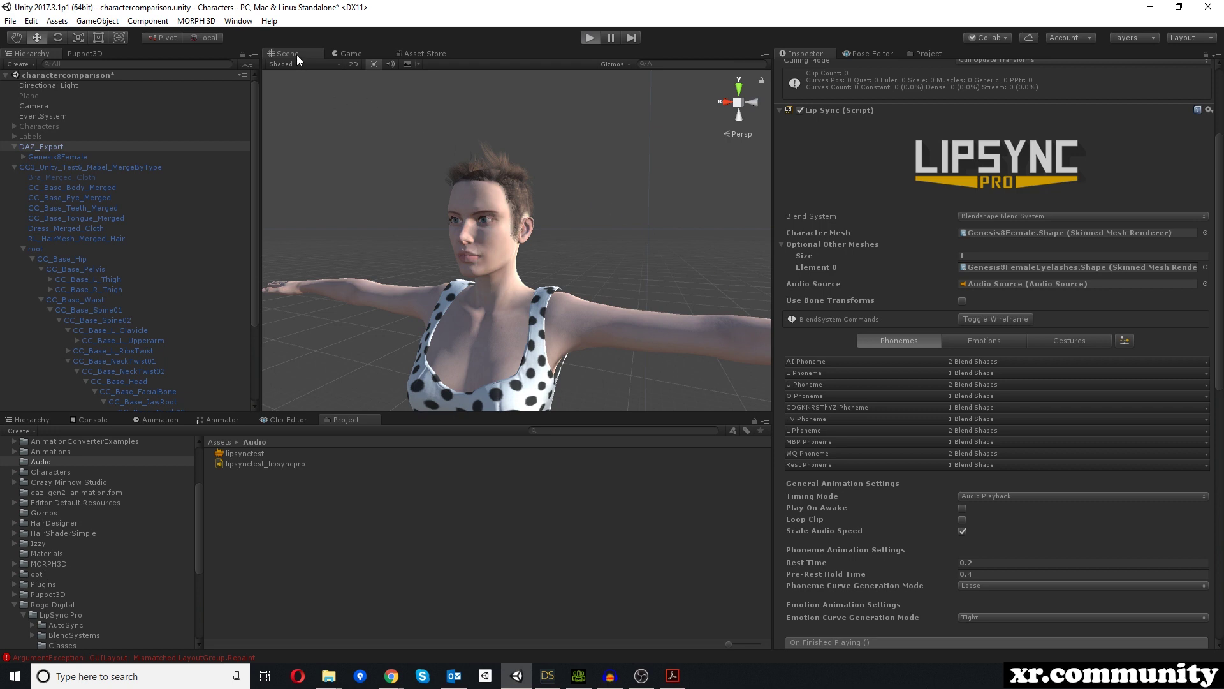
key(ctrl+p)
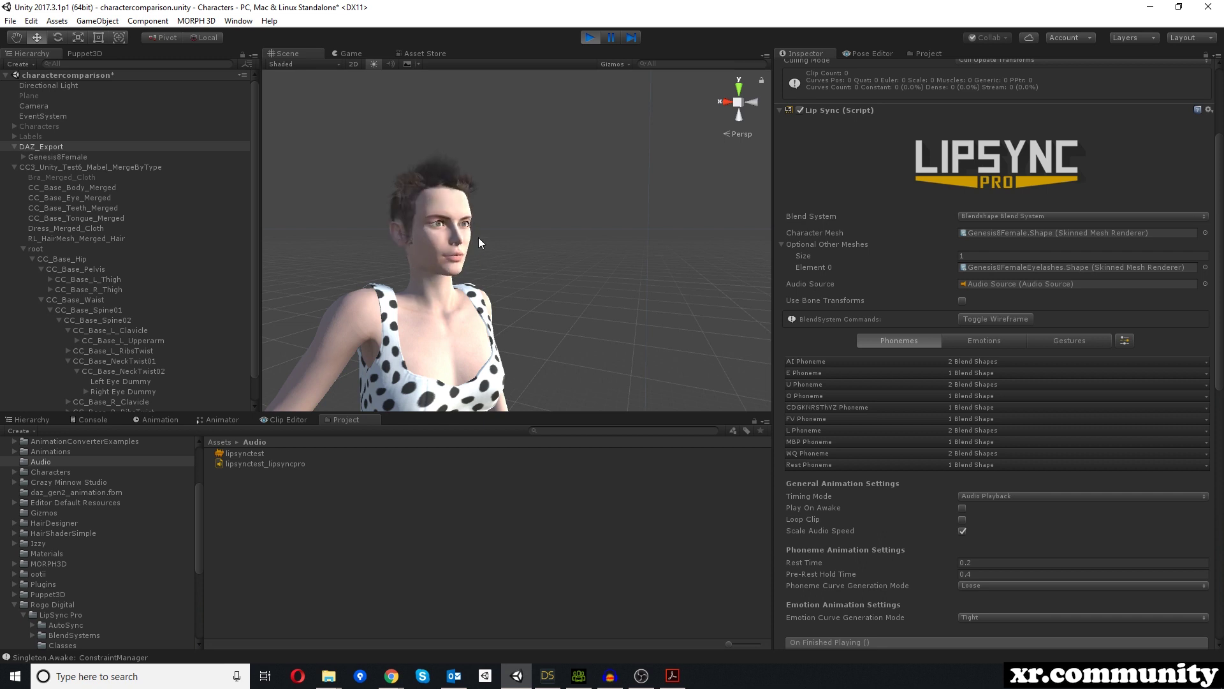
right_drag(465, 265, 369, 258)
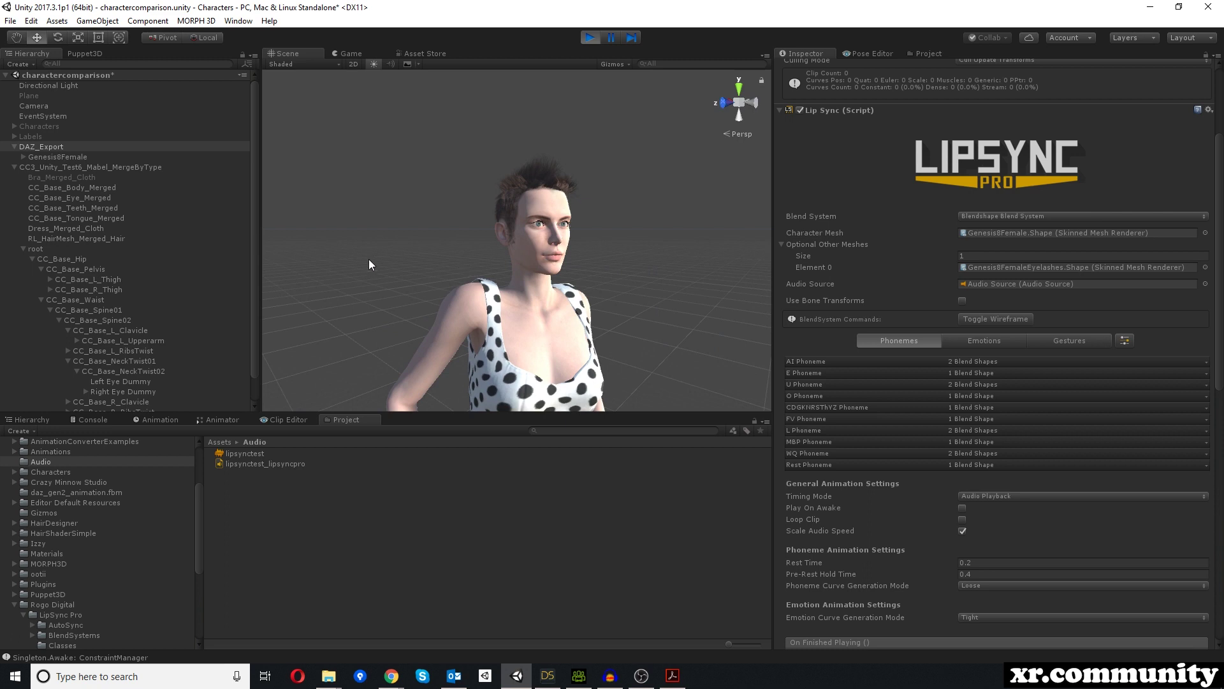
click(14, 167)
key(s)
right_drag(629, 288, 640, 229)
key(w)
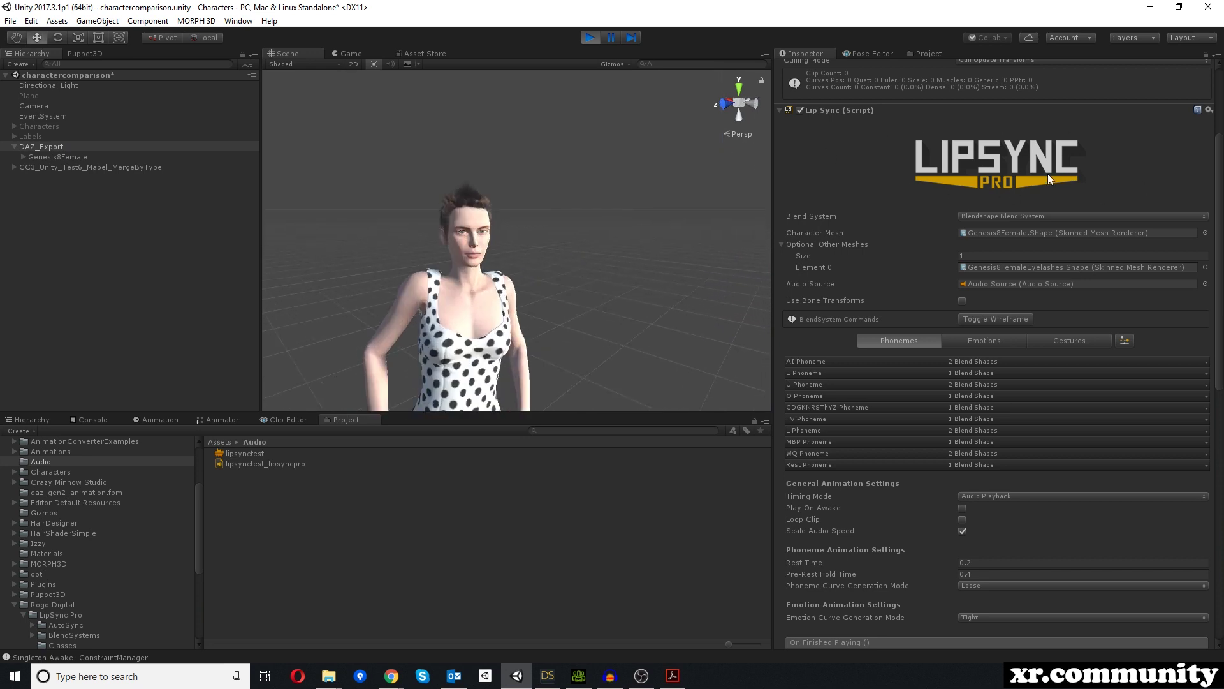
right_drag(515, 245, 491, 250)
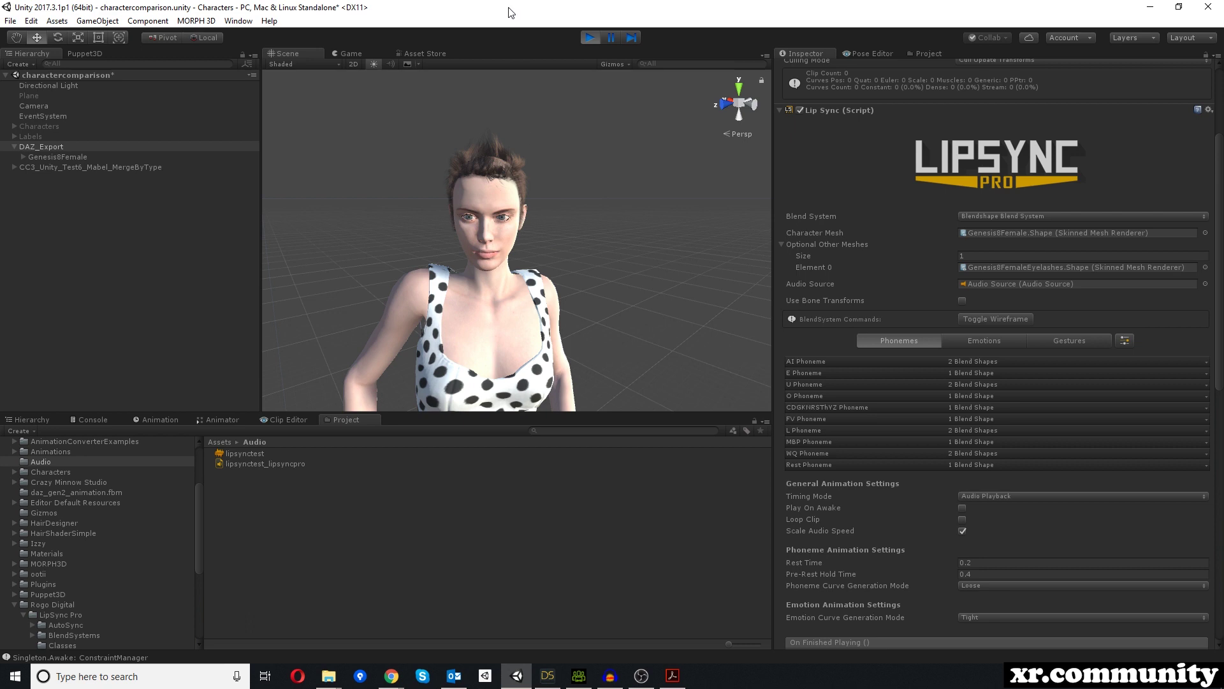
alt+drag(514, 118, 568, 131)
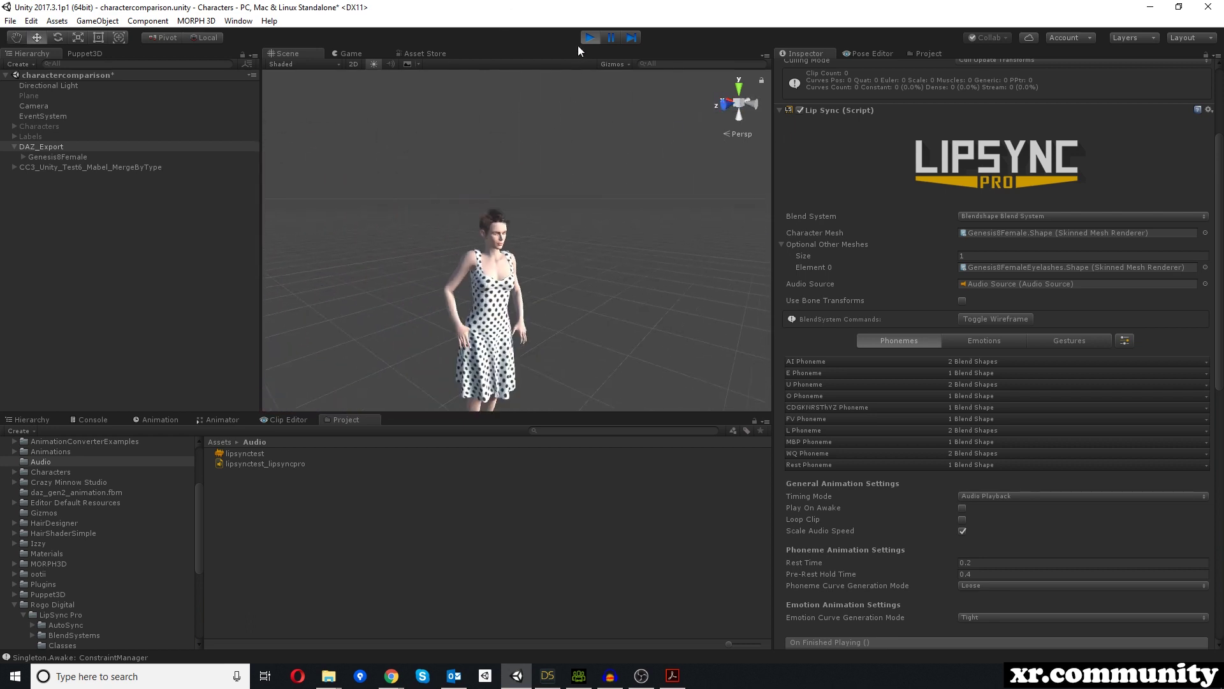